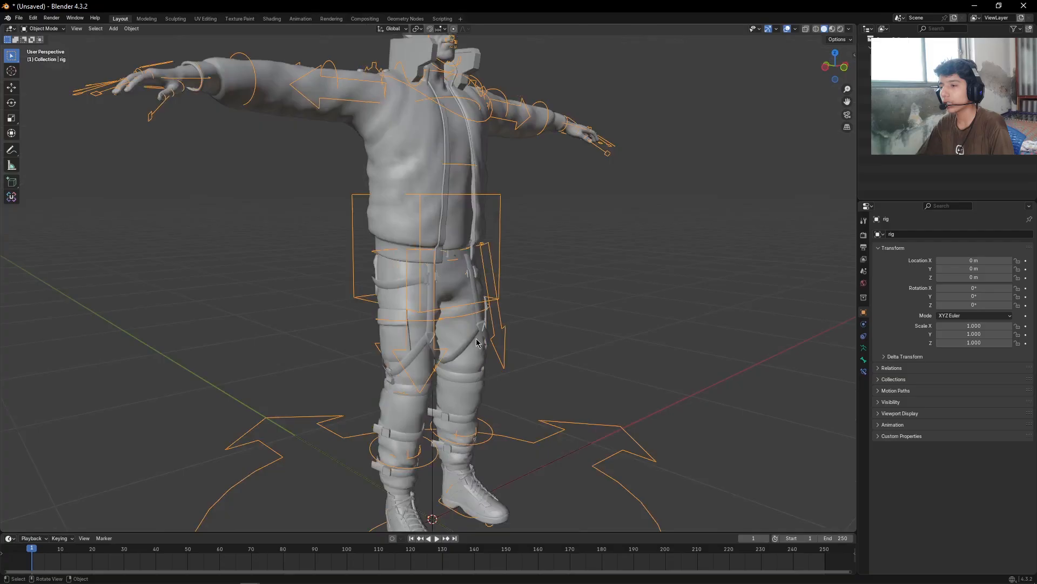
Put the character's rig in Pose Mode and move the left foot control outward and up in front view.
{"action": "scroll", "coordinate": [498, 319], "scroll_direction": "down", "scroll_amount": 3}
{"action": "middle_click_drag", "start_coordinate": [498, 319], "coordinate": [551, 269]}
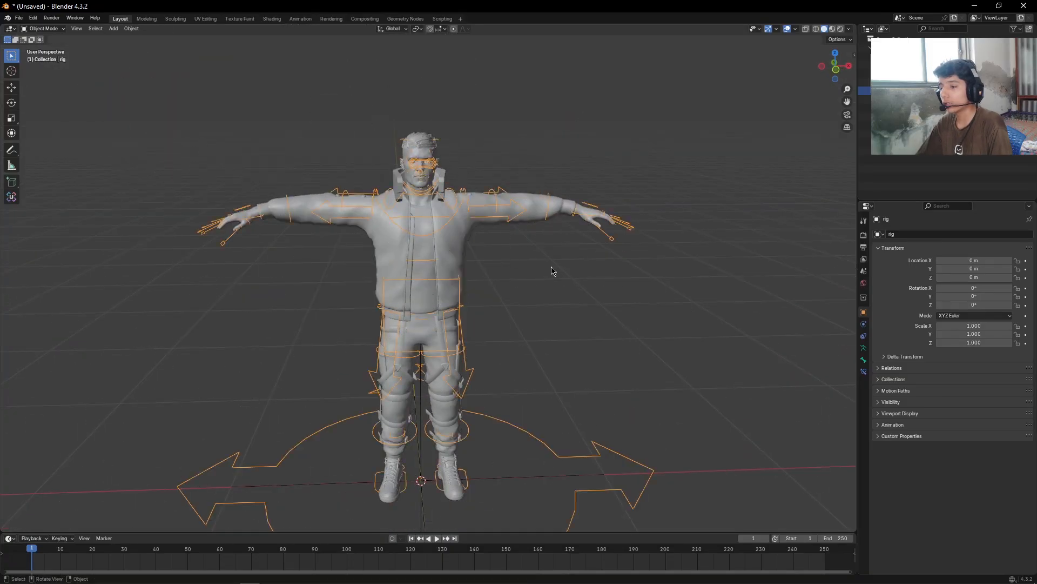
{"action": "scroll", "coordinate": [532, 280], "scroll_direction": "down", "scroll_amount": 2}
{"action": "key", "text": "ctrl+Tab"}
{"action": "scroll", "coordinate": [498, 324], "scroll_direction": "up", "scroll_amount": 5}
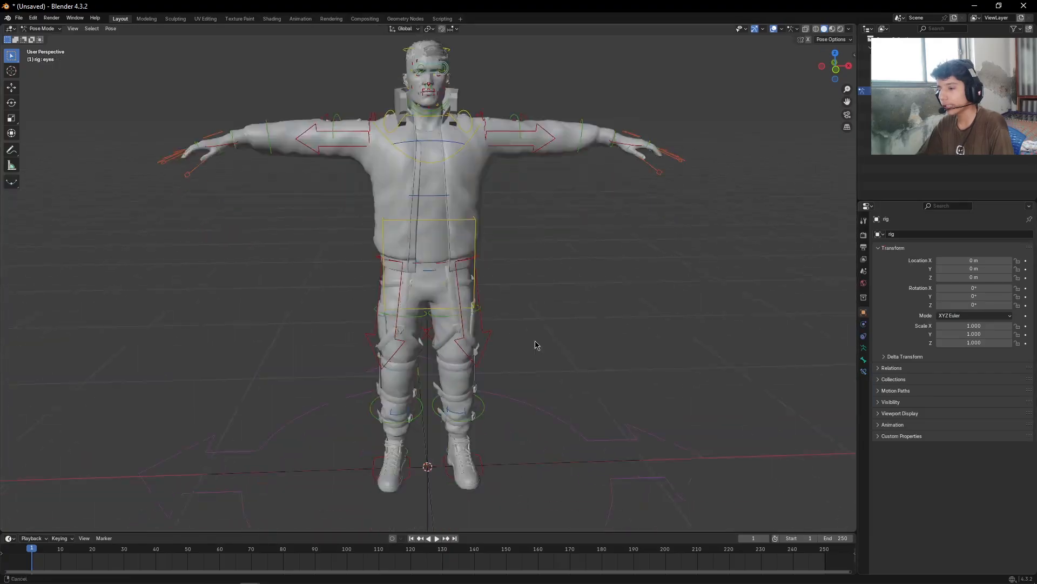
{"action": "key", "text": "KP_1"}
{"action": "scroll", "coordinate": [582, 390], "scroll_direction": "up", "scroll_amount": 1}
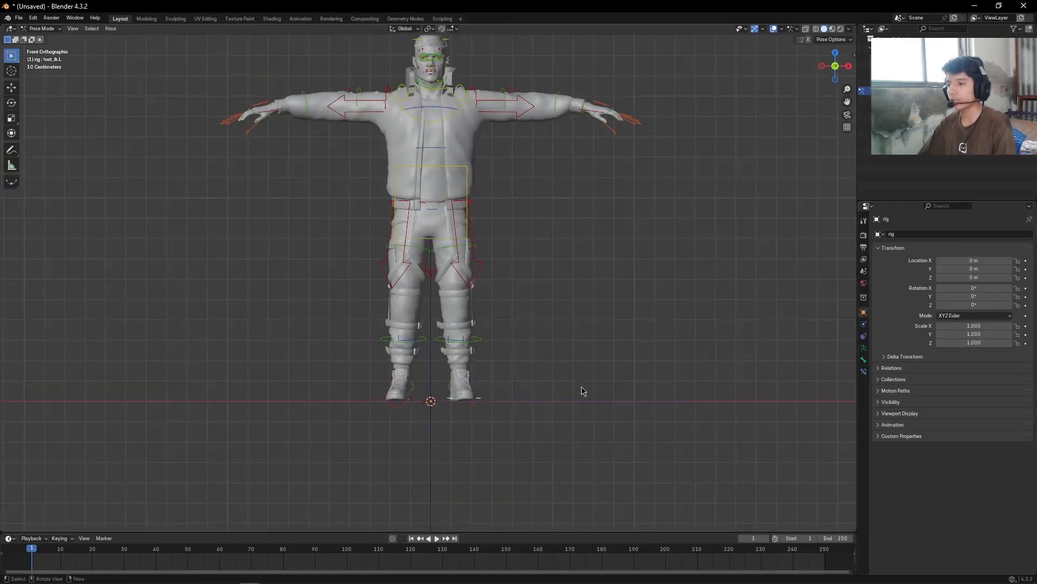
{"action": "key", "text": "g"}
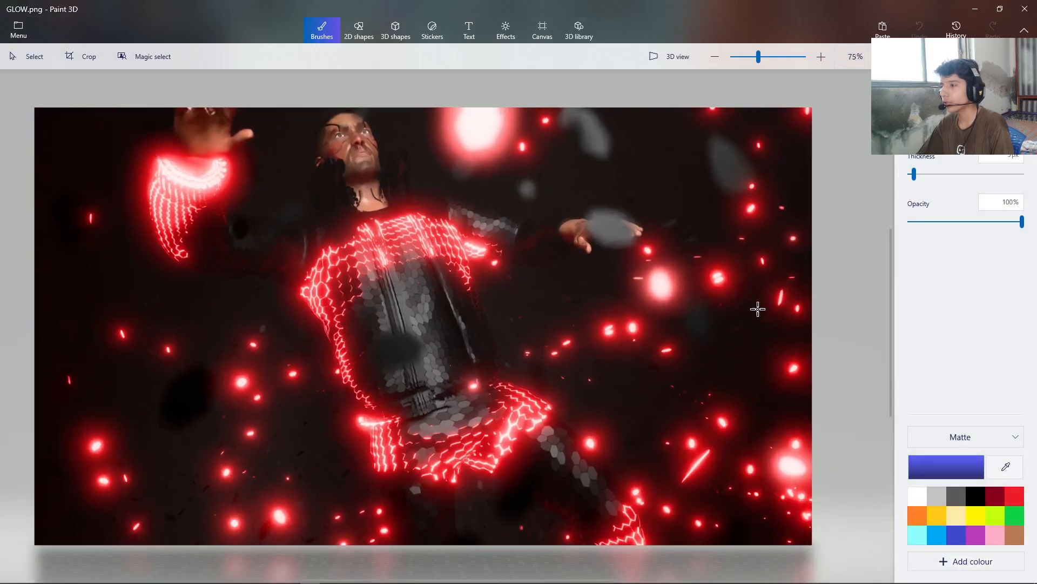
Switch to Paint 3D, examine the floating figure in GLOW.png more closely, and return to Blender.
{"action": "mouse_move", "coordinate": [758, 57]}
{"action": "left_mouse_down"}
{"action": "mouse_move", "coordinate": [779, 56]}
{"action": "mouse_move", "coordinate": [766, 57]}
{"action": "left_mouse_up"}
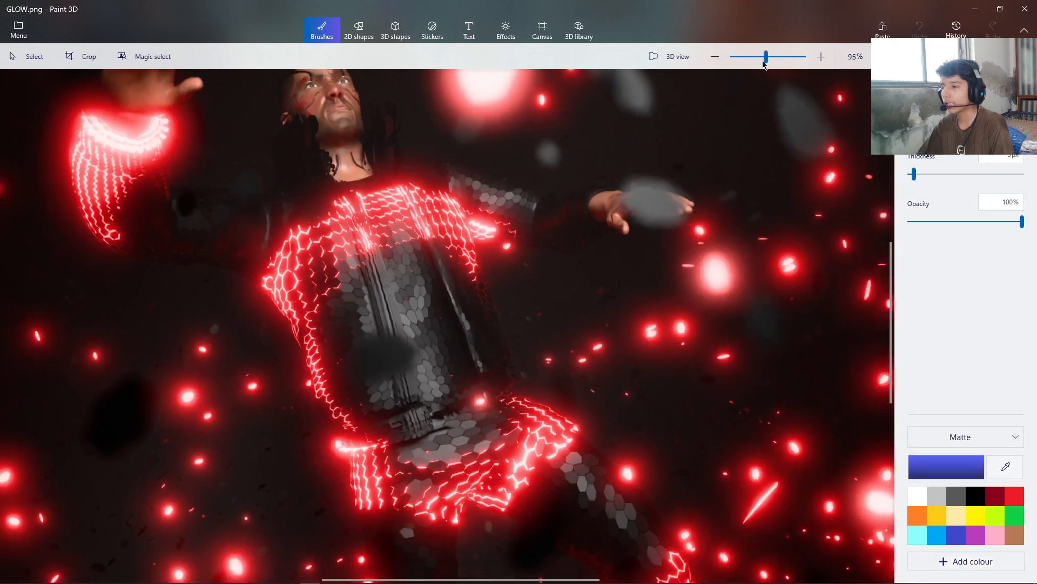
{"action": "mouse_move", "coordinate": [258, 576]}
{"action": "left_click", "coordinate": [302, 532]}
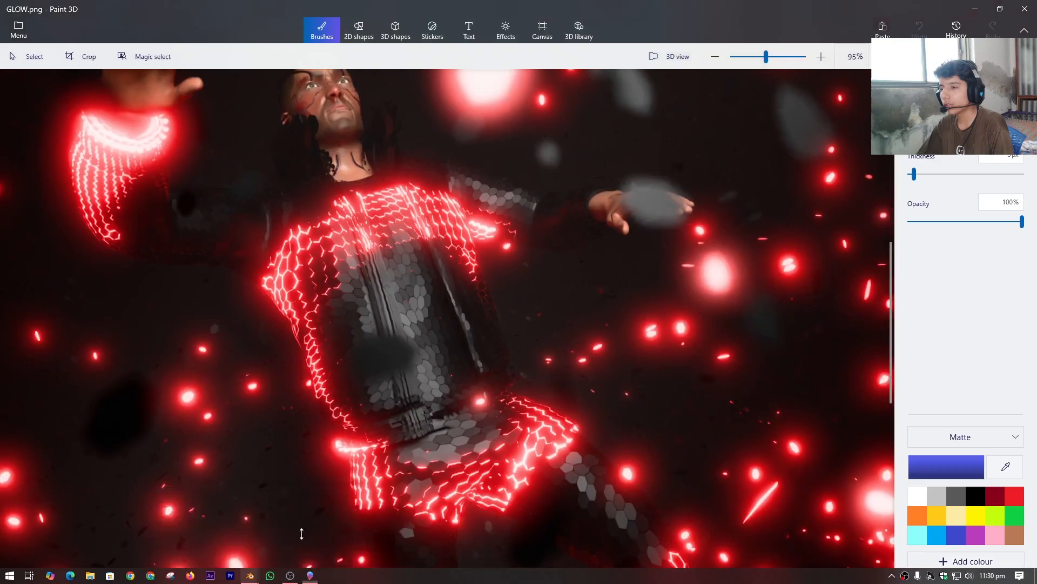
Trackball-rotate the left foot control so the toes point outward and down, and move the right foot slightly outward.
{"action": "key", "text": "r"}
{"action": "key", "text": "r"}
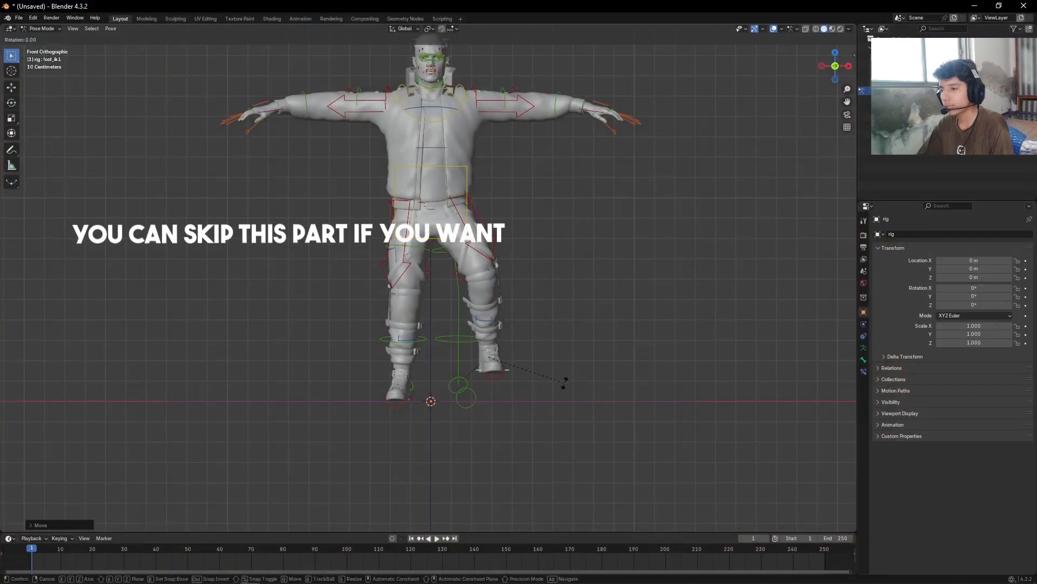
{"action": "left_click", "coordinate": [576, 403]}
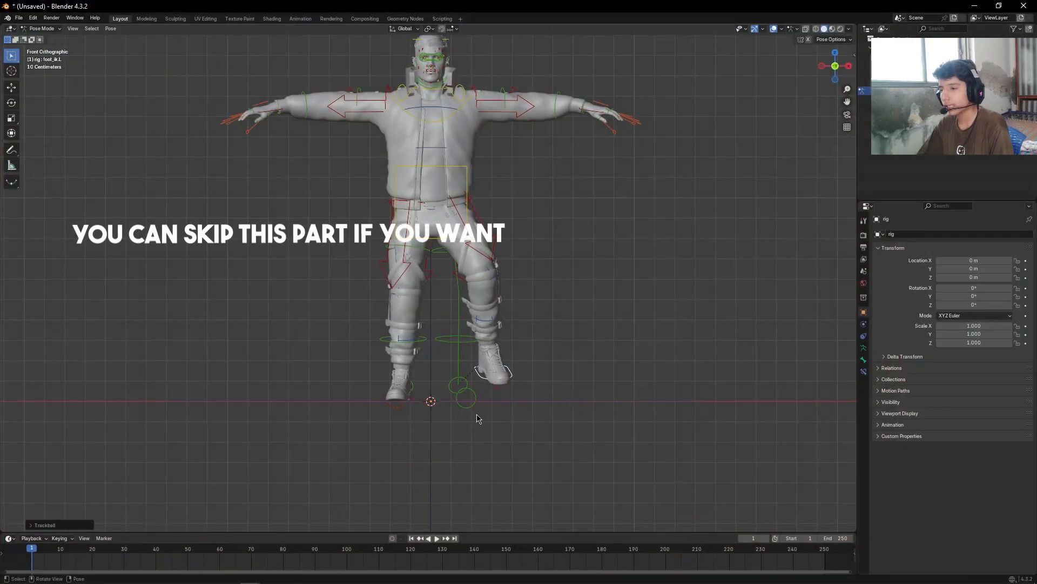
{"action": "left_click", "coordinate": [411, 401]}
{"action": "key", "text": "g"}
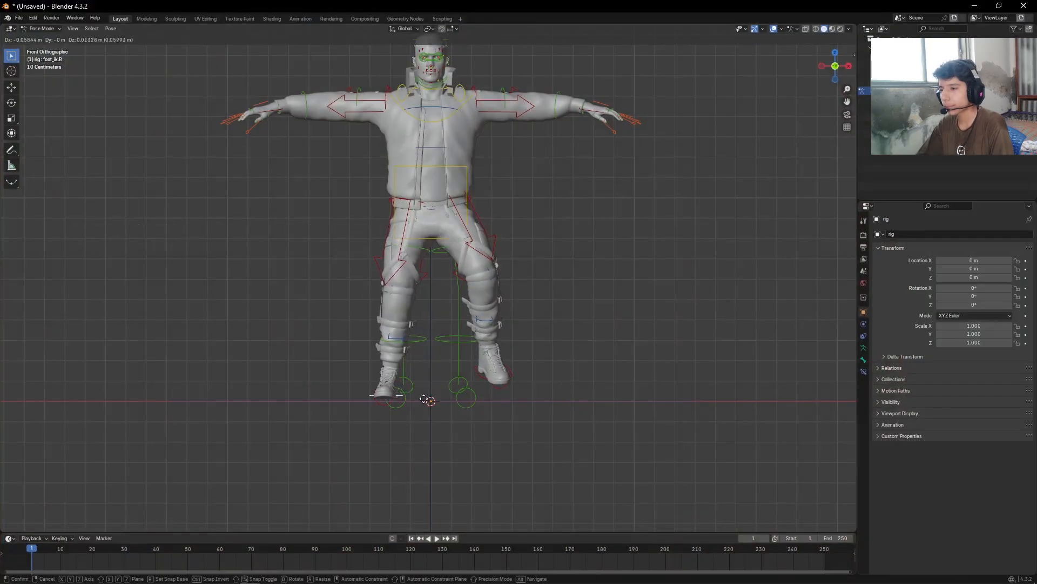
{"action": "left_click", "coordinate": [425, 399]}
Move the left hand control forward of the body and rotate it about the Z axis.
{"action": "scroll", "coordinate": [515, 279], "scroll_direction": "up", "scroll_amount": 10, "text": "shift"}
{"action": "middle_click_drag", "start_coordinate": [628, 234], "coordinate": [603, 263]}
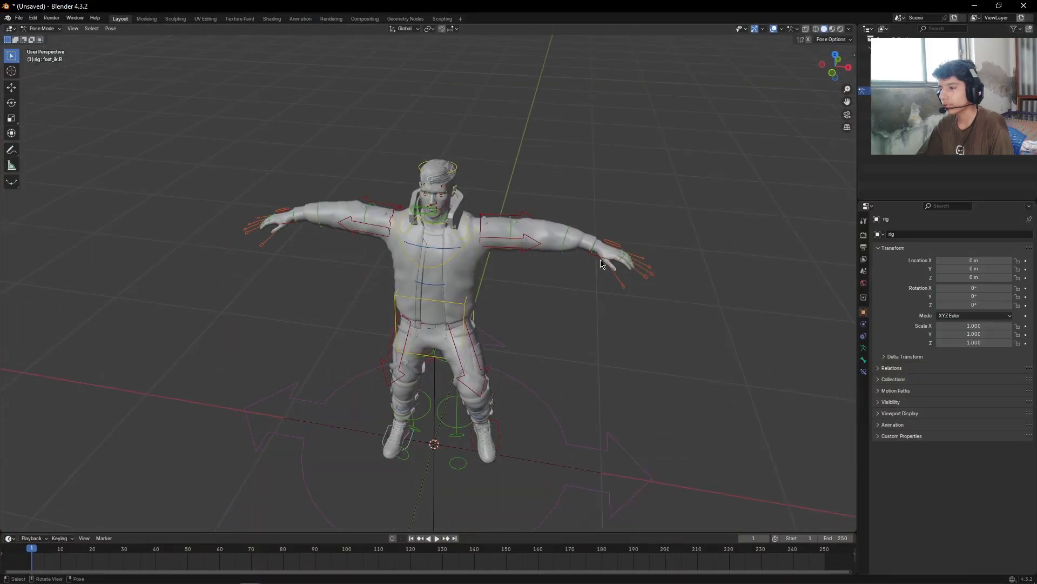
{"action": "mouse_move", "coordinate": [686, 247]}
{"action": "middle_mouse_down"}
{"action": "mouse_move", "coordinate": [672, 279]}
{"action": "mouse_move", "coordinate": [697, 255]}
{"action": "middle_mouse_up"}
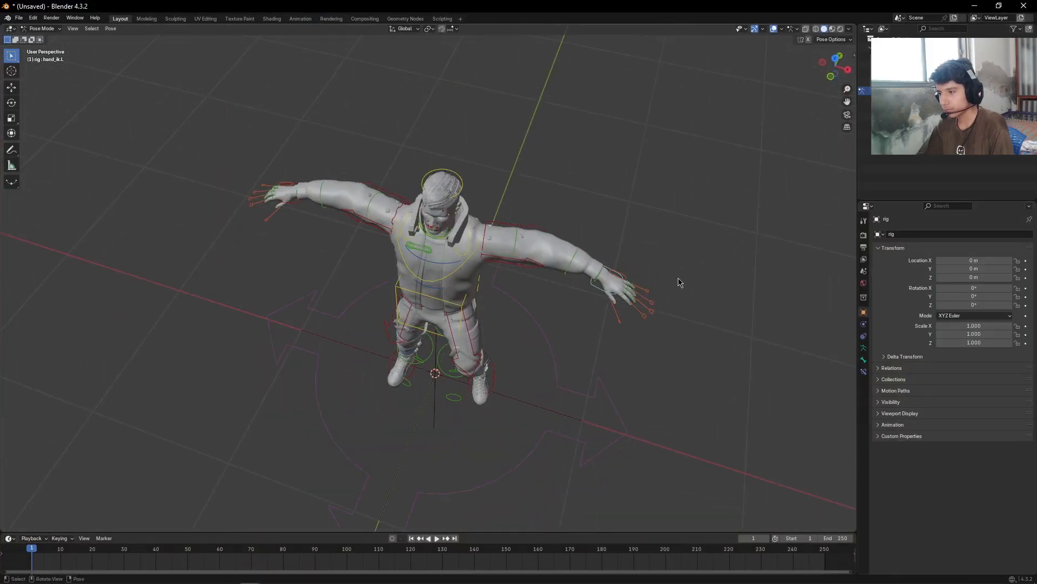
{"action": "key", "text": "g"}
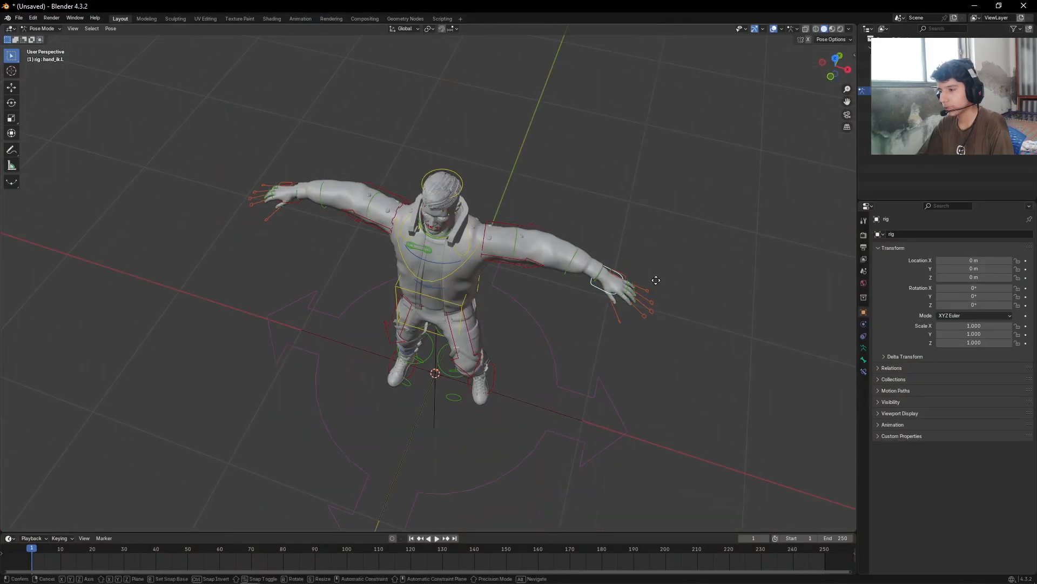
{"action": "middle_click_drag", "start_coordinate": [586, 351], "coordinate": [695, 300]}
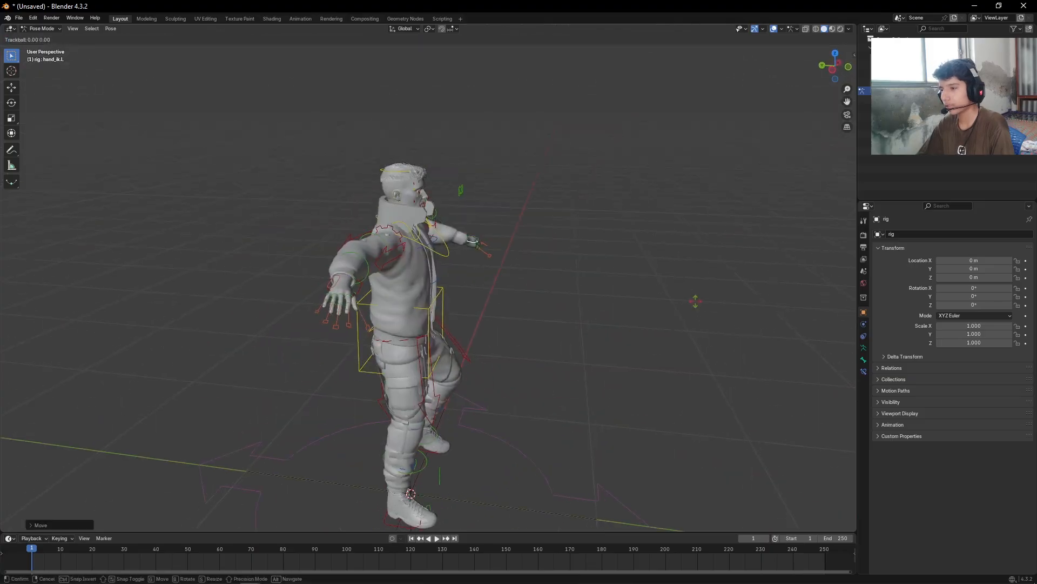
{"action": "key", "text": "z"}
{"action": "left_click", "coordinate": [468, 387]}
{"action": "middle_click_drag", "start_coordinate": [468, 388], "coordinate": [528, 405]}
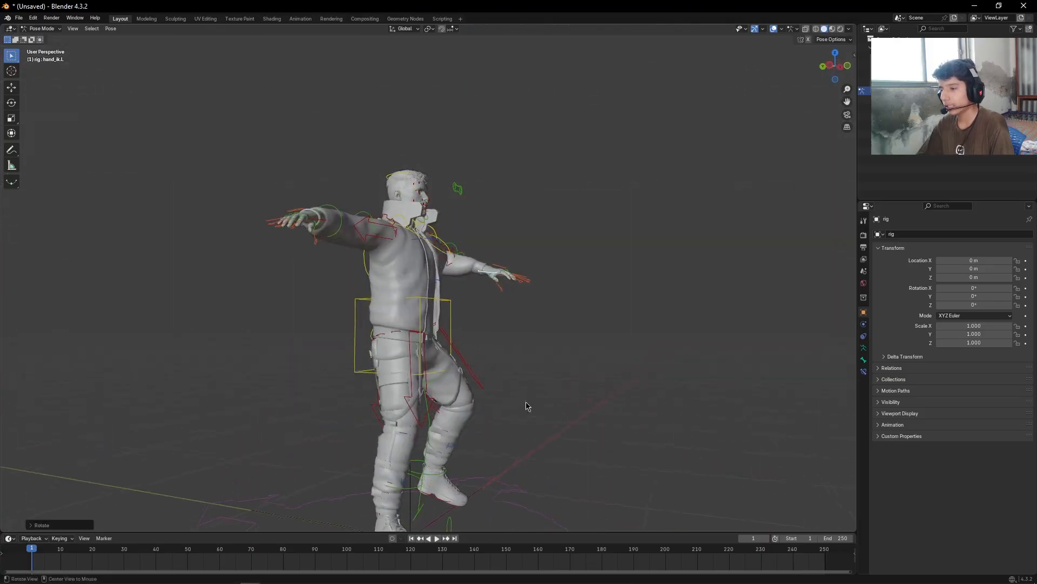
Move the left foot control forward in side view to lift and bend the left knee.
{"action": "left_click", "coordinate": [438, 500]}
{"action": "key", "text": "KP_3"}
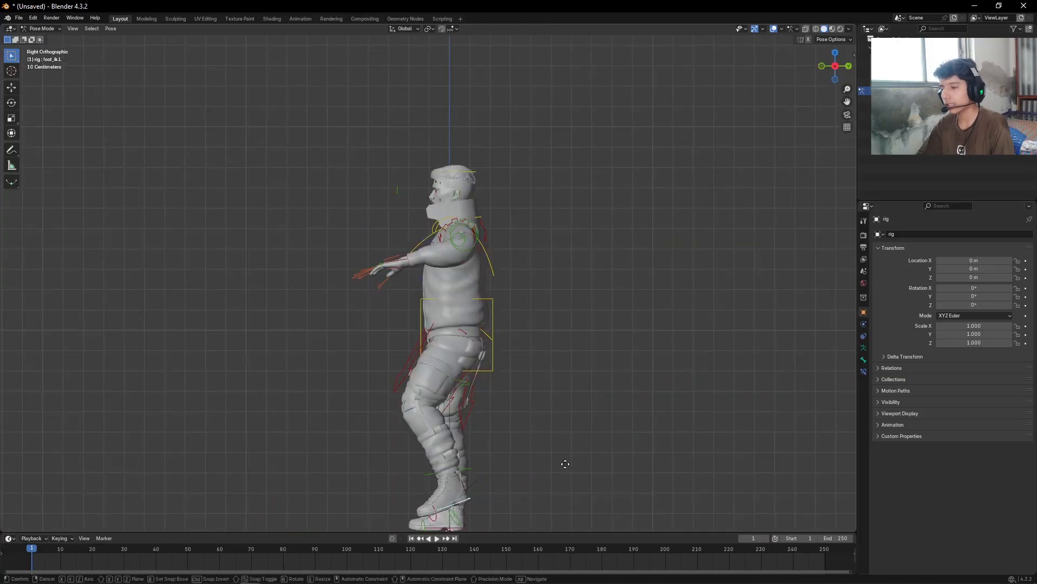
{"action": "key", "text": "g"}
{"action": "left_click", "coordinate": [516, 462]}
{"action": "middle_click_drag", "start_coordinate": [475, 527], "coordinate": [459, 325], "text": "shift"}
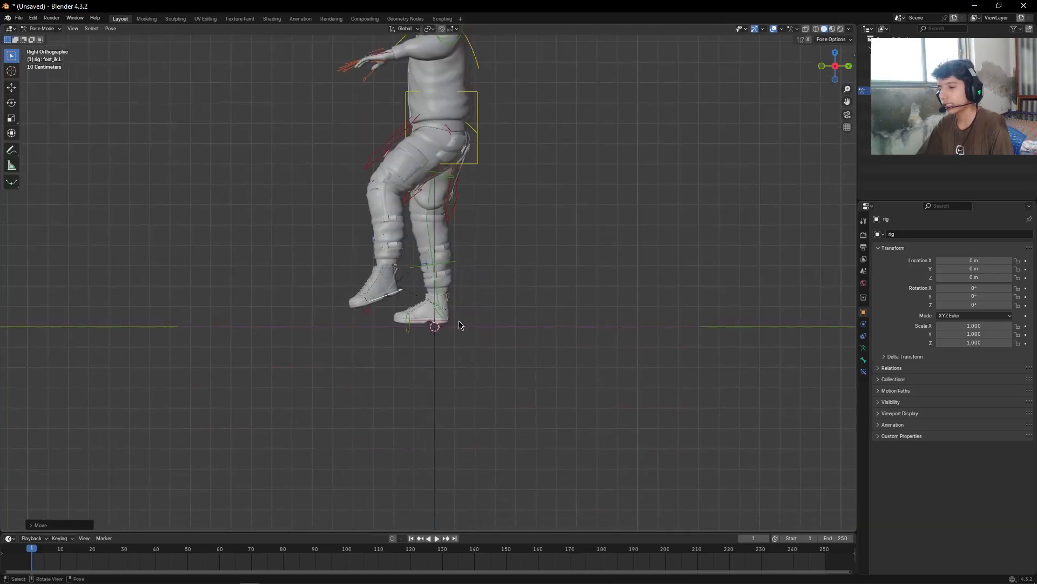
Rotate the rig's root control to tilt the whole character backward and raise it about 0.24 m along Z.
{"action": "left_click", "coordinate": [471, 328]}
{"action": "scroll", "coordinate": [587, 247], "scroll_direction": "down", "scroll_amount": 1}
{"action": "middle_click_drag", "start_coordinate": [680, 208], "coordinate": [655, 258], "text": "shift"}
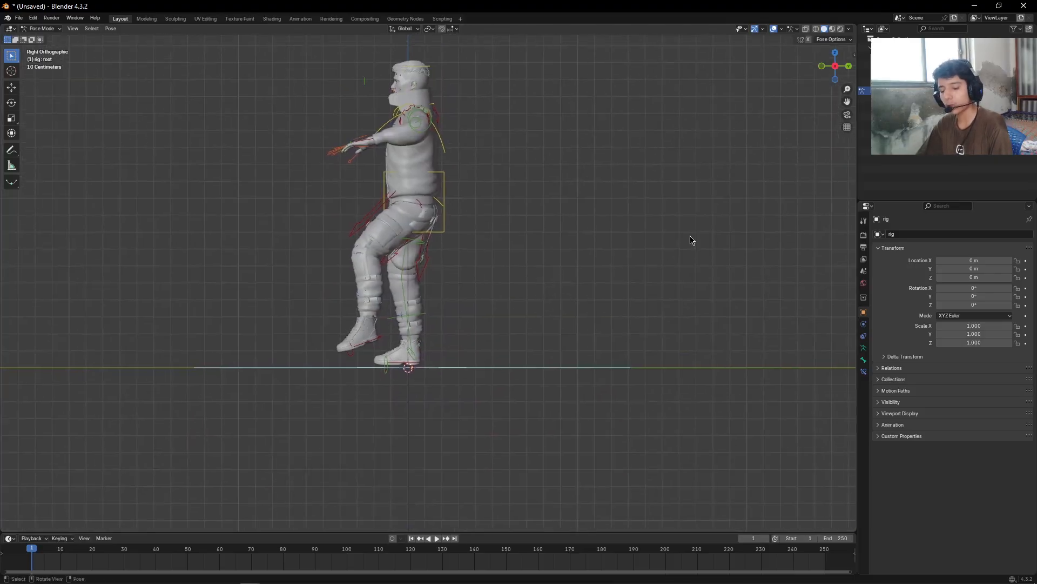
{"action": "key", "text": "r"}
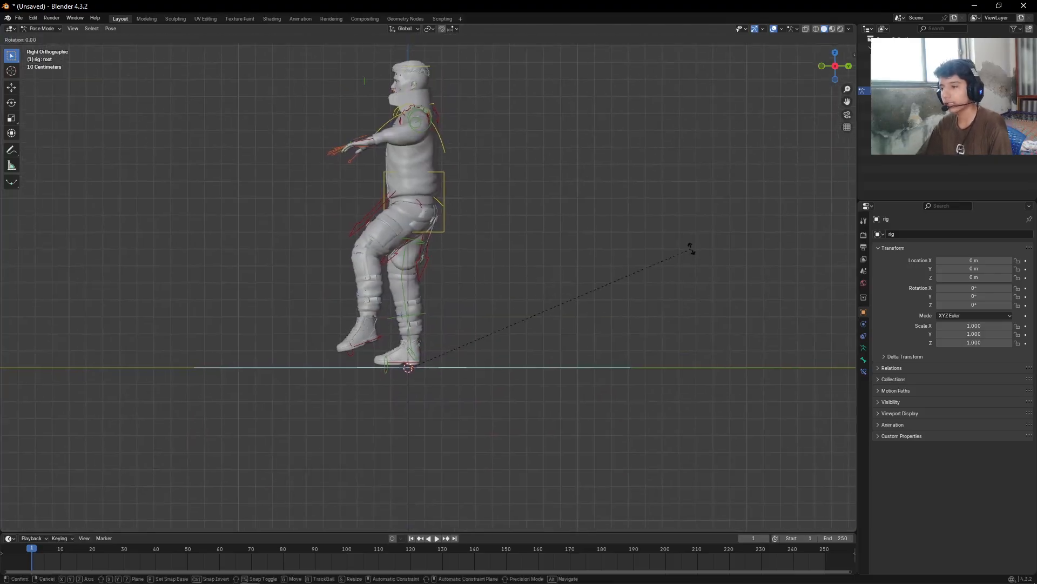
{"action": "left_click", "coordinate": [683, 383]}
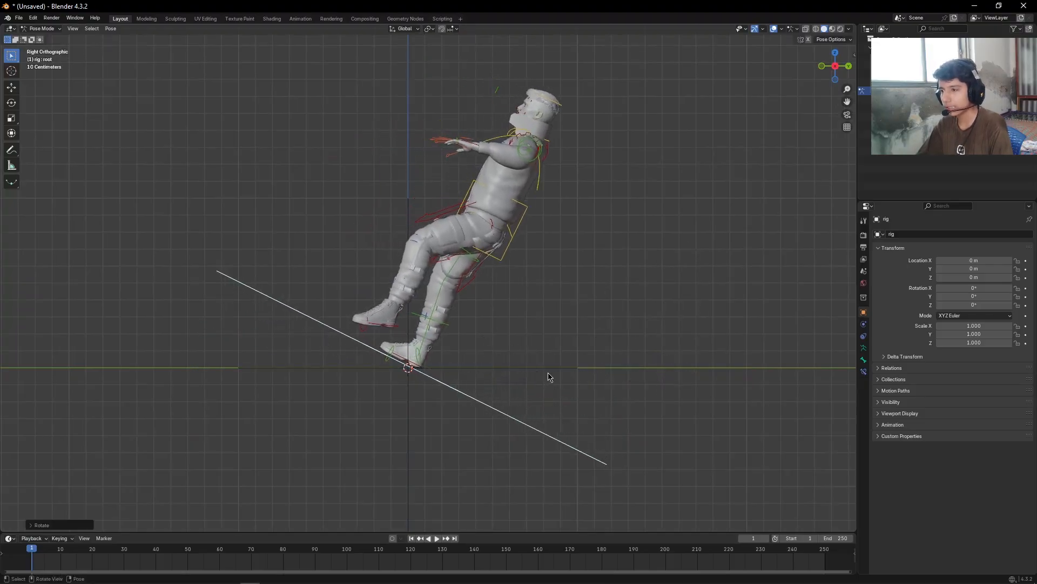
{"action": "key", "text": "g"}
{"action": "key", "text": "z"}
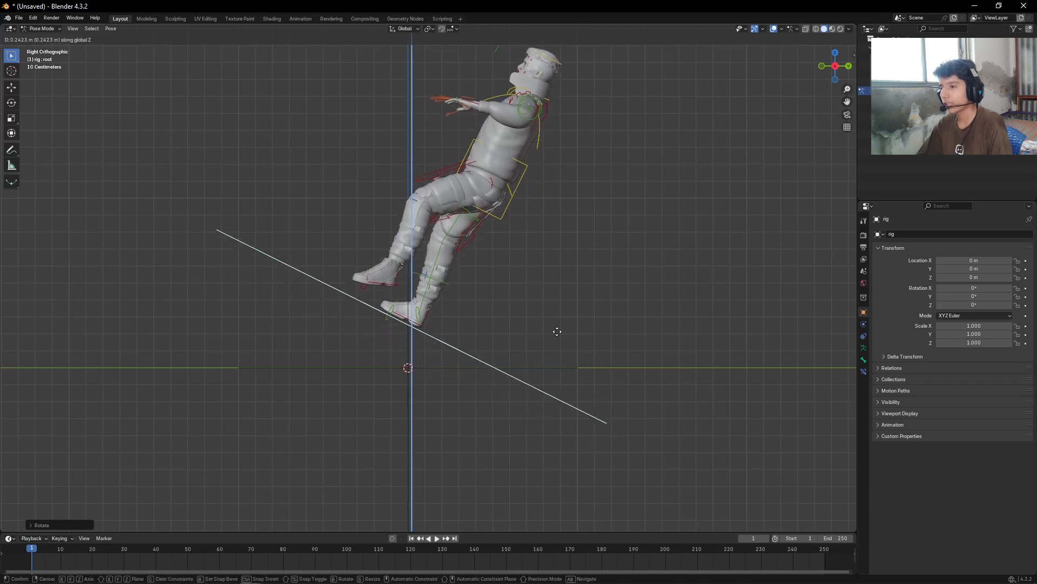
{"action": "left_click", "coordinate": [557, 331]}
Rotate the torso control so the upper body leans further backward.
{"action": "middle_click_drag", "start_coordinate": [545, 242], "coordinate": [524, 377], "text": "shift"}
{"action": "scroll", "coordinate": [525, 377], "scroll_direction": "up", "scroll_amount": 2}
{"action": "middle_click_drag", "start_coordinate": [518, 325], "coordinate": [520, 295], "text": "shift"}
{"action": "left_click", "coordinate": [528, 290]}
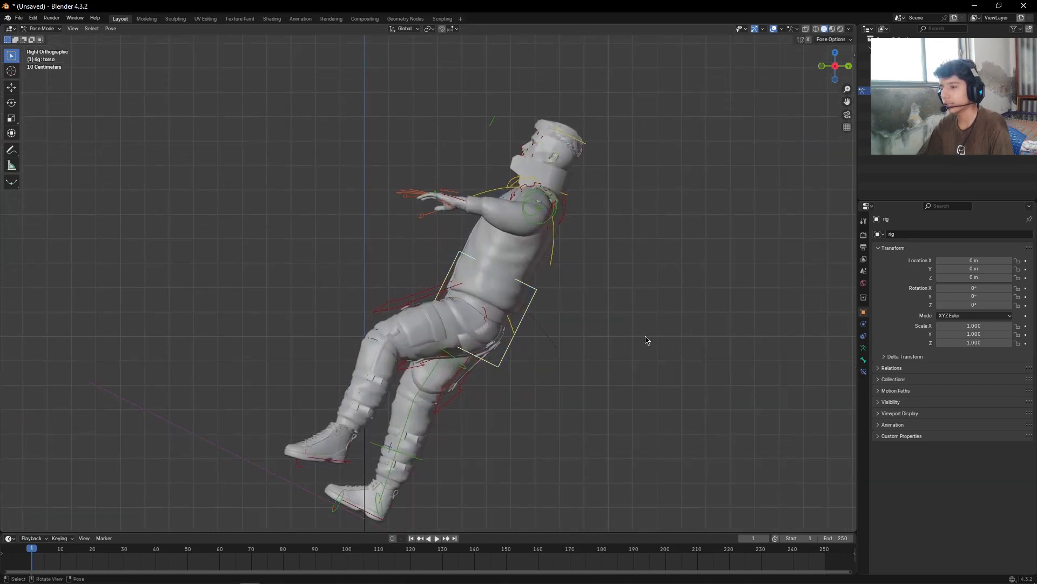
{"action": "key", "text": "r"}
{"action": "left_click", "coordinate": [615, 394]}
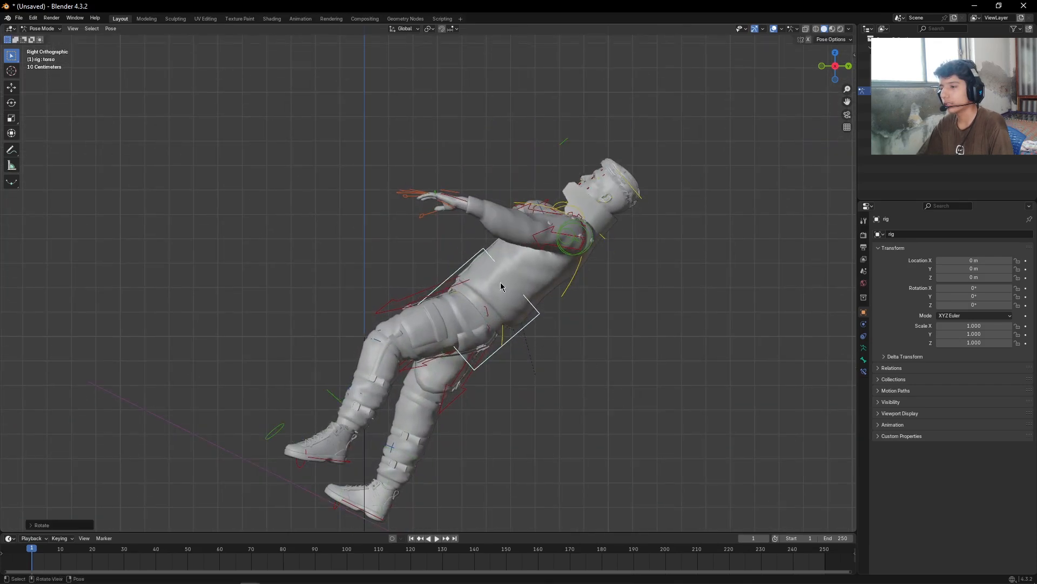
Reposition the left hand control closer to the body and lower it about 0.15 m along Z.
{"action": "middle_click_drag", "start_coordinate": [501, 283], "coordinate": [473, 323]}
{"action": "left_click", "coordinate": [523, 367]}
{"action": "middle_click_drag", "start_coordinate": [525, 363], "coordinate": [545, 207]}
{"action": "key", "text": "KP_7"}
{"action": "key", "text": "g"}
{"action": "key", "text": "z"}
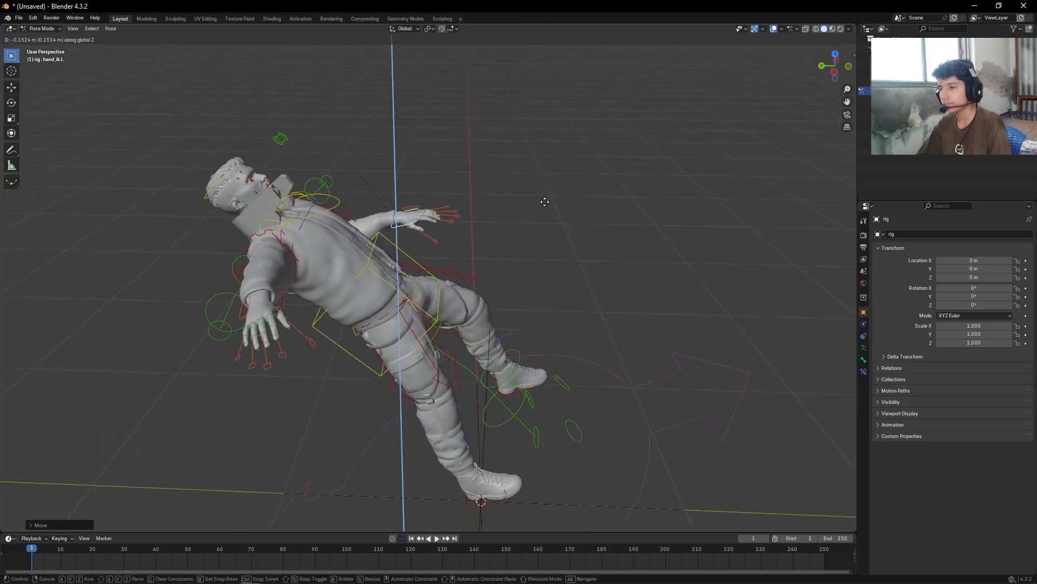
{"action": "left_click", "coordinate": [545, 204]}
Raise the left forearm tweak control along Z to lift the elbow.
{"action": "middle_click_drag", "start_coordinate": [383, 226], "coordinate": [378, 209]}
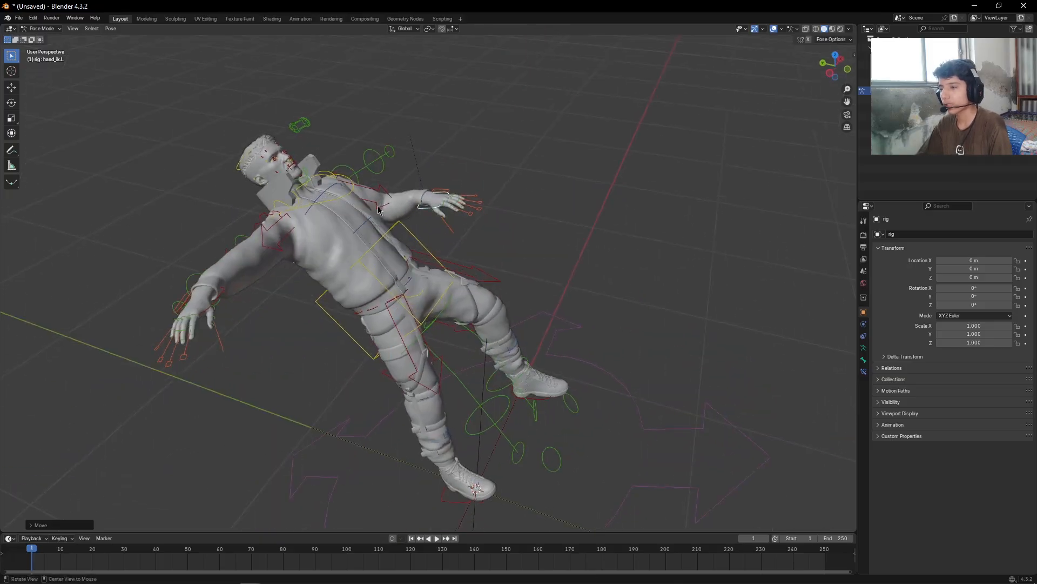
{"action": "left_click", "coordinate": [385, 212]}
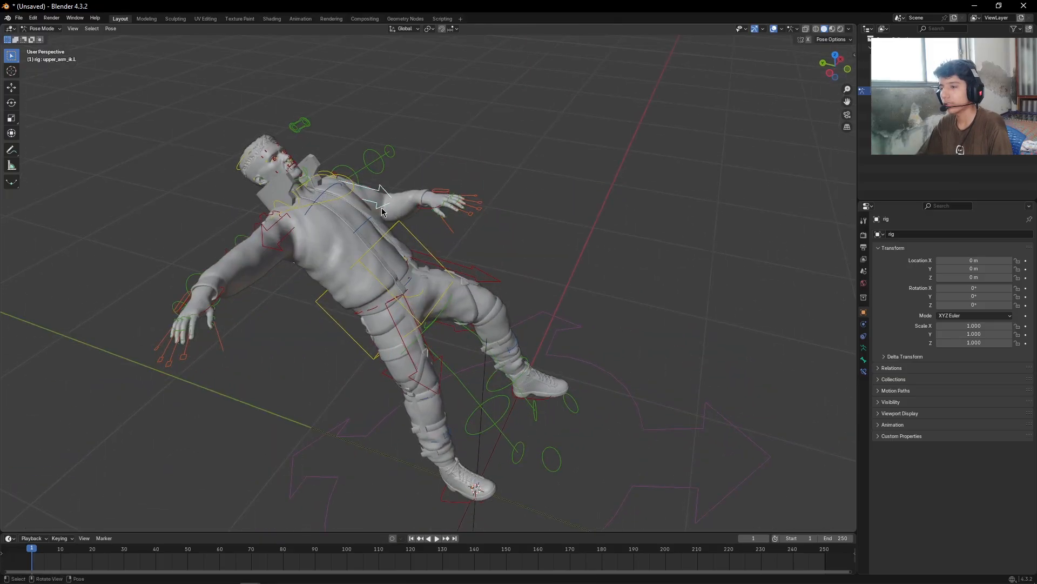
{"action": "key", "text": "g"}
{"action": "key", "text": "z"}
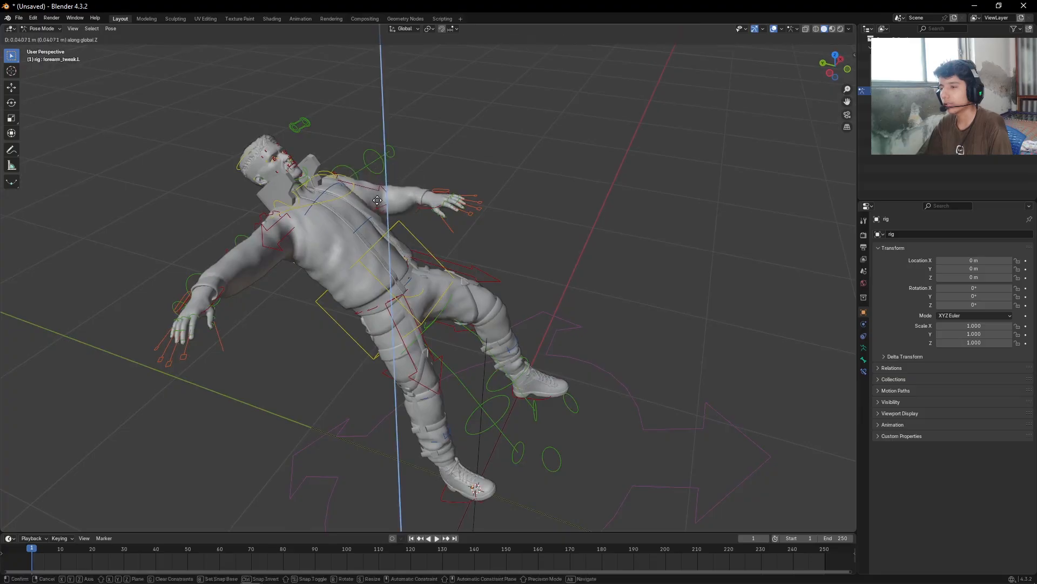
{"action": "left_click", "coordinate": [388, 194]}
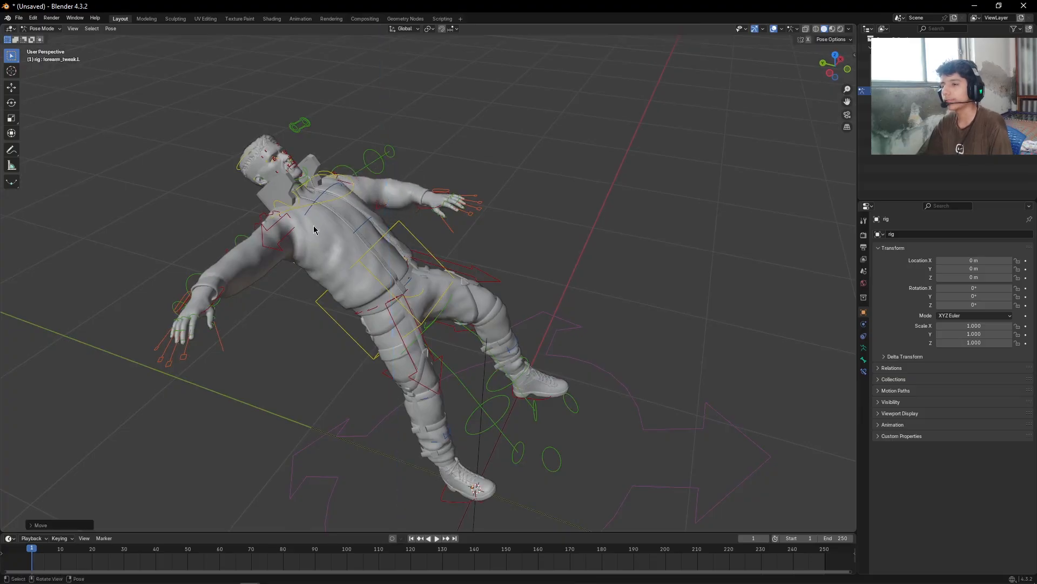
Move the right hand control down toward the body and rotate it about the Z axis.
{"action": "left_click", "coordinate": [208, 302]}
{"action": "middle_click_drag", "start_coordinate": [208, 302], "coordinate": [244, 290]}
{"action": "key", "text": "g"}
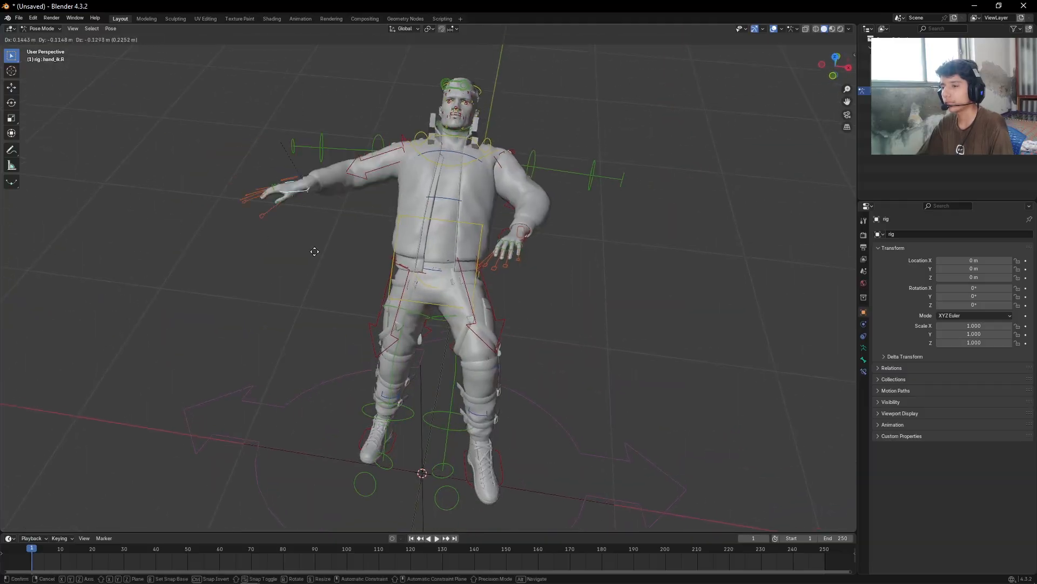
{"action": "left_click", "coordinate": [349, 278]}
{"action": "key", "text": "r"}
{"action": "key", "text": "z"}
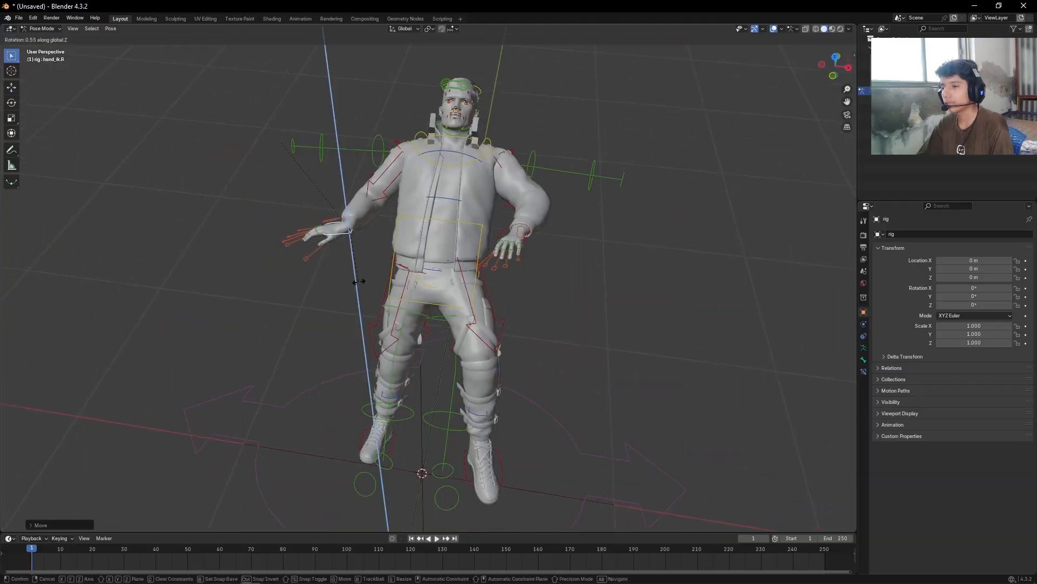
{"action": "left_click", "coordinate": [422, 252]}
Move the right hand control up and away from the hip.
{"action": "middle_click_drag", "start_coordinate": [422, 251], "coordinate": [468, 273]}
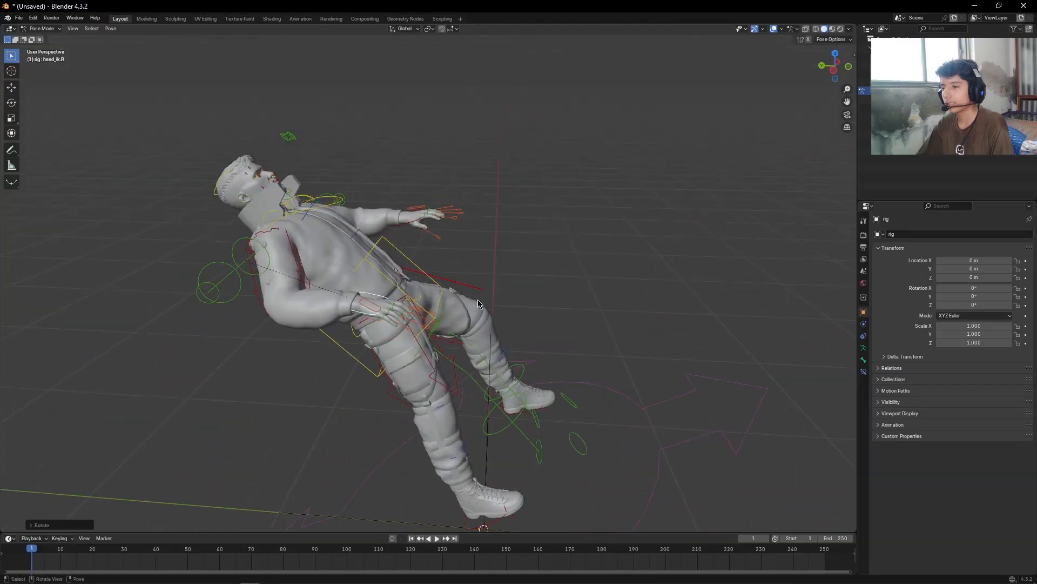
{"action": "key", "text": "g"}
{"action": "left_click", "coordinate": [389, 264]}
{"action": "middle_click_drag", "start_coordinate": [389, 265], "coordinate": [367, 246]}
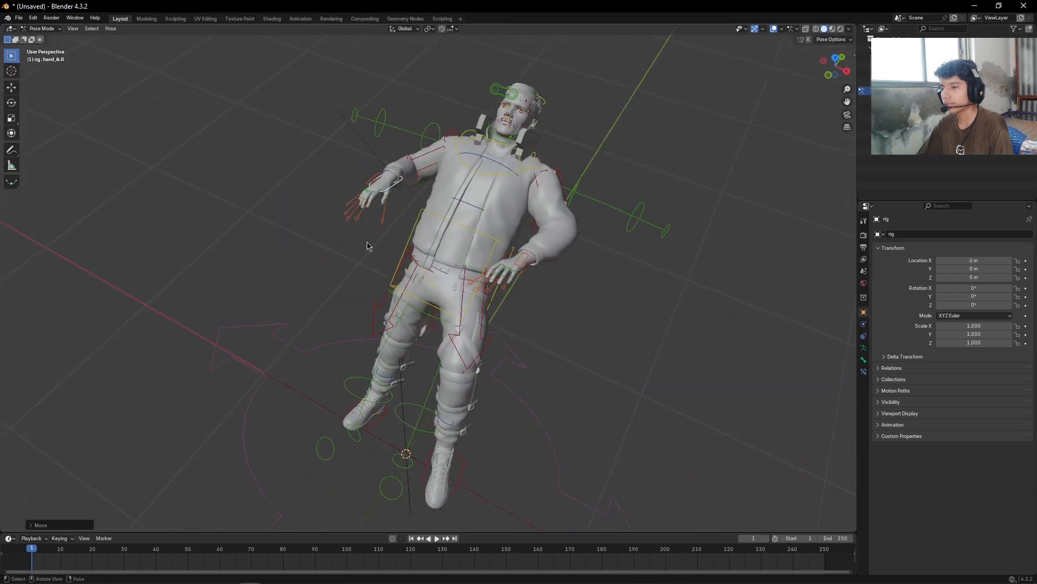
Raise the right forearm tweak control along Z to lift the right elbow.
{"action": "left_click", "coordinate": [417, 171]}
{"action": "key", "text": "z"}
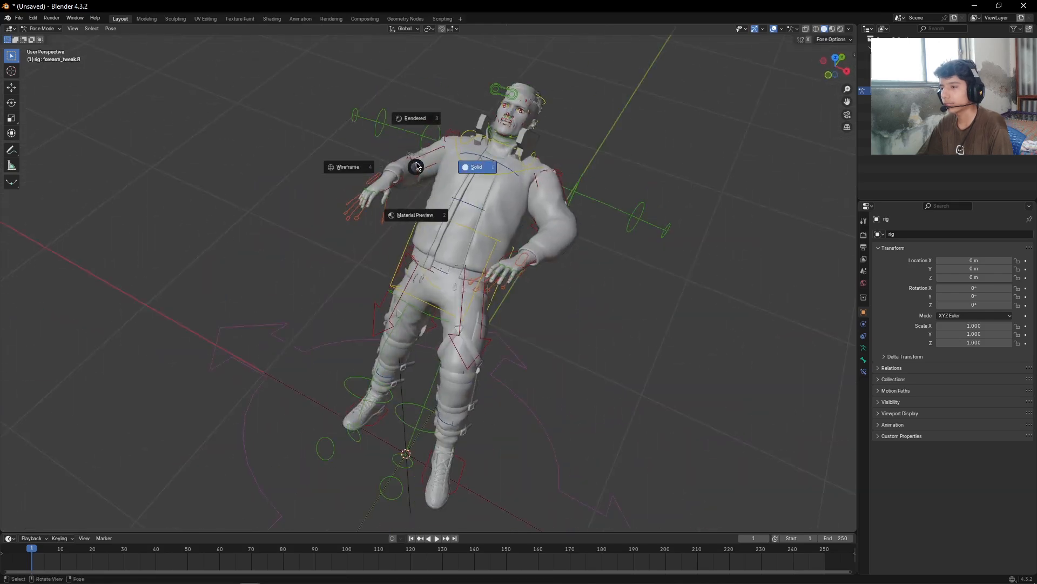
{"action": "key", "text": "g"}
{"action": "key", "text": "z"}
{"action": "left_click", "coordinate": [409, 173]}
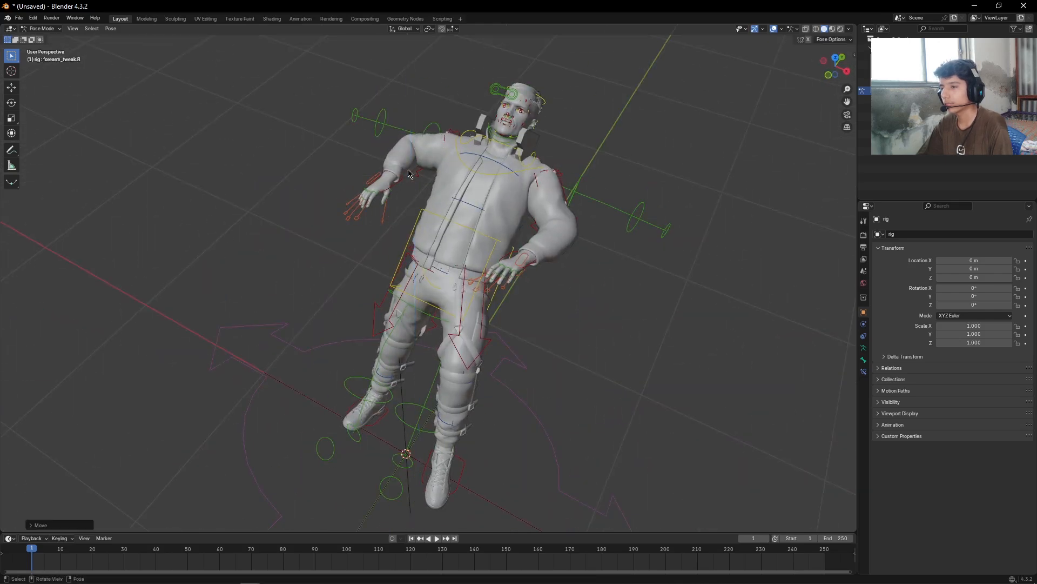
Lower the right hand control along Z, rotate it, and refine its position so the hand hangs beside the chest.
{"action": "left_click", "coordinate": [390, 187]}
{"action": "key", "text": "g"}
{"action": "key", "text": "z"}
{"action": "left_click", "coordinate": [387, 198]}
{"action": "middle_click_drag", "start_coordinate": [378, 208], "coordinate": [622, 276]}
{"action": "key", "text": "r"}
{"action": "left_click", "coordinate": [427, 238]}
{"action": "key", "text": "g"}
{"action": "left_click", "coordinate": [503, 277]}
{"action": "key", "text": "g"}
{"action": "left_click", "coordinate": [520, 261]}
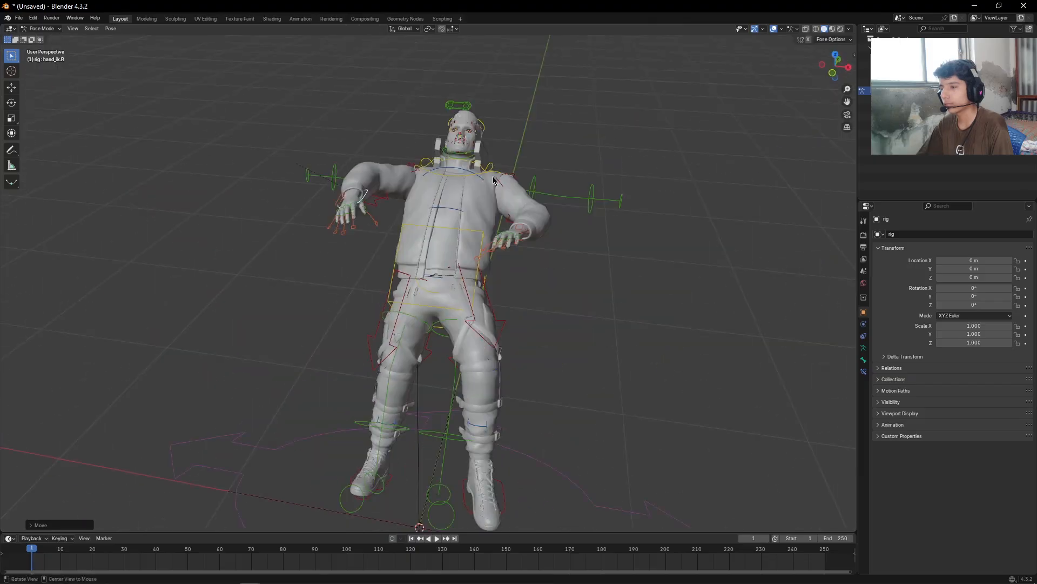
Rotate the head control about the X axis to tilt the head forward.
{"action": "left_click", "coordinate": [485, 130]}
{"action": "key", "text": "r"}
{"action": "key", "text": "x"}
{"action": "left_click", "coordinate": [678, 181]}
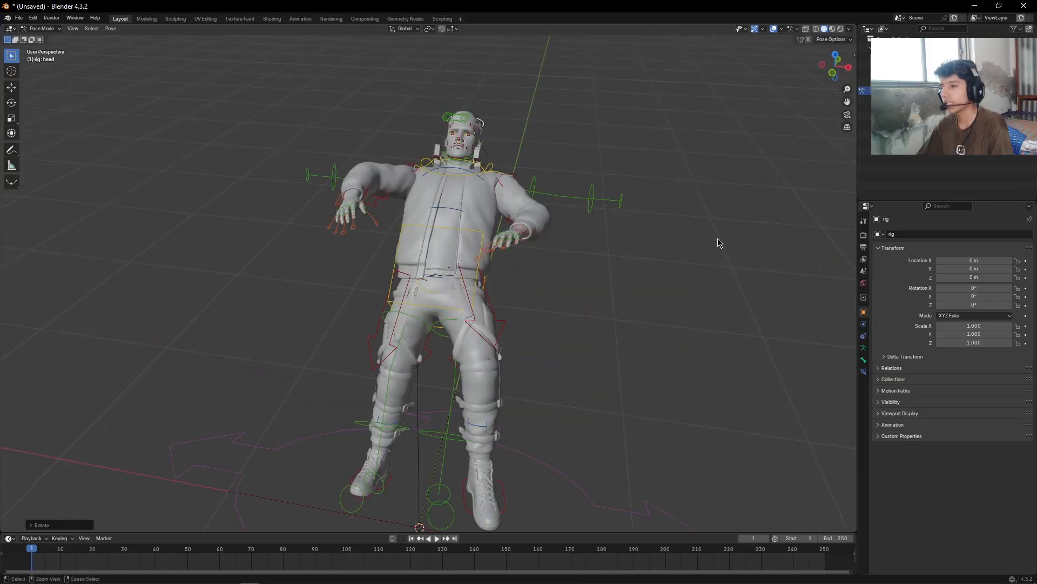
Leave Pose Mode, select the Character mesh and apply its Armature.001 modifier to bake in the pose.
{"action": "key", "text": "ctrl+Tab"}
{"action": "scroll", "coordinate": [677, 265], "scroll_direction": "down", "scroll_amount": 4}
{"action": "left_click_drag", "start_coordinate": [608, 292], "coordinate": [658, 310], "text": "alt"}
{"action": "scroll", "coordinate": [568, 313], "scroll_direction": "up", "scroll_amount": 8}
{"action": "left_click_drag", "start_coordinate": [568, 312], "coordinate": [571, 365], "text": "alt"}
{"action": "scroll", "coordinate": [552, 361], "scroll_direction": "down", "scroll_amount": 4}
{"action": "left_click", "coordinate": [434, 163]}
{"action": "key", "text": "g"}
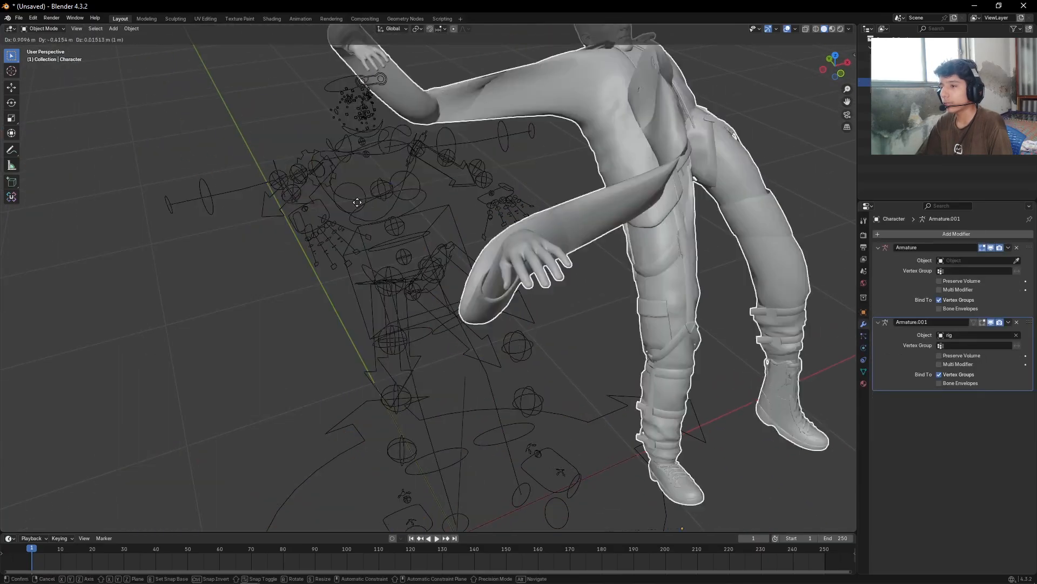
{"action": "key", "text": "Escape"}
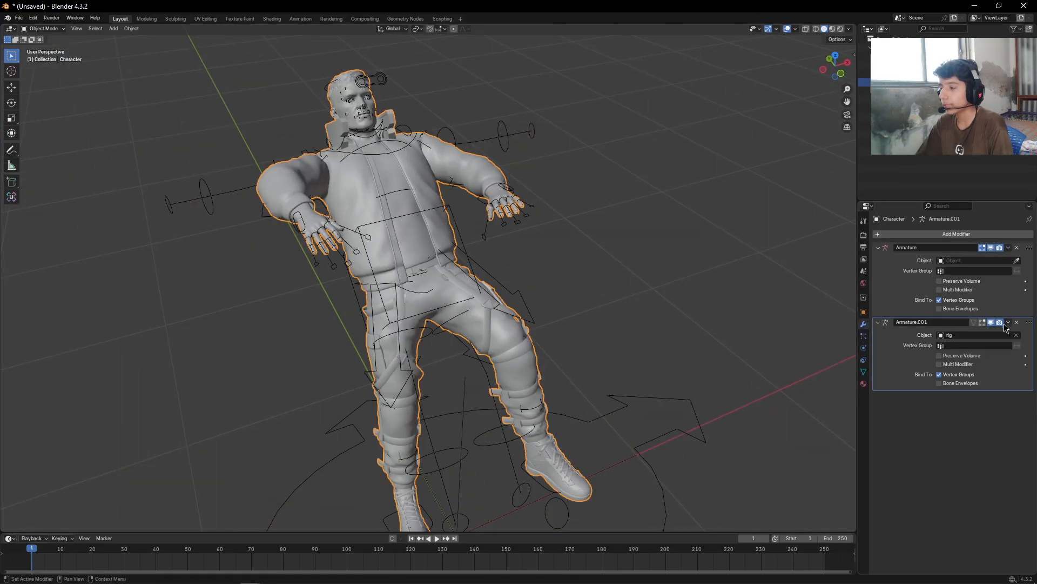
{"action": "left_click", "coordinate": [1007, 324]}
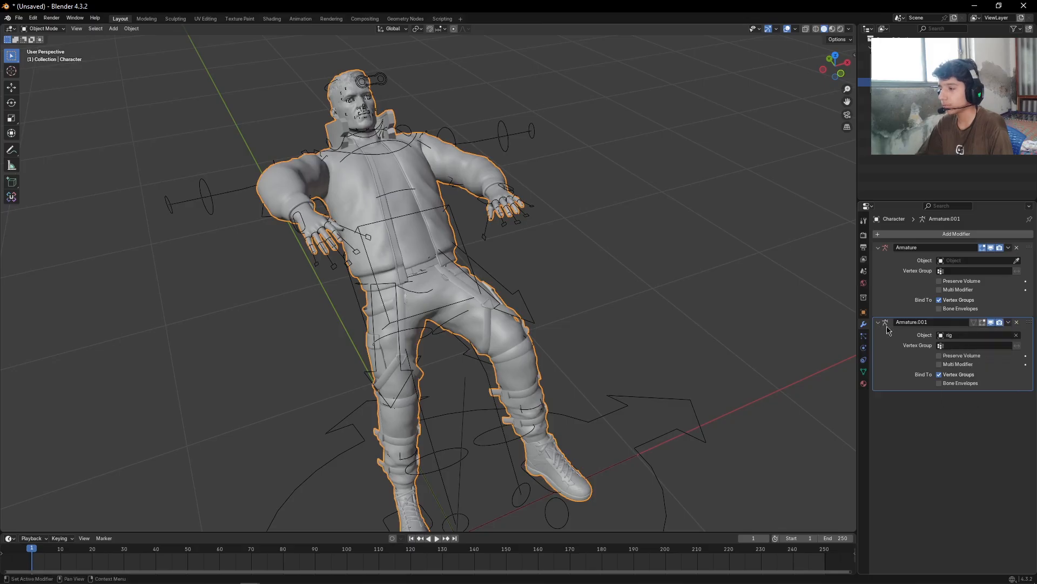
{"action": "left_click", "coordinate": [1009, 323]}
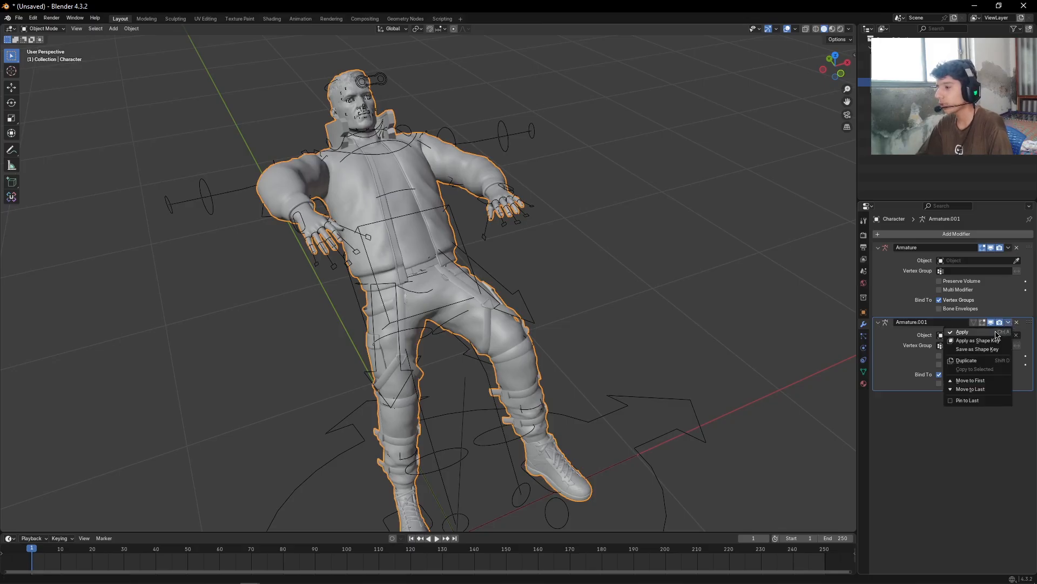
{"action": "left_click", "coordinate": [995, 332]}
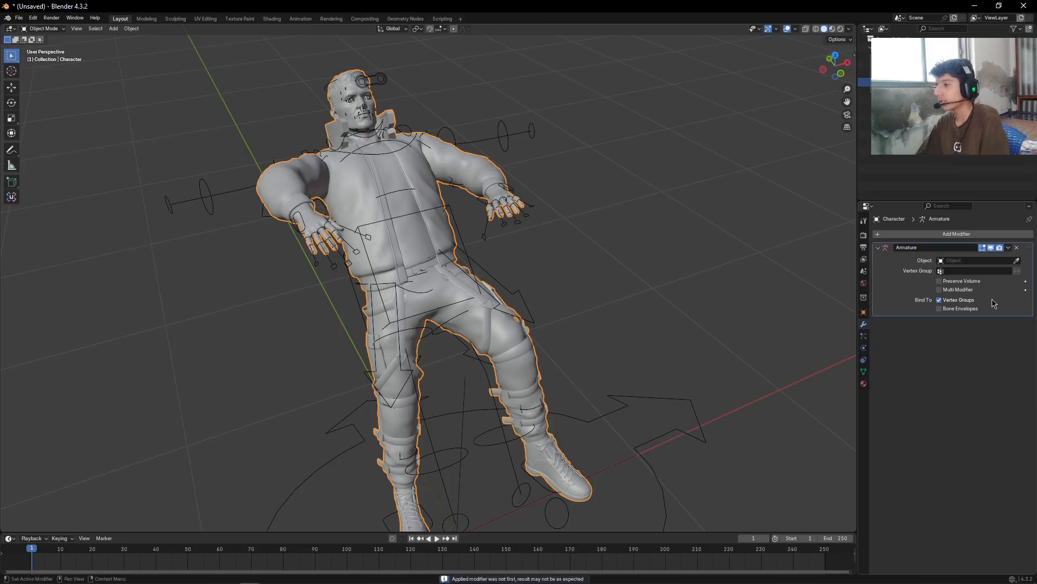
Remove the remaining empty Armature modifier from the character and delete the rig object.
{"action": "left_click", "coordinate": [1016, 248]}
{"action": "left_click", "coordinate": [517, 136]}
{"action": "key", "text": "g"}
{"action": "right_click", "coordinate": [378, 168]}
{"action": "key", "text": "x"}
{"action": "left_click", "coordinate": [636, 170]}
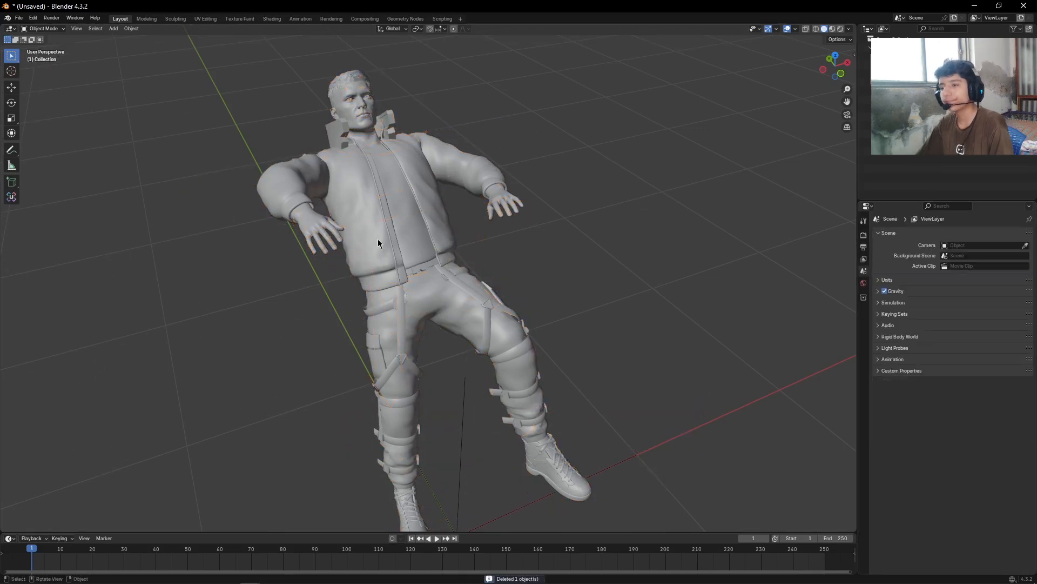
Select the character mesh, enter Edit Mode and clear the vertex selection.
{"action": "left_click", "coordinate": [378, 243]}
{"action": "key", "text": "KP_Decimal"}
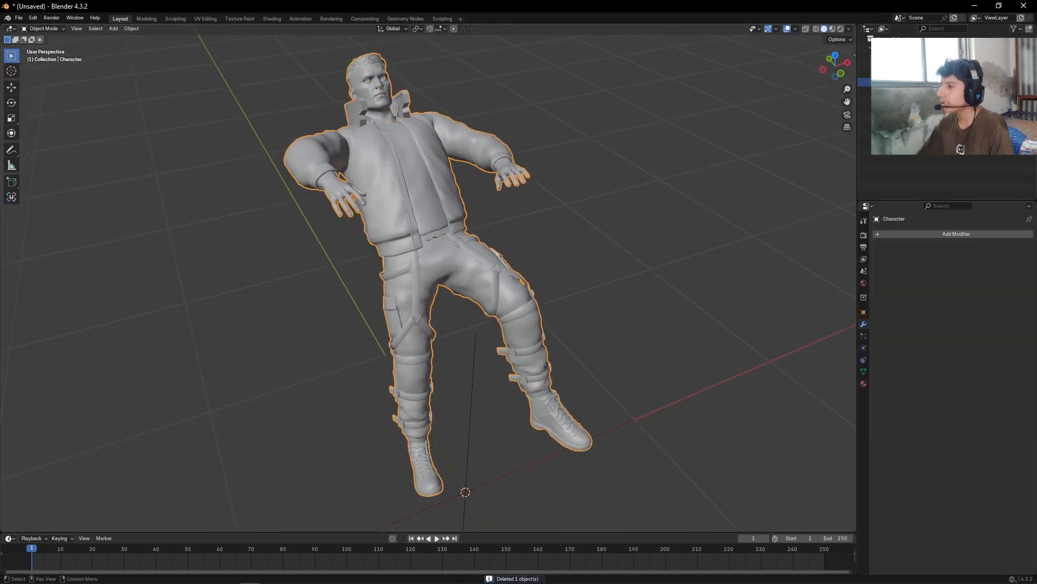
{"action": "key", "text": "ctrl+Tab"}
{"action": "middle_click_drag", "start_coordinate": [597, 222], "coordinate": [650, 407], "text": "shift"}
{"action": "scroll", "coordinate": [609, 257], "scroll_direction": "up", "scroll_amount": 5}
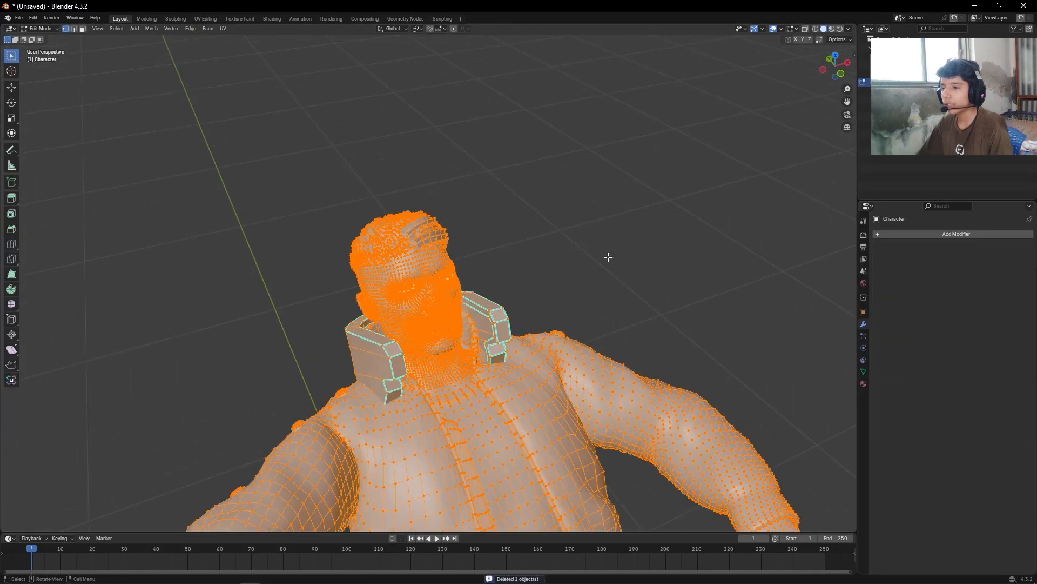
{"action": "left_click", "coordinate": [606, 241]}
Select all of the head geometry, including the neck, eyes and hair, using X-ray to reach hidden vertices.
{"action": "scroll", "coordinate": [597, 281], "scroll_direction": "up", "scroll_amount": 4}
{"action": "middle_click_drag", "start_coordinate": [498, 303], "coordinate": [483, 258], "text": "shift"}
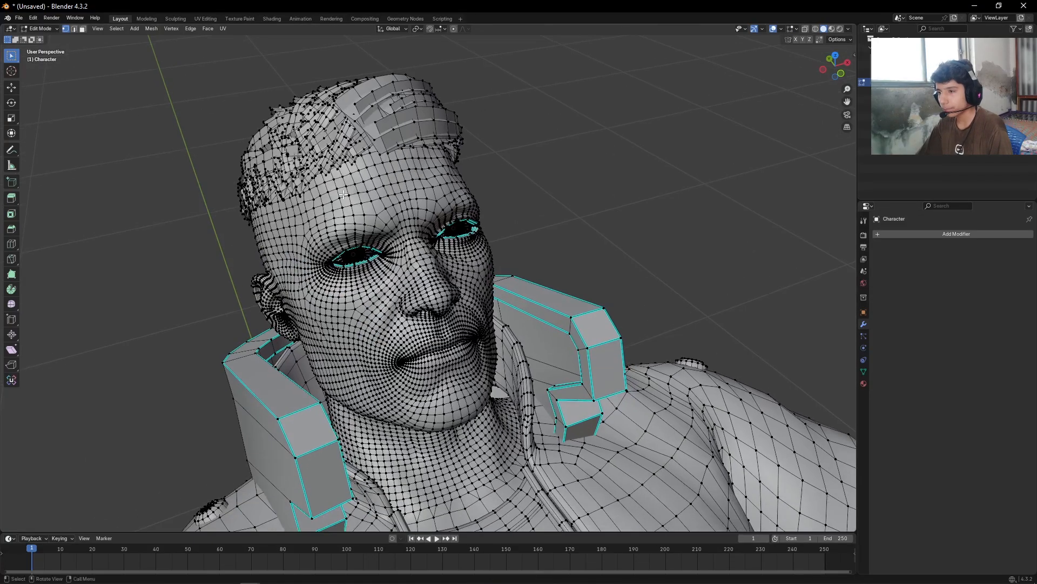
{"action": "key", "text": "l"}
{"action": "left_click", "coordinate": [806, 30]}
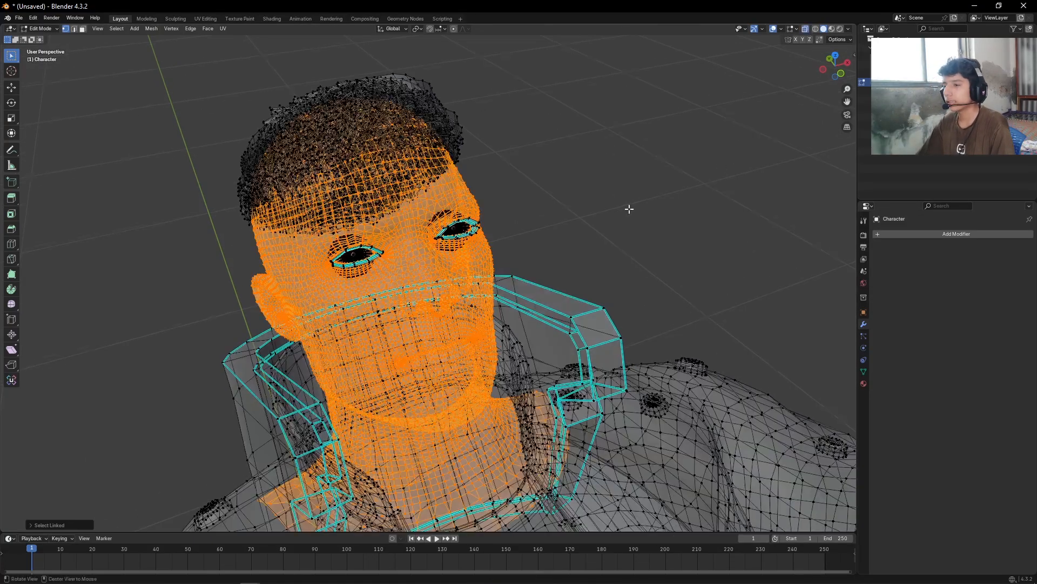
{"action": "middle_click_drag", "start_coordinate": [627, 209], "coordinate": [586, 213]}
{"action": "left_click_drag", "start_coordinate": [218, 54], "coordinate": [590, 268], "text": "shift"}
{"action": "scroll", "coordinate": [696, 190], "scroll_direction": "down", "scroll_amount": 3}
{"action": "scroll", "coordinate": [695, 190], "scroll_direction": "down", "scroll_amount": 1}
{"action": "middle_click_drag", "start_coordinate": [548, 150], "coordinate": [531, 38], "text": "shift"}
{"action": "scroll", "coordinate": [542, 155], "scroll_direction": "down", "scroll_amount": 2}
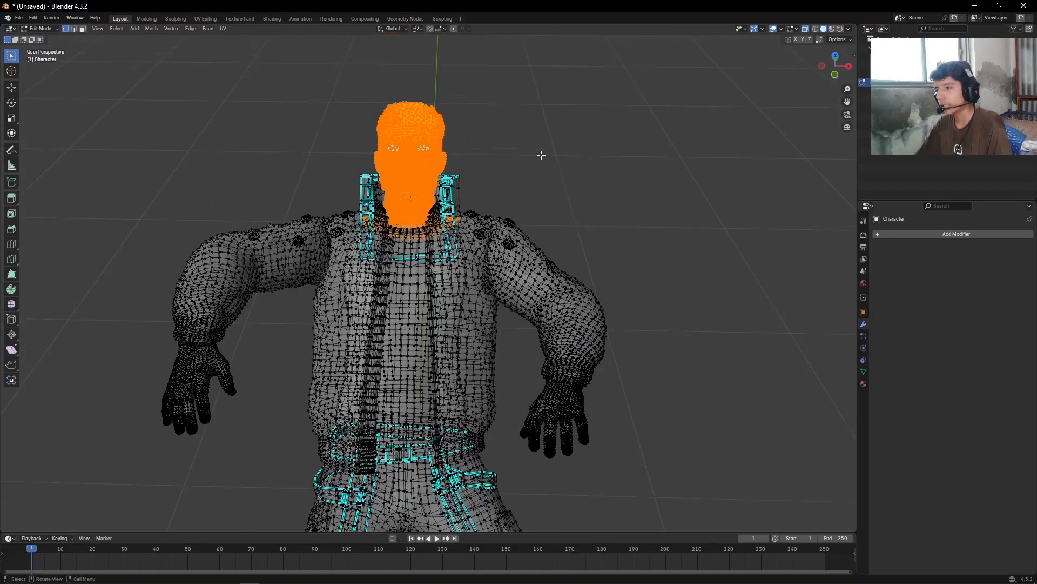
{"action": "left_click", "coordinate": [805, 30]}
Add both hands to the head selection, separate the selection into its own object and return to Object Mode.
{"action": "scroll", "coordinate": [588, 220], "scroll_direction": "up", "scroll_amount": 3}
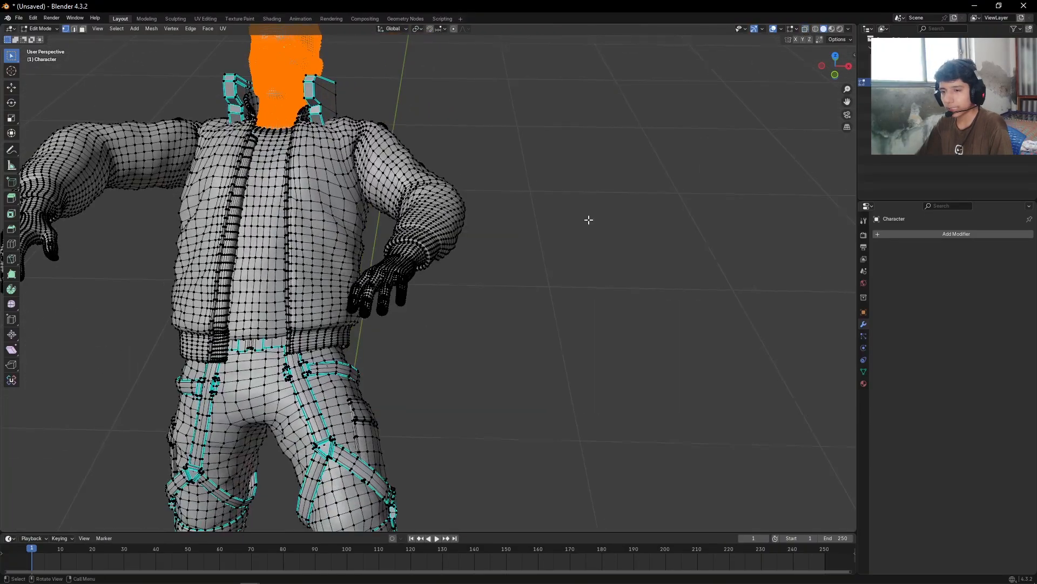
{"action": "middle_click_drag", "start_coordinate": [588, 220], "coordinate": [580, 278]}
{"action": "key", "text": "l"}
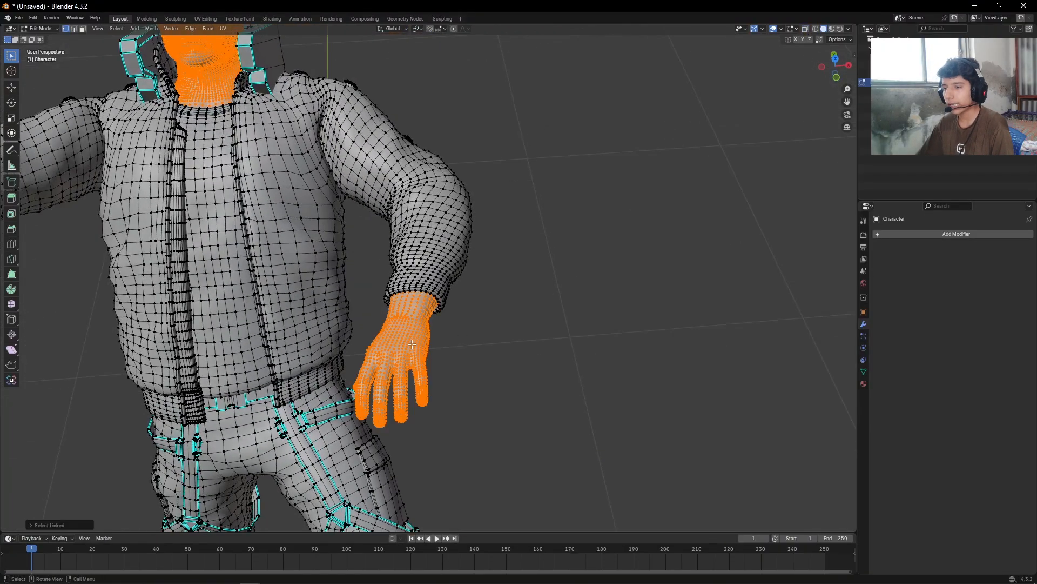
{"action": "middle_click_drag", "start_coordinate": [240, 316], "coordinate": [403, 309]}
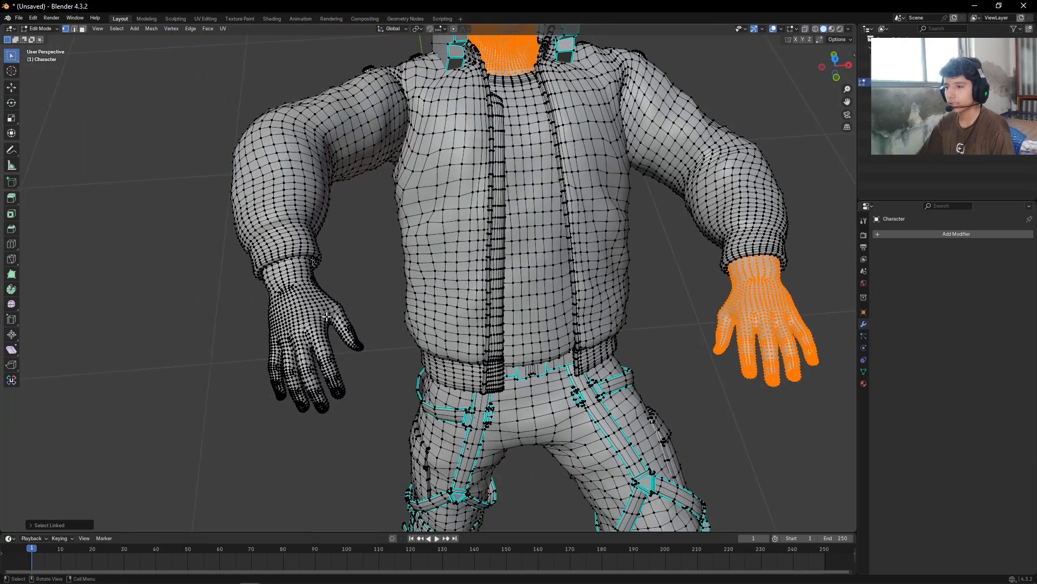
{"action": "key", "text": "l"}
{"action": "scroll", "coordinate": [640, 291], "scroll_direction": "down", "scroll_amount": 5}
{"action": "key", "text": "p"}
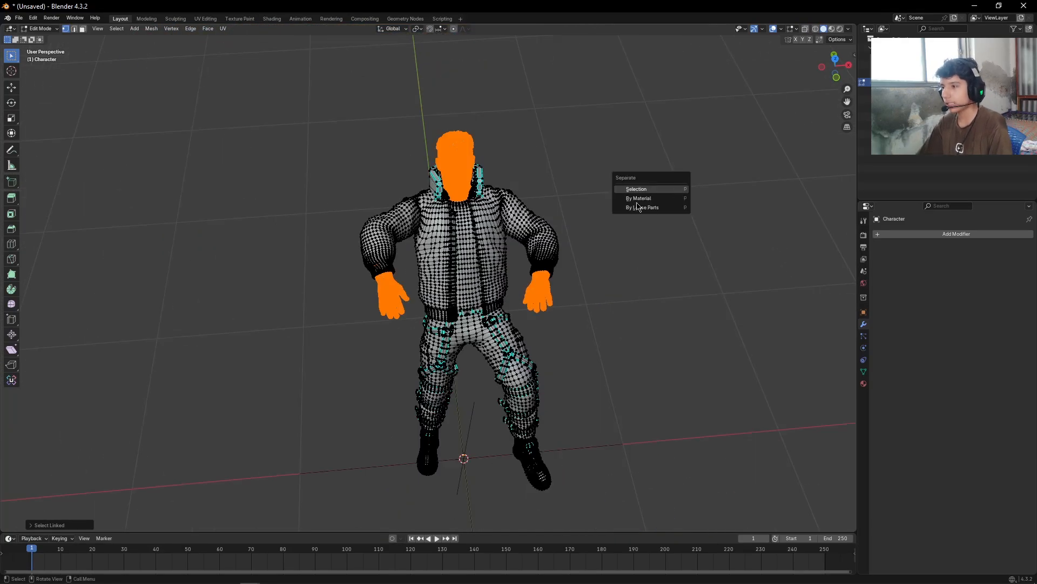
{"action": "left_click", "coordinate": [664, 186]}
{"action": "key", "text": "Tab"}
Enter Edit Mode and select the linked geometry of the jacket, inner shirt and raised collar.
{"action": "scroll", "coordinate": [665, 319], "scroll_direction": "up", "scroll_amount": 4}
{"action": "scroll", "coordinate": [648, 357], "scroll_direction": "down", "scroll_amount": 5, "text": "shift"}
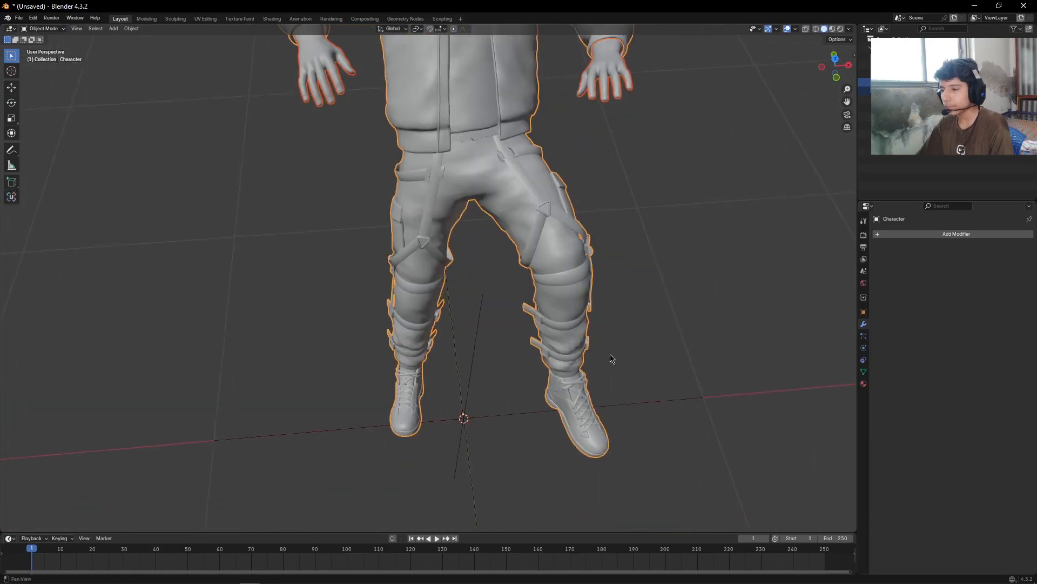
{"action": "scroll", "coordinate": [581, 313], "scroll_direction": "up", "scroll_amount": 6}
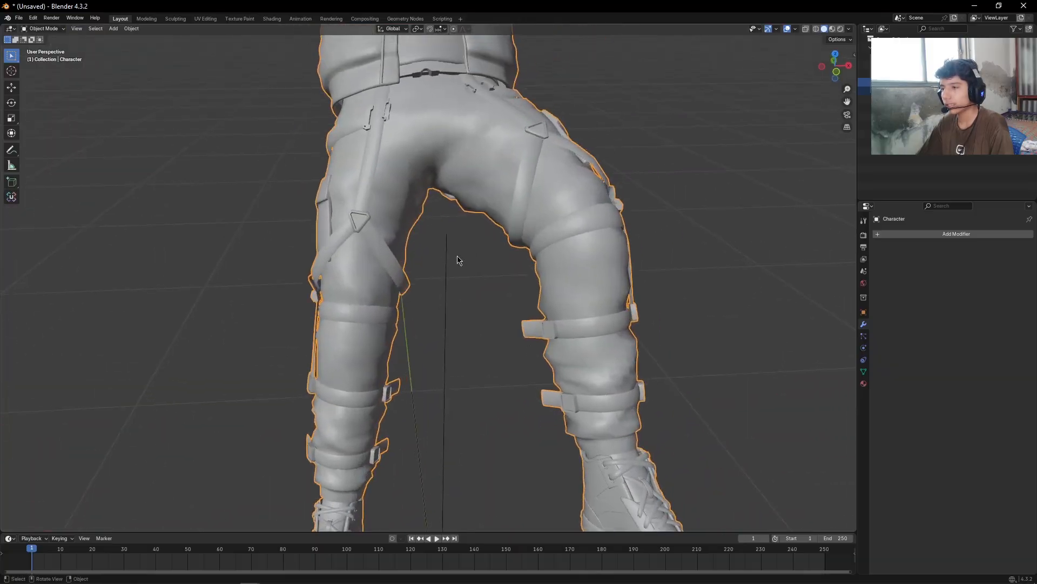
{"action": "middle_click_drag", "start_coordinate": [458, 261], "coordinate": [596, 193]}
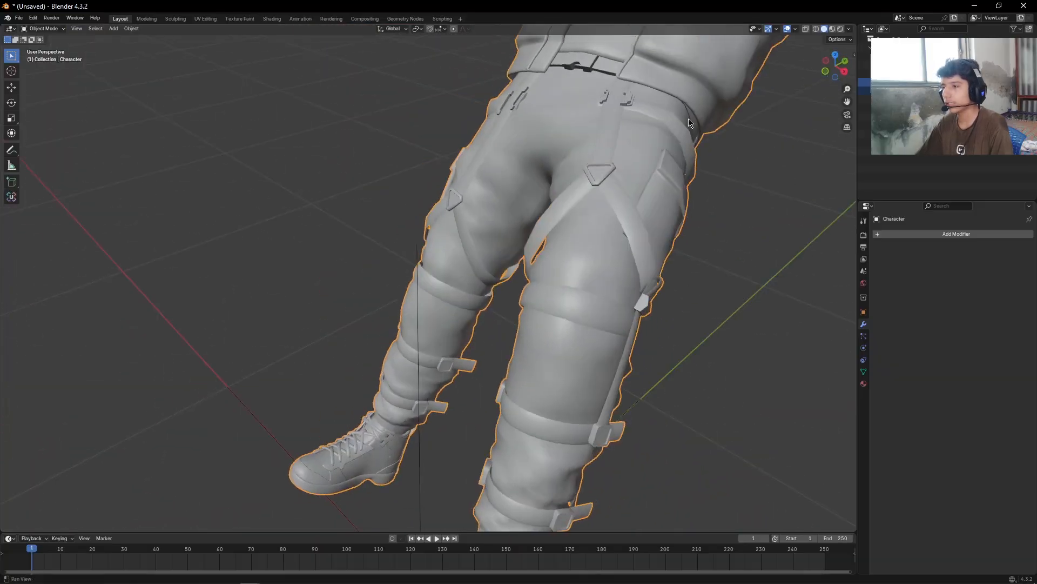
{"action": "middle_click_drag", "start_coordinate": [688, 123], "coordinate": [629, 346], "text": "shift"}
{"action": "key", "text": "ctrl+Tab"}
{"action": "scroll", "coordinate": [701, 313], "scroll_direction": "up", "scroll_amount": 2}
{"action": "scroll", "coordinate": [671, 215], "scroll_direction": "down", "scroll_amount": 3}
{"action": "middle_click_drag", "start_coordinate": [626, 196], "coordinate": [673, 277]}
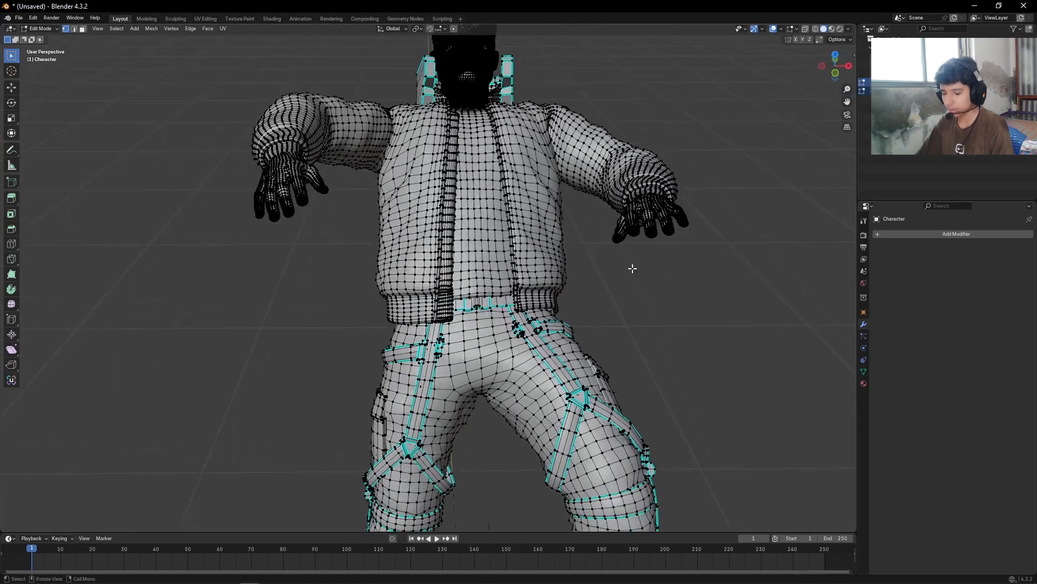
{"action": "key", "text": "l"}
{"action": "key", "text": "l"}
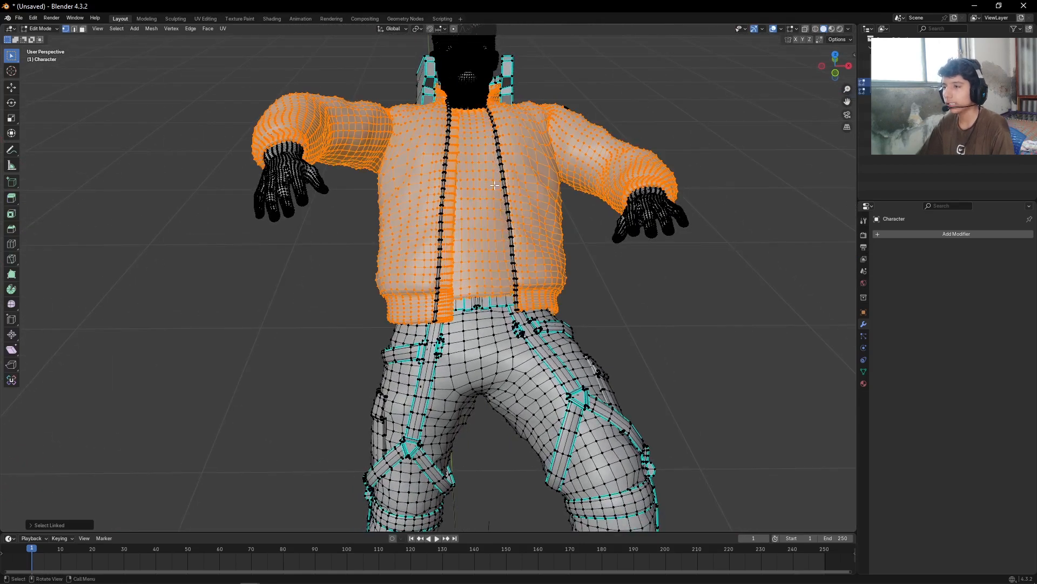
{"action": "middle_click_drag", "start_coordinate": [469, 114], "coordinate": [450, 191]}
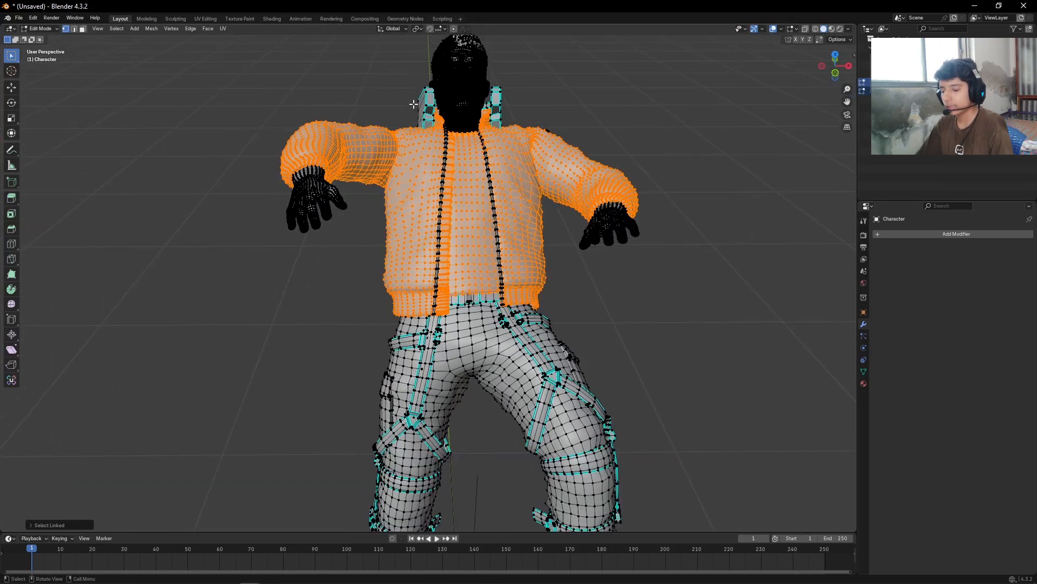
{"action": "key", "text": "l"}
Restrict Edit Mode to the clothing mesh so the separated head and hands are excluded from editing.
{"action": "key", "text": "ctrl+Tab"}
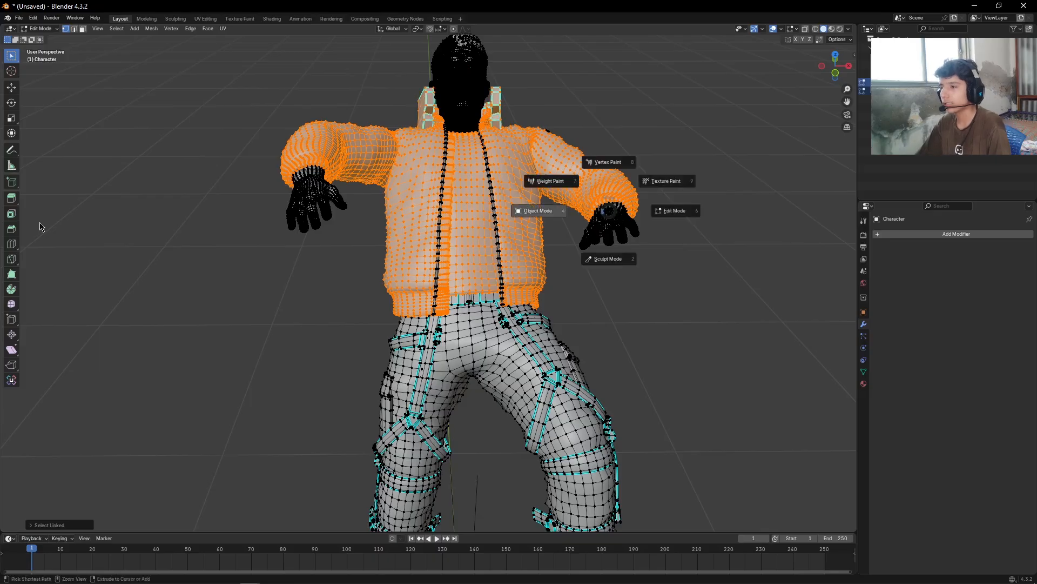
{"action": "left_click", "coordinate": [657, 260]}
{"action": "left_click", "coordinate": [473, 194]}
{"action": "key", "text": "ctrl+Tab"}
{"action": "left_click", "coordinate": [683, 264]}
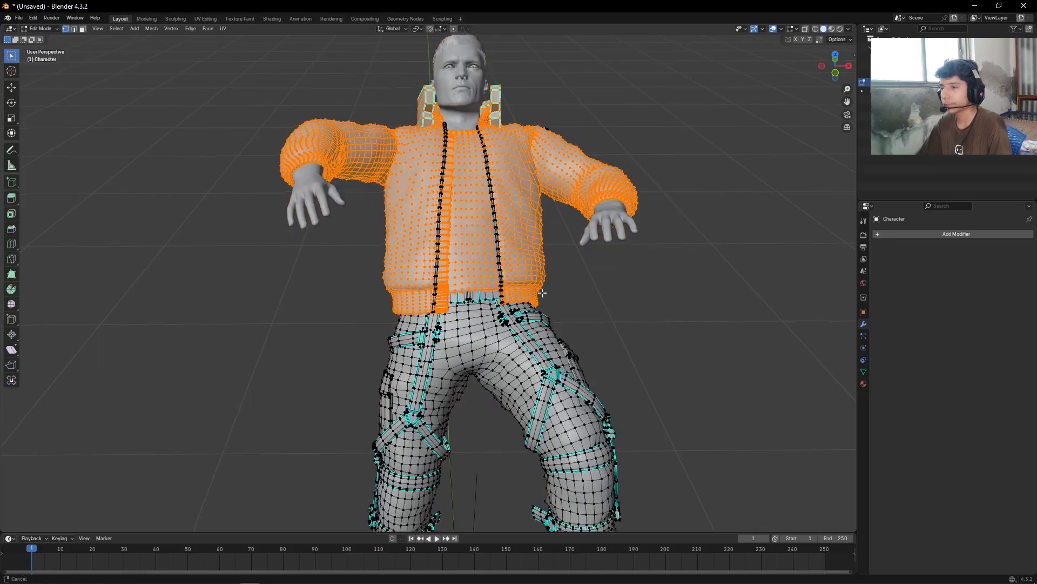
Add the trousers and the character's entire left boot to the clothing selection, with X-ray on.
{"action": "middle_click_drag", "start_coordinate": [540, 294], "coordinate": [531, 168], "text": "shift"}
{"action": "middle_click_drag", "start_coordinate": [503, 317], "coordinate": [475, 170], "text": "shift"}
{"action": "middle_click_drag", "start_coordinate": [513, 349], "coordinate": [556, 351], "text": "shift"}
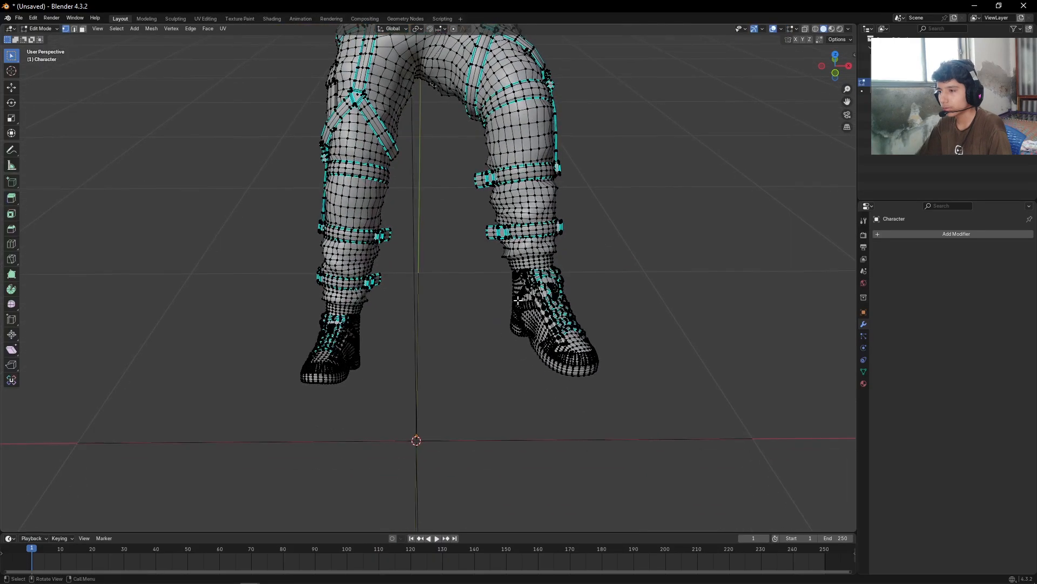
{"action": "key", "text": "l"}
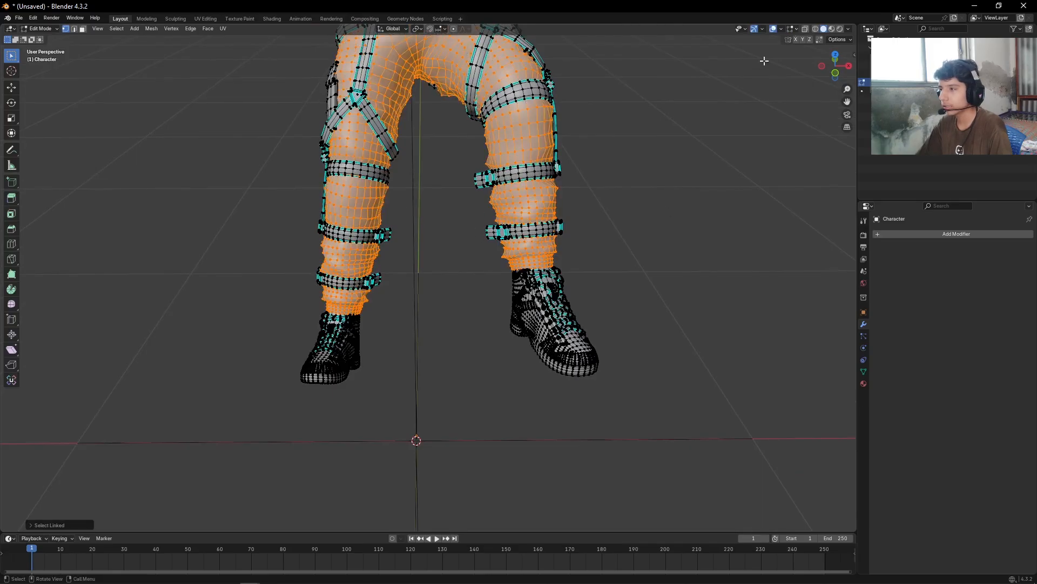
{"action": "left_click", "coordinate": [805, 30]}
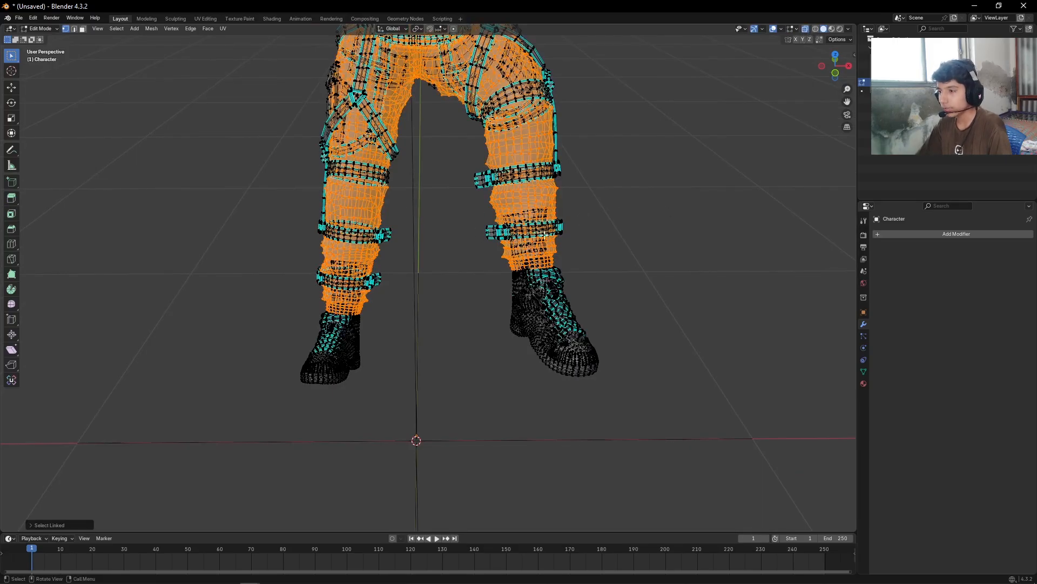
{"action": "key", "text": "l"}
{"action": "left_click_drag", "start_coordinate": [485, 261], "coordinate": [656, 412], "text": "shift"}
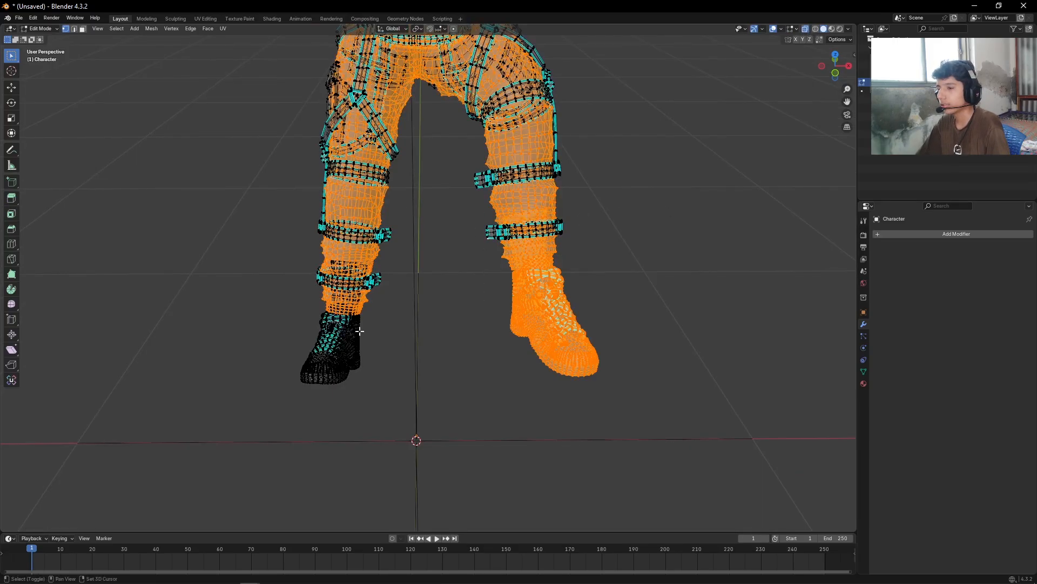
Add the character's entire right boot and ankle geometry to the selection and turn X-ray off.
{"action": "scroll", "coordinate": [357, 295], "scroll_direction": "up", "scroll_amount": 3}
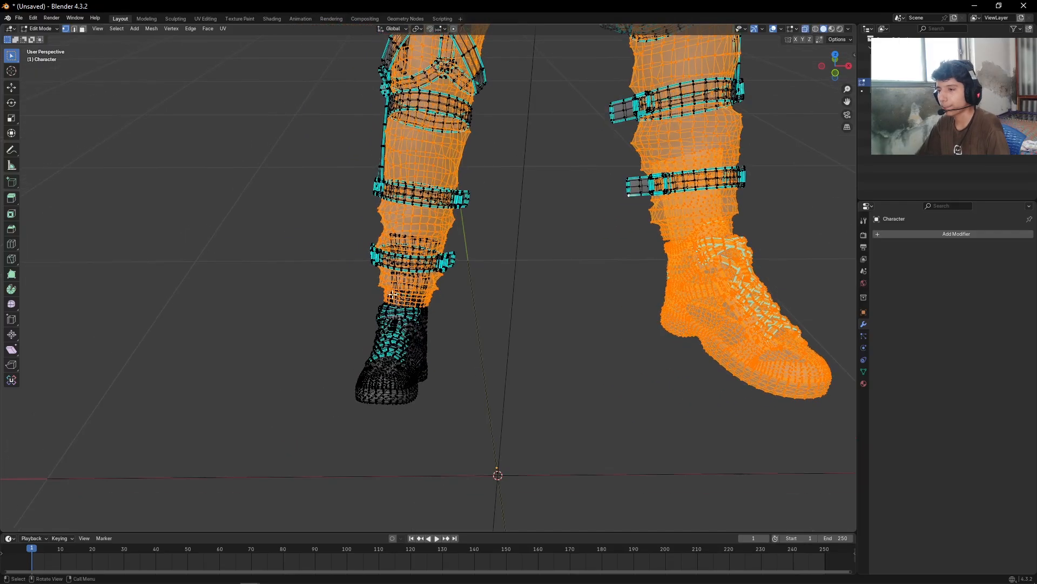
{"action": "key", "text": "l"}
{"action": "left_click_drag", "start_coordinate": [343, 290], "coordinate": [495, 434], "text": "shift"}
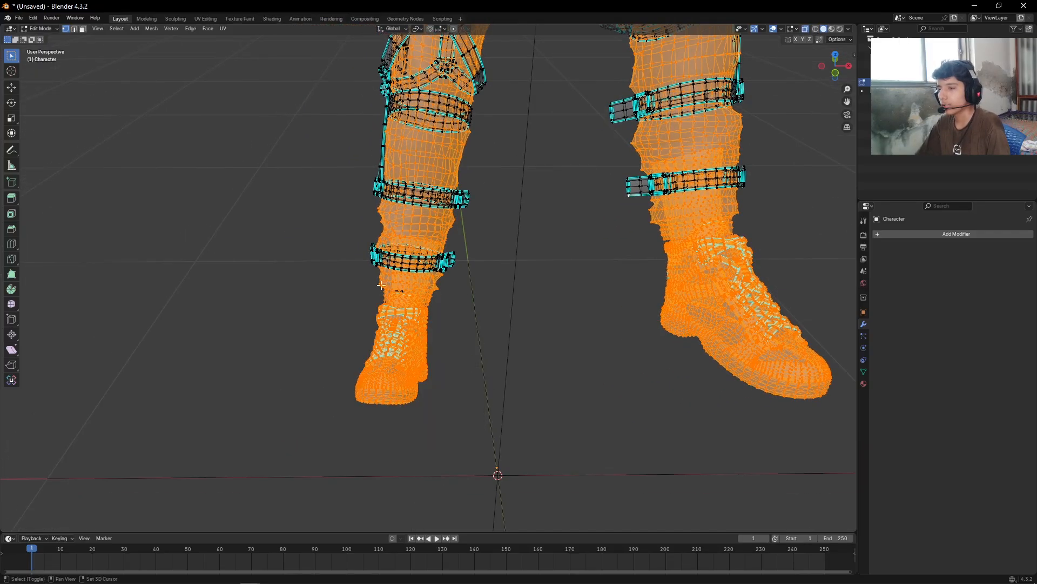
{"action": "left_click_drag", "start_coordinate": [370, 296], "coordinate": [489, 368], "text": "shift"}
{"action": "scroll", "coordinate": [558, 99], "scroll_direction": "down", "scroll_amount": 6}
{"action": "middle_click_drag", "start_coordinate": [558, 100], "coordinate": [535, 137], "text": "shift"}
{"action": "left_click", "coordinate": [805, 29]}
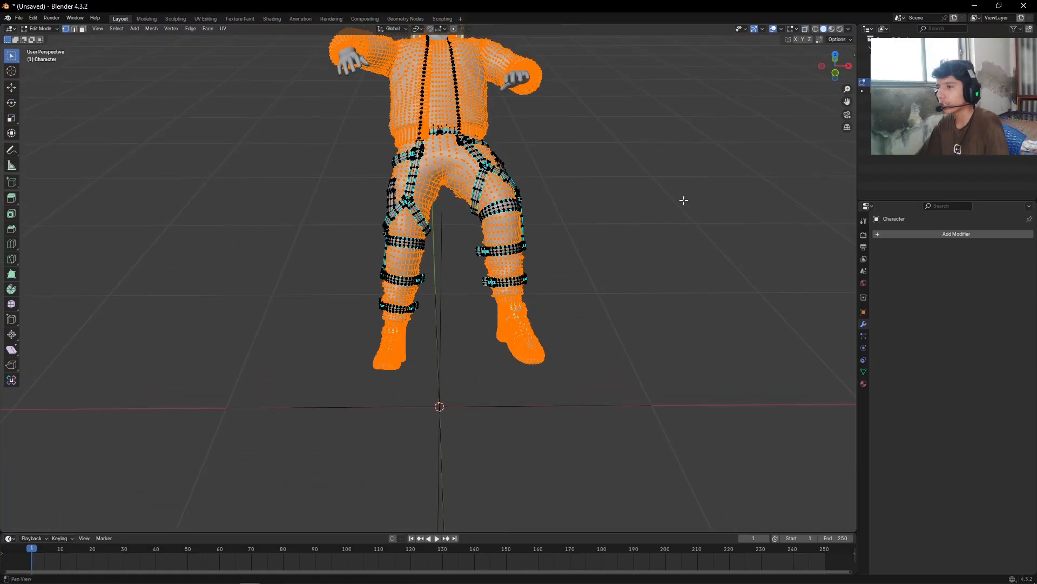
Invert the selection, delete the leg straps, buckles and jacket zip strips, and return to Object Mode.
{"action": "middle_click_drag", "start_coordinate": [683, 198], "coordinate": [670, 298], "text": "shift"}
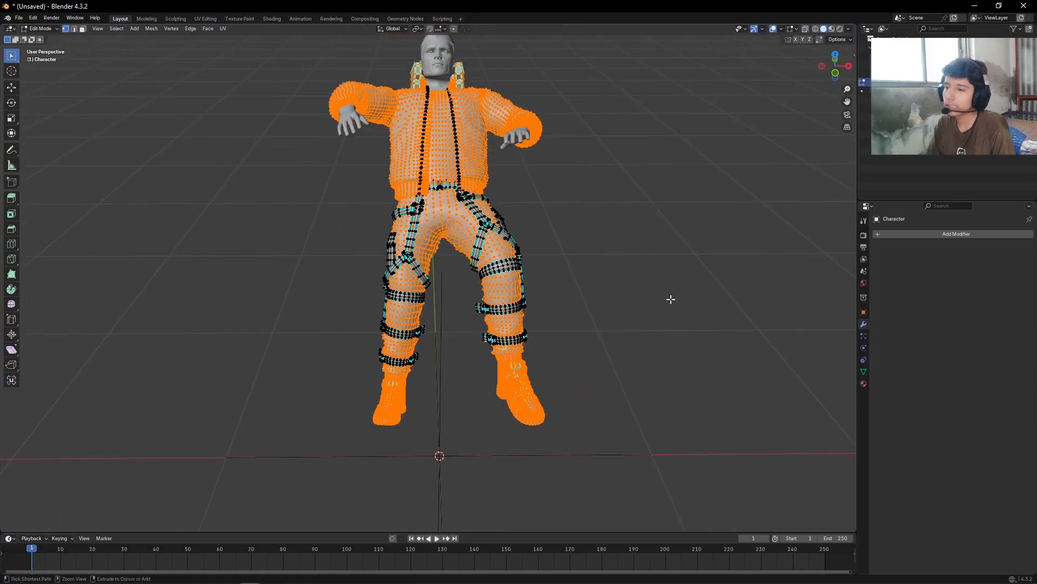
{"action": "key", "text": "ctrl+i"}
{"action": "scroll", "coordinate": [646, 331], "scroll_direction": "up", "scroll_amount": 4}
{"action": "middle_click_drag", "start_coordinate": [646, 331], "coordinate": [540, 250]}
{"action": "scroll", "coordinate": [563, 298], "scroll_direction": "down", "scroll_amount": 5}
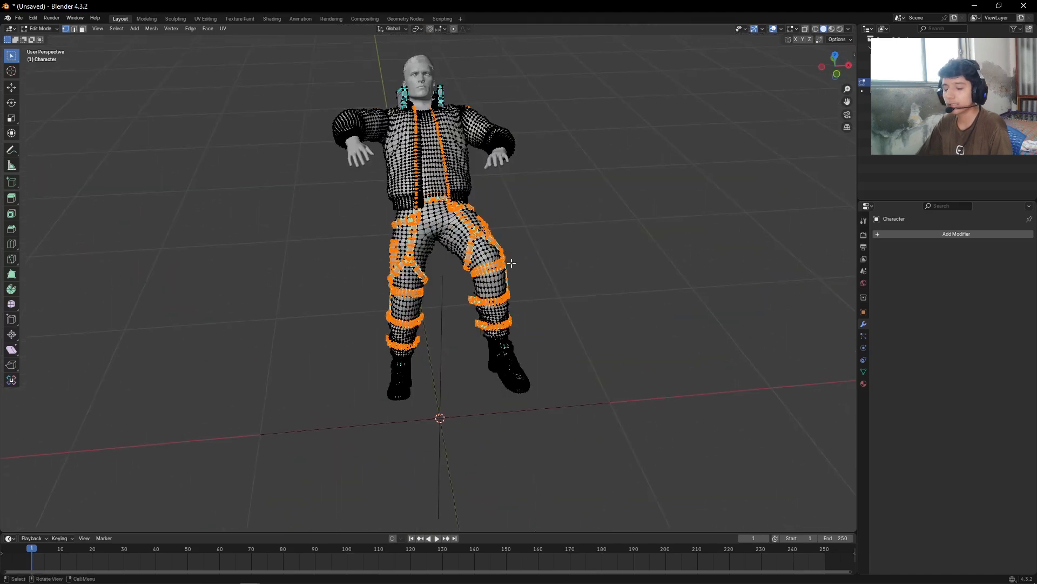
{"action": "key", "text": "x"}
{"action": "left_click", "coordinate": [636, 226]}
{"action": "key", "text": "Tab"}
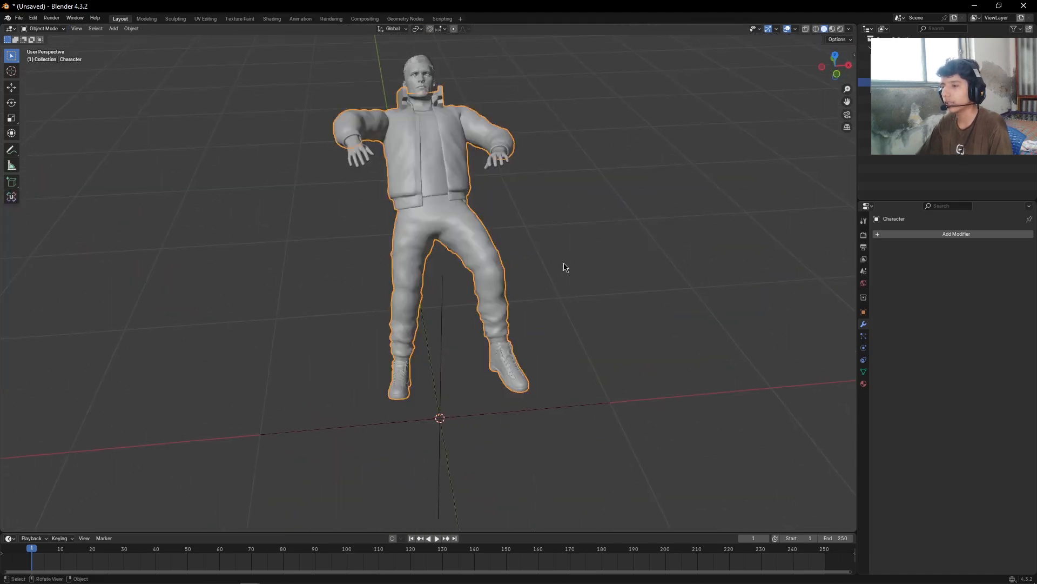
Remove all material slots from the clothing mesh.
{"action": "scroll", "coordinate": [549, 374], "scroll_direction": "up", "scroll_amount": 4}
{"action": "key", "text": "KP_Decimal"}
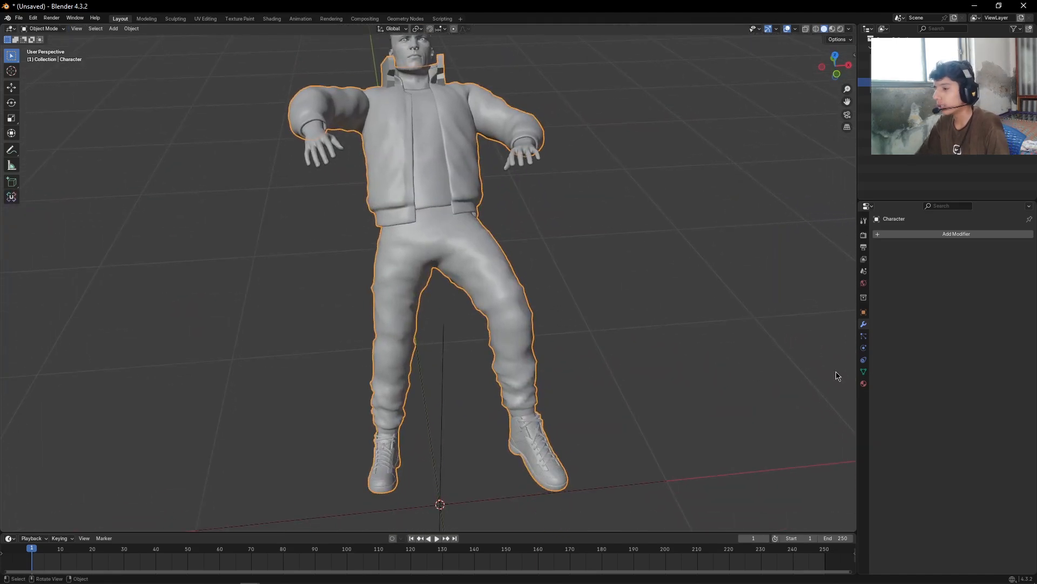
{"action": "left_click", "coordinate": [863, 383]}
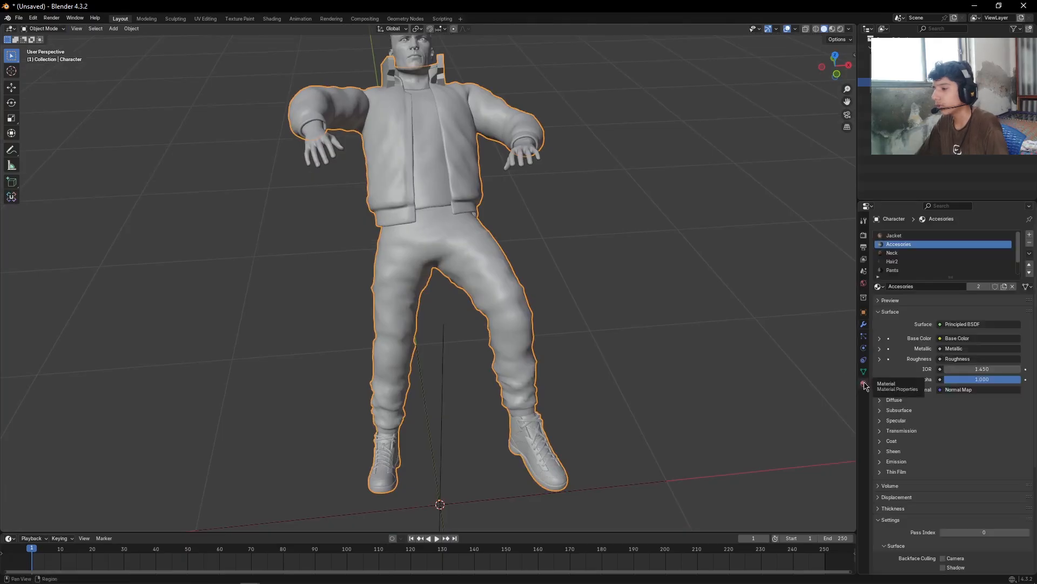
{"action": "left_click", "coordinate": [1029, 242]}
{"action": "left_click", "coordinate": [1029, 243]}
{"action": "left_click", "coordinate": [1029, 243]}
{"action": "left_click", "coordinate": [1029, 243]}
{"action": "left_click", "coordinate": [1029, 242]}
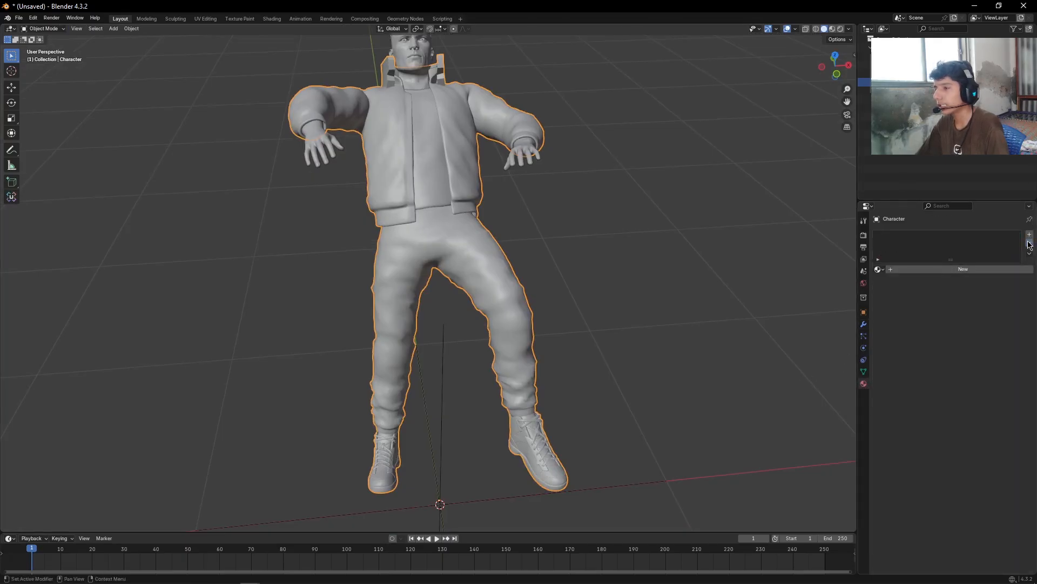
Split the 3D viewport vertically and turn the new area into a Geometry Node Editor with its sidebar hidden.
{"action": "scroll", "coordinate": [590, 216], "scroll_direction": "up", "scroll_amount": 2}
{"action": "middle_click_drag", "start_coordinate": [591, 216], "coordinate": [614, 317], "text": "shift"}
{"action": "key", "text": "KP_Decimal"}
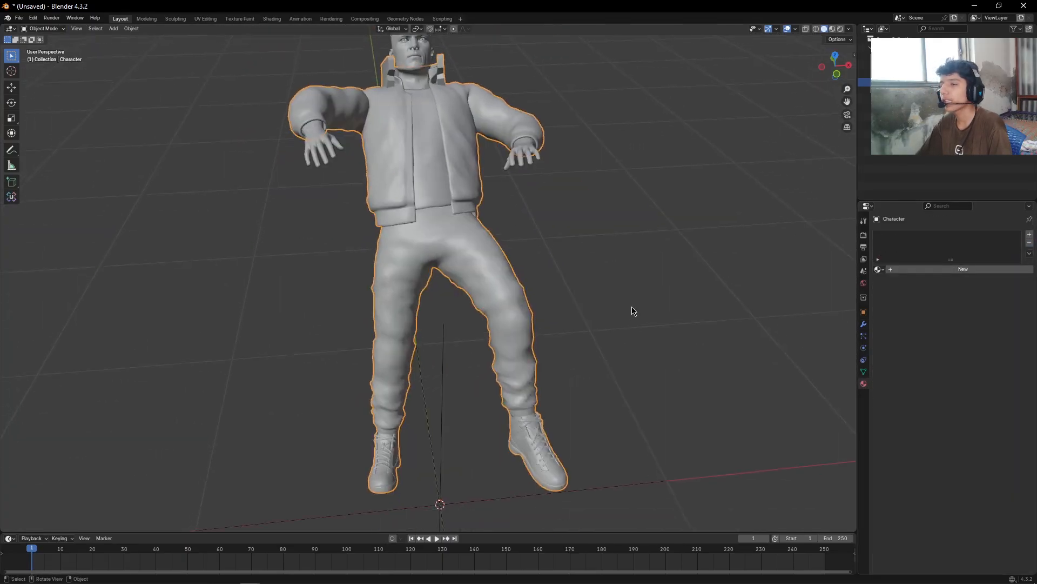
{"action": "scroll", "coordinate": [412, 208], "scroll_direction": "up", "scroll_amount": 2}
{"action": "middle_click_drag", "start_coordinate": [413, 209], "coordinate": [418, 309], "text": "shift"}
{"action": "left_click_drag", "start_coordinate": [2, 21], "coordinate": [577, 24]}
{"action": "left_click", "coordinate": [9, 29]}
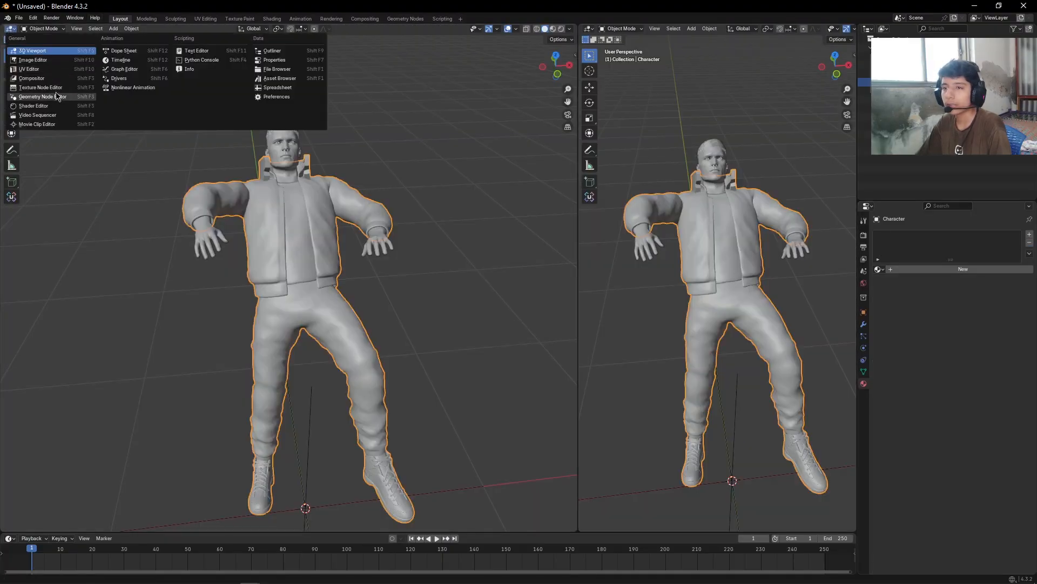
{"action": "left_click", "coordinate": [57, 93]}
{"action": "left_click", "coordinate": [6, 29]}
{"action": "left_click", "coordinate": [44, 99]}
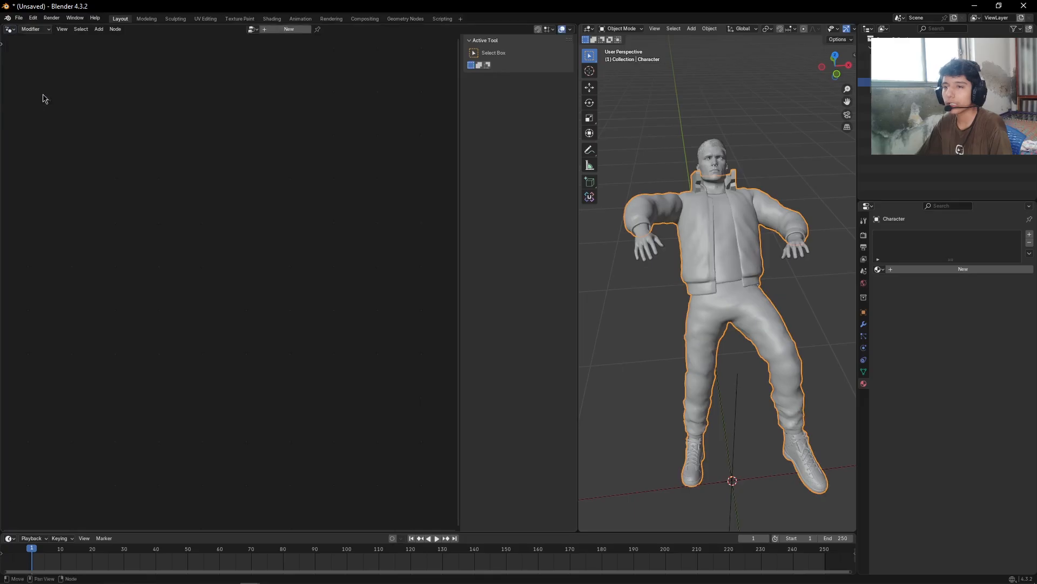
{"action": "key", "text": "n"}
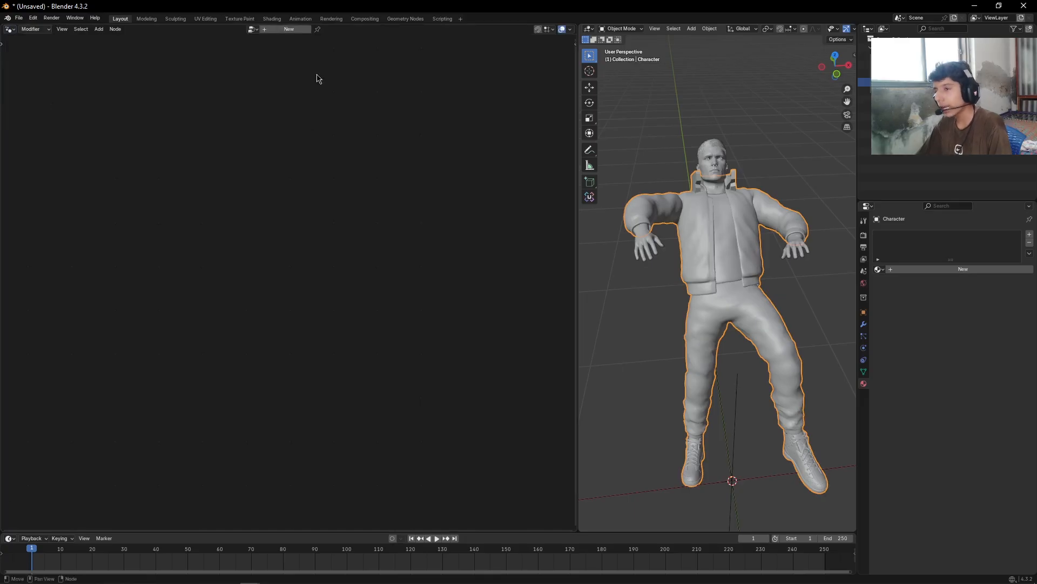
Create a new geometry node tree on the clothing mesh and hide the 3D viewport's toolbar.
{"action": "left_click", "coordinate": [290, 29]}
{"action": "scroll", "coordinate": [335, 322], "scroll_direction": "down", "scroll_amount": 2}
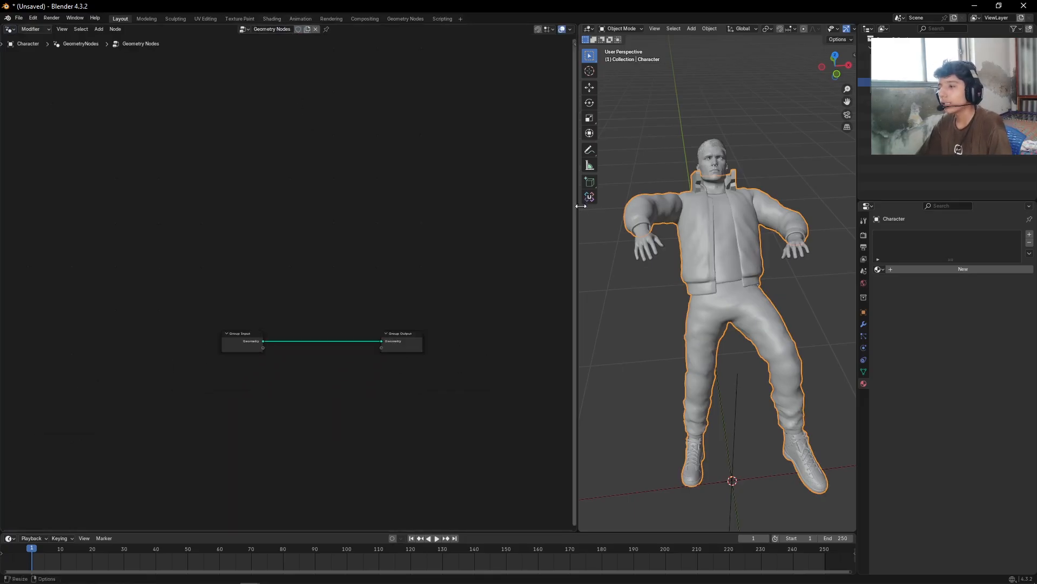
{"action": "key", "text": "t"}
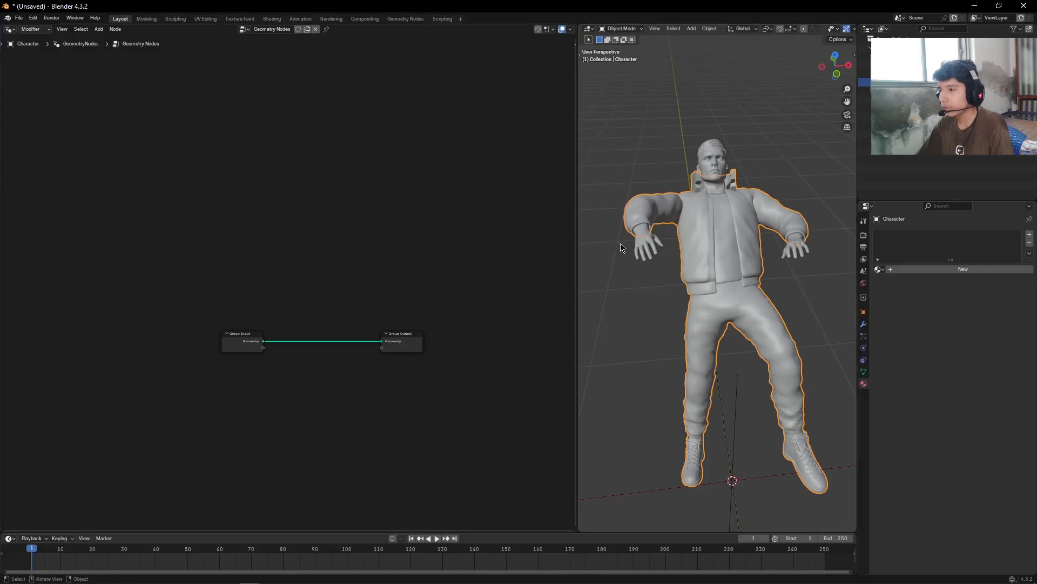
Examine the face layout of the jacket and torso in Edit Mode and return to Object Mode.
{"action": "key", "text": "Tab"}
{"action": "scroll", "coordinate": [730, 249], "scroll_direction": "up", "scroll_amount": 7}
{"action": "middle_click_drag", "start_coordinate": [730, 249], "coordinate": [770, 284]}
{"action": "left_click_drag", "start_coordinate": [770, 285], "coordinate": [671, 213], "text": "alt"}
{"action": "scroll", "coordinate": [746, 254], "scroll_direction": "down", "scroll_amount": 2}
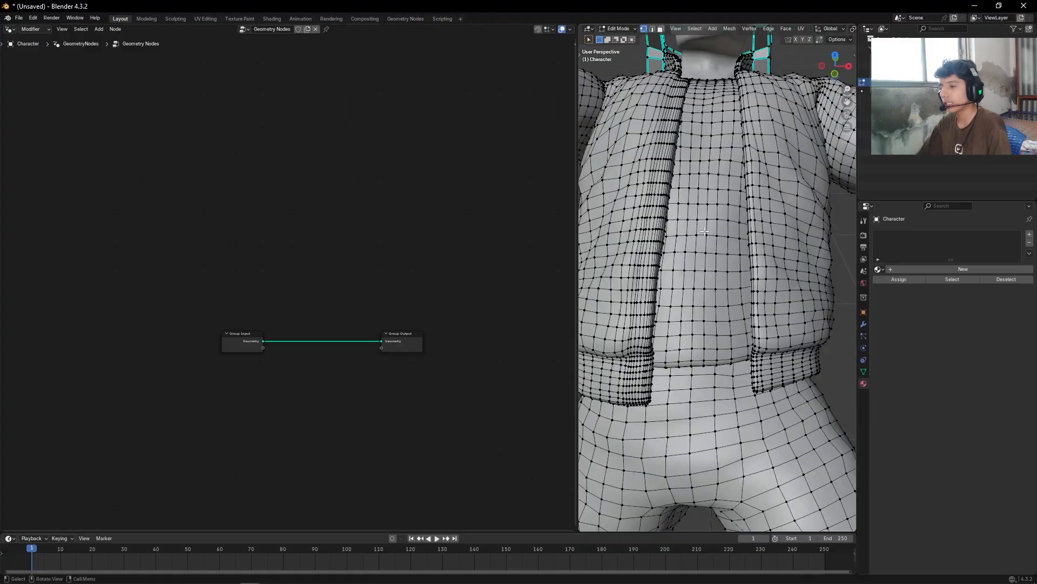
{"action": "key", "text": "ctrl+Tab"}
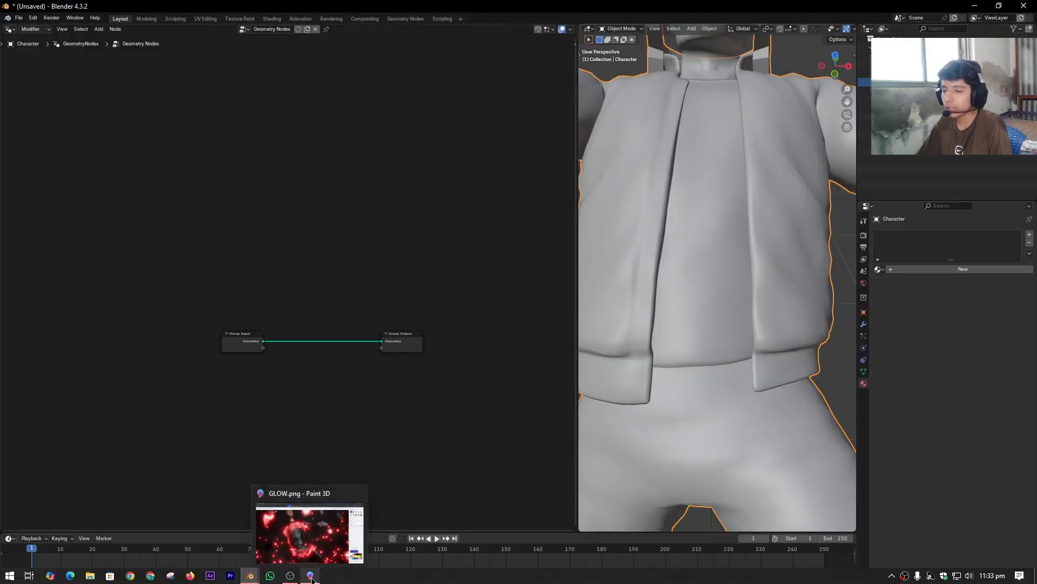
Switch to Paint 3D to examine the clothing's panel pattern in GLOW.png and return to Blender.
{"action": "left_click", "coordinate": [312, 580]}
{"action": "scroll", "coordinate": [359, 324], "scroll_direction": "up", "scroll_amount": 5}
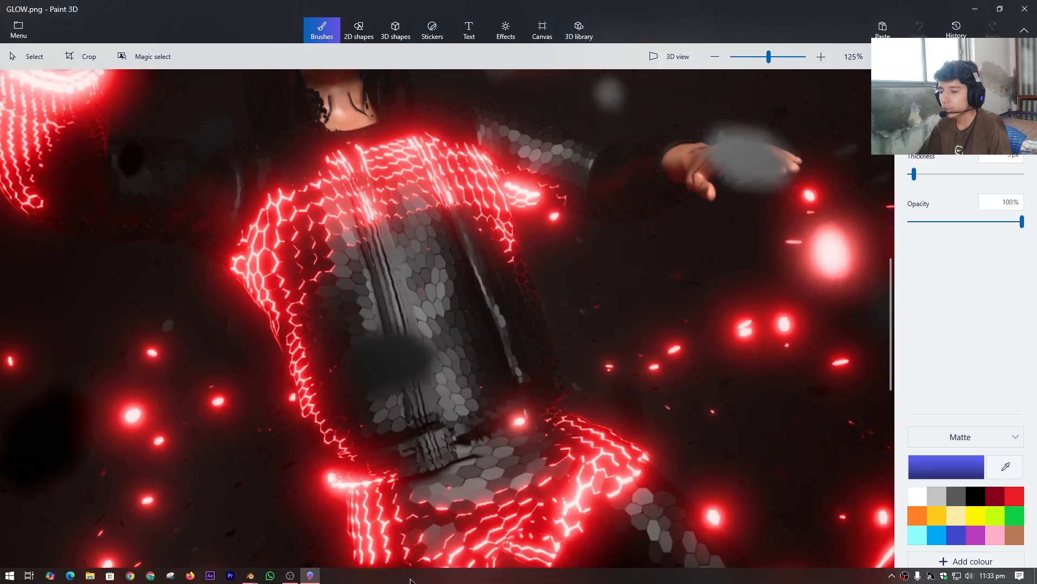
{"action": "left_click", "coordinate": [319, 524]}
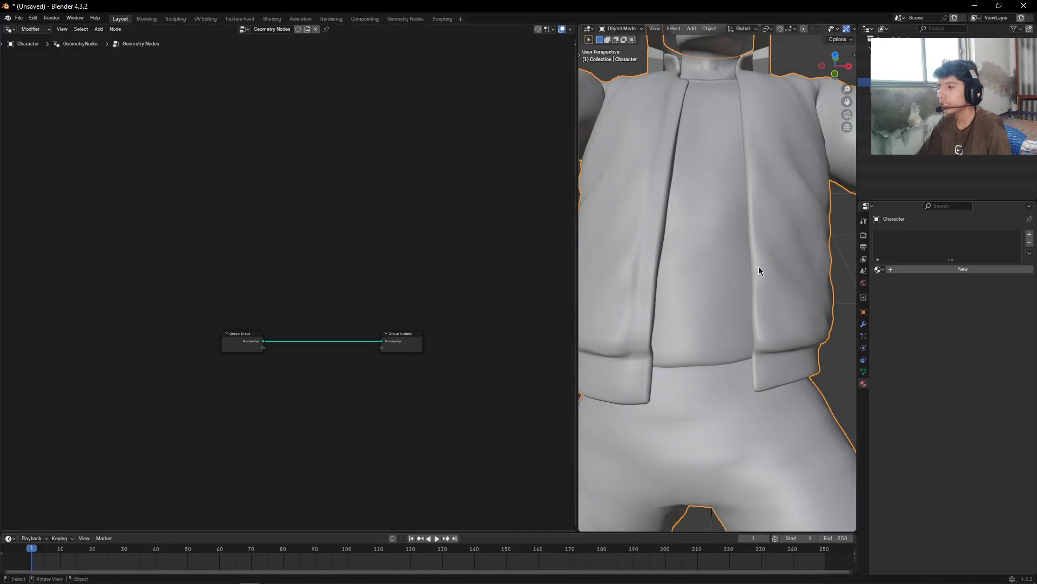
{"action": "scroll", "coordinate": [761, 264], "scroll_direction": "down", "scroll_amount": 3}
{"action": "middle_click_drag", "start_coordinate": [628, 352], "coordinate": [667, 326], "text": "shift"}
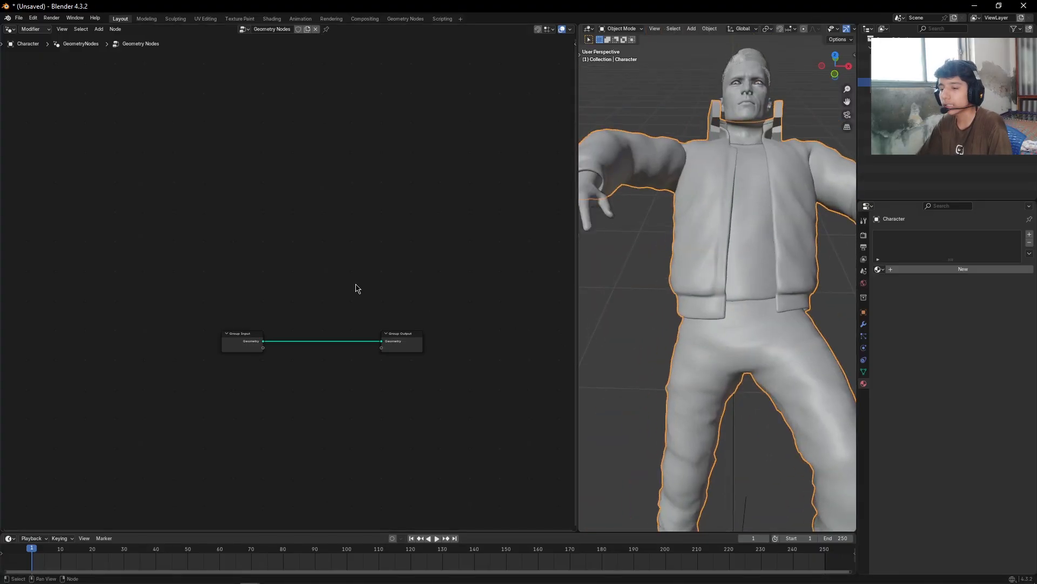
Insert a Triangulate node between Group Input and Group Output.
{"action": "scroll", "coordinate": [355, 288], "scroll_direction": "up", "scroll_amount": 1}
{"action": "key", "text": "shift+a"}
{"action": "left_click", "coordinate": [346, 228]}
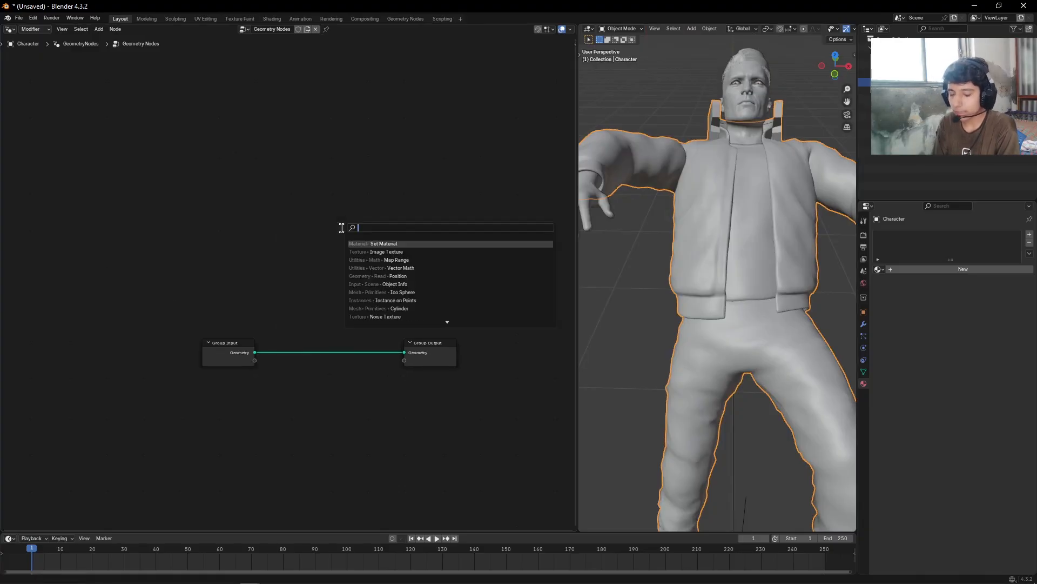
{"action": "type", "text": "triang"}
{"action": "key", "text": "Return"}
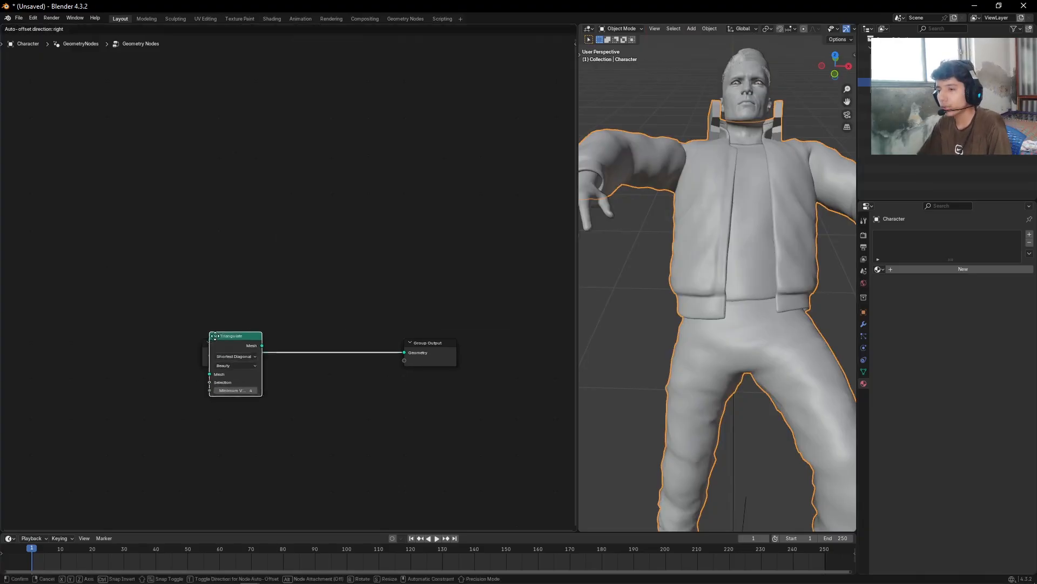
{"action": "left_click", "coordinate": [222, 337]}
Insert a Dual Mesh node between Triangulate and Group Output and check the clothing's faces up close.
{"action": "key", "text": "shift+a"}
{"action": "left_click", "coordinate": [356, 243]}
{"action": "type", "text": "dua"}
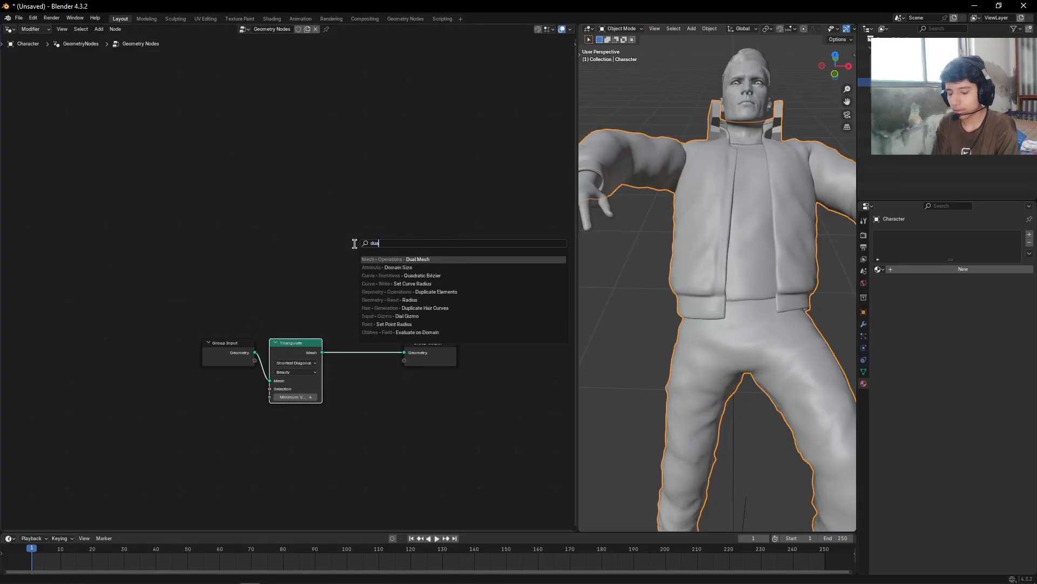
{"action": "type", "text": "l m"}
{"action": "key", "text": "Return"}
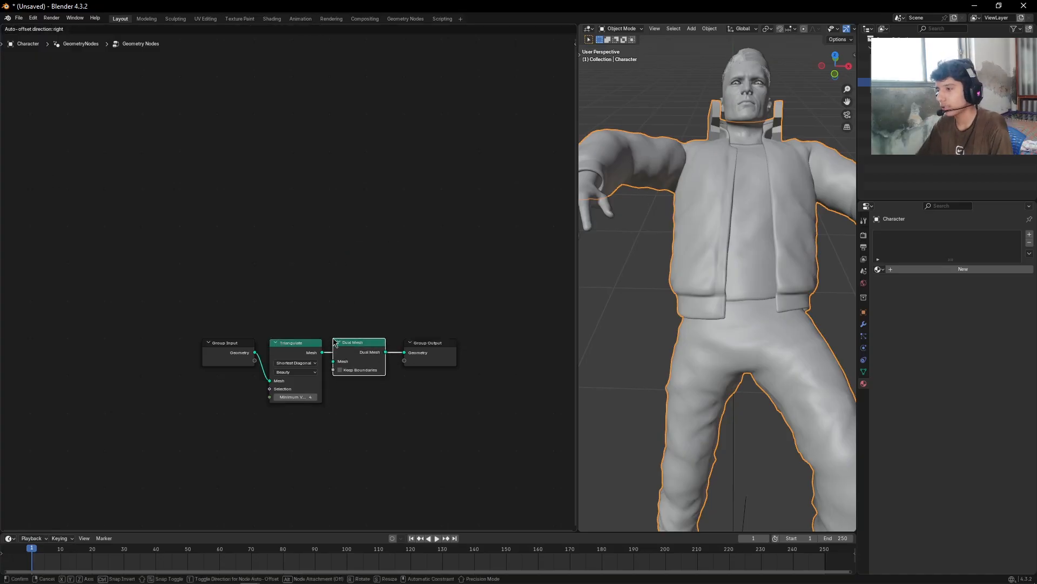
{"action": "left_click", "coordinate": [339, 342]}
{"action": "scroll", "coordinate": [715, 295], "scroll_direction": "up", "scroll_amount": 3}
{"action": "middle_click_drag", "start_coordinate": [684, 297], "coordinate": [761, 347]}
{"action": "scroll", "coordinate": [721, 269], "scroll_direction": "up", "scroll_amount": 3}
{"action": "scroll", "coordinate": [761, 348], "scroll_direction": "up", "scroll_amount": 5}
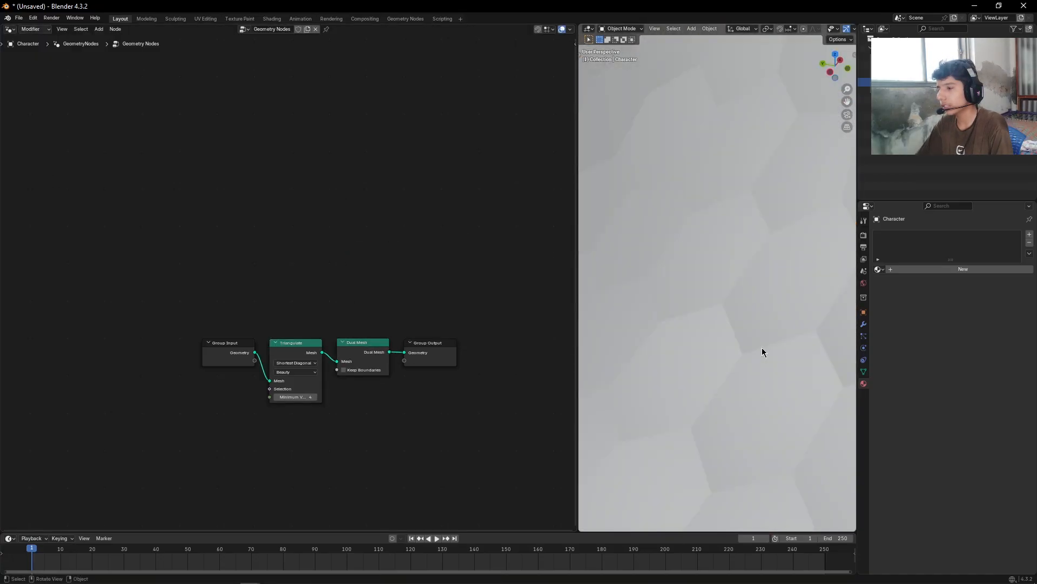
{"action": "scroll", "coordinate": [762, 347], "scroll_direction": "down", "scroll_amount": 10}
{"action": "middle_click_drag", "start_coordinate": [770, 277], "coordinate": [662, 273]}
{"action": "scroll", "coordinate": [681, 325], "scroll_direction": "down", "scroll_amount": 5}
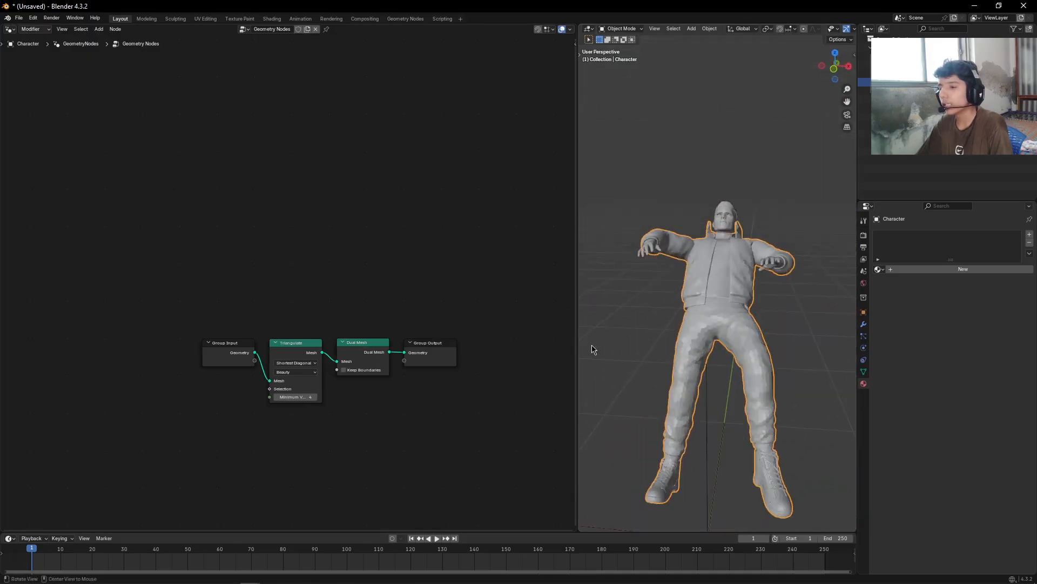
Move Group Output further along and insert a Split Edges node after Dual Mesh.
{"action": "left_click_drag", "start_coordinate": [432, 347], "coordinate": [557, 432]}
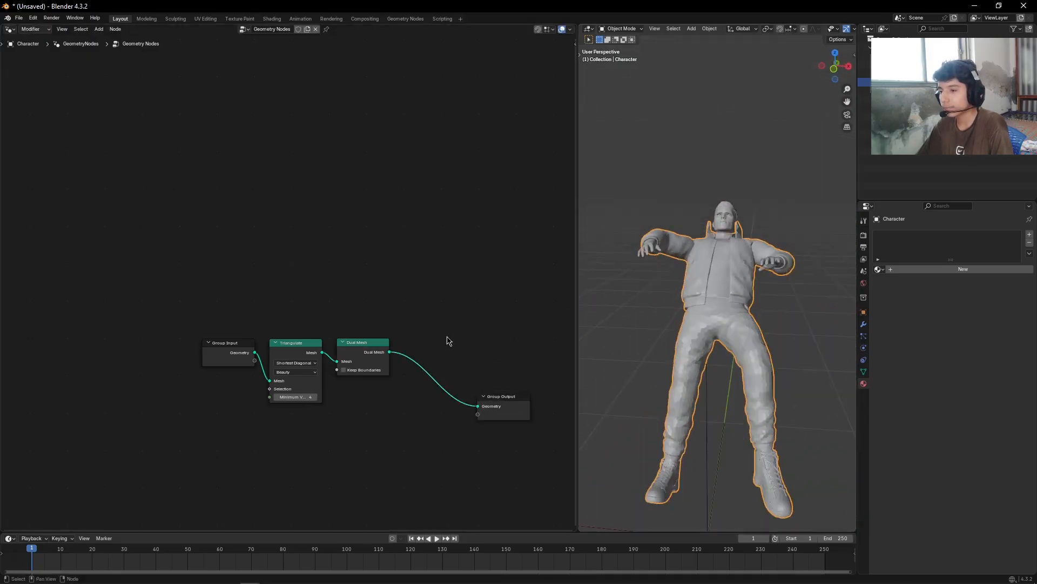
{"action": "key", "text": "Home"}
{"action": "scroll", "coordinate": [371, 259], "scroll_direction": "down", "scroll_amount": 1}
{"action": "key", "text": "shift+a"}
{"action": "type", "text": "sp"}
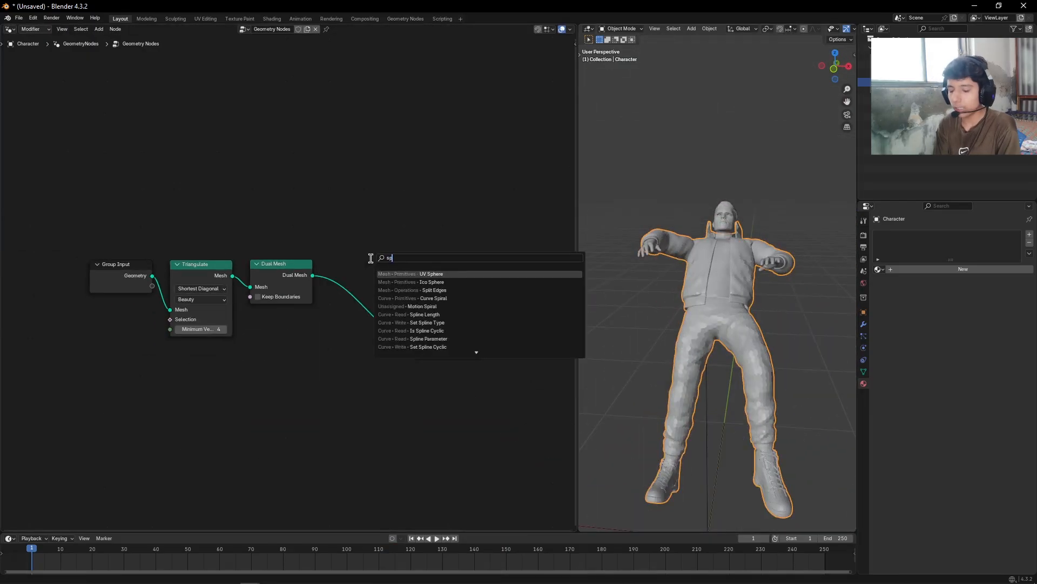
{"action": "type", "text": "lit e"}
{"action": "key", "text": "Return"}
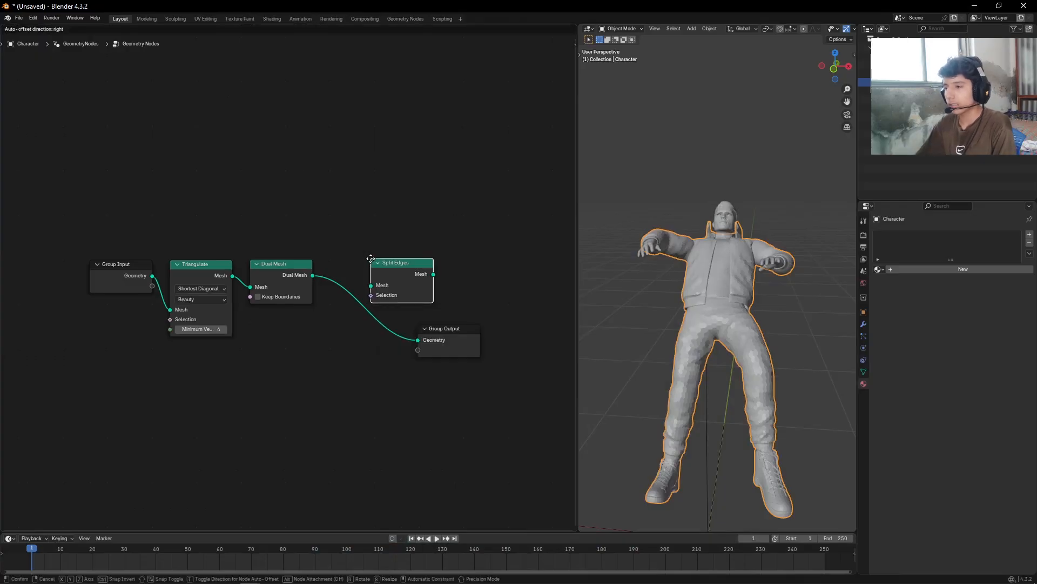
{"action": "left_click", "coordinate": [327, 268]}
{"action": "scroll", "coordinate": [749, 354], "scroll_direction": "up", "scroll_amount": 8}
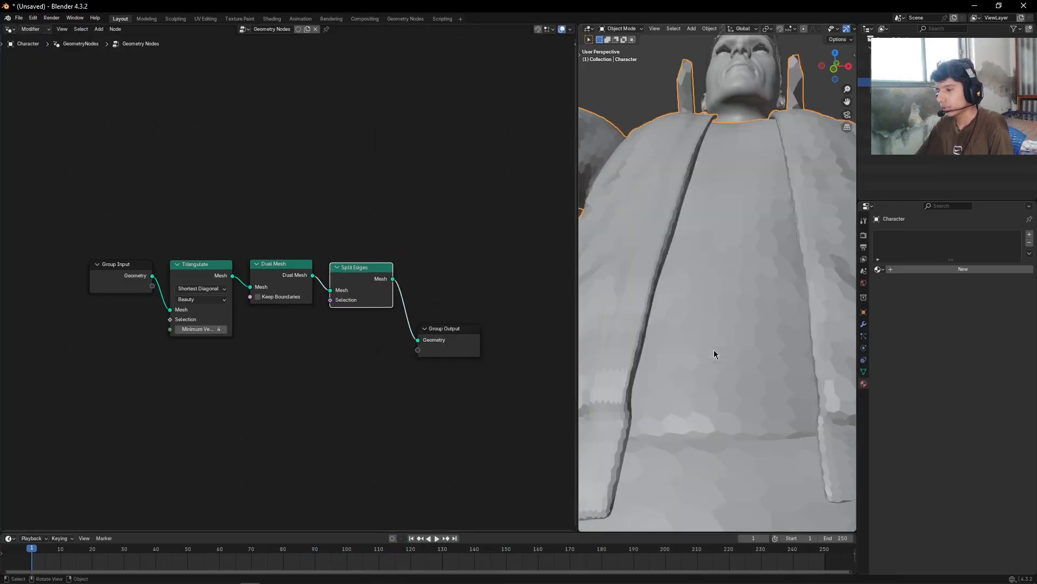
{"action": "middle_click_drag", "start_coordinate": [670, 303], "coordinate": [686, 335], "text": "shift"}
{"action": "scroll", "coordinate": [655, 209], "scroll_direction": "up", "scroll_amount": 5}
{"action": "scroll", "coordinate": [655, 208], "scroll_direction": "down", "scroll_amount": 6}
{"action": "scroll", "coordinate": [655, 208], "scroll_direction": "down", "scroll_amount": 5}
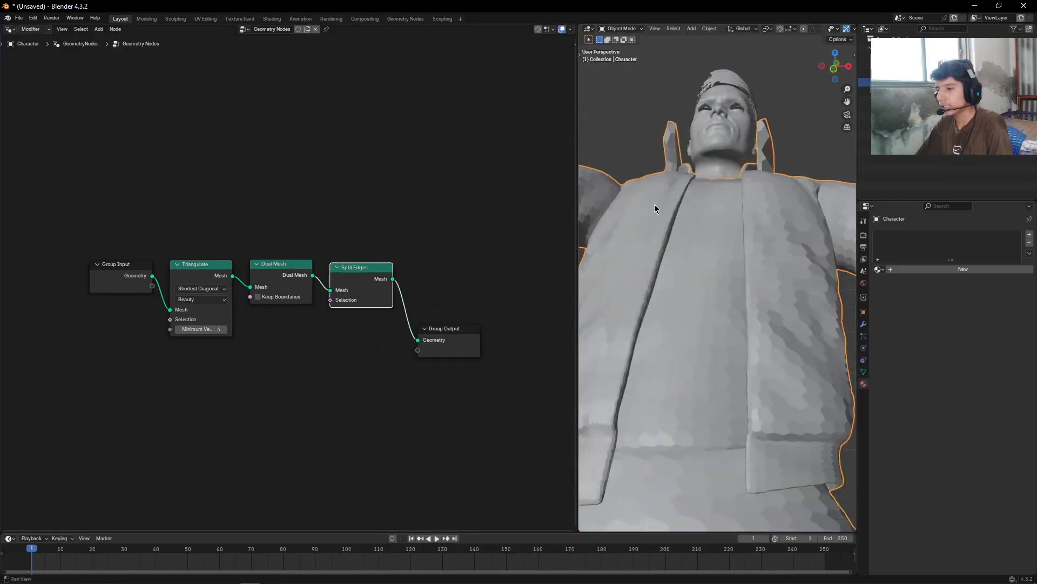
Insert a Separate Geometry node between Split Edges and Group Output, leaving a wide gap after Split Edges.
{"action": "middle_click_drag", "start_coordinate": [523, 243], "coordinate": [359, 199]}
{"action": "key", "text": "shift+a"}
{"action": "type", "text": "seper"}
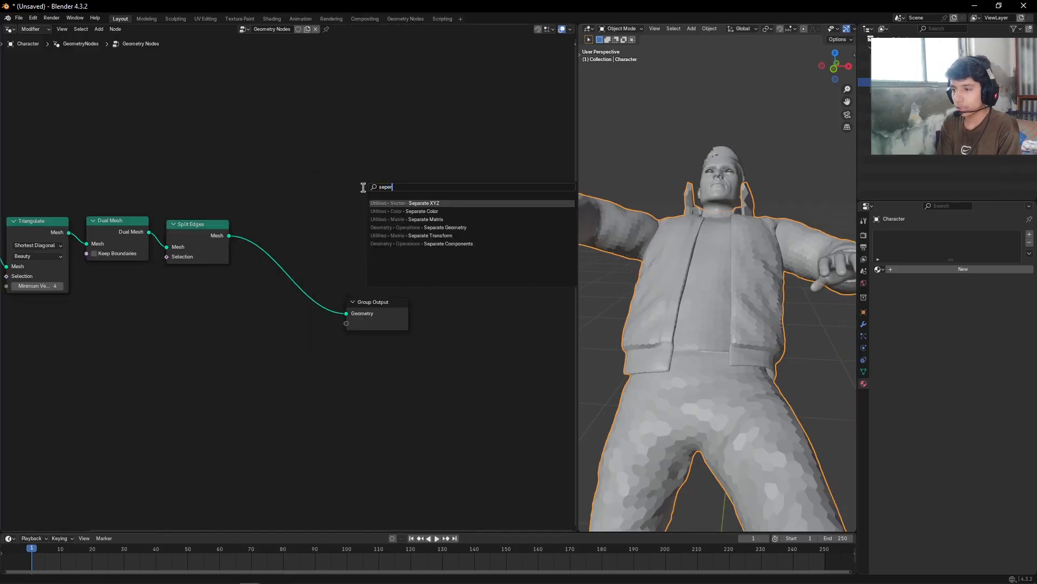
{"action": "key", "text": "Down"}
{"action": "key", "text": "Down"}
{"action": "key", "text": "Down"}
{"action": "key", "text": "Return"}
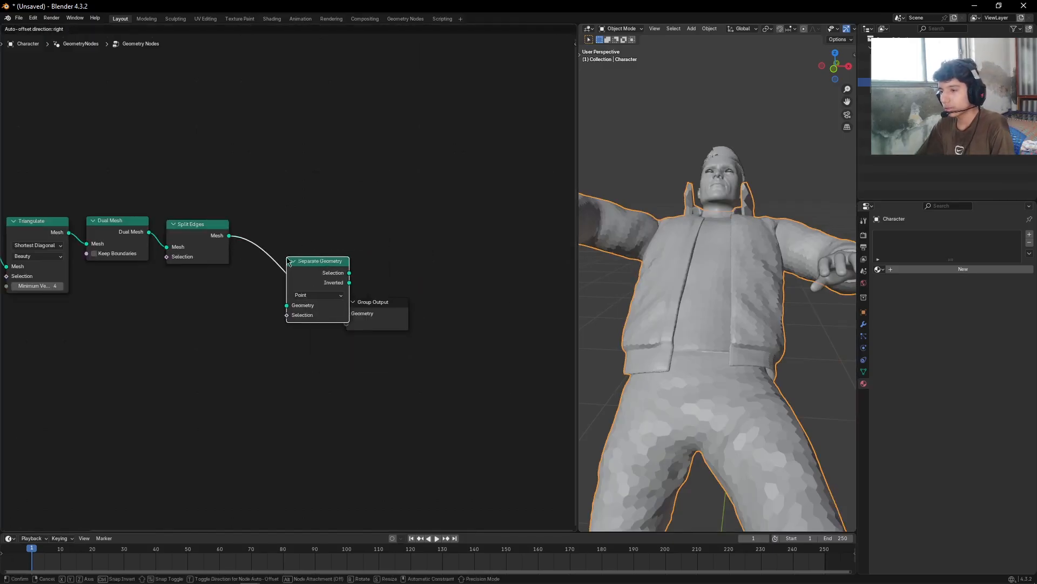
{"action": "left_click", "coordinate": [267, 261]}
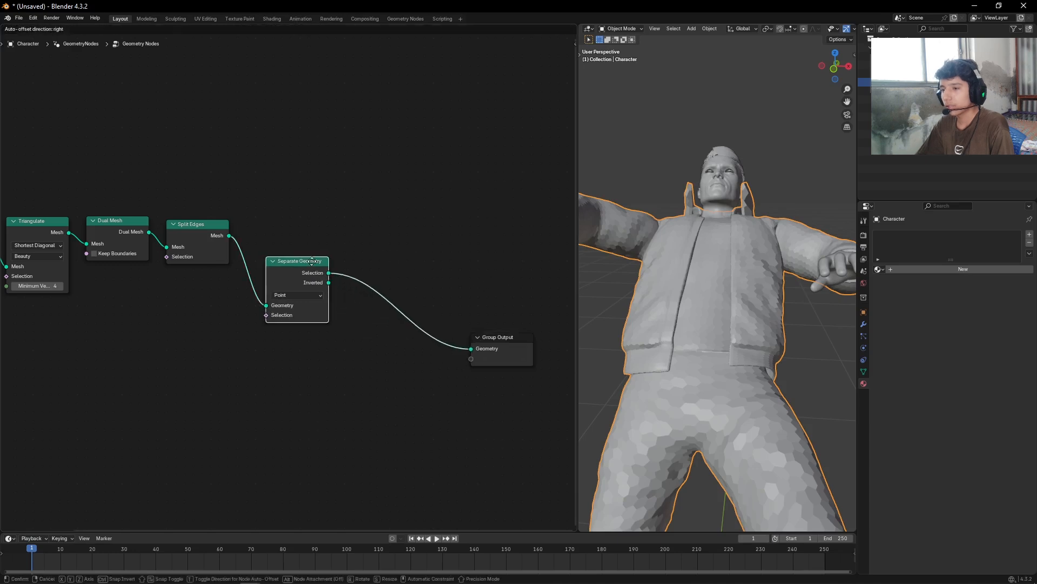
{"action": "left_click", "coordinate": [384, 273]}
Set the Separate Geometry node's domain to Face and check the jacket's faces up close.
{"action": "middle_click_drag", "start_coordinate": [216, 350], "coordinate": [265, 355]}
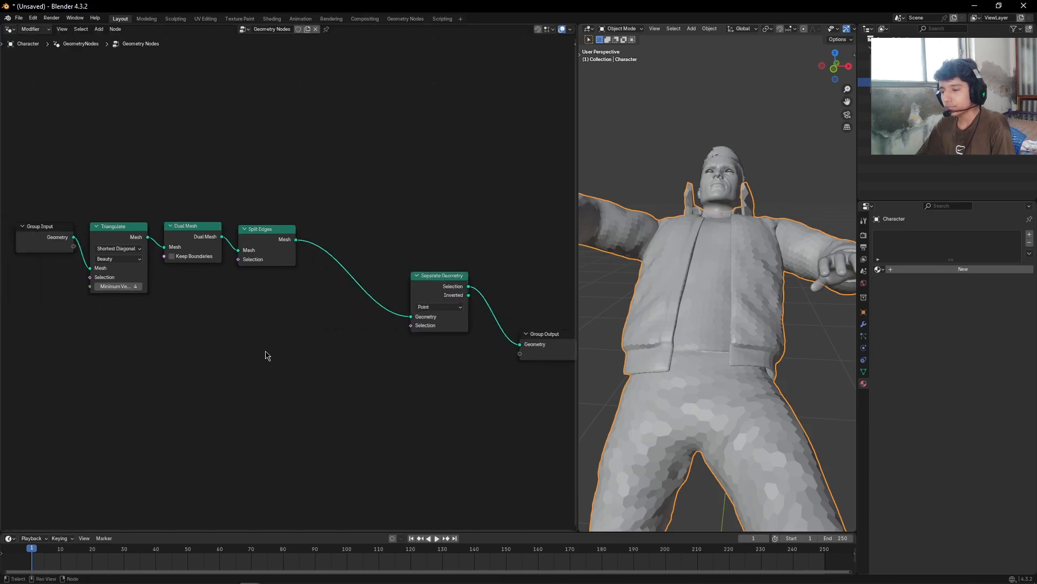
{"action": "scroll", "coordinate": [289, 392], "scroll_direction": "up", "scroll_amount": 3}
{"action": "left_click", "coordinate": [400, 300]}
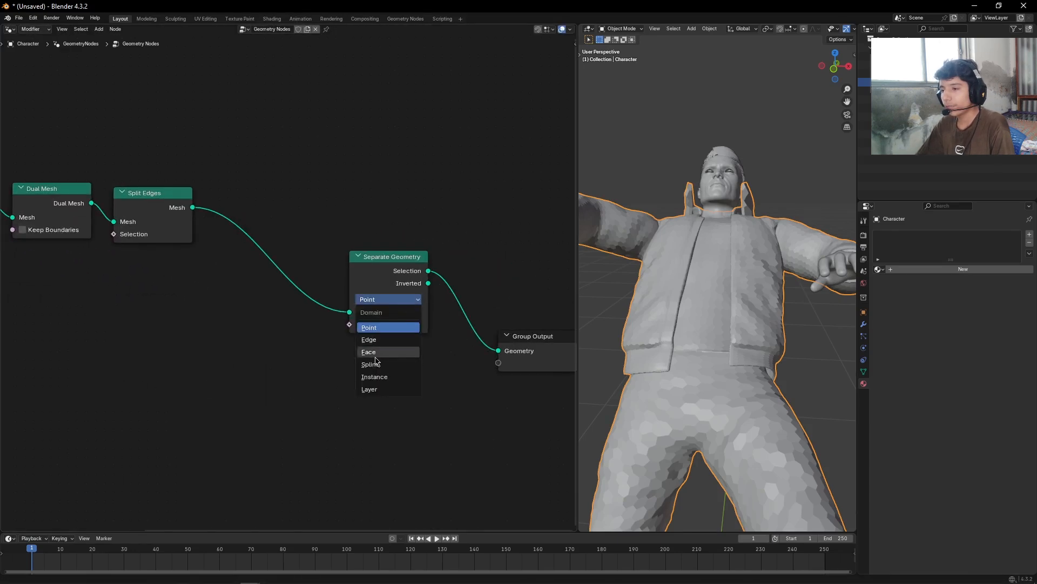
{"action": "left_click", "coordinate": [391, 351]}
{"action": "scroll", "coordinate": [302, 302], "scroll_direction": "down", "scroll_amount": 7}
{"action": "scroll", "coordinate": [278, 325], "scroll_direction": "up", "scroll_amount": 2}
{"action": "middle_click_drag", "start_coordinate": [278, 324], "coordinate": [298, 319]}
{"action": "scroll", "coordinate": [836, 321], "scroll_direction": "up", "scroll_amount": 6}
{"action": "middle_click_drag", "start_coordinate": [770, 299], "coordinate": [764, 206]}
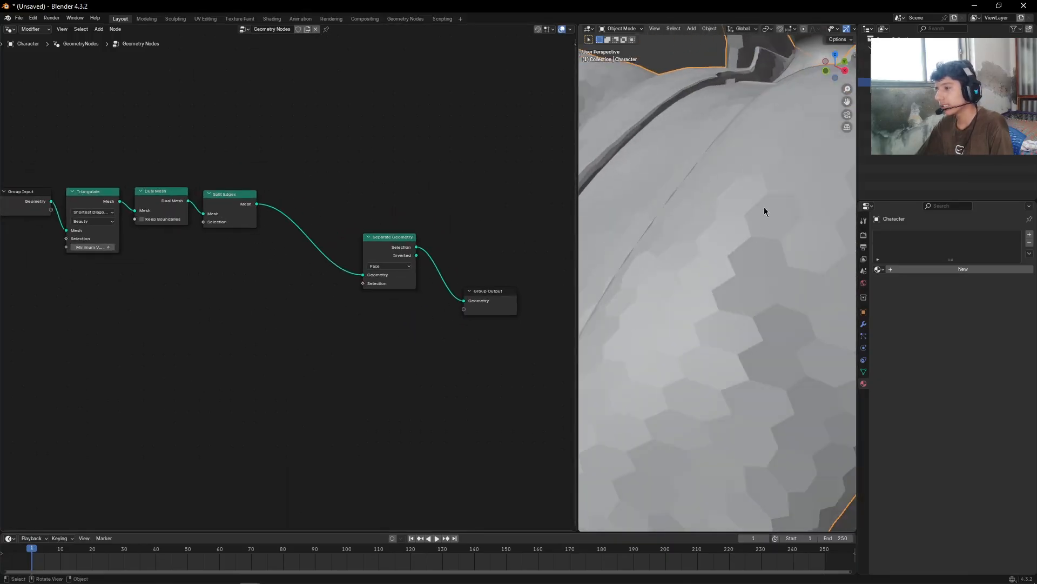
{"action": "scroll", "coordinate": [739, 235], "scroll_direction": "down", "scroll_amount": 8}
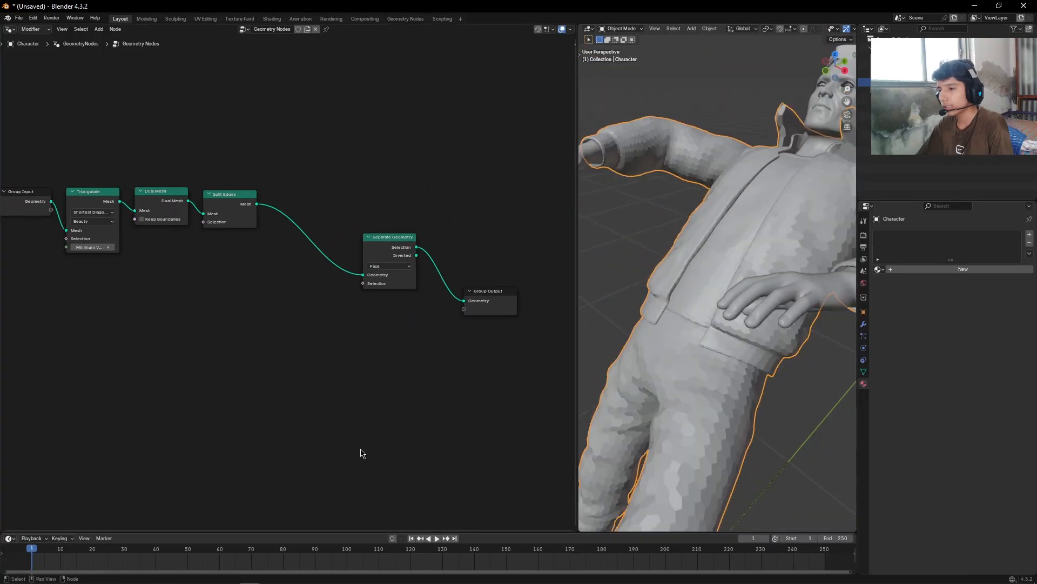
Add a Wave Texture node below the node chain, ahead of the Separate Geometry node.
{"action": "middle_click_drag", "start_coordinate": [276, 275], "coordinate": [344, 255]}
{"action": "key", "text": "shift+a"}
{"action": "type", "text": "wave te"}
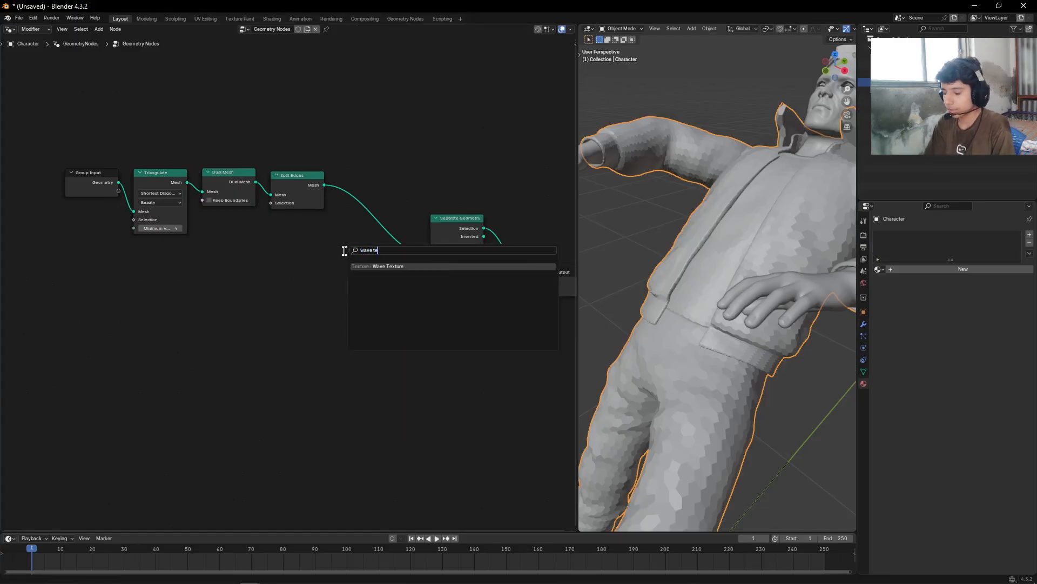
{"action": "key", "text": "Return"}
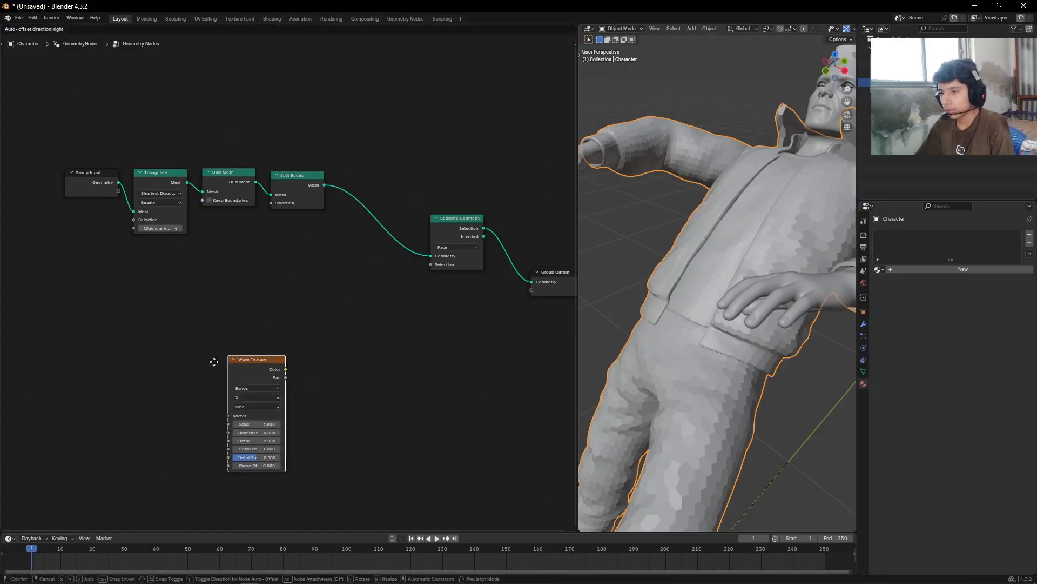
{"action": "left_click", "coordinate": [247, 331]}
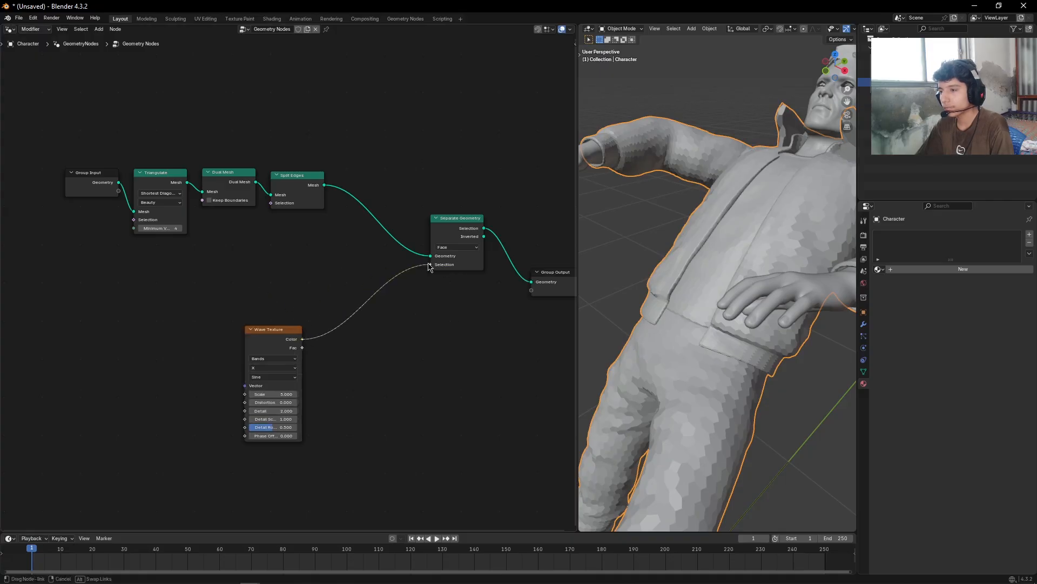
Insert a Color Ramp node on the link between the Wave Texture's Color output and the Separate Geometry Selection input.
{"action": "key", "text": "shift+a"}
{"action": "type", "text": "co"}
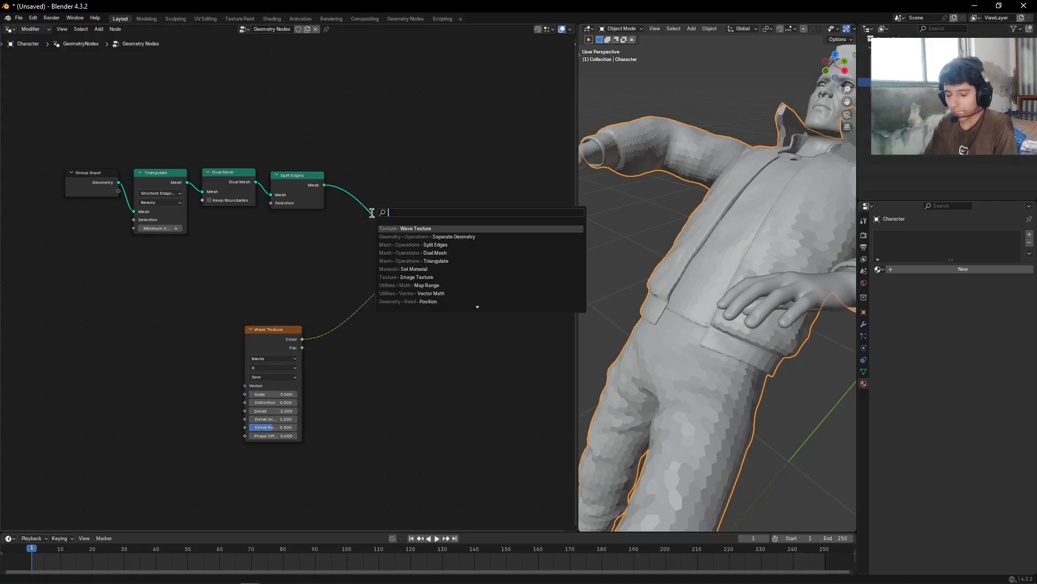
{"action": "type", "text": "lor r"}
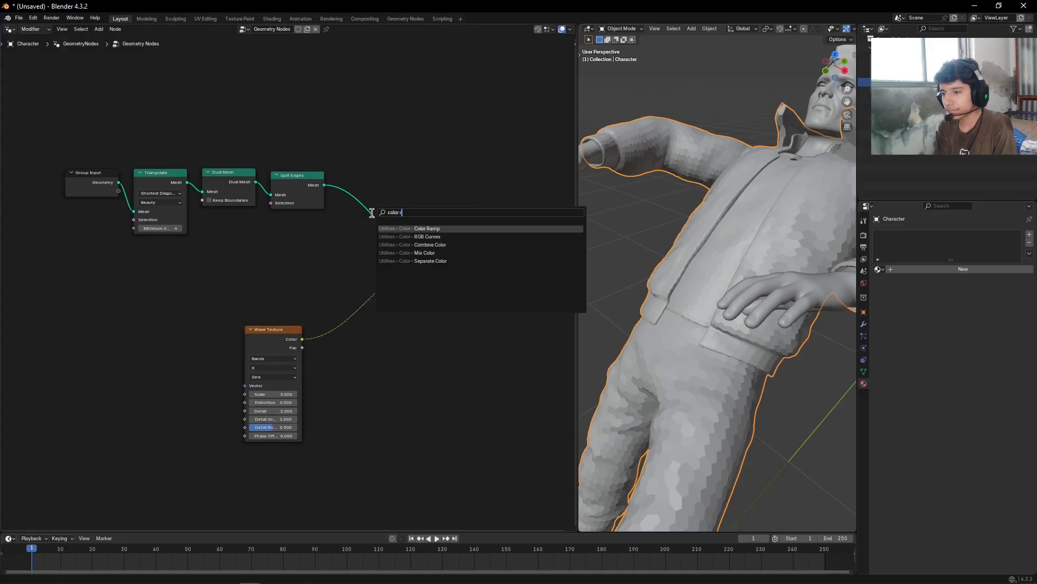
{"action": "key", "text": "Return"}
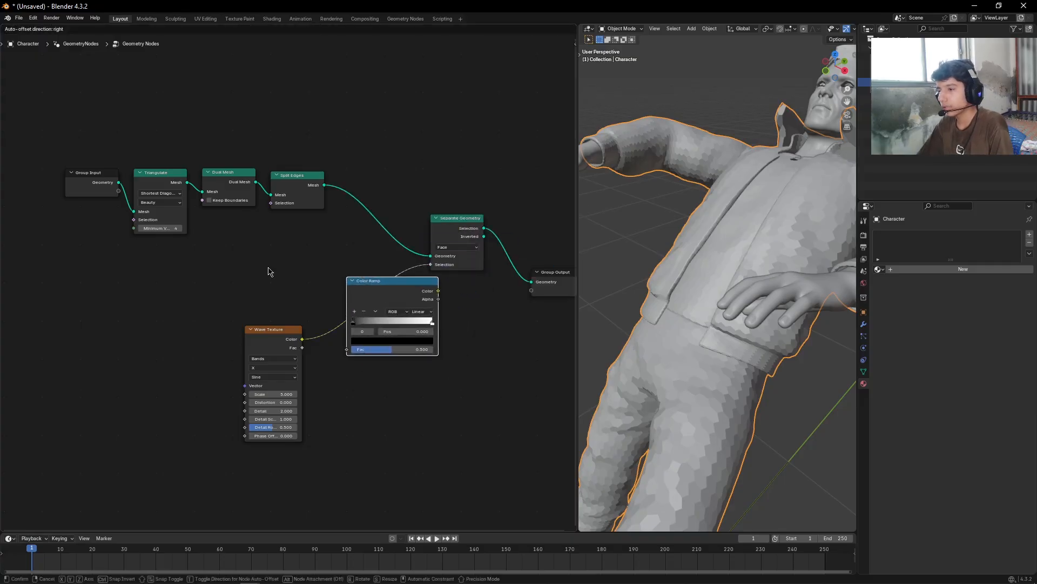
{"action": "left_click", "coordinate": [324, 277]}
{"action": "scroll", "coordinate": [435, 312], "scroll_direction": "up", "scroll_amount": 4}
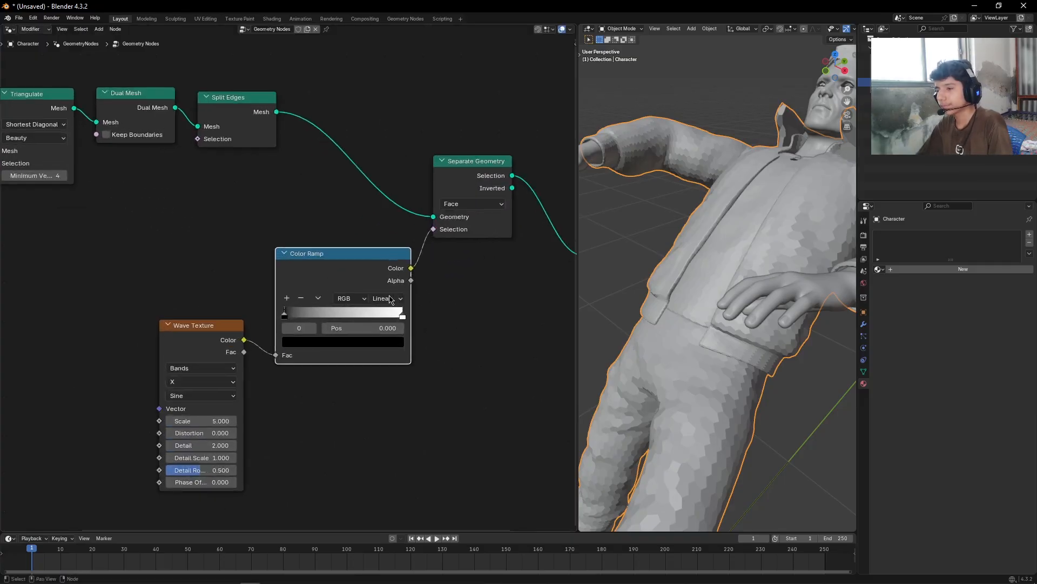
Move the Color Ramp's black stop to position 0.682 and check the remaining face strips on the character from the front.
{"action": "key", "text": "g"}
{"action": "left_click_drag", "start_coordinate": [232, 339], "coordinate": [334, 341]}
{"action": "middle_click_drag", "start_coordinate": [704, 246], "coordinate": [742, 299]}
{"action": "scroll", "coordinate": [743, 299], "scroll_direction": "up", "scroll_amount": 1}
{"action": "left_click", "coordinate": [741, 278]}
{"action": "left_click", "coordinate": [393, 429]}
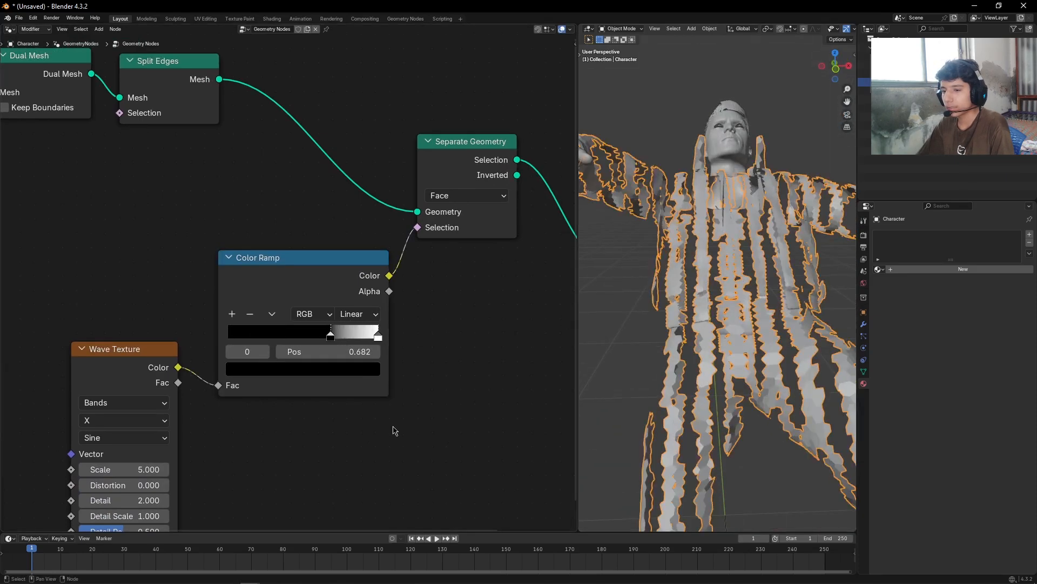
Configure the Wave Texture as Rings with Spherical direction and a Saw wave profile.
{"action": "scroll", "coordinate": [405, 389], "scroll_direction": "down", "scroll_amount": 2}
{"action": "left_click_drag", "start_coordinate": [414, 350], "coordinate": [415, 318], "text": "alt"}
{"action": "scroll", "coordinate": [298, 437], "scroll_direction": "up", "scroll_amount": 5}
{"action": "left_click_drag", "start_coordinate": [298, 437], "coordinate": [484, 355], "text": "alt"}
{"action": "left_click", "coordinate": [323, 229]}
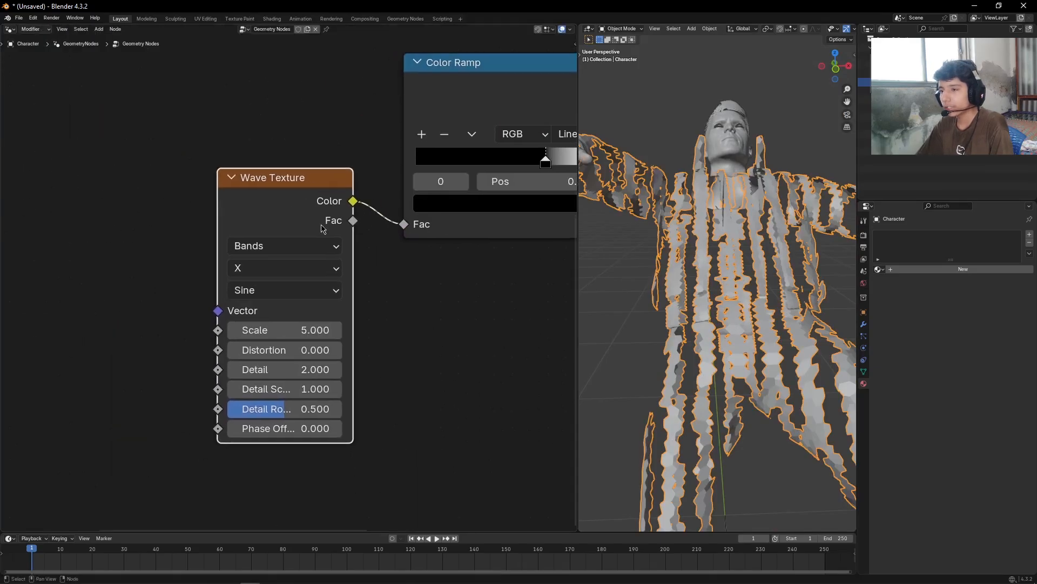
{"action": "left_click", "coordinate": [267, 248]}
{"action": "key", "text": "r"}
{"action": "left_click", "coordinate": [265, 269]}
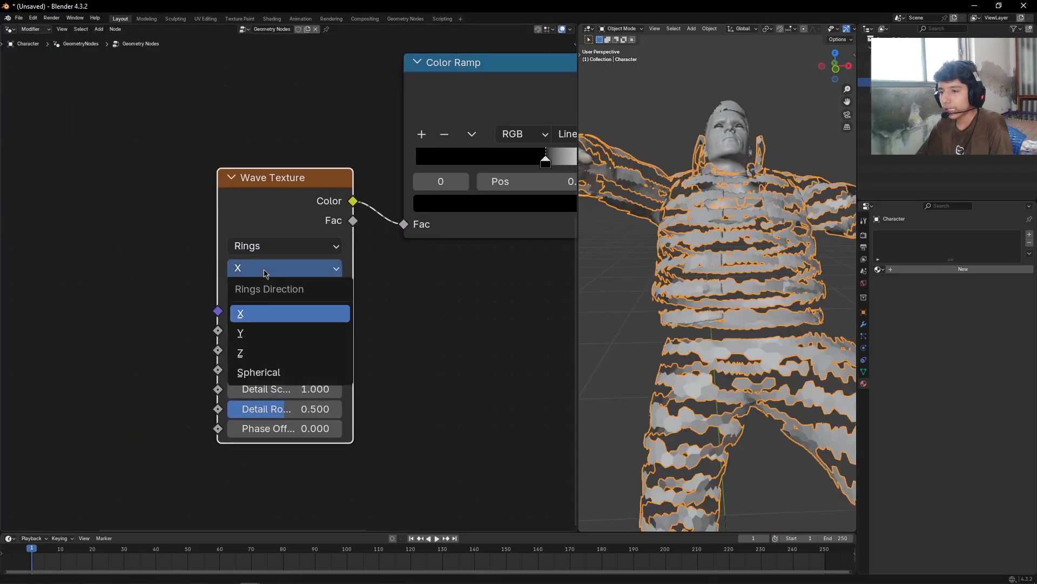
{"action": "left_click", "coordinate": [294, 373]}
{"action": "left_click", "coordinate": [289, 291]}
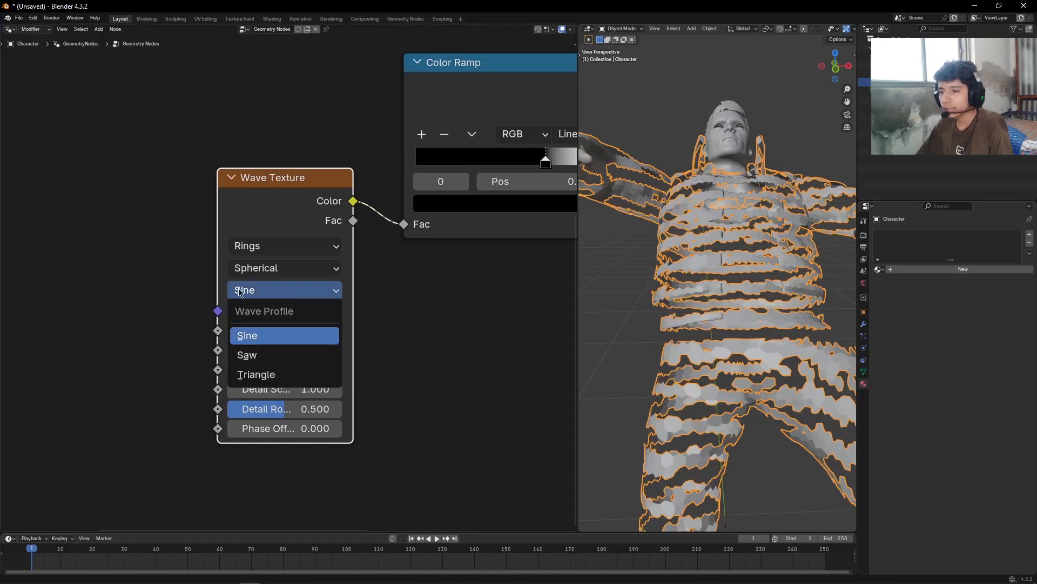
{"action": "left_click", "coordinate": [289, 292]}
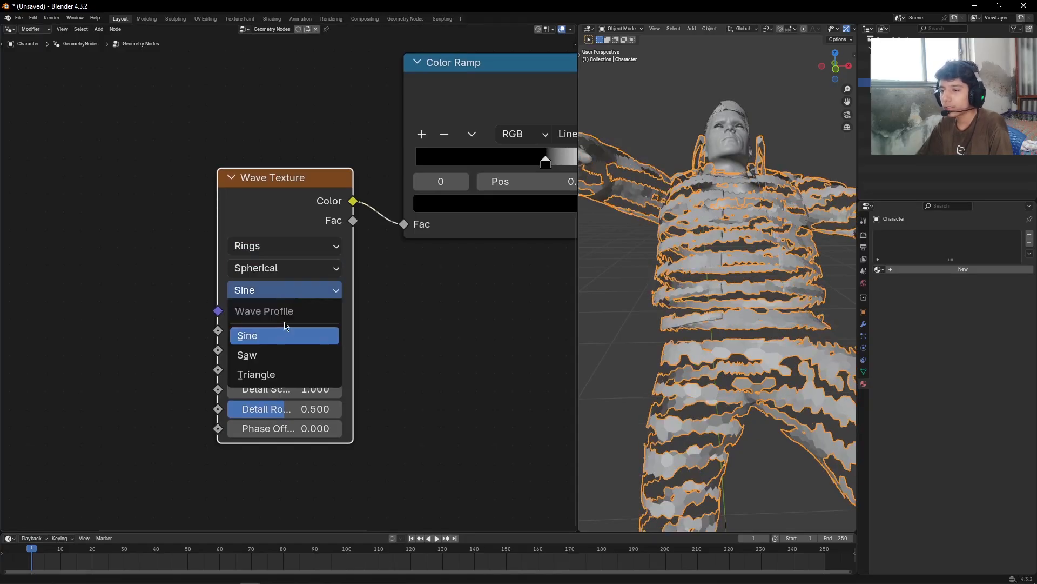
{"action": "left_click", "coordinate": [271, 354]}
Lower the Wave Texture's scale to 1.8.
{"action": "scroll", "coordinate": [418, 348], "scroll_direction": "down", "scroll_amount": 4}
{"action": "scroll", "coordinate": [384, 347], "scroll_direction": "up", "scroll_amount": 2}
{"action": "left_click_drag", "start_coordinate": [419, 350], "coordinate": [397, 272], "text": "alt"}
{"action": "scroll", "coordinate": [385, 347], "scroll_direction": "up", "scroll_amount": 1}
{"action": "scroll", "coordinate": [426, 327], "scroll_direction": "up", "scroll_amount": 2}
{"action": "mouse_move", "coordinate": [272, 269]}
{"action": "left_mouse_down"}
{"action": "mouse_move", "coordinate": [221, 269]}
{"action": "mouse_move", "coordinate": [273, 269]}
{"action": "left_mouse_up"}
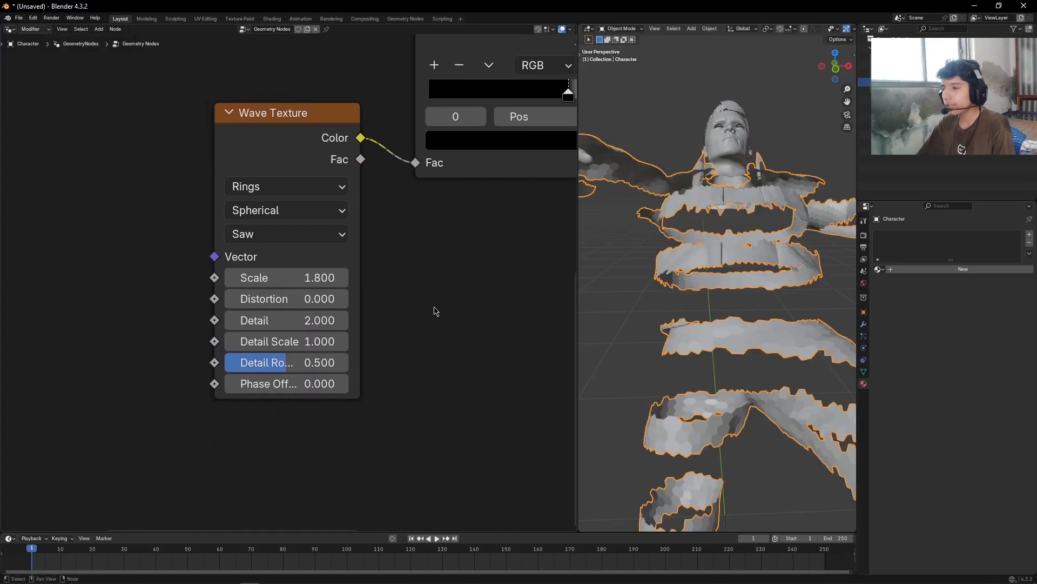
Set the Wave Texture's scale to 0.85 and check the wider bands on the character.
{"action": "left_click", "coordinate": [307, 262]}
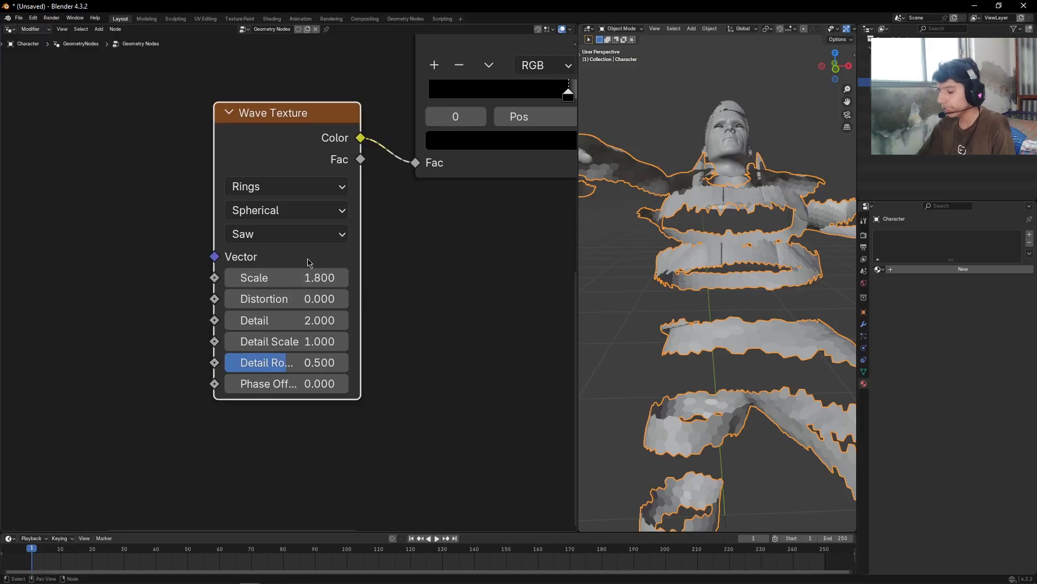
{"action": "key", "text": "KP_Decimal"}
{"action": "left_click", "coordinate": [307, 316]}
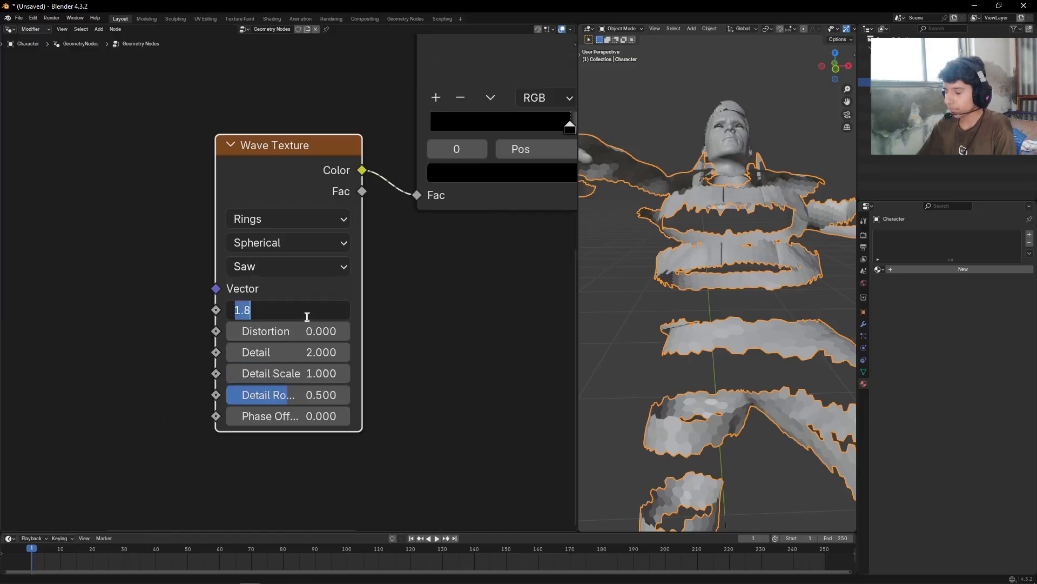
{"action": "key", "text": "Return"}
{"action": "middle_click_drag", "start_coordinate": [400, 330], "coordinate": [414, 317]}
{"action": "left_click", "coordinate": [702, 324]}
{"action": "scroll", "coordinate": [717, 346], "scroll_direction": "down", "scroll_amount": 1}
{"action": "mouse_move", "coordinate": [718, 346]}
{"action": "middle_mouse_down"}
{"action": "mouse_move", "coordinate": [702, 335]}
{"action": "mouse_move", "coordinate": [681, 341]}
{"action": "middle_mouse_up"}
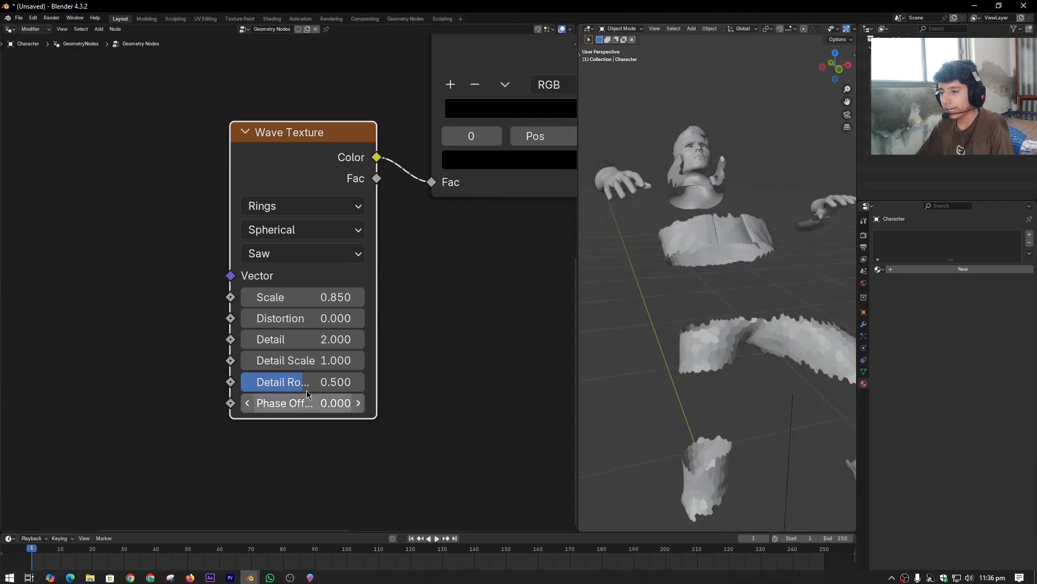
Set the Wave Texture's distortion to 1.5.
{"action": "left_click", "coordinate": [322, 316]}
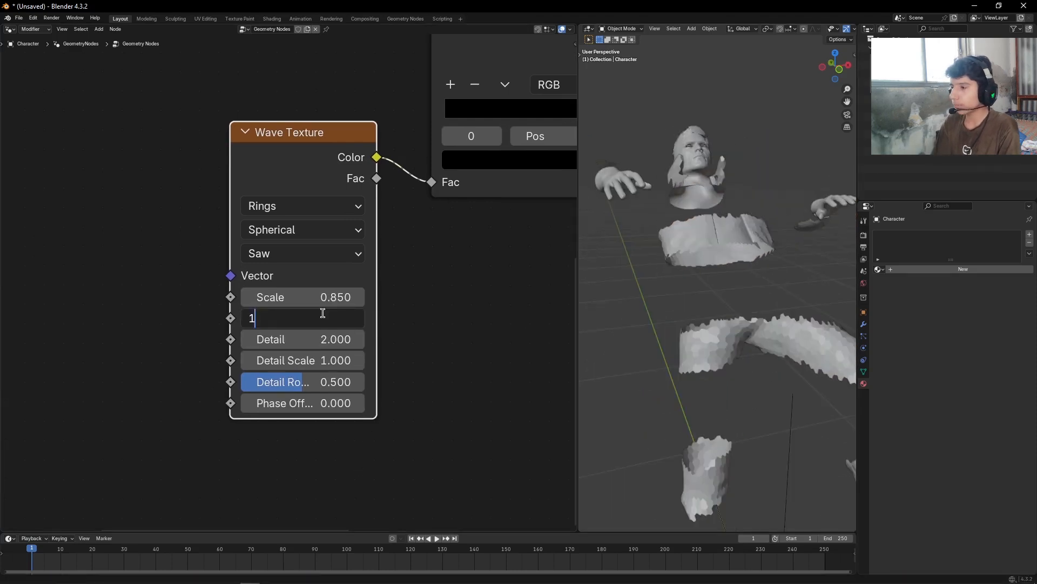
{"action": "type", "text": "1.5"}
{"action": "key", "text": "Return"}
{"action": "middle_click_drag", "start_coordinate": [418, 385], "coordinate": [424, 359]}
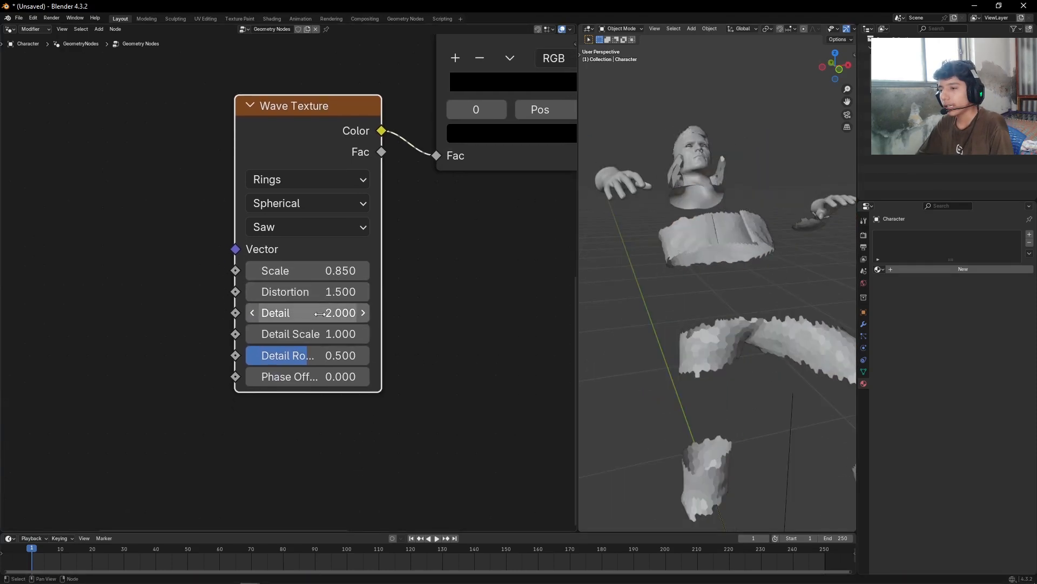
Preview how the Wave Texture's Phase Offset shifts the bands, leaving its original value in place.
{"action": "scroll", "coordinate": [281, 336], "scroll_direction": "down", "scroll_amount": 3}
{"action": "middle_click_drag", "start_coordinate": [190, 357], "coordinate": [297, 406]}
{"action": "scroll", "coordinate": [280, 387], "scroll_direction": "up", "scroll_amount": 1}
{"action": "middle_click_drag", "start_coordinate": [347, 475], "coordinate": [352, 391]}
{"action": "scroll", "coordinate": [354, 390], "scroll_direction": "down", "scroll_amount": 3}
{"action": "mouse_move", "coordinate": [399, 323]}
{"action": "left_mouse_down"}
{"action": "mouse_move", "coordinate": [450, 323]}
{"action": "mouse_move", "coordinate": [399, 323]}
{"action": "left_mouse_up"}
{"action": "right_click", "coordinate": [399, 323]}
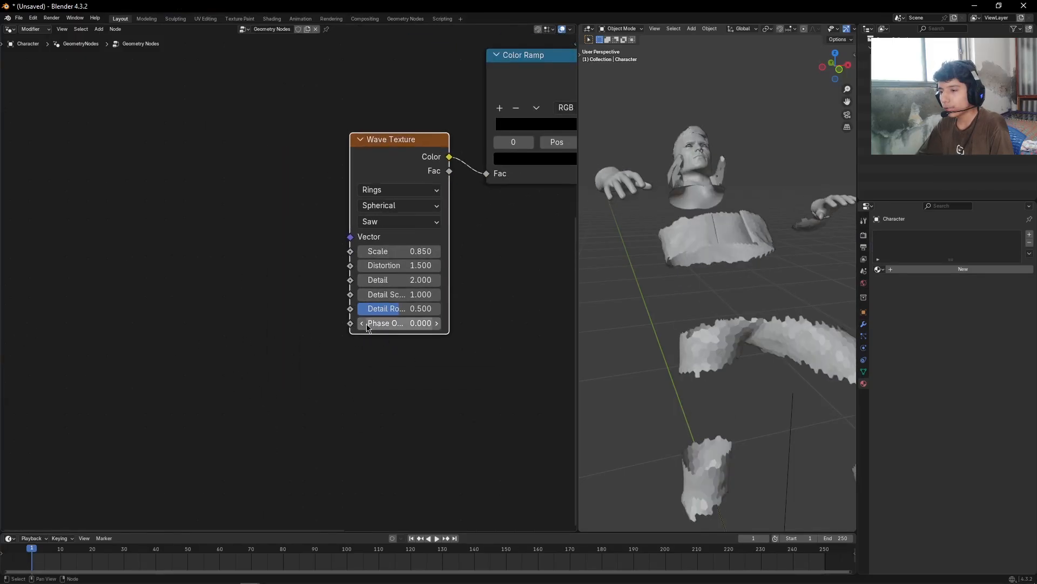
{"action": "scroll", "coordinate": [283, 287], "scroll_direction": "up", "scroll_amount": 1}
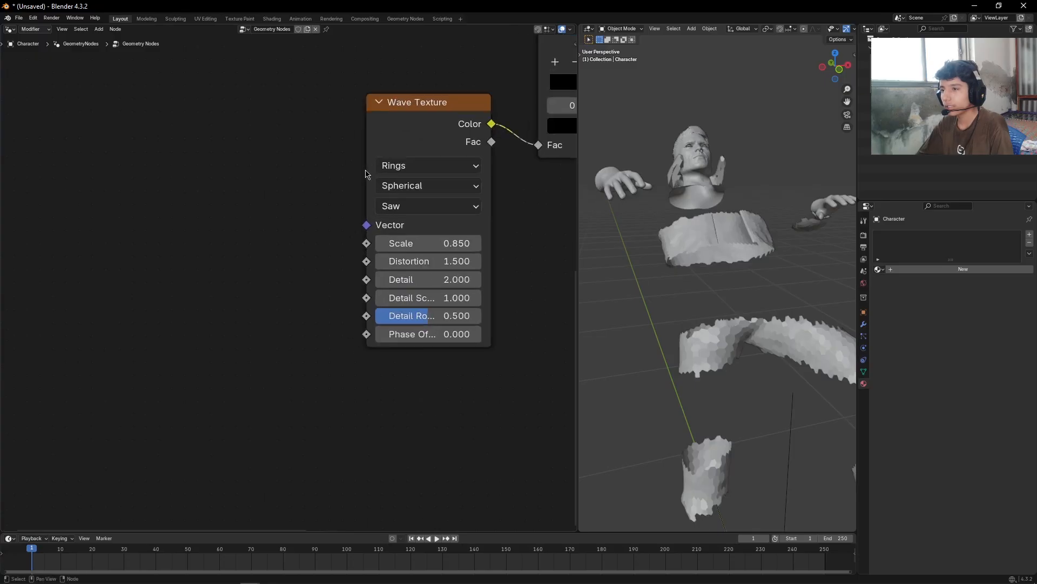
Widen the Wave Texture node so its setting names are fully readable, and make room ahead of it.
{"action": "left_click_drag", "start_coordinate": [365, 170], "coordinate": [316, 166]}
{"action": "left_click", "coordinate": [220, 434]}
{"action": "middle_click_drag", "start_coordinate": [294, 356], "coordinate": [400, 364]}
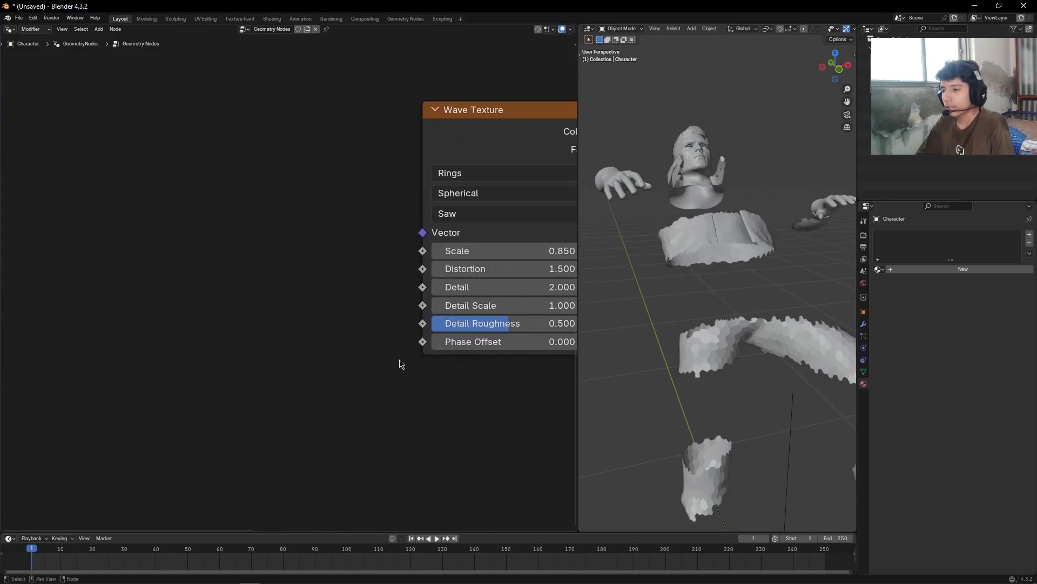
Add a Scene Time node ahead of the Wave Texture node.
{"action": "left_click_drag", "start_coordinate": [423, 344], "coordinate": [158, 277]}
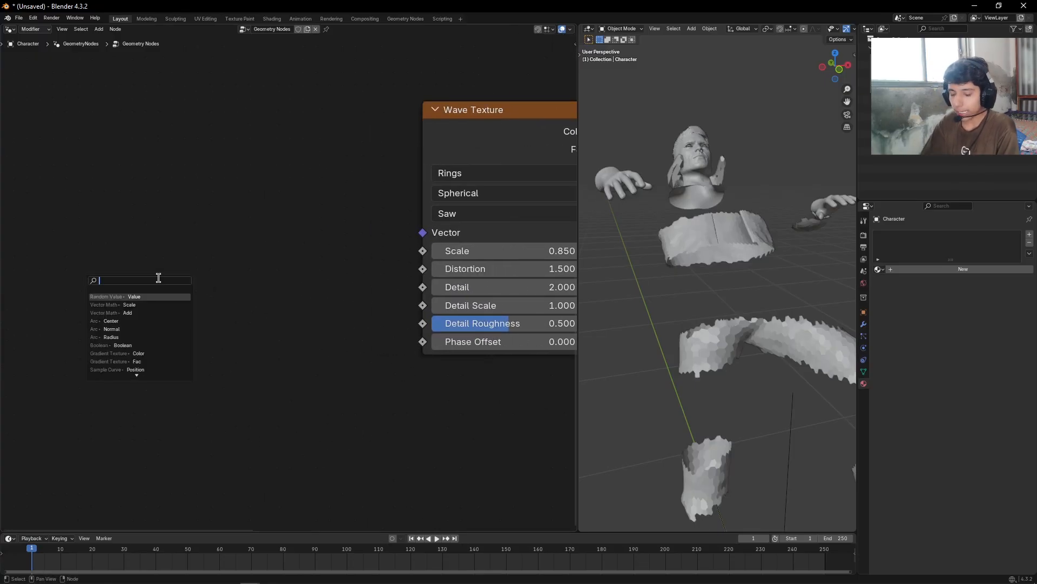
{"action": "key", "text": "shift+a"}
{"action": "left_click", "coordinate": [198, 254]}
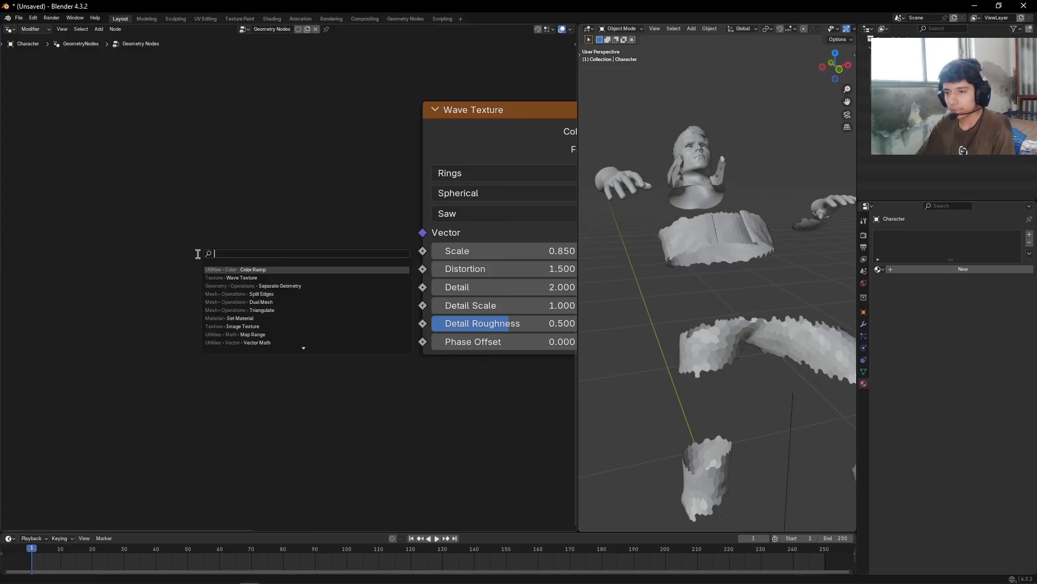
{"action": "type", "text": "scene t"}
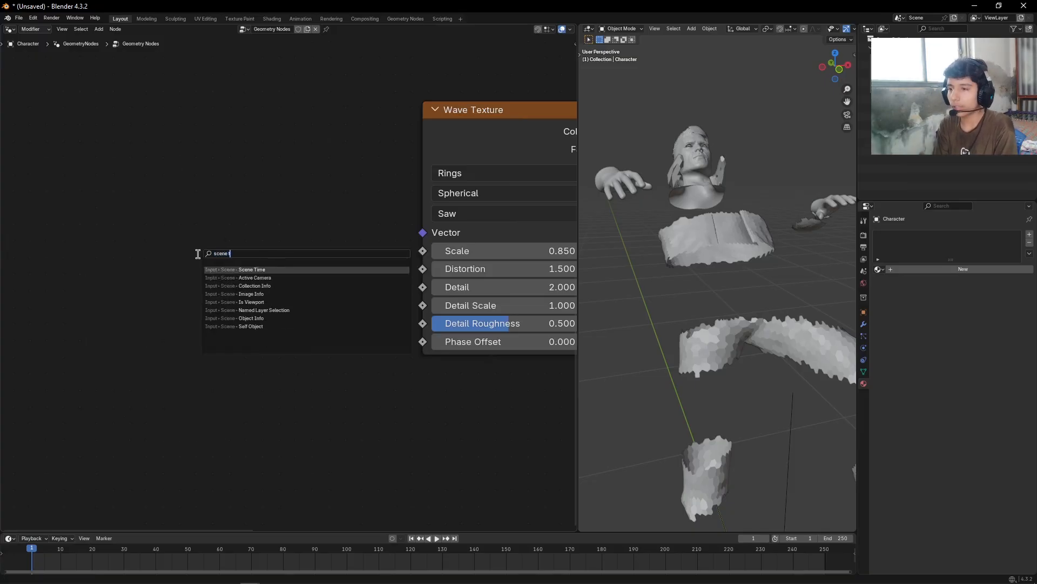
{"action": "key", "text": "Return"}
{"action": "left_click", "coordinate": [251, 238]}
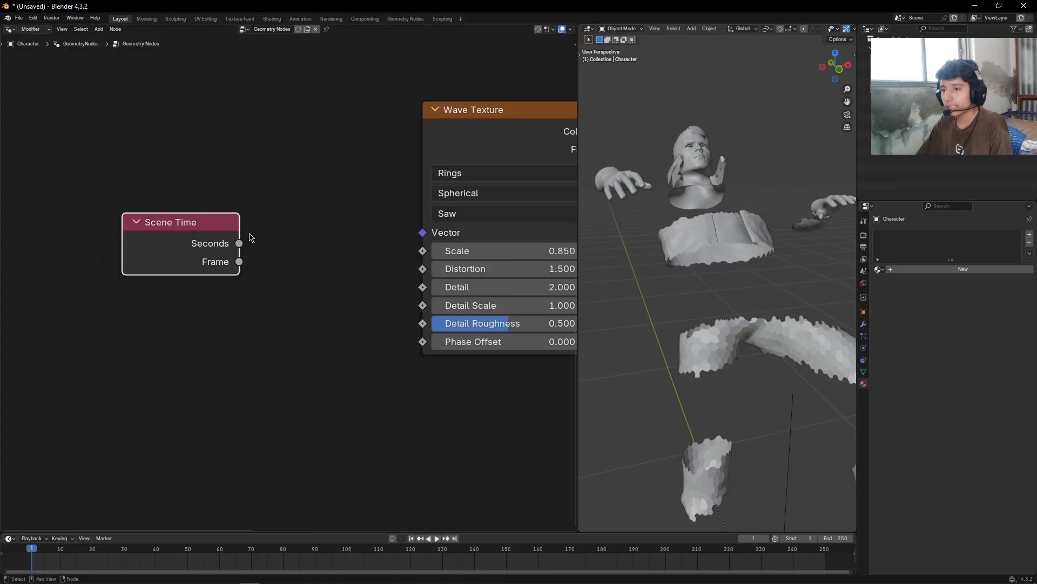
Connect Scene Time's Frame output to the Wave Texture's Phase Offset and place the Scene Time node beside that input.
{"action": "left_click_drag", "start_coordinate": [239, 262], "coordinate": [350, 187]}
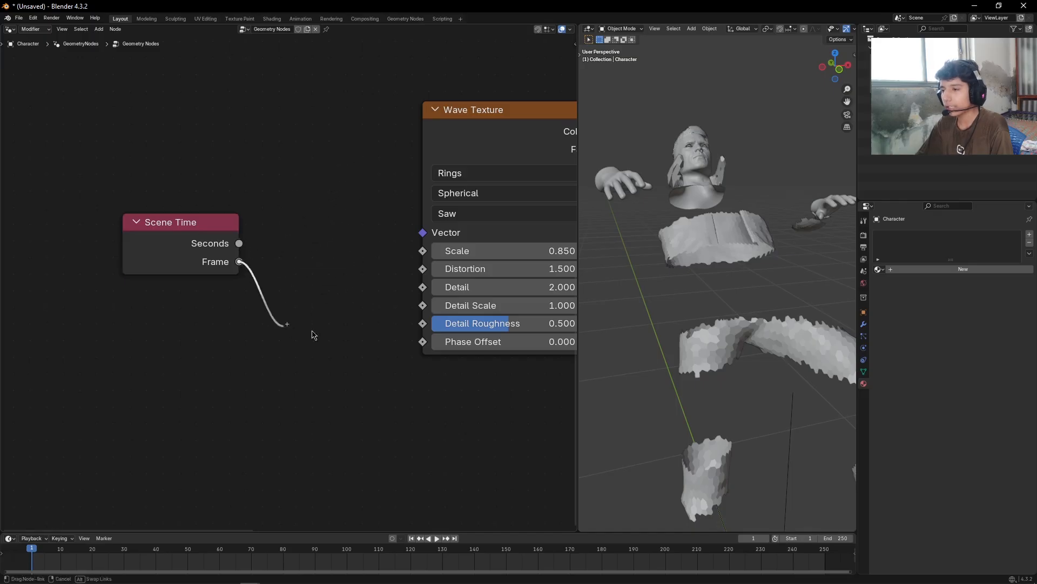
{"action": "middle_click_drag", "start_coordinate": [399, 422], "coordinate": [328, 436]}
{"action": "left_click_drag", "start_coordinate": [133, 277], "coordinate": [130, 273]}
{"action": "left_click_drag", "start_coordinate": [130, 272], "coordinate": [254, 331]}
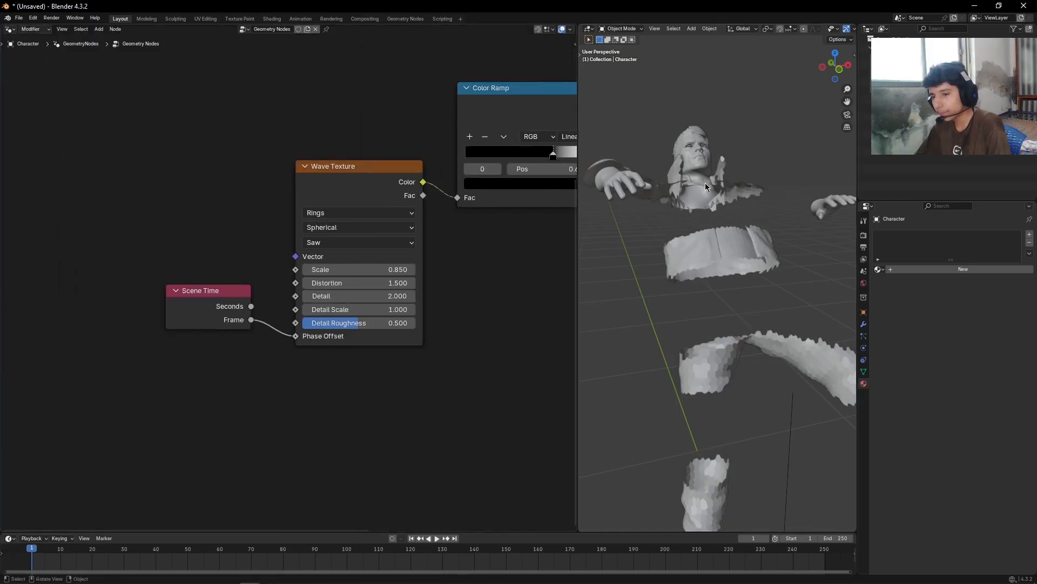
Play the animation to check how the bands travel over the character, and return to frame 1.
{"action": "key", "text": "space"}
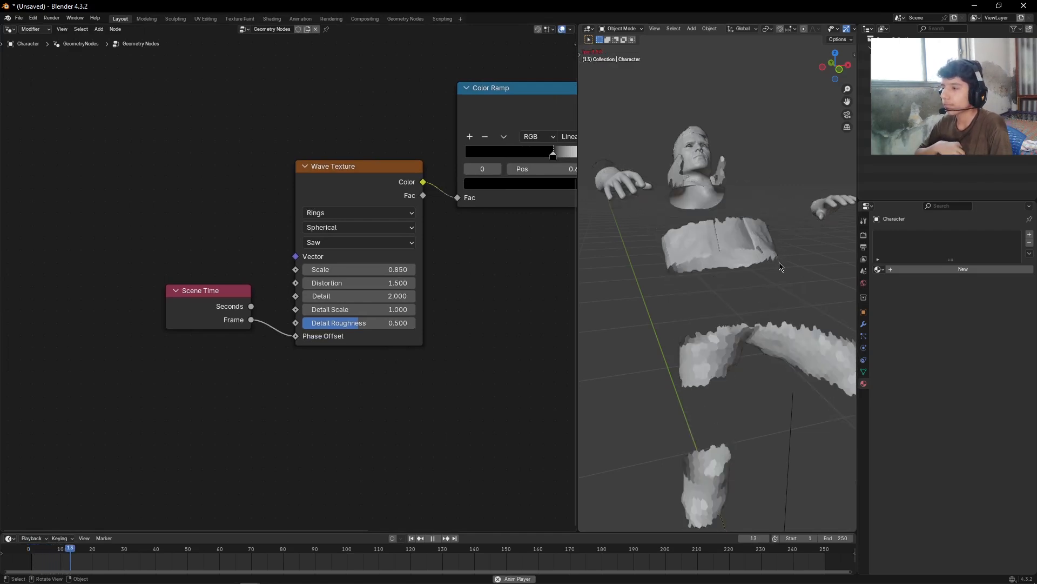
{"action": "key", "text": "space"}
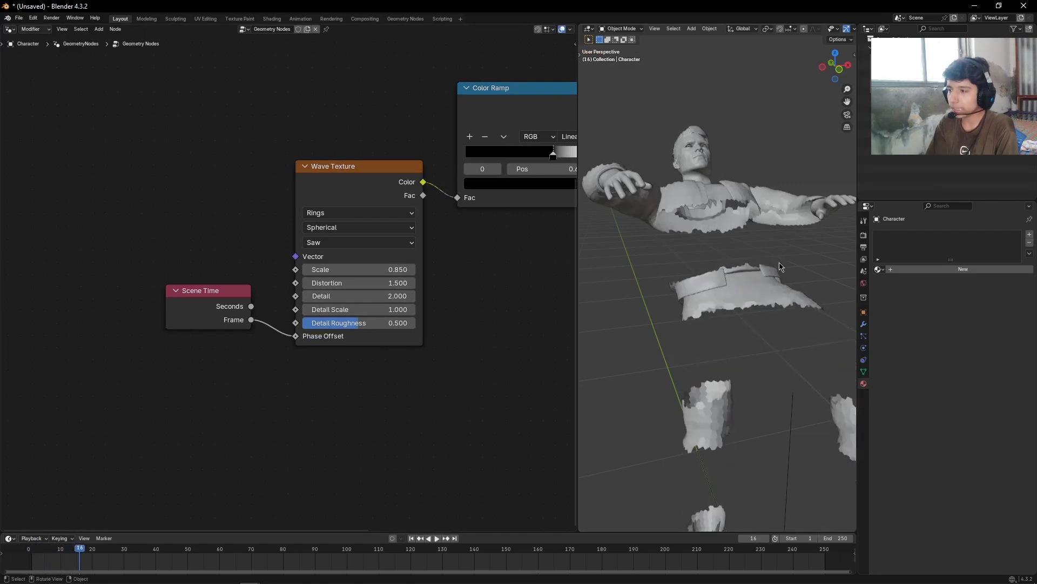
{"action": "key", "text": "shift+Left"}
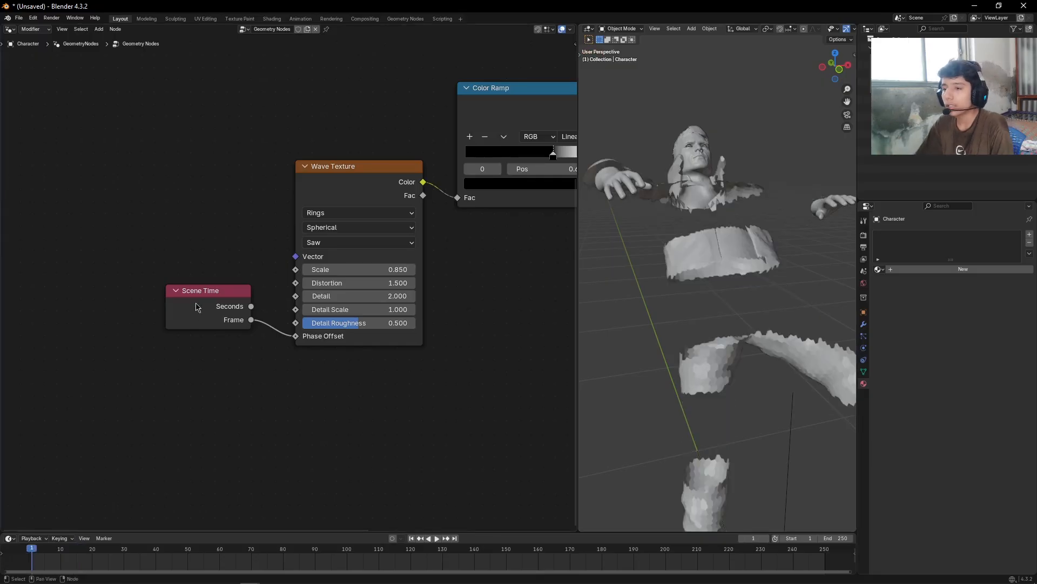
Move Scene Time further away and insert a Map Range node between its Frame output and the Wave Texture's Phase Offset.
{"action": "left_click_drag", "start_coordinate": [196, 307], "coordinate": [106, 352]}
{"action": "key", "text": "shift+a"}
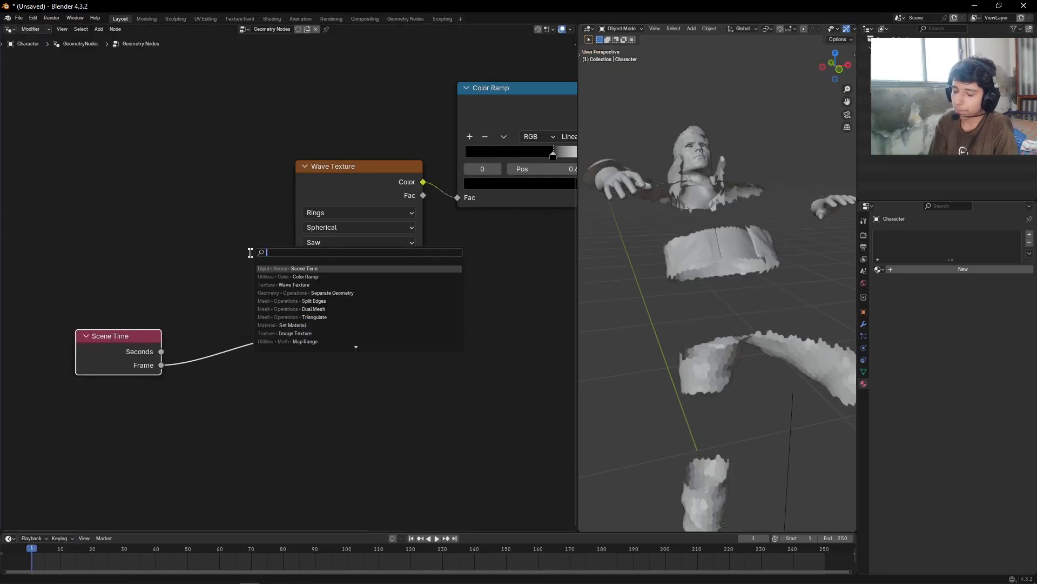
{"action": "type", "text": "map range"}
{"action": "key", "text": "Return"}
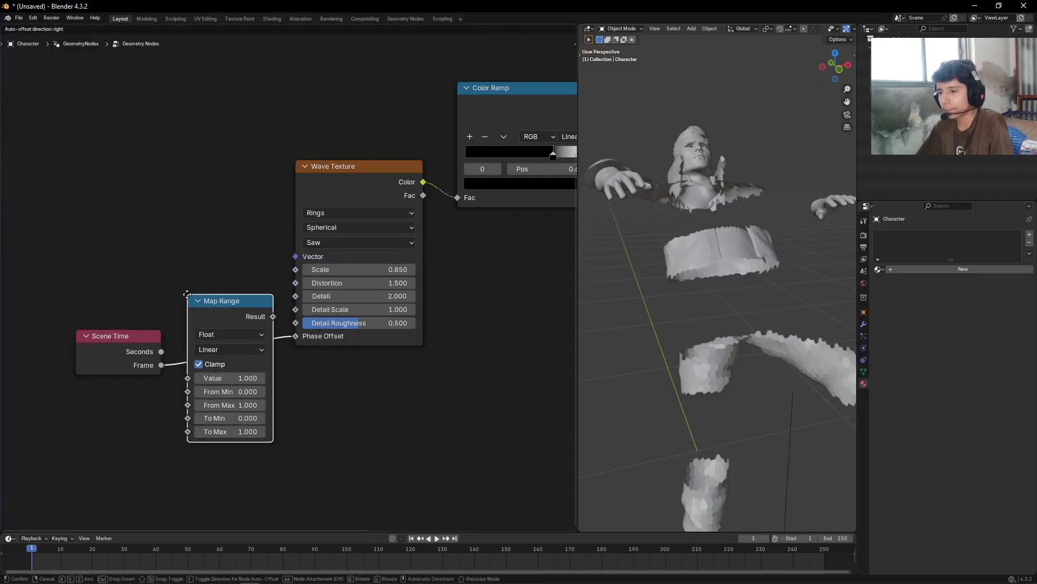
{"action": "left_click", "coordinate": [187, 294]}
{"action": "middle_click_drag", "start_coordinate": [302, 438], "coordinate": [414, 397]}
{"action": "scroll", "coordinate": [418, 465], "scroll_direction": "up", "scroll_amount": 2}
Insert a Math node between Scene Time and Map Range and set its operation to Floored Modulo.
{"action": "left_click", "coordinate": [197, 326]}
{"action": "key", "text": "shift+a"}
{"action": "left_click", "coordinate": [196, 322]}
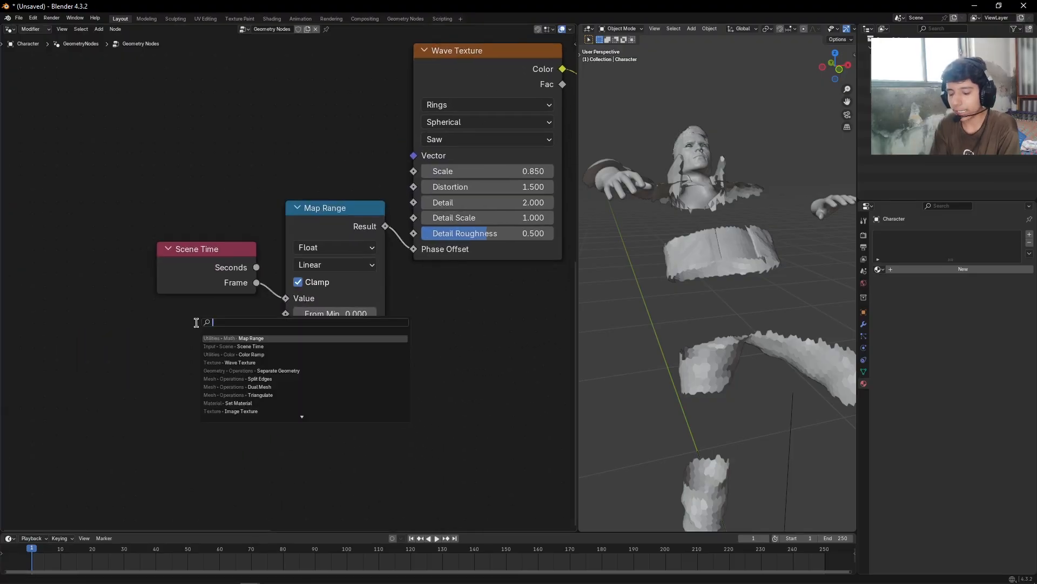
{"action": "type", "text": "add"}
{"action": "key", "text": "Return"}
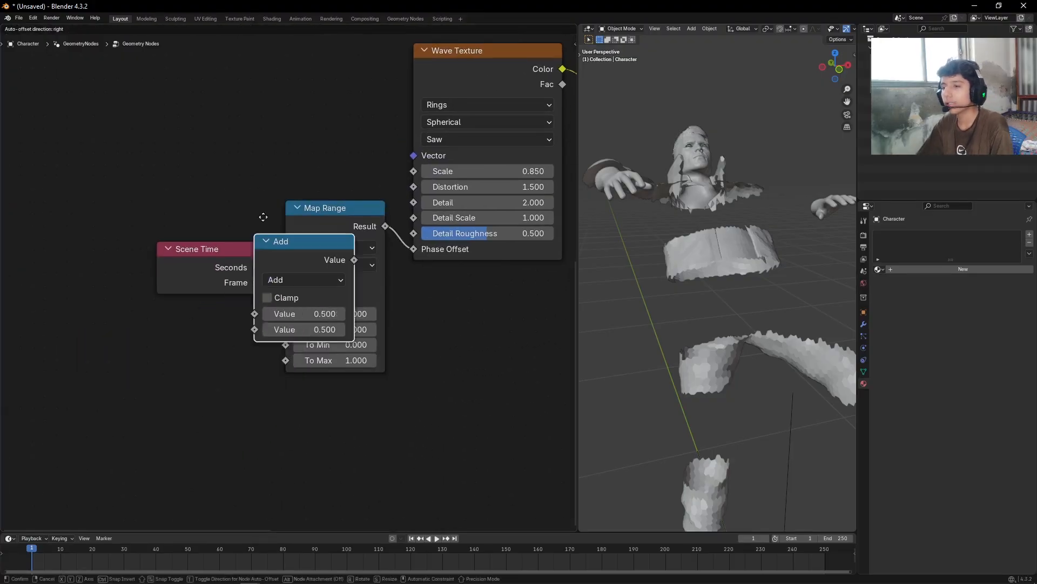
{"action": "left_click", "coordinate": [294, 190]}
{"action": "left_click", "coordinate": [330, 253]}
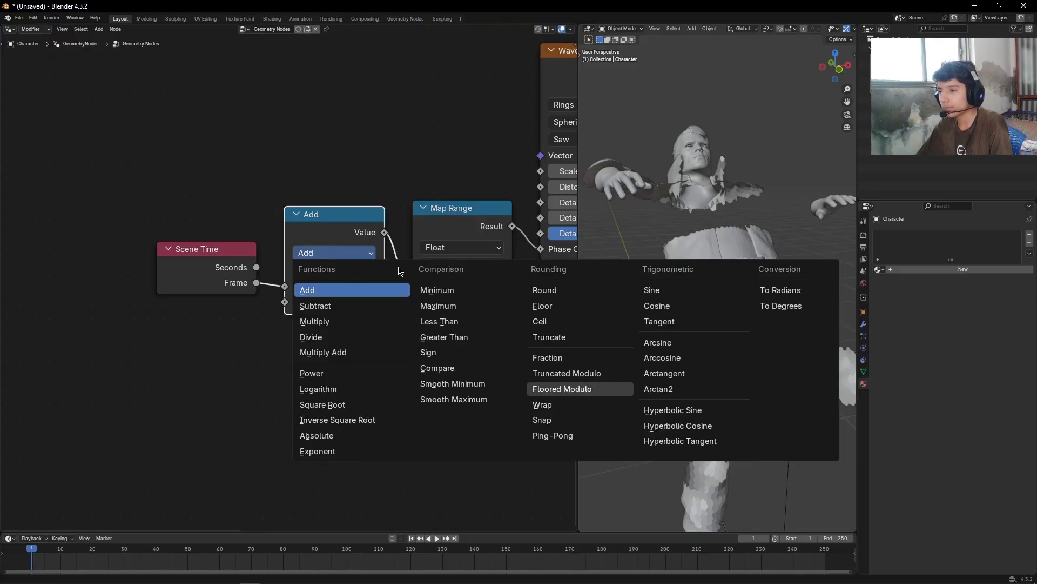
{"action": "left_click", "coordinate": [591, 390]}
Add an Integer node below the Scene Time node.
{"action": "scroll", "coordinate": [282, 414], "scroll_direction": "down", "scroll_amount": 3}
{"action": "middle_click_drag", "start_coordinate": [282, 415], "coordinate": [273, 371]}
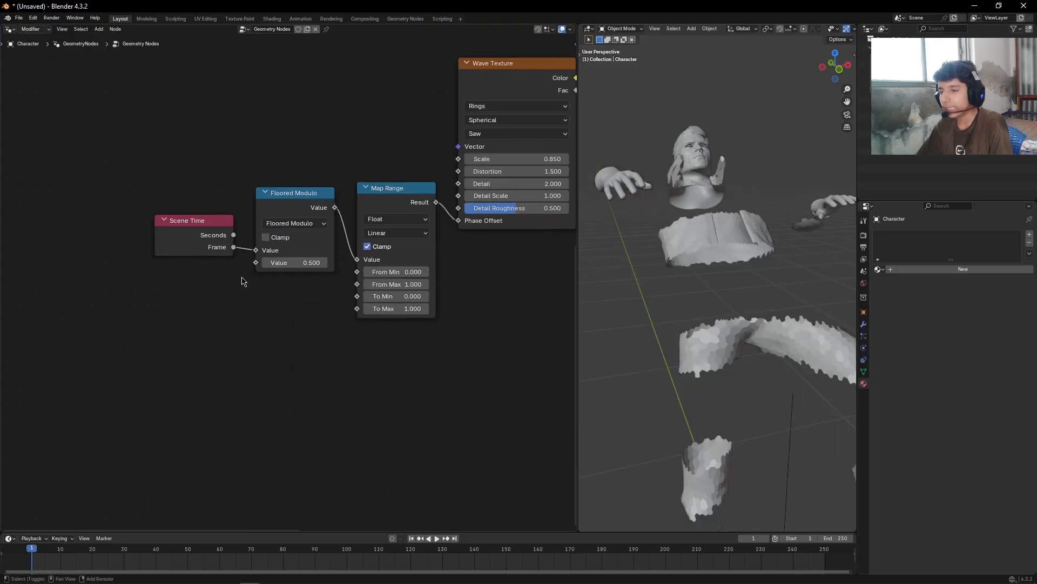
{"action": "key", "text": "shift+a"}
{"action": "type", "text": "inte"}
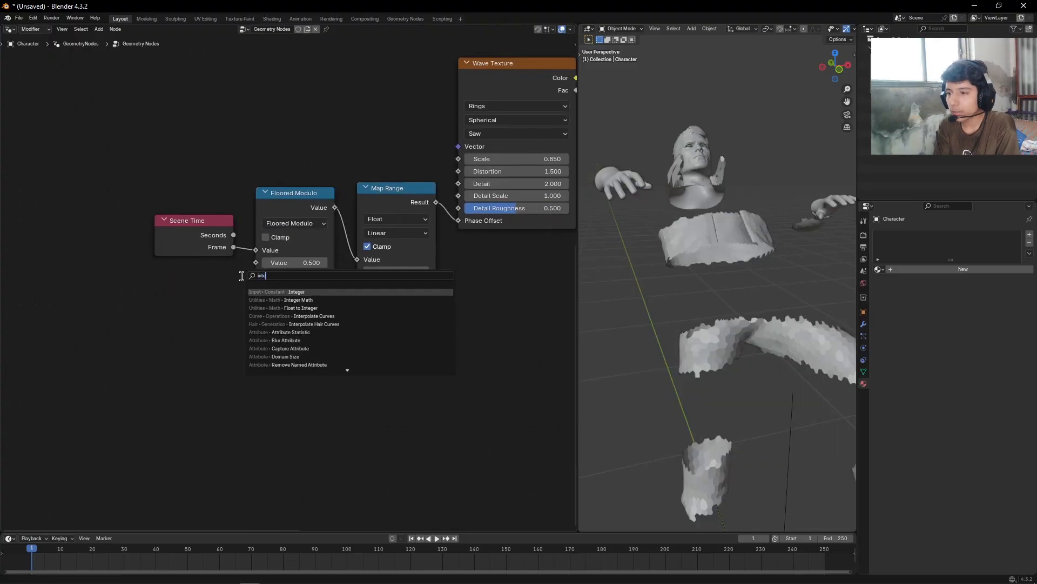
{"action": "key", "text": "Return"}
{"action": "left_click", "coordinate": [205, 324]}
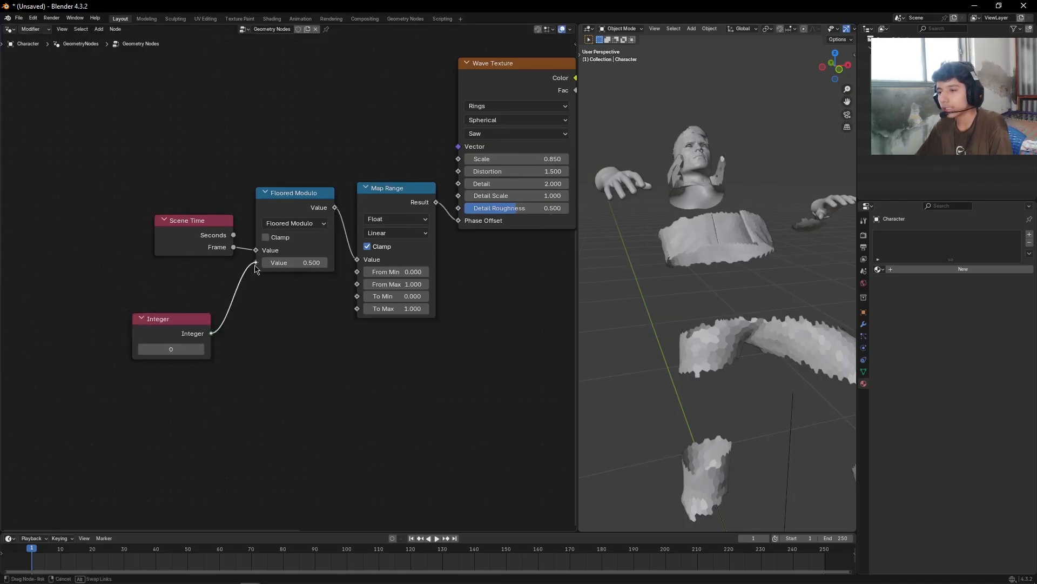
Connect the Integer node to the Floored Modulo's second Value and to the Map Range's From Max.
{"action": "left_click_drag", "start_coordinate": [256, 268], "coordinate": [257, 265]}
{"action": "left_click_drag", "start_coordinate": [194, 330], "coordinate": [221, 294]}
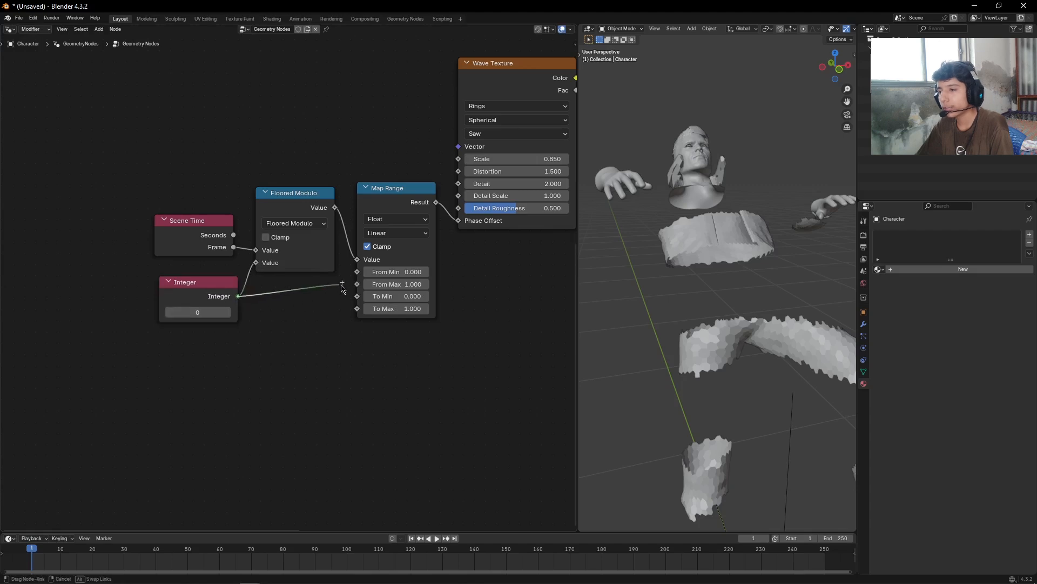
{"action": "left_click_drag", "start_coordinate": [348, 327], "coordinate": [357, 284]}
{"action": "scroll", "coordinate": [420, 371], "scroll_direction": "up", "scroll_amount": 3}
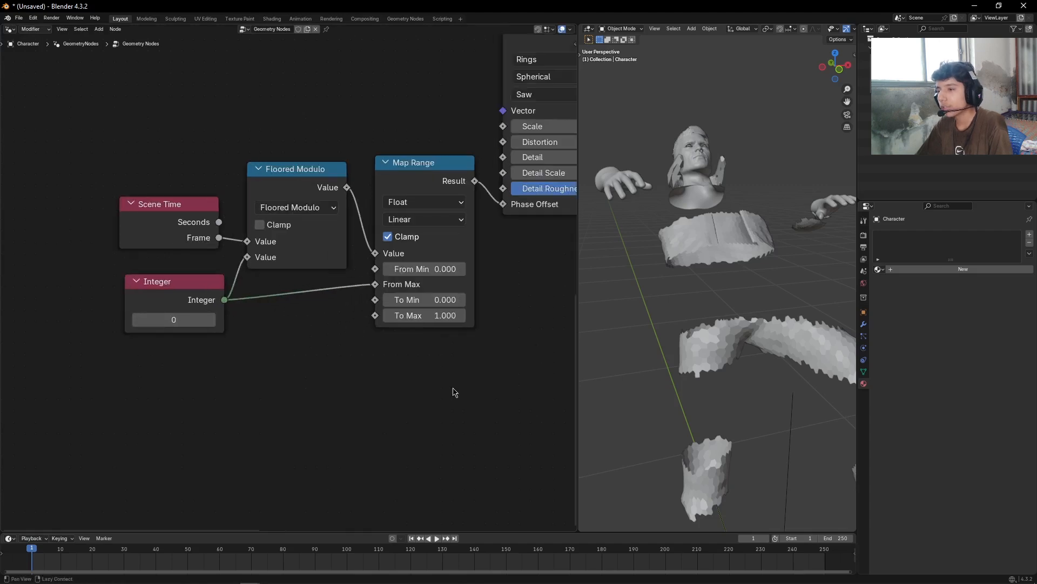
Set the Map Range node's From Min to 1 and its To Max to 6.85.
{"action": "middle_click_drag", "start_coordinate": [454, 391], "coordinate": [315, 447]}
{"action": "left_click", "coordinate": [296, 236]}
{"action": "middle_click_drag", "start_coordinate": [289, 238], "coordinate": [293, 227]}
{"action": "scroll", "coordinate": [291, 285], "scroll_direction": "up", "scroll_amount": 2}
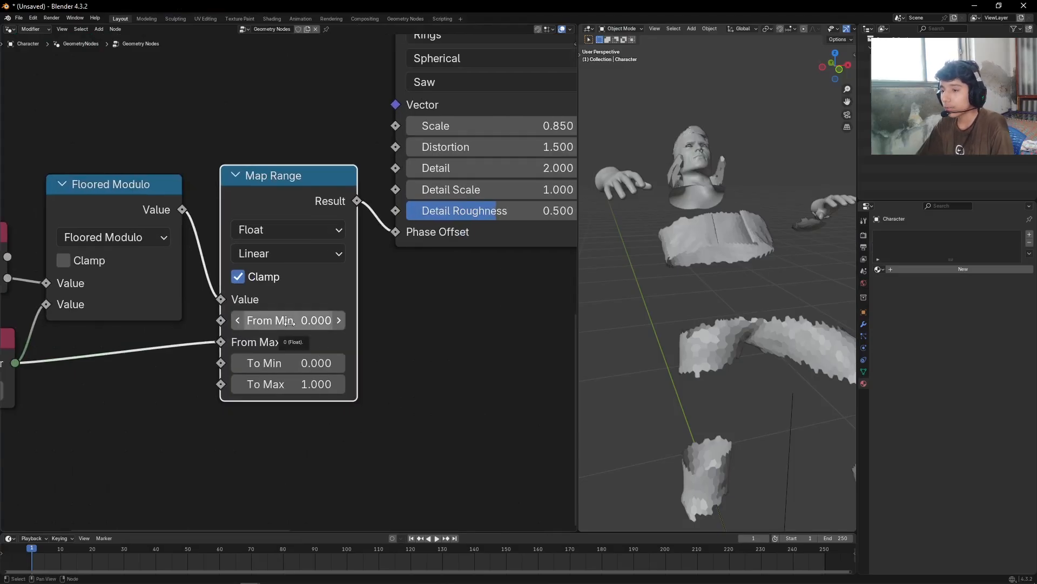
{"action": "left_click", "coordinate": [287, 322]}
{"action": "key", "text": "Return"}
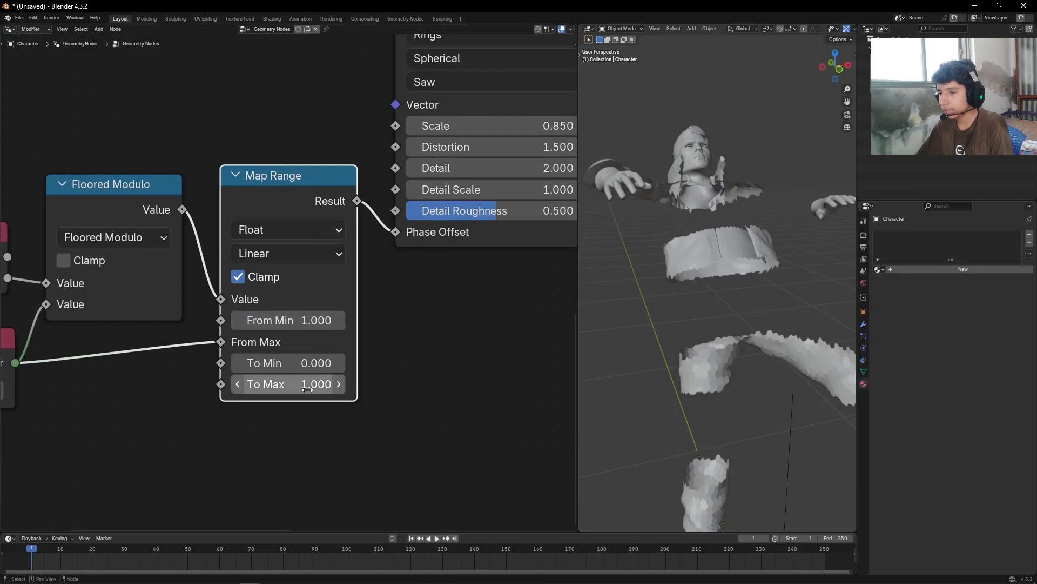
{"action": "left_click", "coordinate": [307, 384]}
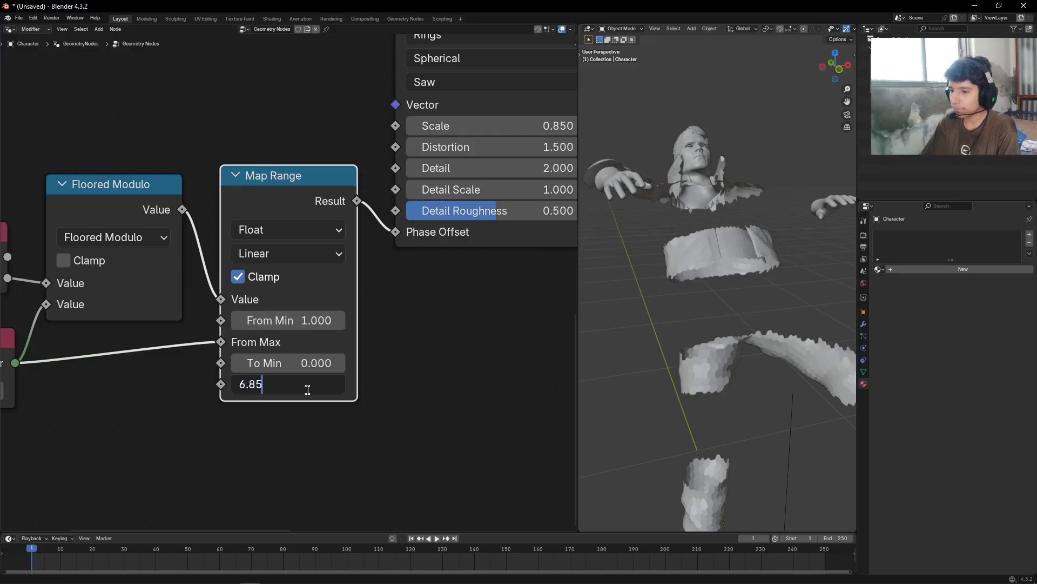
{"action": "key", "text": "Return"}
Move the Integer node slightly away from Floored Modulo and set its value to 50.
{"action": "middle_click_drag", "start_coordinate": [120, 463], "coordinate": [389, 407]}
{"action": "left_click_drag", "start_coordinate": [203, 291], "coordinate": [179, 286]}
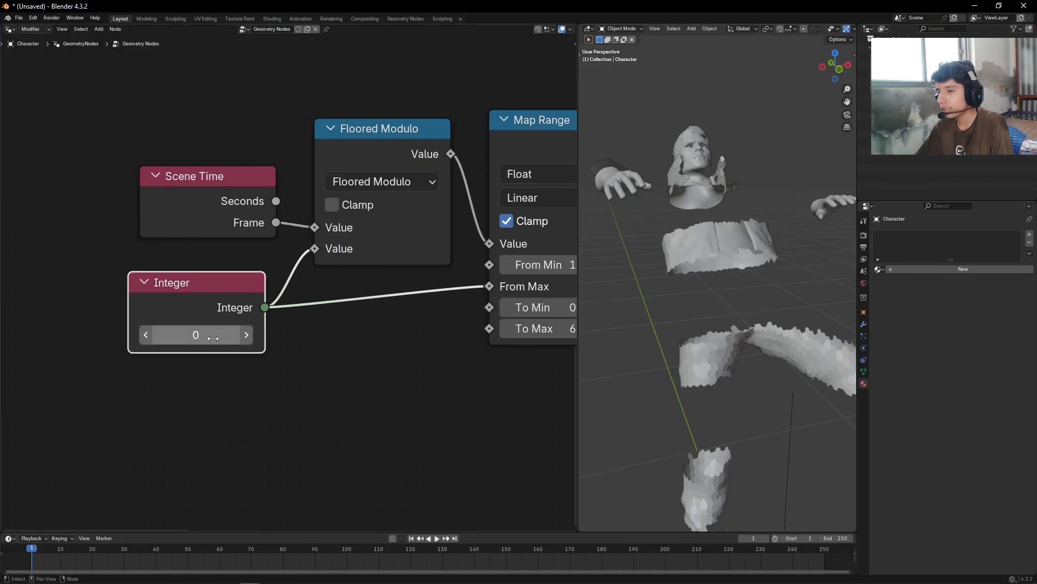
{"action": "left_click_drag", "start_coordinate": [215, 339], "coordinate": [235, 338]}
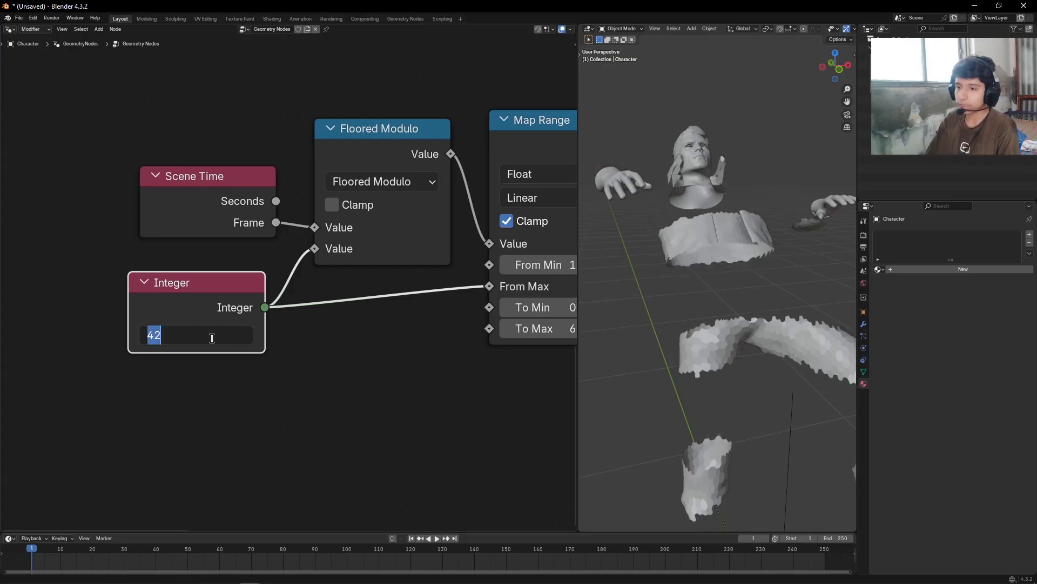
{"action": "key", "text": "Return"}
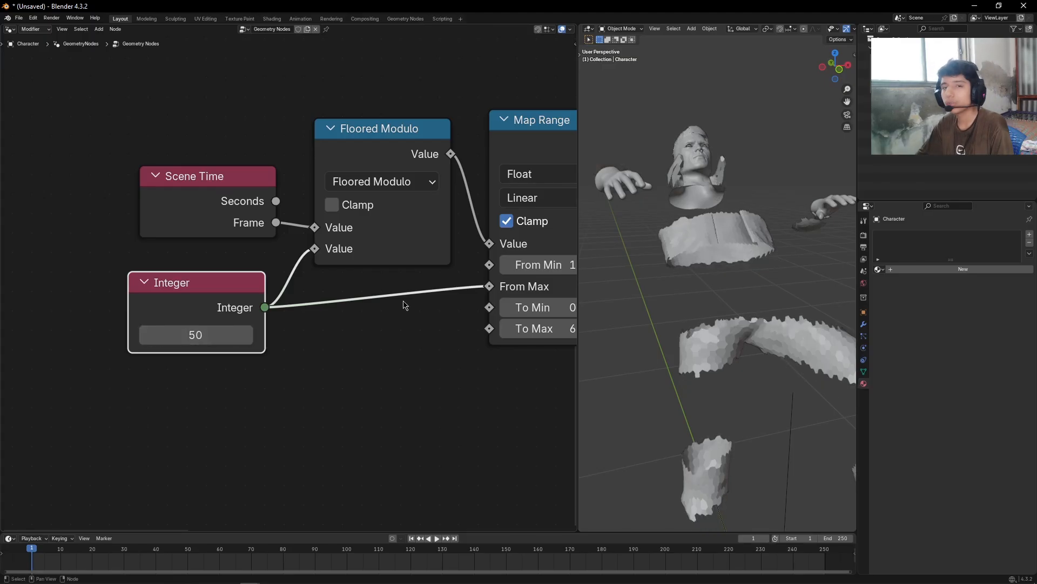
Move the Group Output node further away from Separate Geometry to make room between them.
{"action": "scroll", "coordinate": [409, 361], "scroll_direction": "down", "scroll_amount": 4}
{"action": "middle_click_drag", "start_coordinate": [415, 372], "coordinate": [334, 407]}
{"action": "left_click_drag", "start_coordinate": [174, 377], "coordinate": [190, 377]}
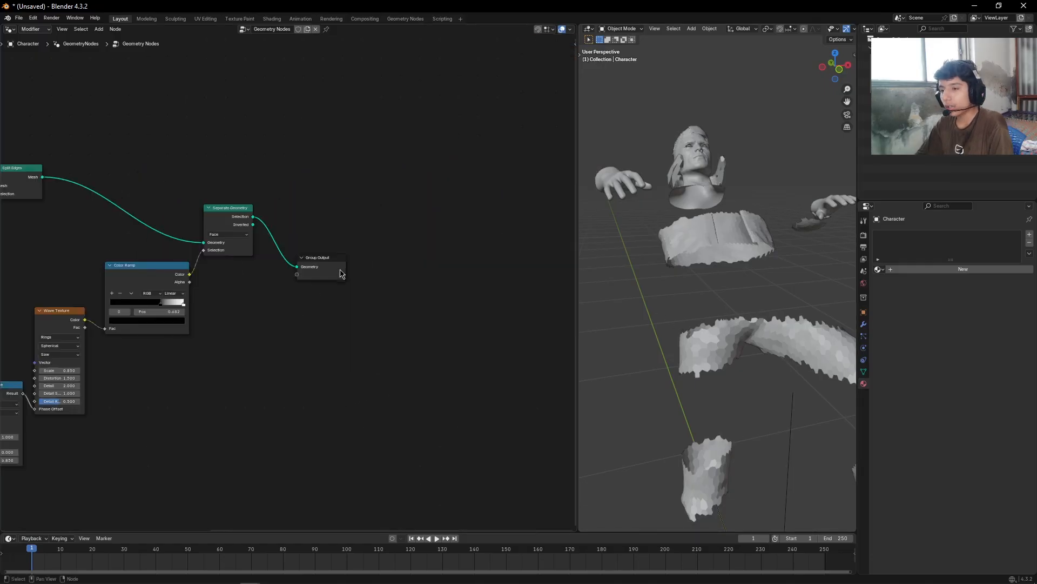
{"action": "left_click_drag", "start_coordinate": [322, 268], "coordinate": [511, 290]}
{"action": "left_click_drag", "start_coordinate": [220, 218], "coordinate": [271, 223]}
{"action": "right_click", "coordinate": [271, 224]}
Add a Set Position node, unconnected, below the link between Separate Geometry and Group Output.
{"action": "scroll", "coordinate": [276, 315], "scroll_direction": "up", "scroll_amount": 3}
{"action": "left_click_drag", "start_coordinate": [276, 315], "coordinate": [336, 439], "text": "alt"}
{"action": "key", "text": "shift+a"}
{"action": "type", "text": "set pos"}
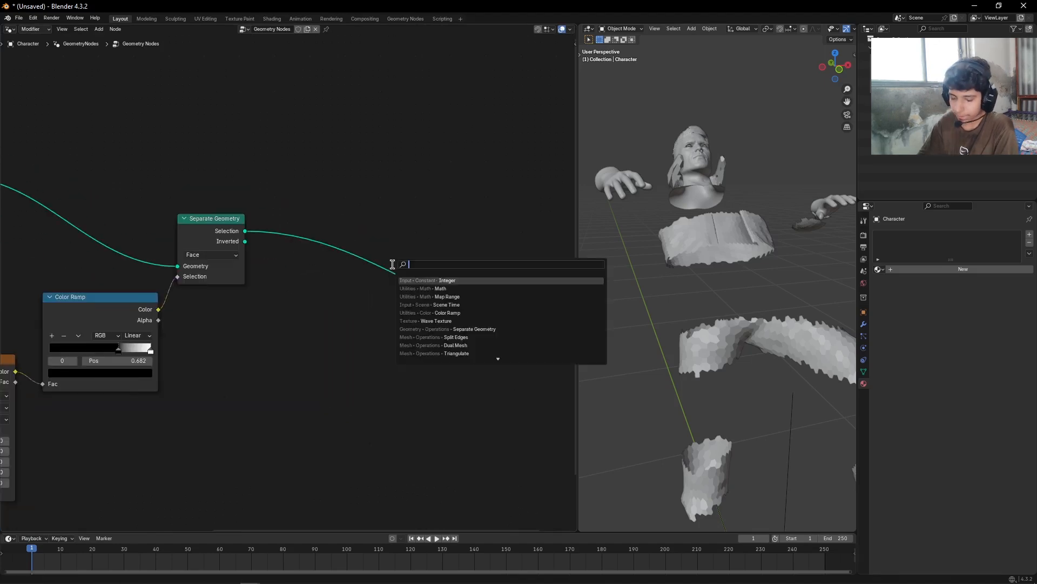
{"action": "type", "text": "i"}
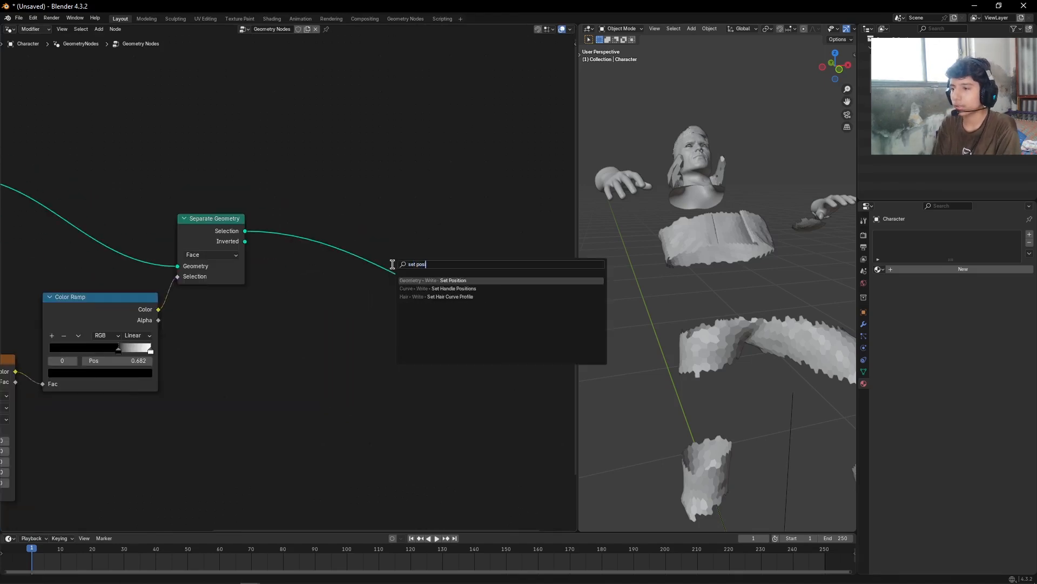
{"action": "key", "text": "Return"}
{"action": "left_click", "coordinate": [310, 335]}
{"action": "left_click", "coordinate": [315, 231]}
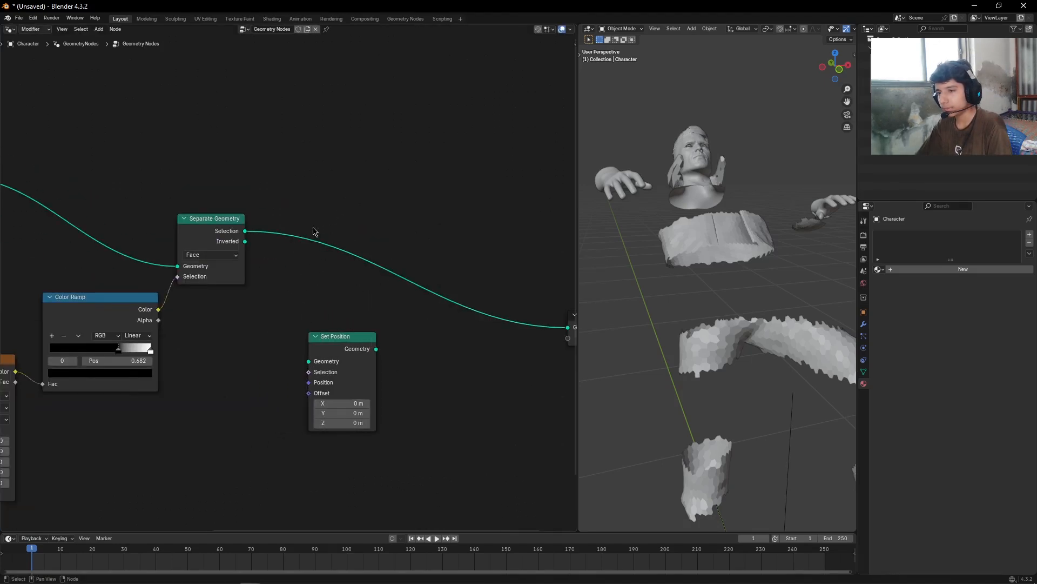
Connect Separate Geometry's Inverted output to the Set Position node's Geometry input.
{"action": "left_click", "coordinate": [189, 240]}
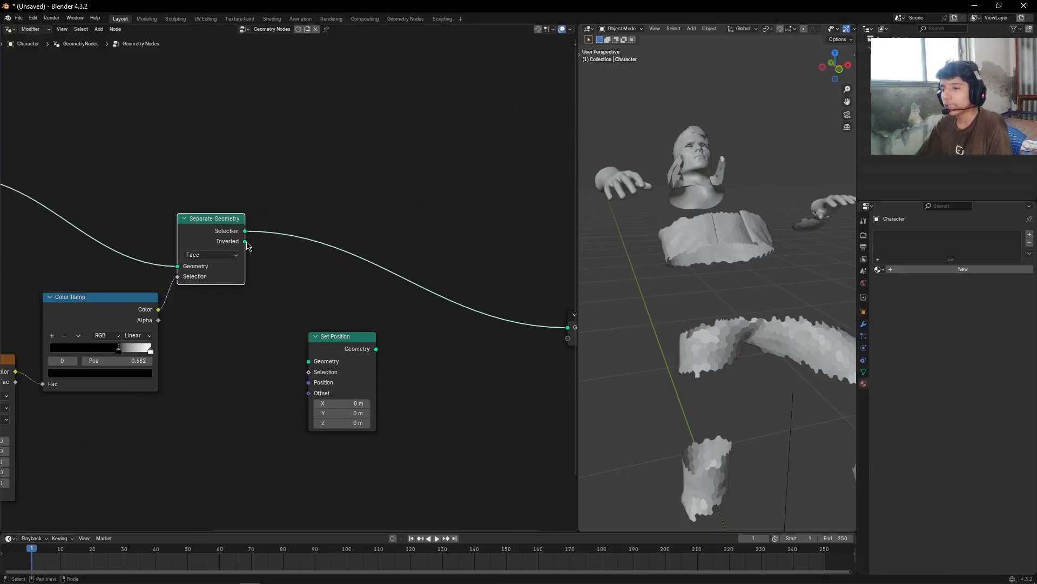
{"action": "left_click_drag", "start_coordinate": [247, 242], "coordinate": [350, 343]}
{"action": "left_click", "coordinate": [278, 405]}
Add a Normal node, connect it to Set Position's Offset, and move it closer to that node.
{"action": "middle_click_drag", "start_coordinate": [233, 436], "coordinate": [325, 358]}
{"action": "scroll", "coordinate": [373, 359], "scroll_direction": "up", "scroll_amount": 5}
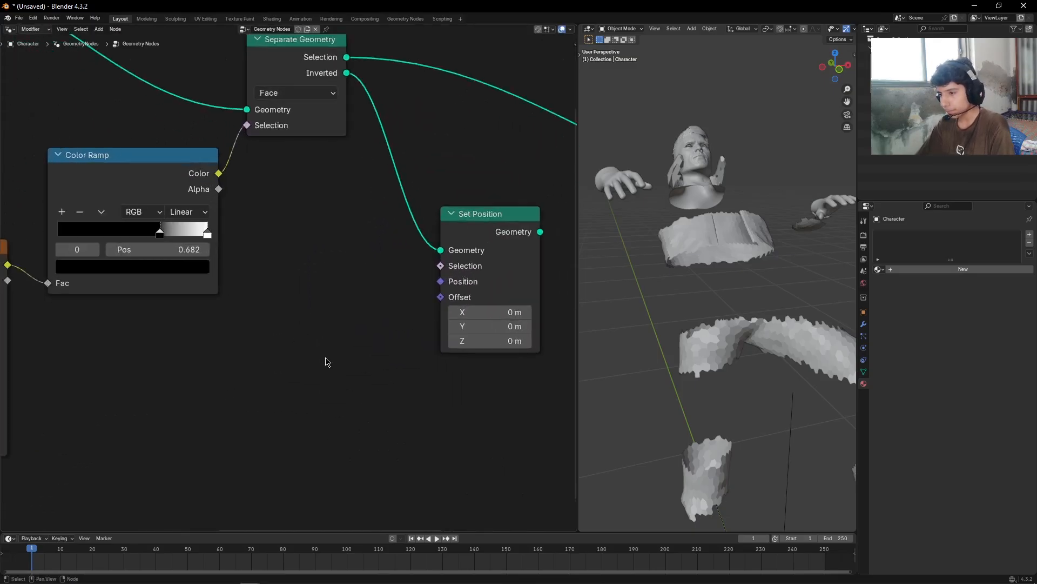
{"action": "scroll", "coordinate": [326, 361], "scroll_direction": "up", "scroll_amount": 1}
{"action": "left_click", "coordinate": [484, 275]}
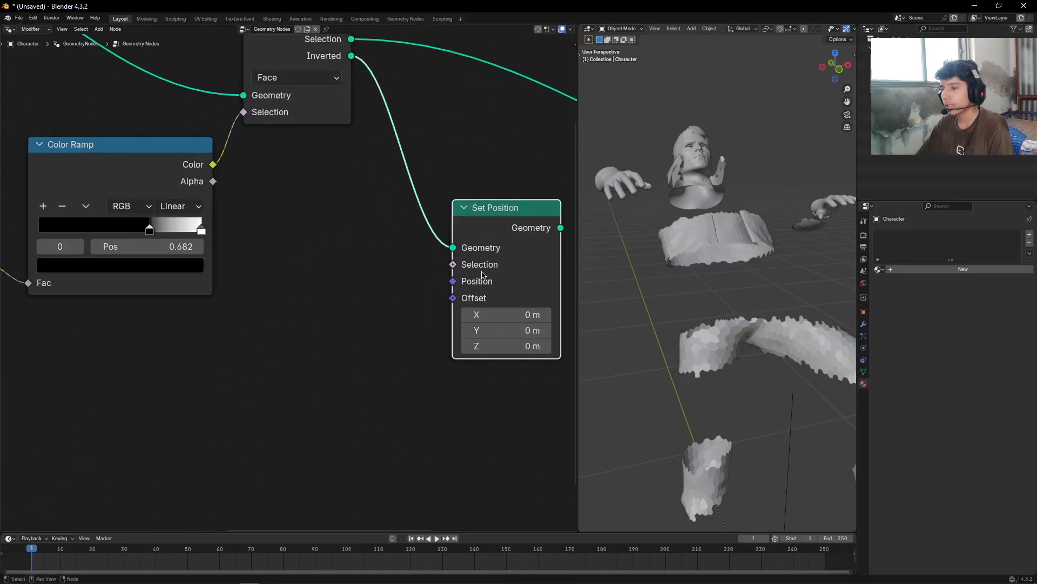
{"action": "left_click", "coordinate": [437, 288]}
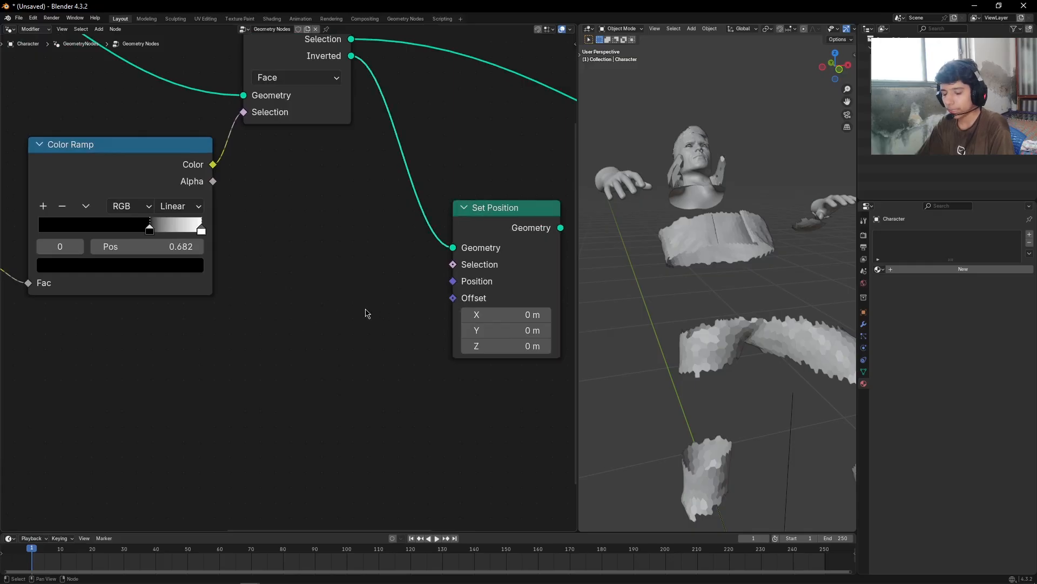
{"action": "key", "text": "shift+a"}
{"action": "type", "text": "normal"}
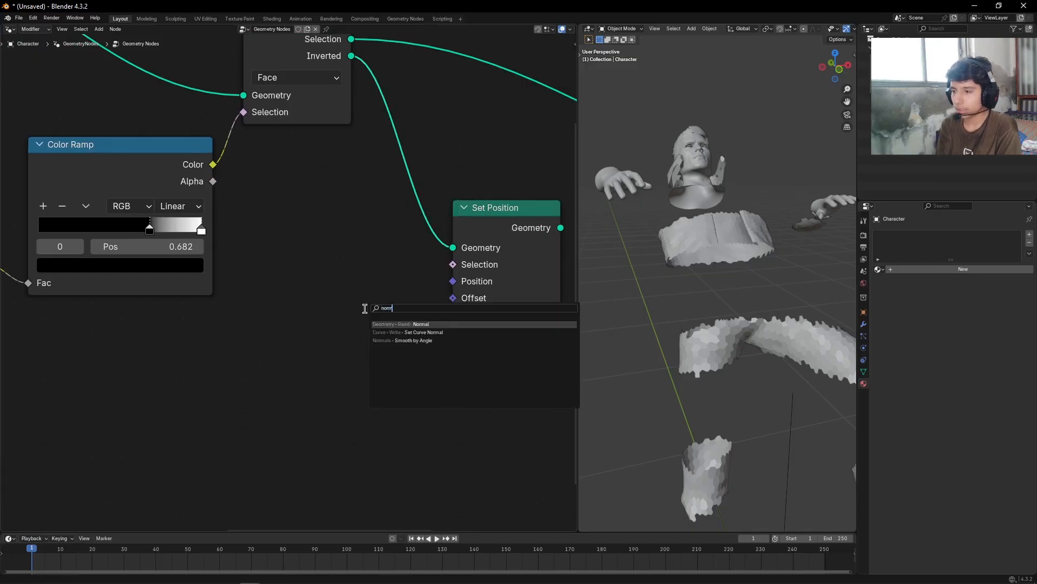
{"action": "key", "text": "Return"}
{"action": "left_click", "coordinate": [170, 338]}
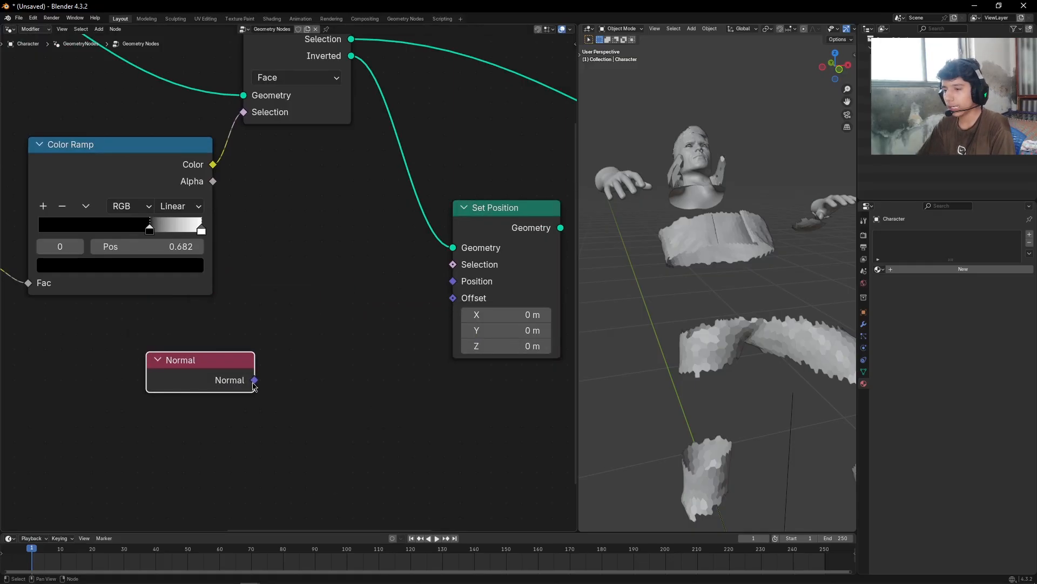
{"action": "left_click_drag", "start_coordinate": [254, 381], "coordinate": [453, 298]}
{"action": "left_click_drag", "start_coordinate": [178, 368], "coordinate": [220, 352]}
Insert a Vector Math node between Normal and Set Position's Offset and set its operation to Scale.
{"action": "key", "text": "shift+a"}
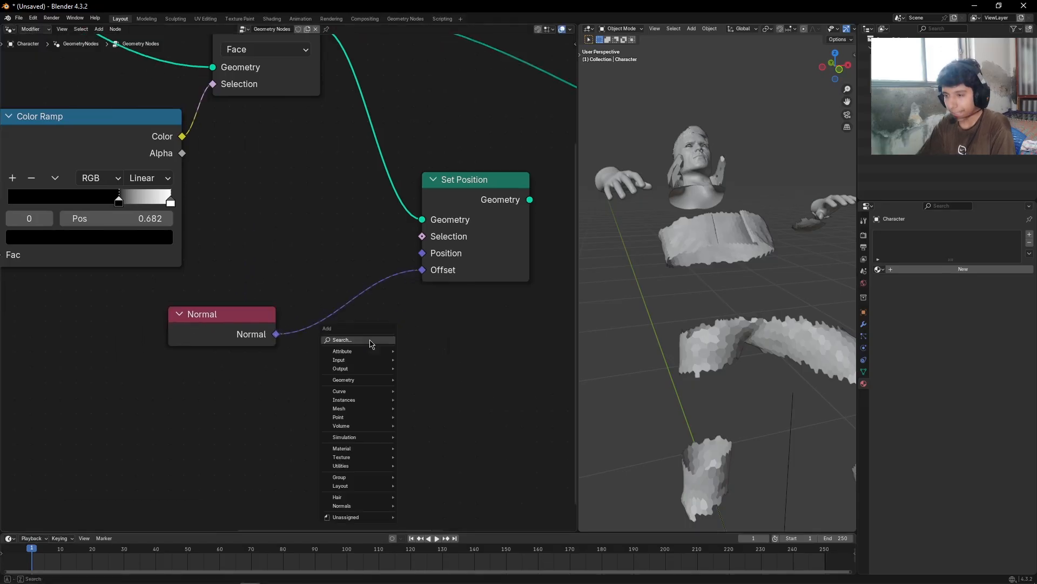
{"action": "left_click", "coordinate": [369, 340]}
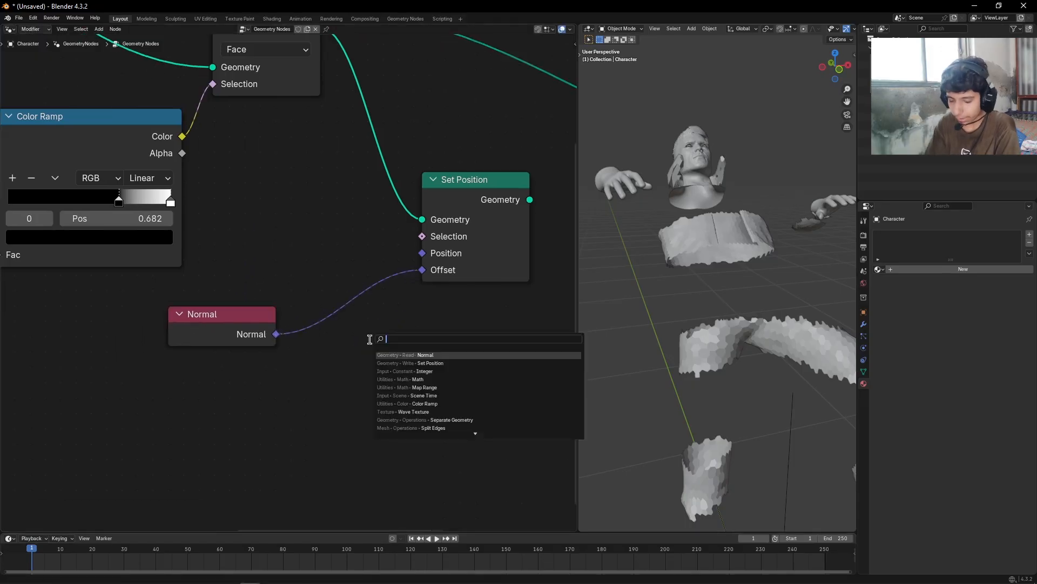
{"action": "type", "text": "vector math"}
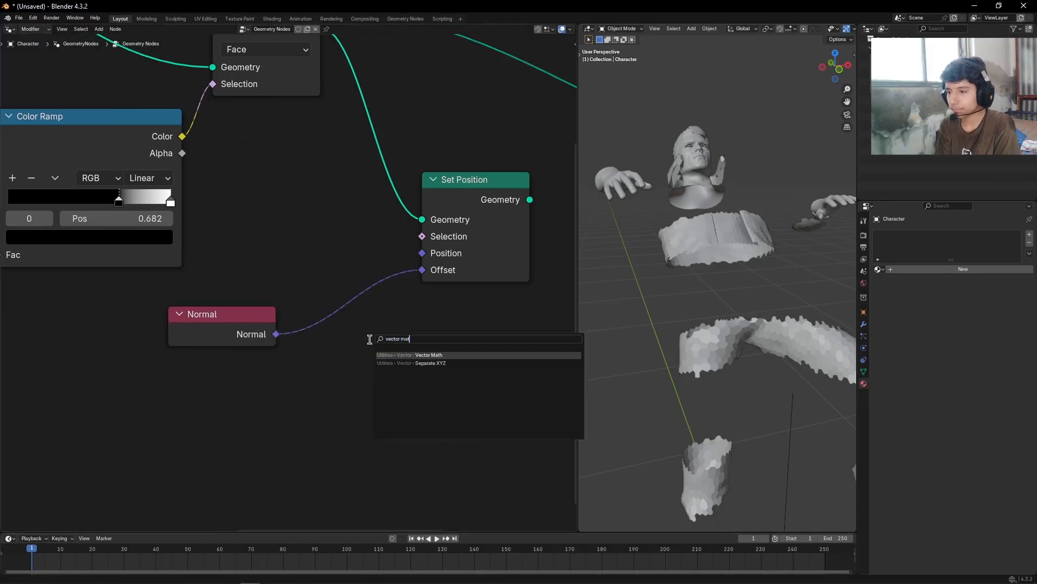
{"action": "key", "text": "Return"}
{"action": "left_click", "coordinate": [297, 244]}
{"action": "left_click", "coordinate": [358, 294]}
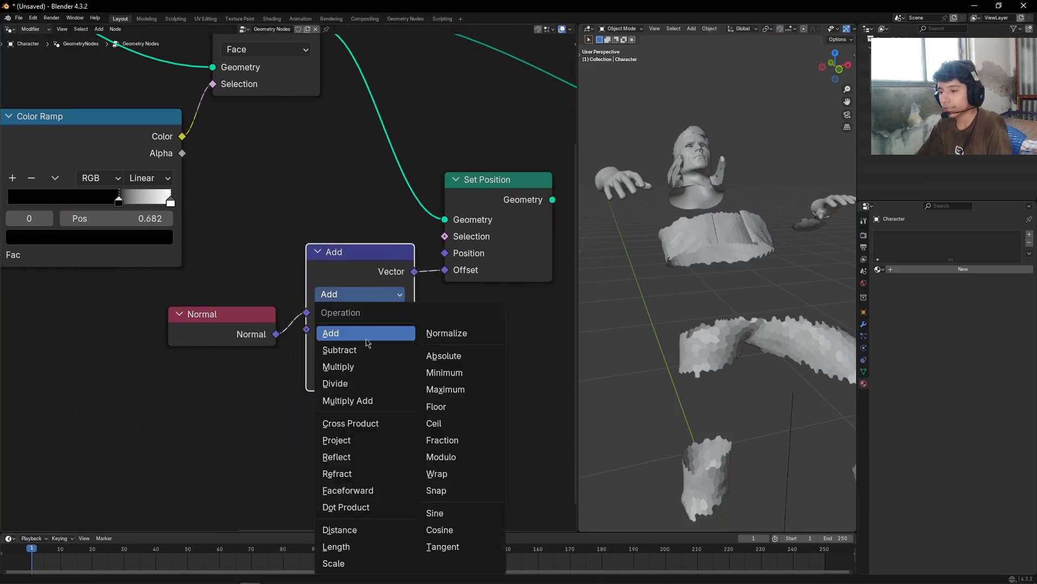
{"action": "left_click", "coordinate": [346, 563]}
{"action": "middle_click_drag", "start_coordinate": [367, 397], "coordinate": [325, 422]}
{"action": "scroll", "coordinate": [325, 421], "scroll_direction": "up", "scroll_amount": 2}
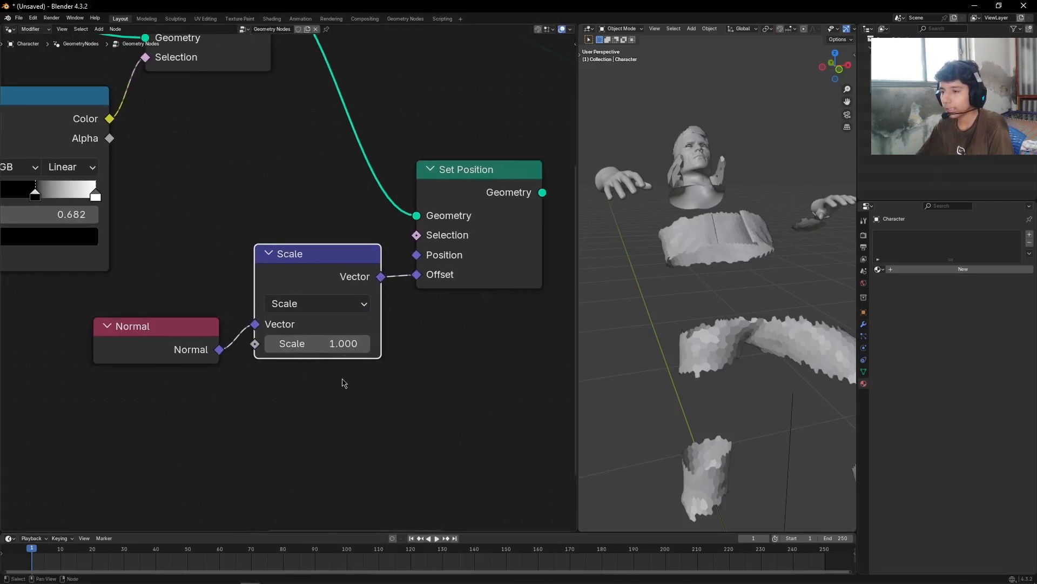
{"action": "left_click_drag", "start_coordinate": [355, 286], "coordinate": [355, 306]}
Set the vector Scale node's factor to -0.02.
{"action": "middle_click_drag", "start_coordinate": [330, 406], "coordinate": [325, 390]}
{"action": "scroll", "coordinate": [325, 391], "scroll_direction": "up", "scroll_amount": 1}
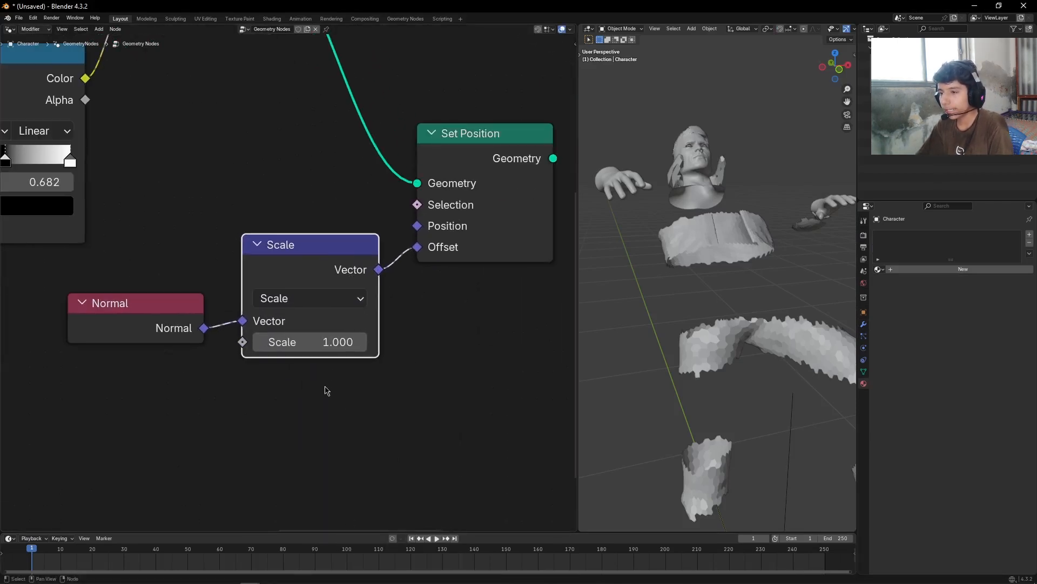
{"action": "left_click", "coordinate": [328, 345]}
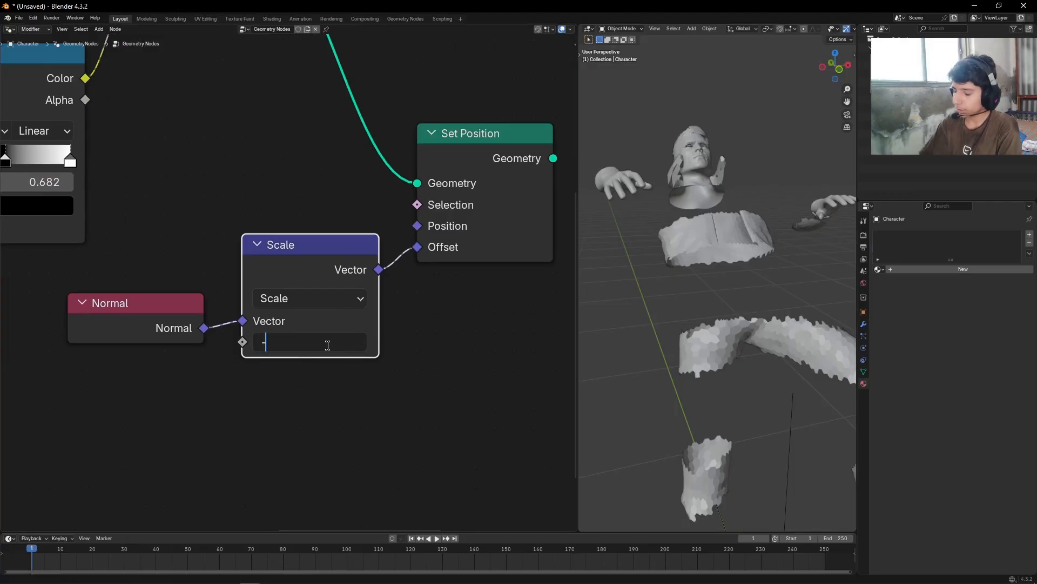
{"action": "type", "text": "-0.02"}
{"action": "key", "text": "Return"}
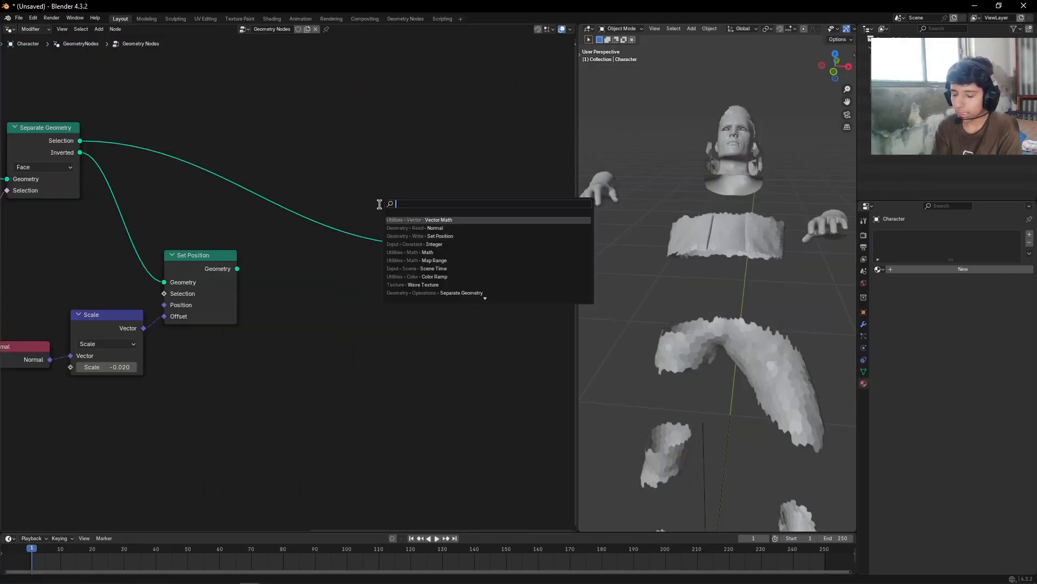
Insert a Join Geometry node between Separate Geometry's Selection output and the Group Output.
{"action": "type", "text": "join g"}
{"action": "key", "text": "Return"}
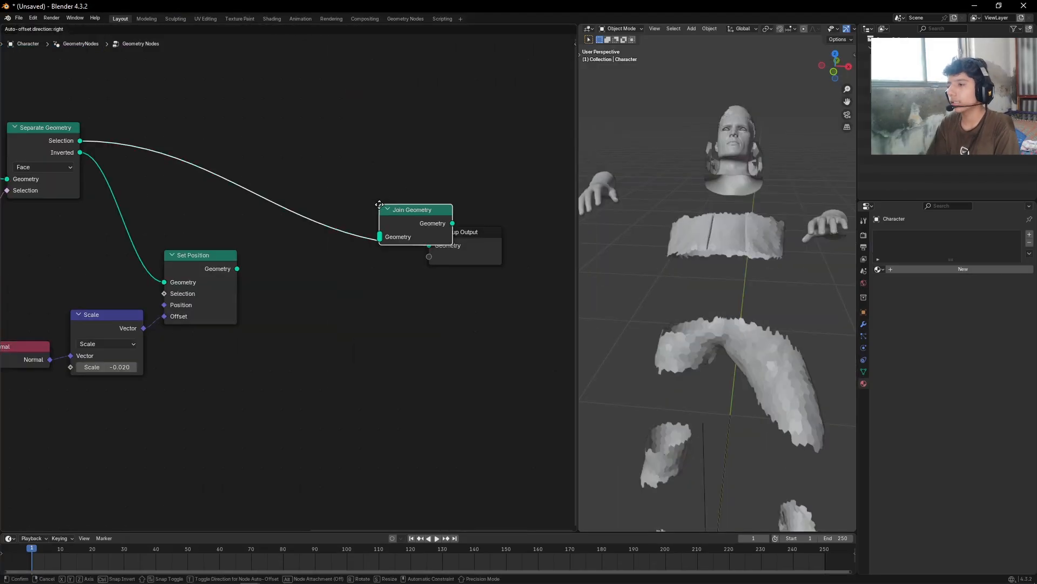
{"action": "left_click", "coordinate": [338, 216]}
Move the Set Position, Scale and Normal nodes further down and connect Set Position's Geometry output to Join Geometry.
{"action": "left_click_drag", "start_coordinate": [198, 262], "coordinate": [208, 290]}
{"action": "left_click", "coordinate": [108, 331], "text": "shift"}
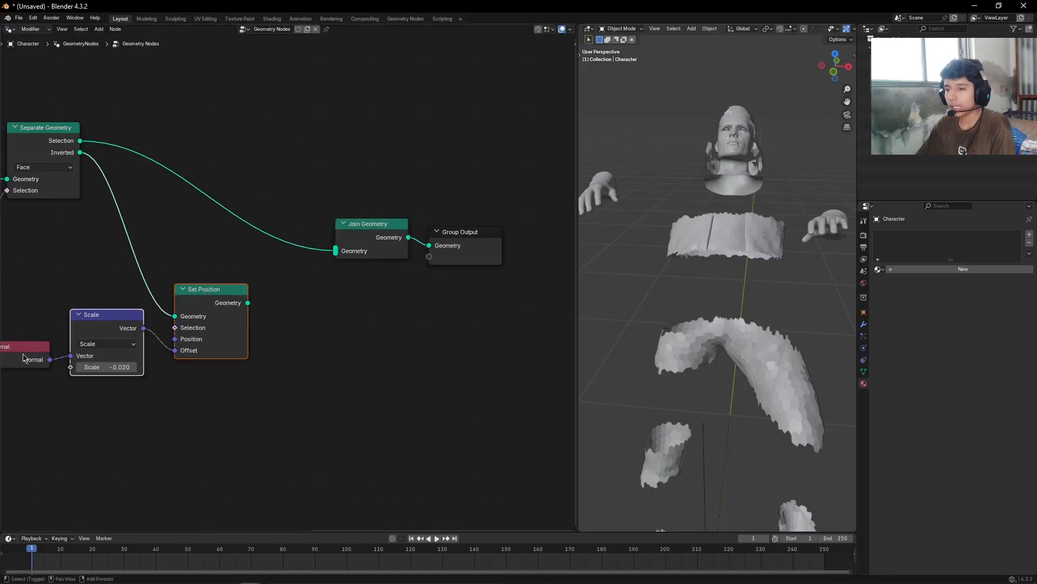
{"action": "left_click", "coordinate": [22, 352], "text": "shift"}
{"action": "key", "text": "g"}
{"action": "left_click", "coordinate": [287, 409]}
{"action": "left_click_drag", "start_coordinate": [230, 373], "coordinate": [337, 277]}
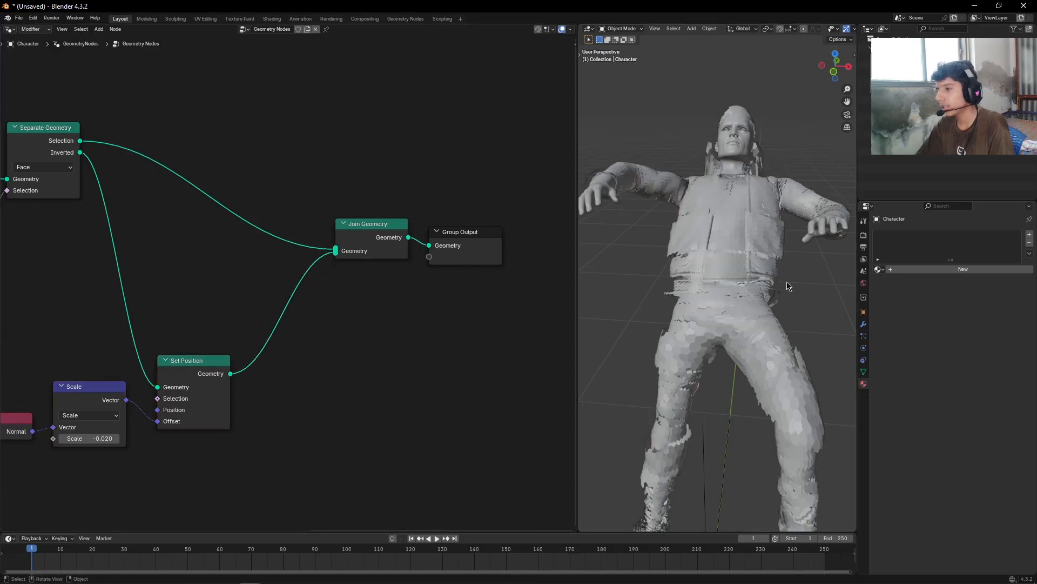
Move the Join Geometry and Group Output nodes further away from Set Position to make room for another node.
{"action": "scroll", "coordinate": [788, 287], "scroll_direction": "up", "scroll_amount": 6}
{"action": "middle_click_drag", "start_coordinate": [790, 288], "coordinate": [685, 369]}
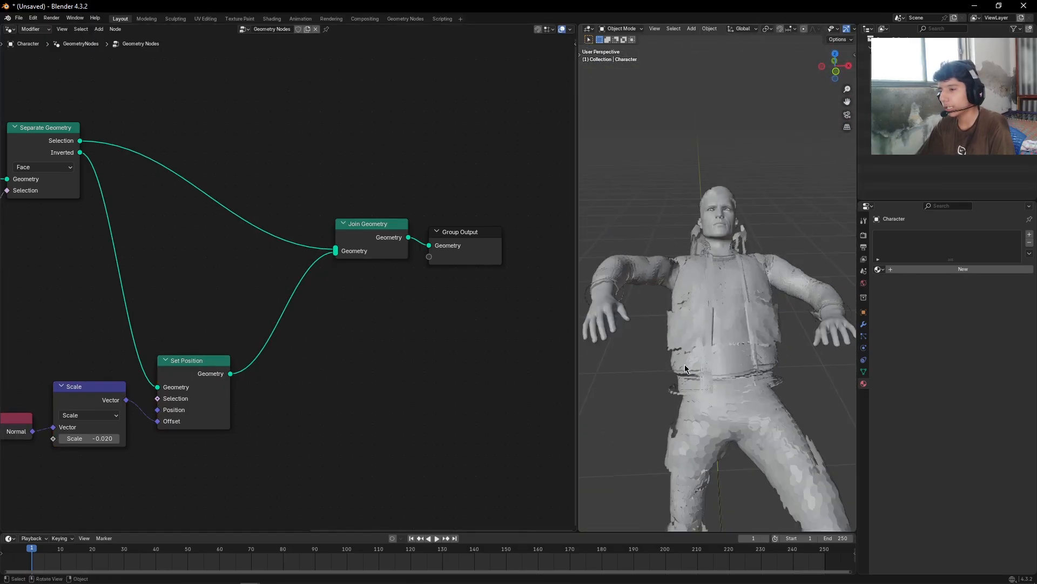
{"action": "middle_click_drag", "start_coordinate": [732, 395], "coordinate": [743, 296], "text": "shift"}
{"action": "scroll", "coordinate": [753, 310], "scroll_direction": "up", "scroll_amount": 2}
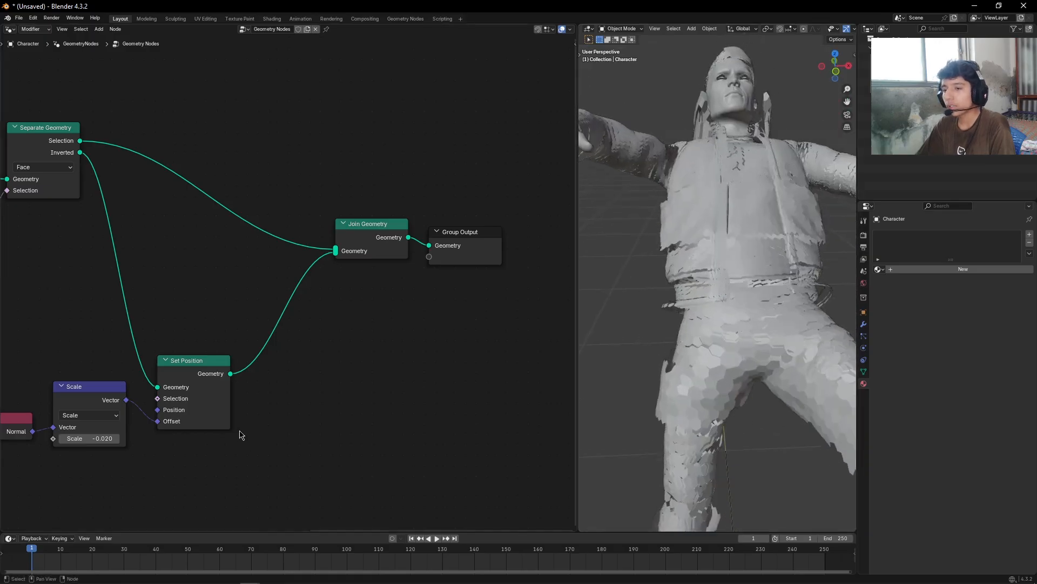
{"action": "middle_click_drag", "start_coordinate": [241, 435], "coordinate": [291, 405]}
{"action": "middle_click_drag", "start_coordinate": [375, 381], "coordinate": [335, 376]}
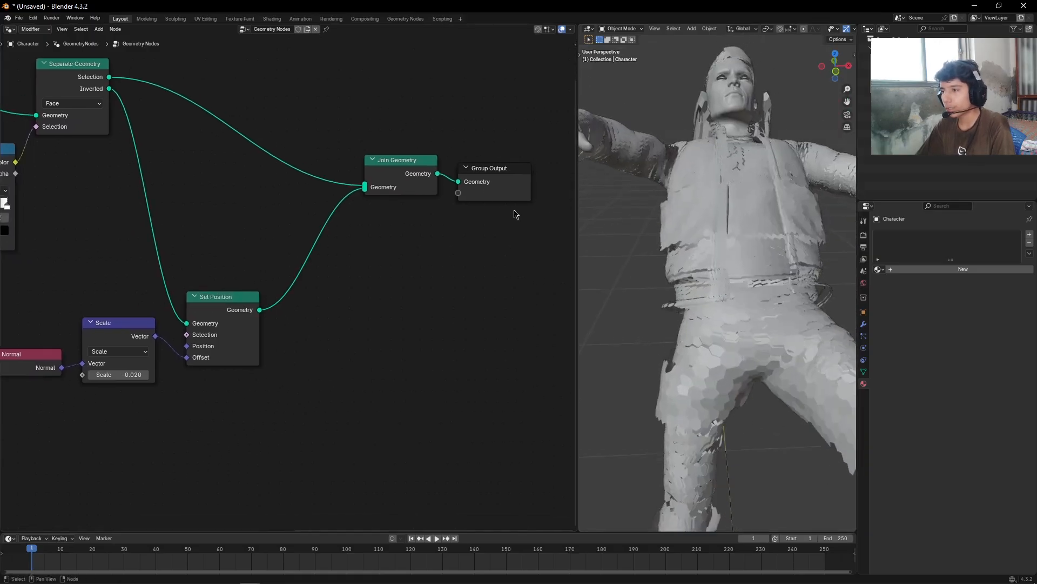
{"action": "left_click_drag", "start_coordinate": [382, 65], "coordinate": [489, 186]}
{"action": "key", "text": "g"}
{"action": "left_click", "coordinate": [542, 305]}
{"action": "left_click", "coordinate": [352, 293]}
Insert an Extrude Mesh node between Set Position and Join Geometry.
{"action": "key", "text": "shift+a"}
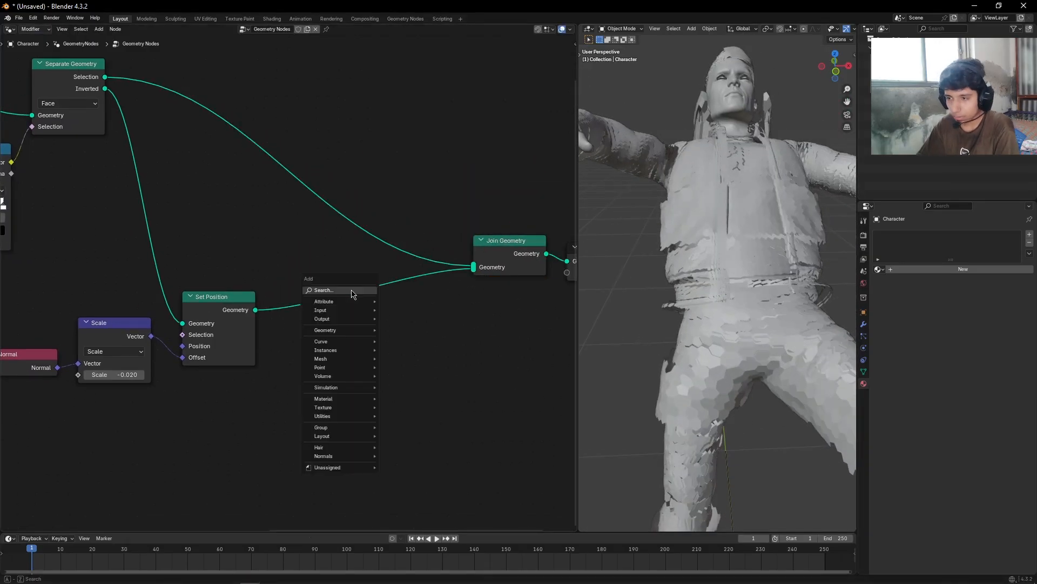
{"action": "type", "text": "extru"}
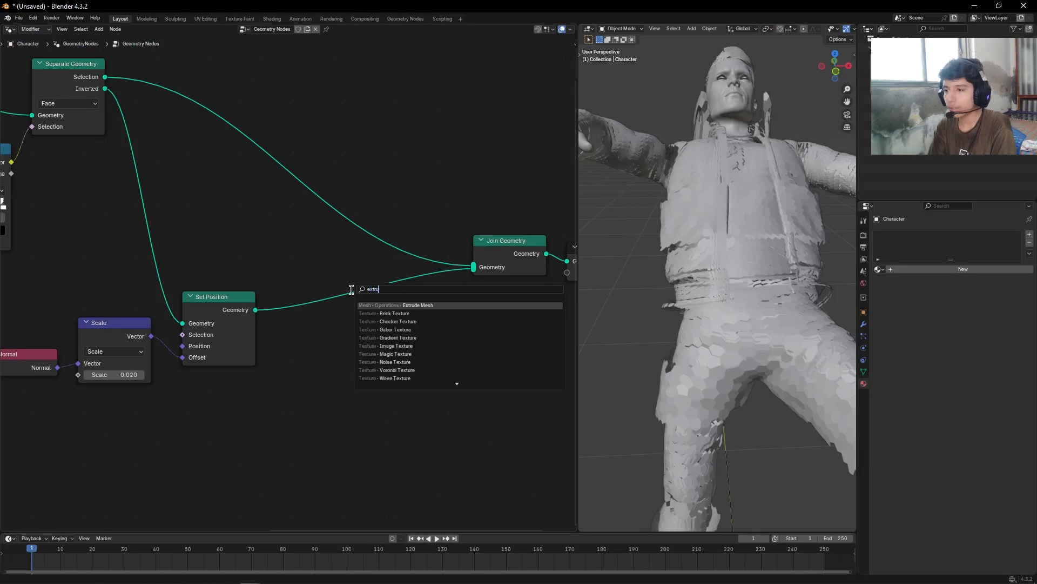
{"action": "key", "text": "Return"}
{"action": "left_click", "coordinate": [284, 278]}
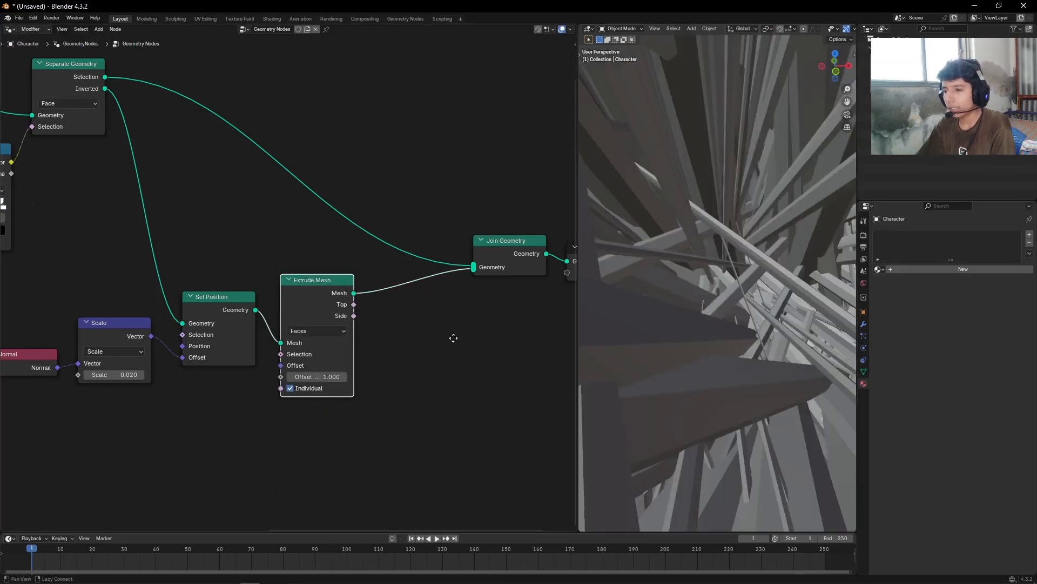
Insert a second Separate Geometry node between the Extrude Mesh node and Join Geometry.
{"action": "middle_click_drag", "start_coordinate": [453, 338], "coordinate": [423, 339]}
{"action": "key", "text": "shift+a"}
{"action": "type", "text": "sepera"}
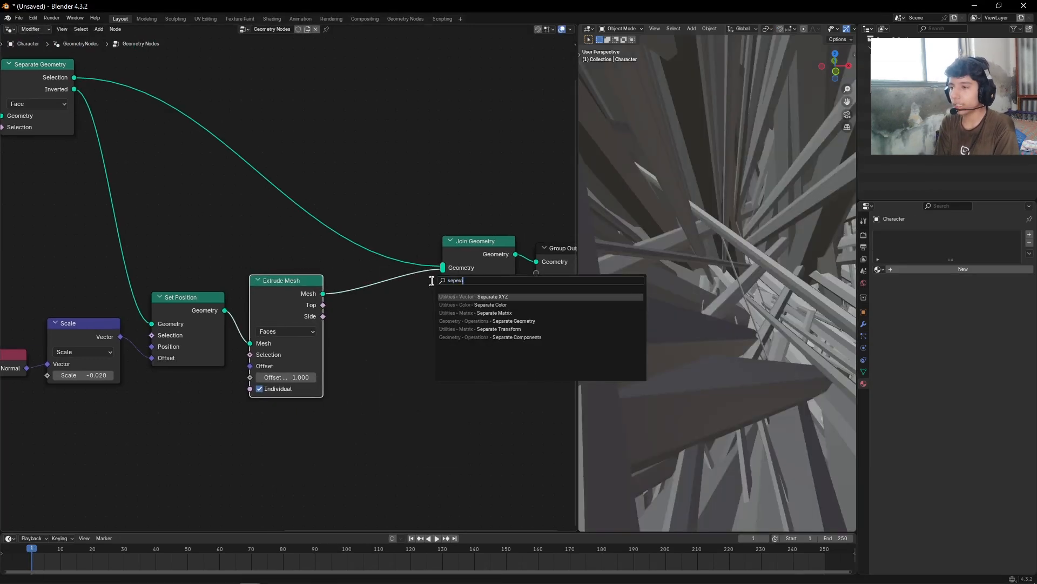
{"action": "key", "text": "Down"}
{"action": "key", "text": "Down"}
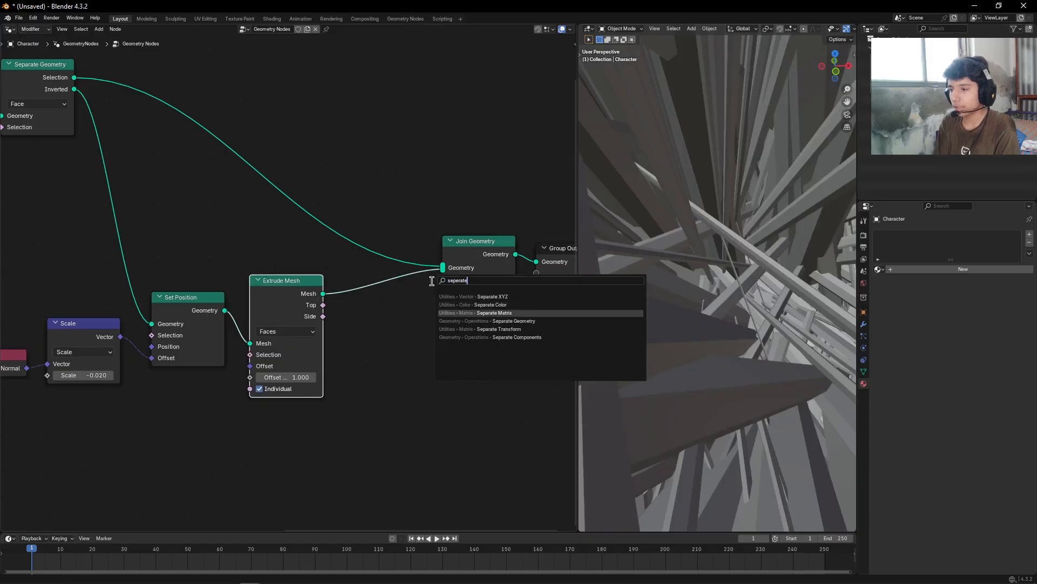
{"action": "type", "text": "te"}
{"action": "key", "text": "Down"}
{"action": "key", "text": "Return"}
{"action": "left_click", "coordinate": [346, 281]}
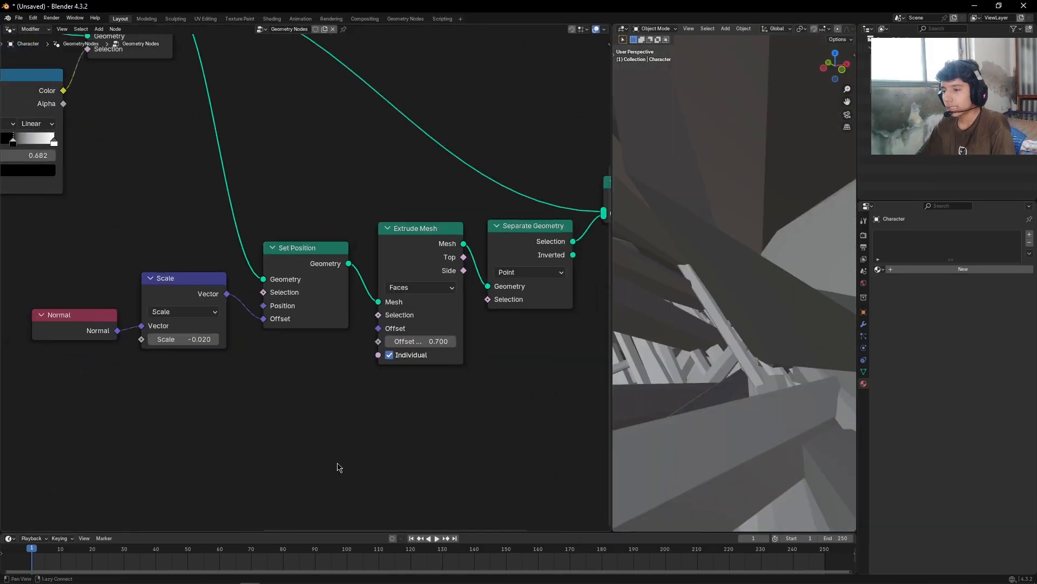
Add a Map Range node below Set Position and connect its Result to Extrude Mesh's Offset Scale.
{"action": "middle_click_drag", "start_coordinate": [339, 467], "coordinate": [403, 262]}
{"action": "key", "text": "shift+a"}
{"action": "left_click", "coordinate": [421, 263]}
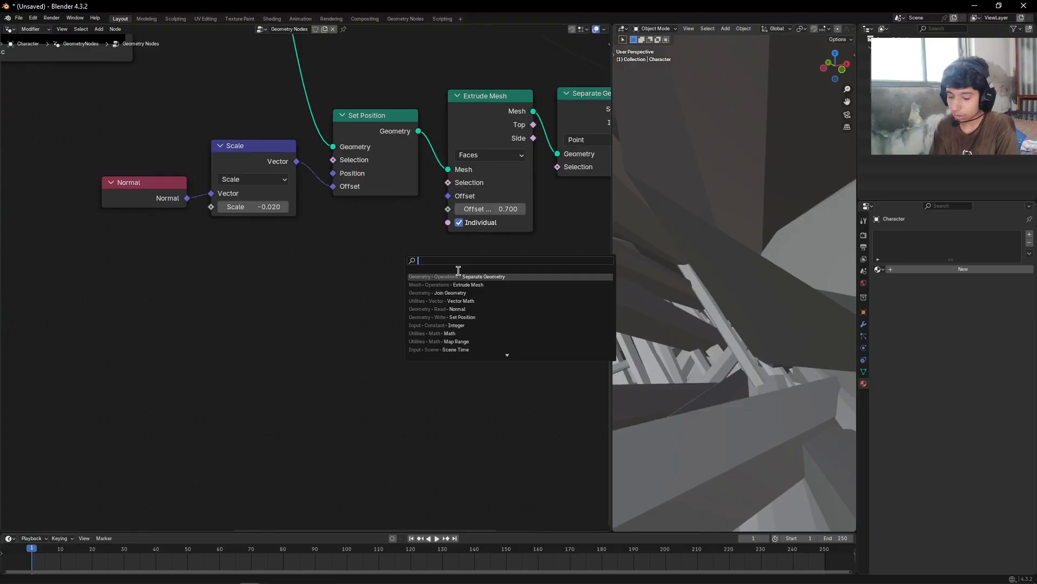
{"action": "type", "text": "map rang"}
{"action": "key", "text": "Return"}
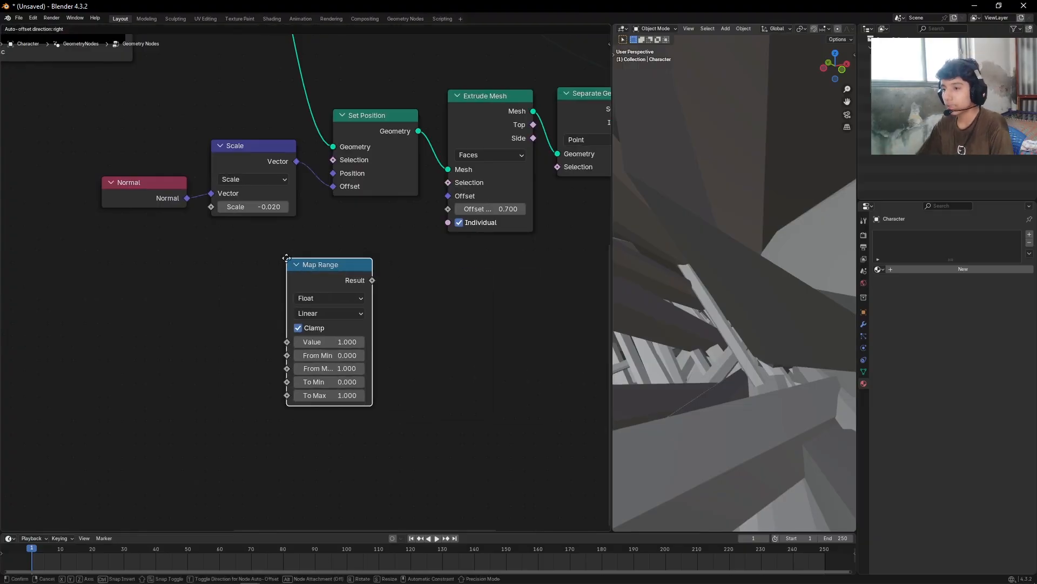
{"action": "left_click", "coordinate": [286, 258]}
{"action": "left_click_drag", "start_coordinate": [372, 280], "coordinate": [450, 208]}
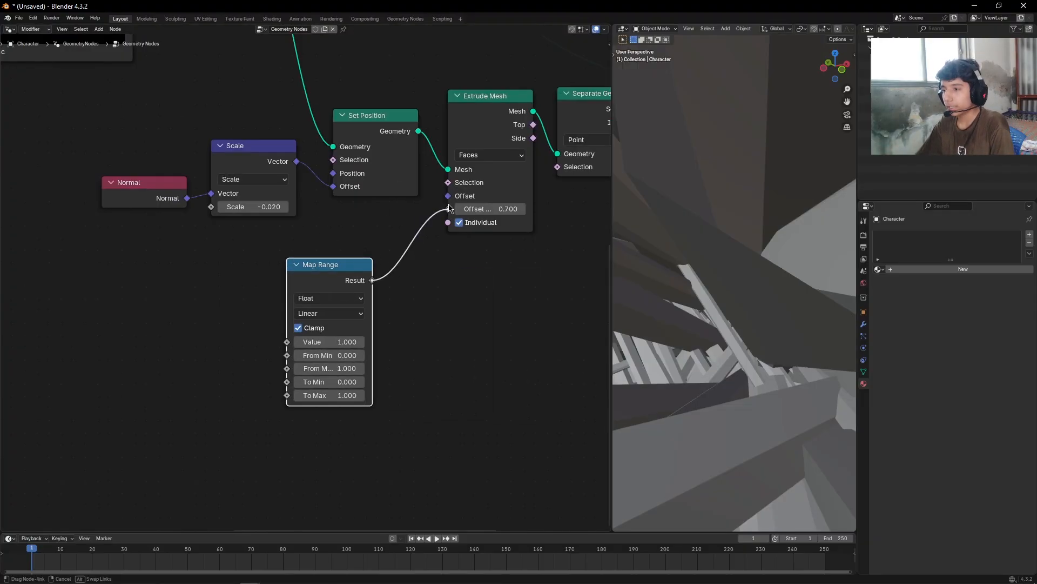
Connect the Color Ramp's Color output to the Value input of the Map Range node.
{"action": "scroll", "coordinate": [459, 336], "scroll_direction": "down", "scroll_amount": 3}
{"action": "middle_click_drag", "start_coordinate": [404, 346], "coordinate": [433, 419]}
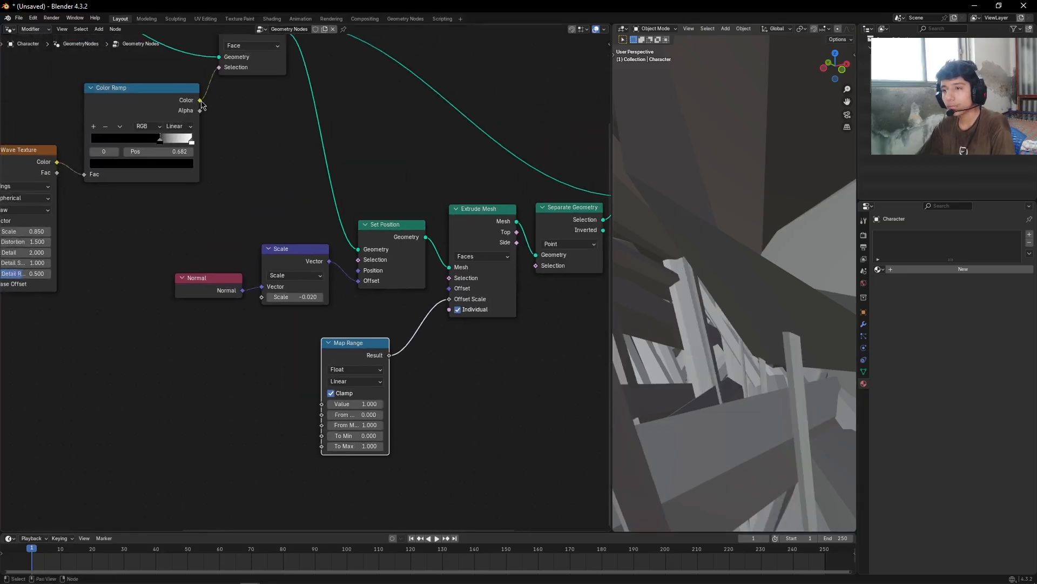
{"action": "left_click_drag", "start_coordinate": [201, 102], "coordinate": [219, 203]}
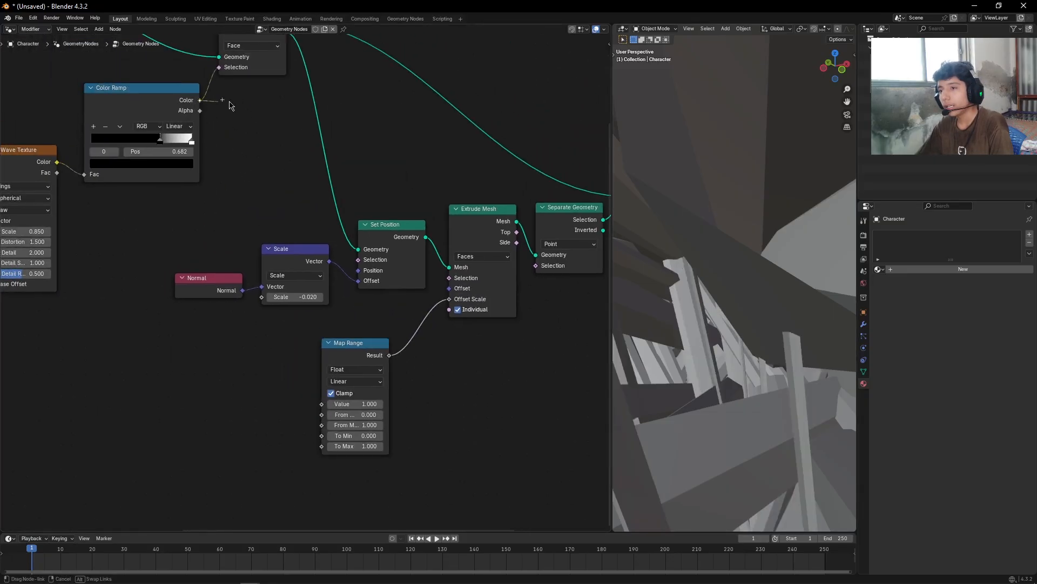
{"action": "left_click_drag", "start_coordinate": [200, 111], "coordinate": [332, 412]}
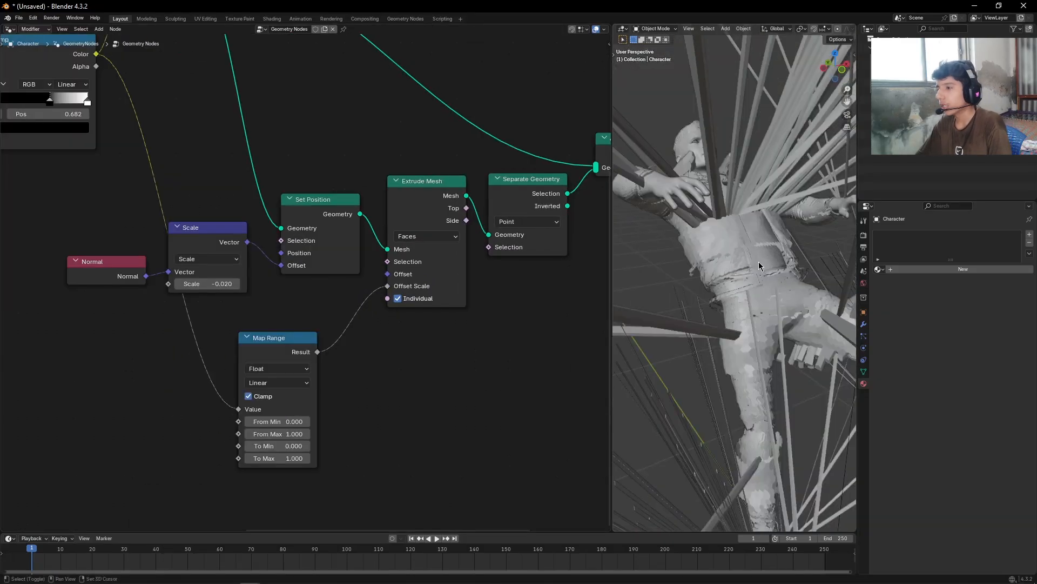
{"action": "middle_click_drag", "start_coordinate": [759, 261], "coordinate": [769, 308]}
{"action": "scroll", "coordinate": [436, 323], "scroll_direction": "up", "scroll_amount": 2}
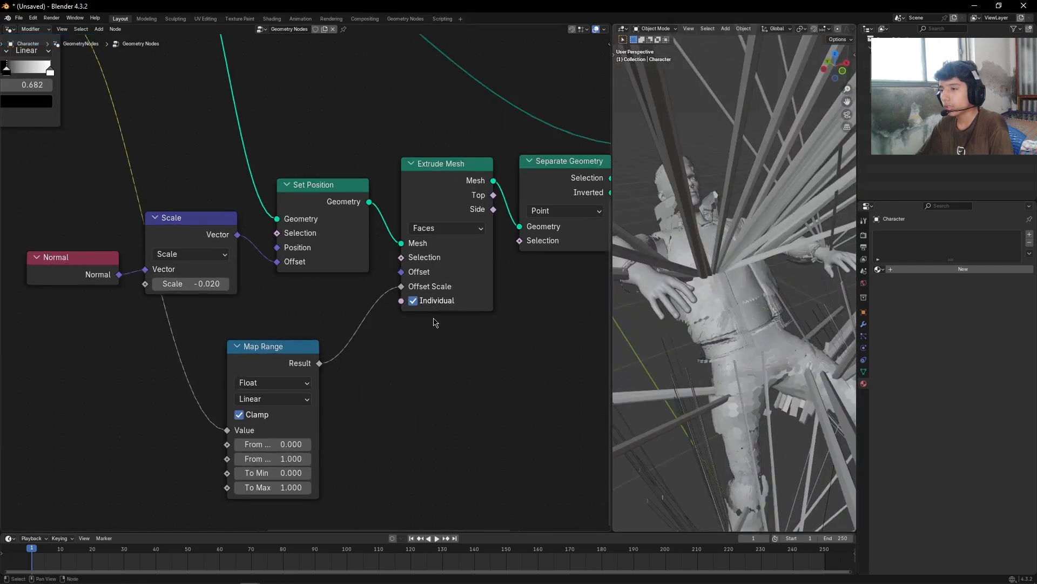
Connect Extrude Mesh's Top output to the Selection input of the Separate Geometry node that follows it.
{"action": "middle_click_drag", "start_coordinate": [481, 328], "coordinate": [297, 382]}
{"action": "scroll", "coordinate": [330, 346], "scroll_direction": "up", "scroll_amount": 3}
{"action": "middle_click_drag", "start_coordinate": [341, 349], "coordinate": [336, 384]}
{"action": "mouse_move", "coordinate": [253, 255]}
{"action": "left_mouse_down"}
{"action": "mouse_move", "coordinate": [293, 257]}
{"action": "mouse_move", "coordinate": [254, 257]}
{"action": "left_mouse_up"}
{"action": "middle_click_drag", "start_coordinate": [705, 218], "coordinate": [759, 211]}
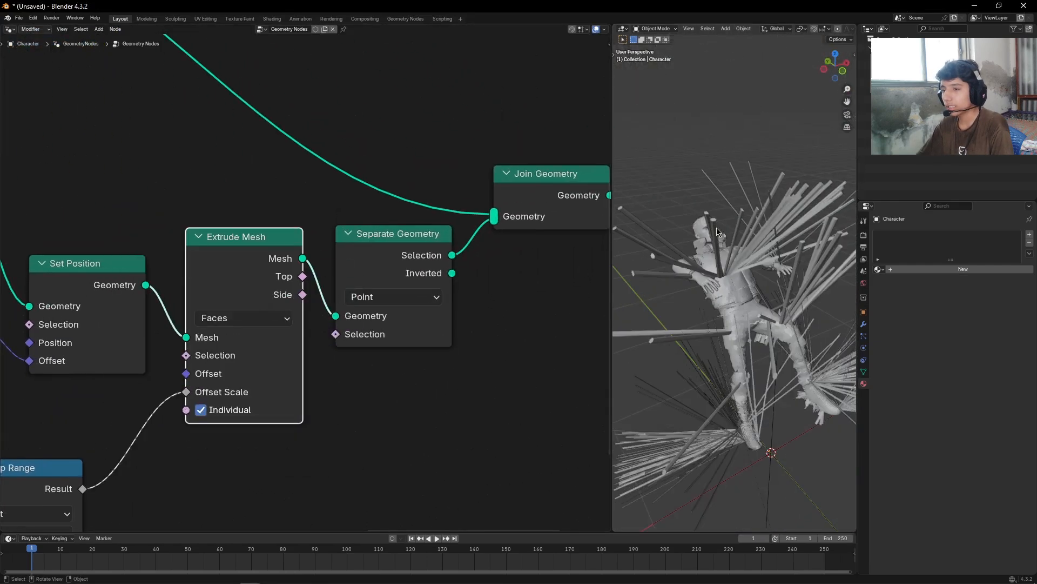
{"action": "scroll", "coordinate": [717, 233], "scroll_direction": "up", "scroll_amount": 2}
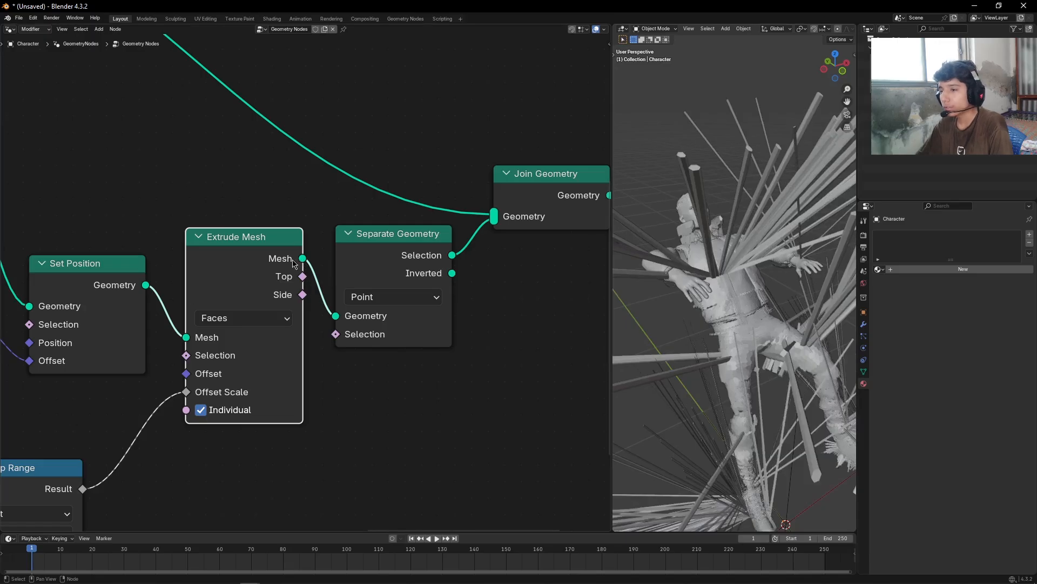
{"action": "scroll", "coordinate": [280, 291], "scroll_direction": "up", "scroll_amount": 1}
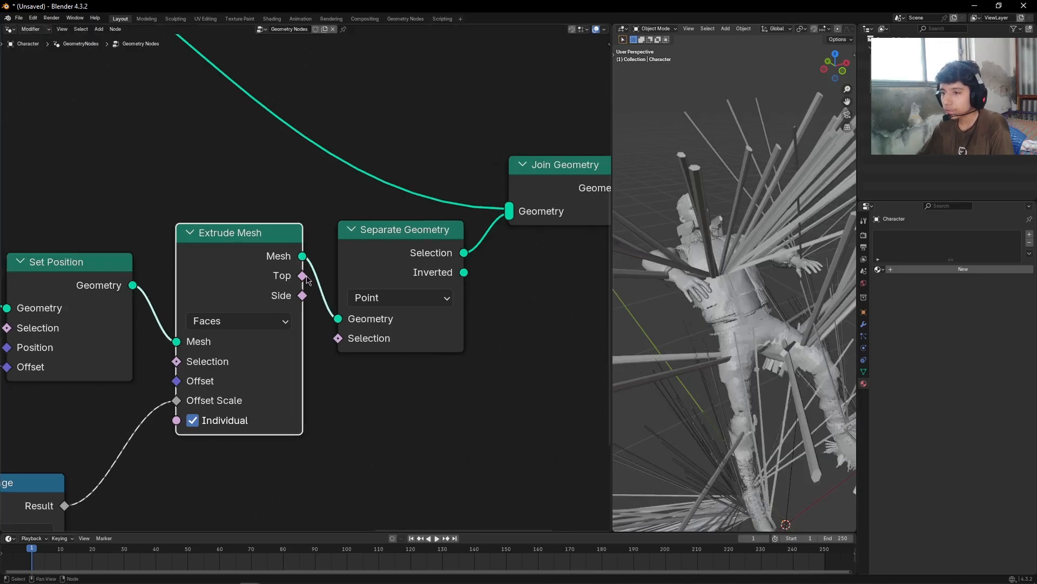
{"action": "left_click_drag", "start_coordinate": [303, 275], "coordinate": [343, 350]}
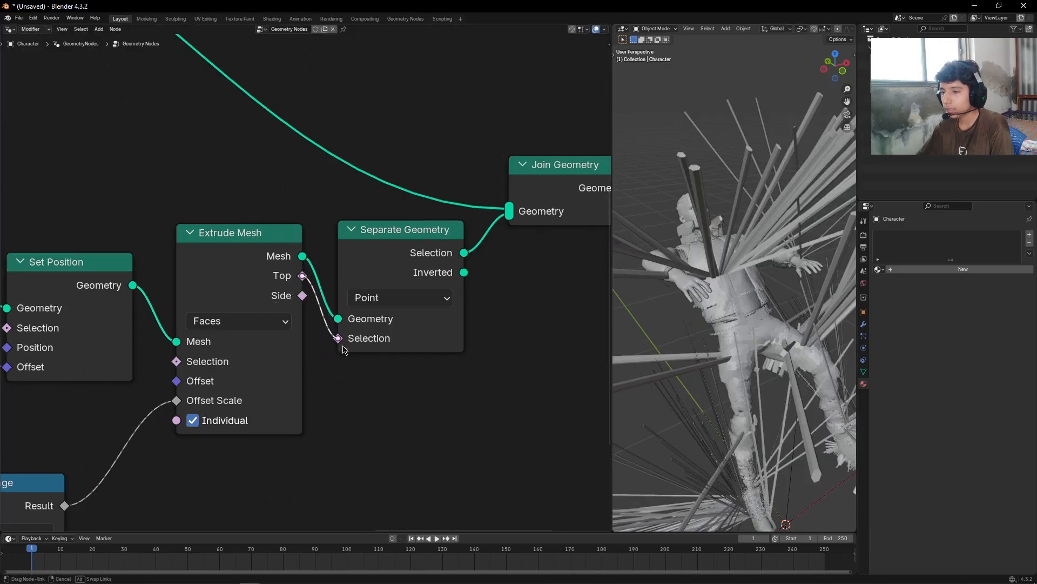
Set the domain of the Separate Geometry node after Extrude Mesh to Face.
{"action": "scroll", "coordinate": [459, 373], "scroll_direction": "down", "scroll_amount": 2}
{"action": "middle_click_drag", "start_coordinate": [466, 357], "coordinate": [418, 380]}
{"action": "scroll", "coordinate": [413, 372], "scroll_direction": "up", "scroll_amount": 3}
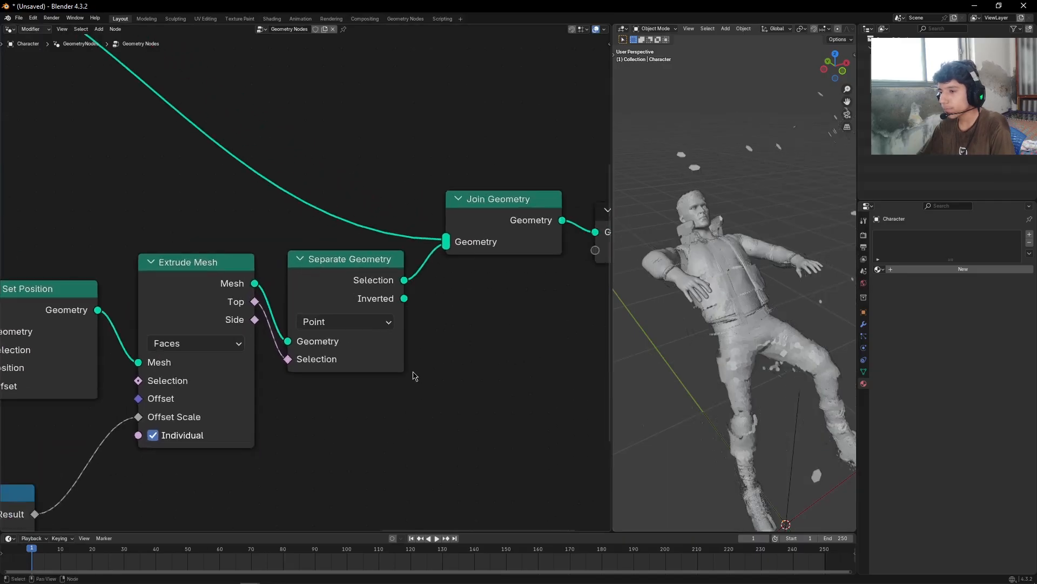
{"action": "left_click", "coordinate": [363, 340]}
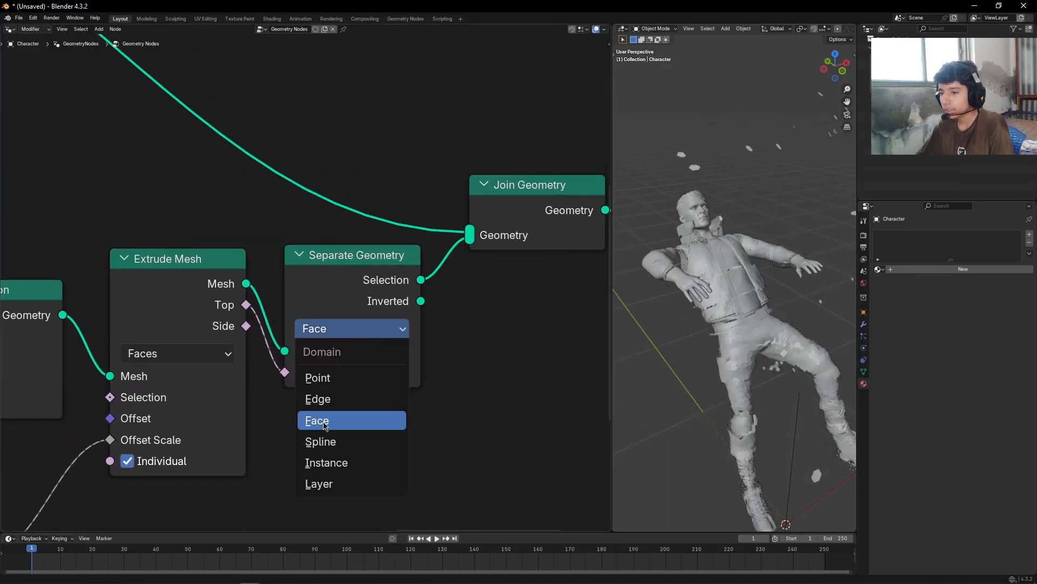
{"action": "left_click", "coordinate": [324, 420]}
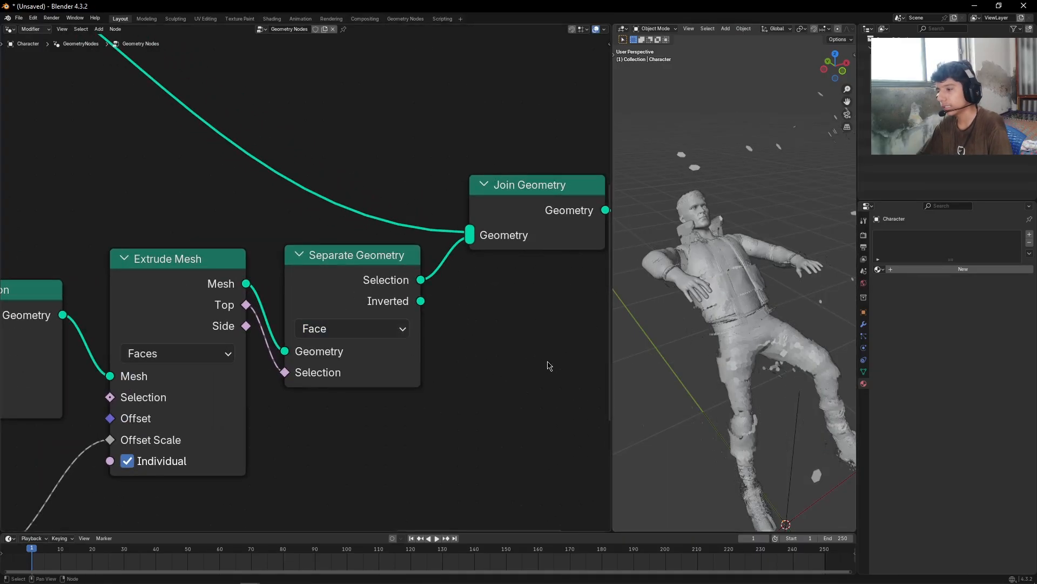
Move the Join Geometry and Group Output nodes further away from the second Separate Geometry node to make room.
{"action": "left_click_drag", "start_coordinate": [467, 369], "coordinate": [379, 372], "text": "alt"}
{"action": "scroll", "coordinate": [380, 371], "scroll_direction": "down", "scroll_amount": 1}
{"action": "left_click_drag", "start_coordinate": [382, 158], "coordinate": [589, 257]}
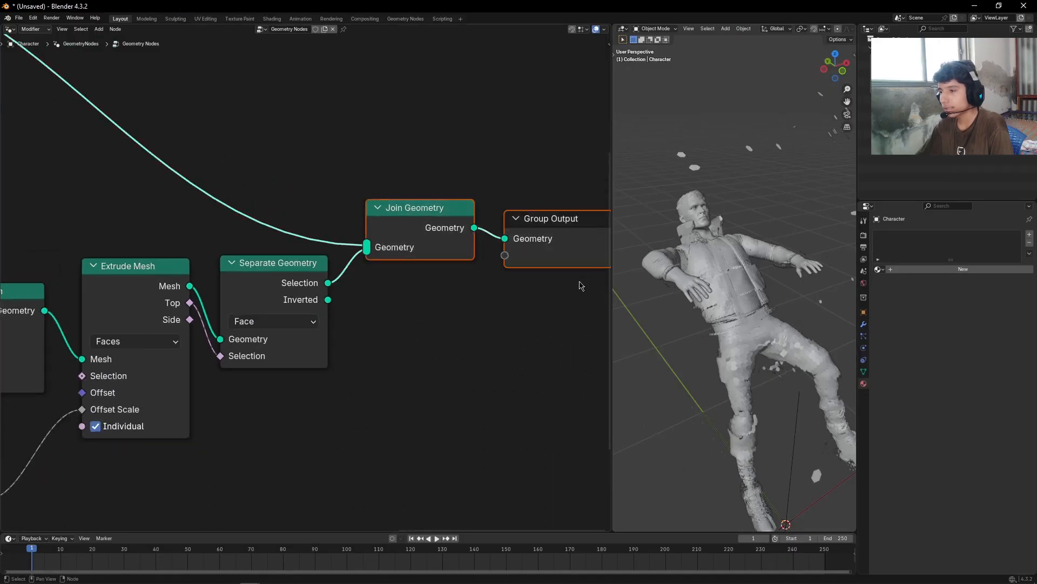
{"action": "scroll", "coordinate": [573, 282], "scroll_direction": "down", "scroll_amount": 1}
{"action": "left_click_drag", "start_coordinate": [533, 289], "coordinate": [490, 328], "text": "alt"}
{"action": "key", "text": "g"}
{"action": "left_click", "coordinate": [593, 259]}
{"action": "left_click", "coordinate": [446, 313]}
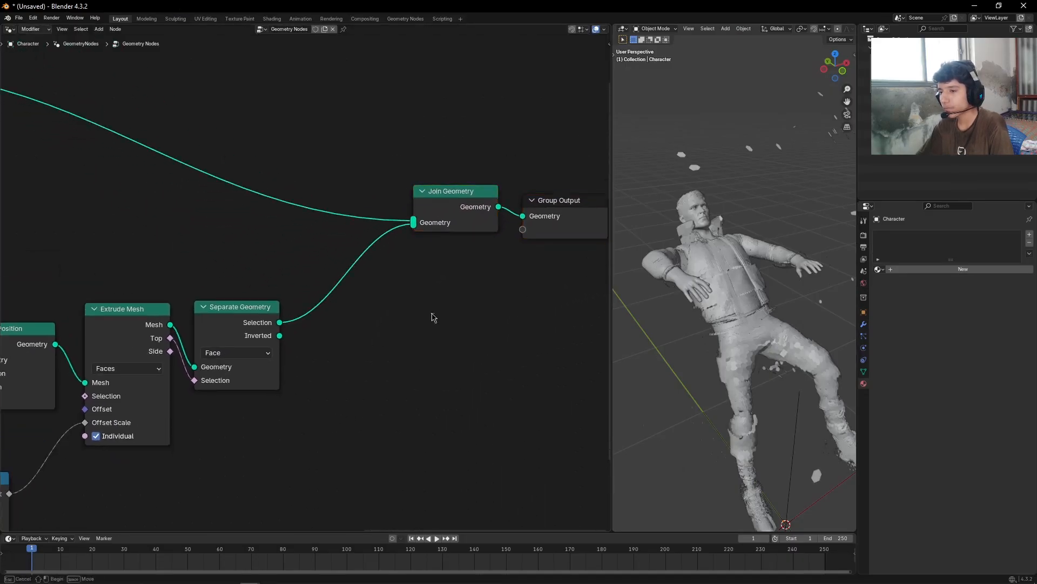
Add a Scale Elements node beside the second Separate Geometry node.
{"action": "left_click_drag", "start_coordinate": [418, 325], "coordinate": [372, 284], "text": "alt"}
{"action": "key", "text": "shift+a"}
{"action": "type", "text": "sc"}
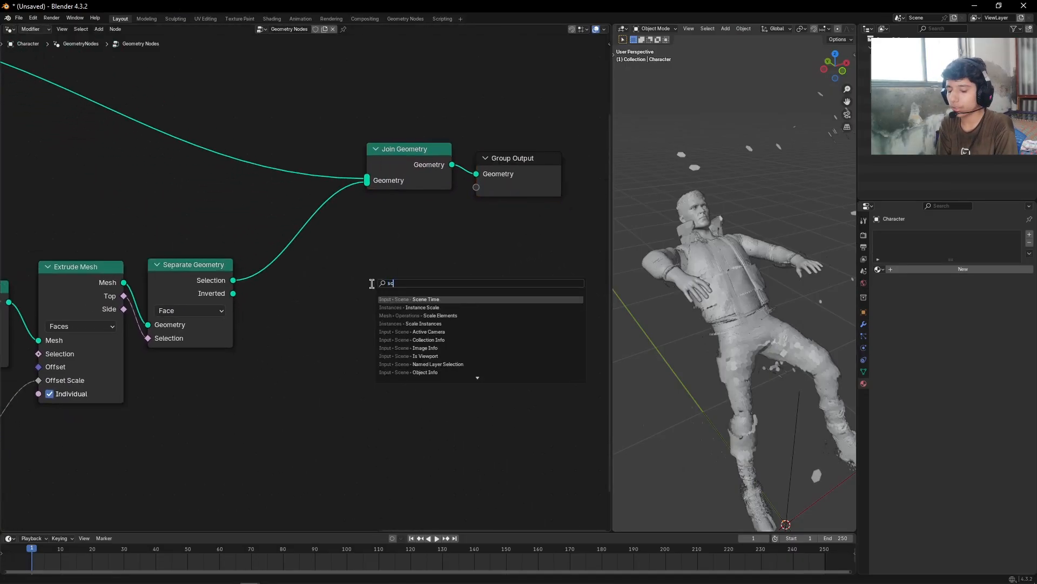
{"action": "type", "text": "ale"}
{"action": "key", "text": "Down"}
{"action": "key", "text": "Return"}
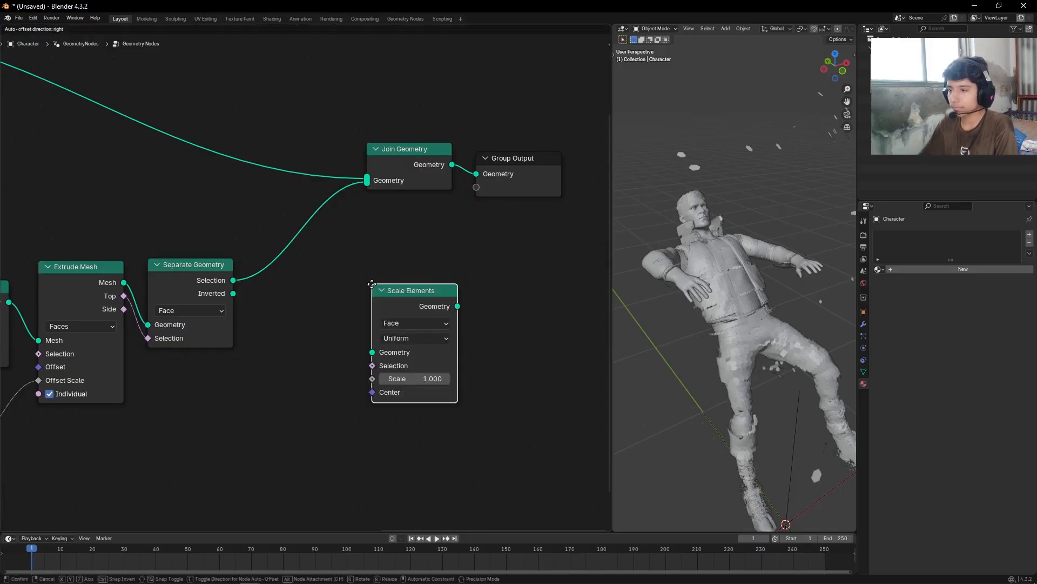
{"action": "left_click", "coordinate": [296, 320]}
Connect the second Separate Geometry's Inverted output to Scale Elements' Geometry input and move Scale Elements closer.
{"action": "left_click_drag", "start_coordinate": [233, 293], "coordinate": [256, 282]}
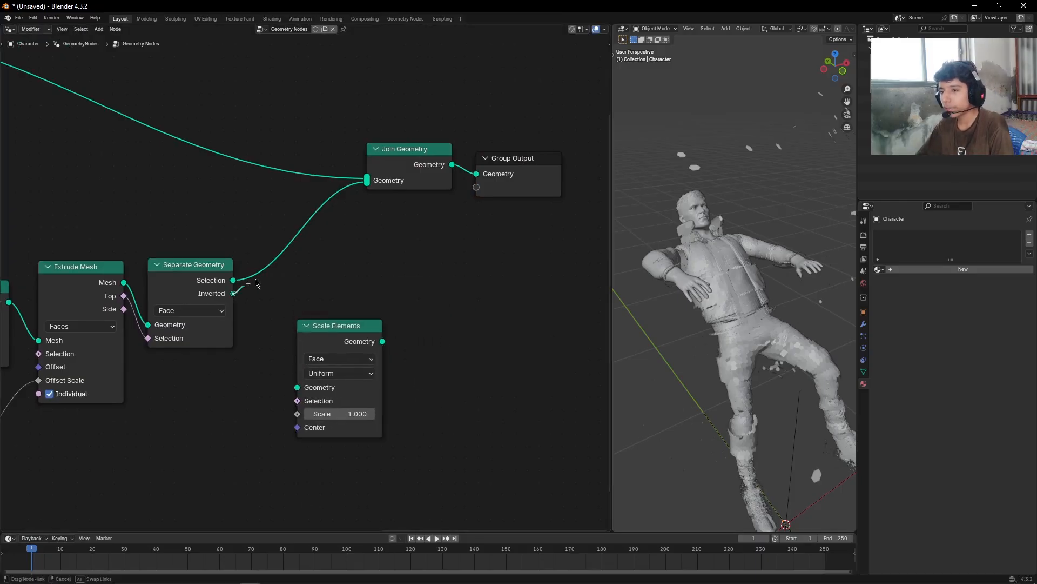
{"action": "left_click_drag", "start_coordinate": [207, 304], "coordinate": [297, 387]}
{"action": "left_click_drag", "start_coordinate": [330, 348], "coordinate": [316, 317]}
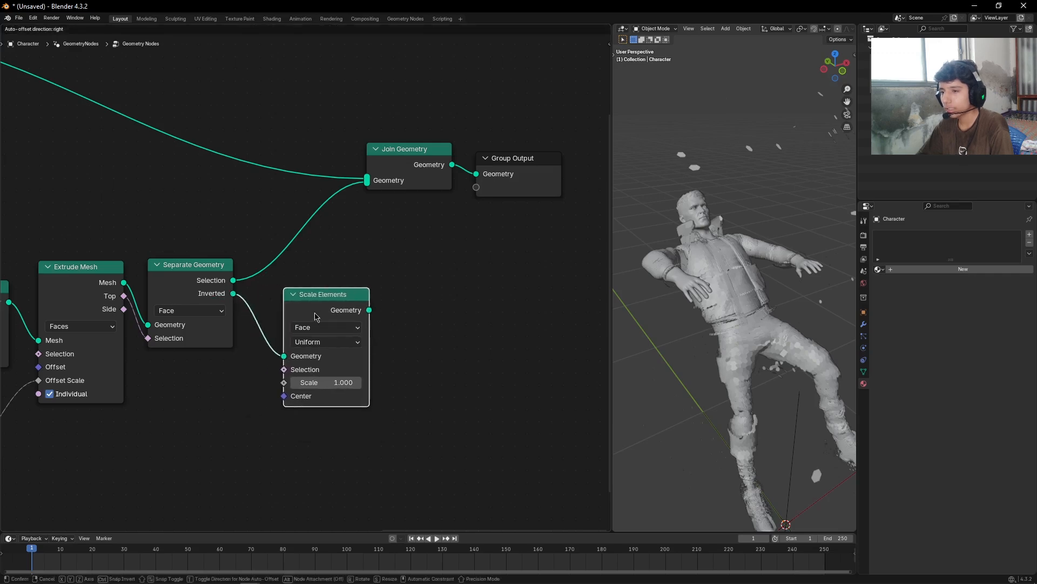
{"action": "left_click", "coordinate": [317, 317]}
Set the Scale value of the Scale Elements node to 0.7.
{"action": "scroll", "coordinate": [402, 409], "scroll_direction": "down", "scroll_amount": 3}
{"action": "scroll", "coordinate": [418, 355], "scroll_direction": "up", "scroll_amount": 4}
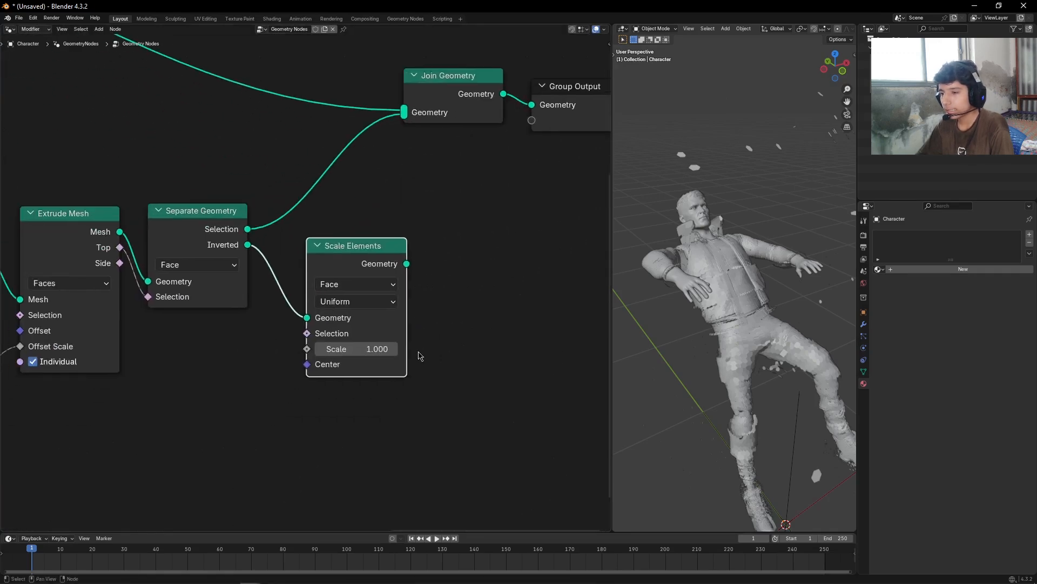
{"action": "left_click", "coordinate": [371, 349]}
{"action": "type", "text": ".7"}
{"action": "key", "text": "Return"}
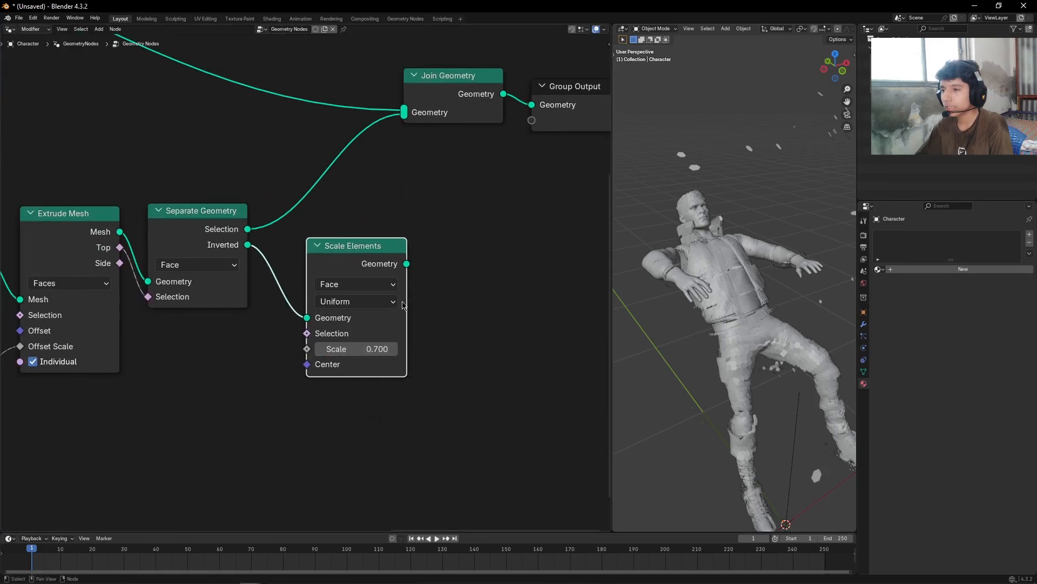
Move the linked Join Geometry and Group Output nodes further away and connect Scale Elements' Geometry output to Join Geometry.
{"action": "scroll", "coordinate": [437, 265], "scroll_direction": "down", "scroll_amount": 3}
{"action": "middle_click_drag", "start_coordinate": [480, 206], "coordinate": [438, 299]}
{"action": "left_click_drag", "start_coordinate": [389, 222], "coordinate": [540, 306]}
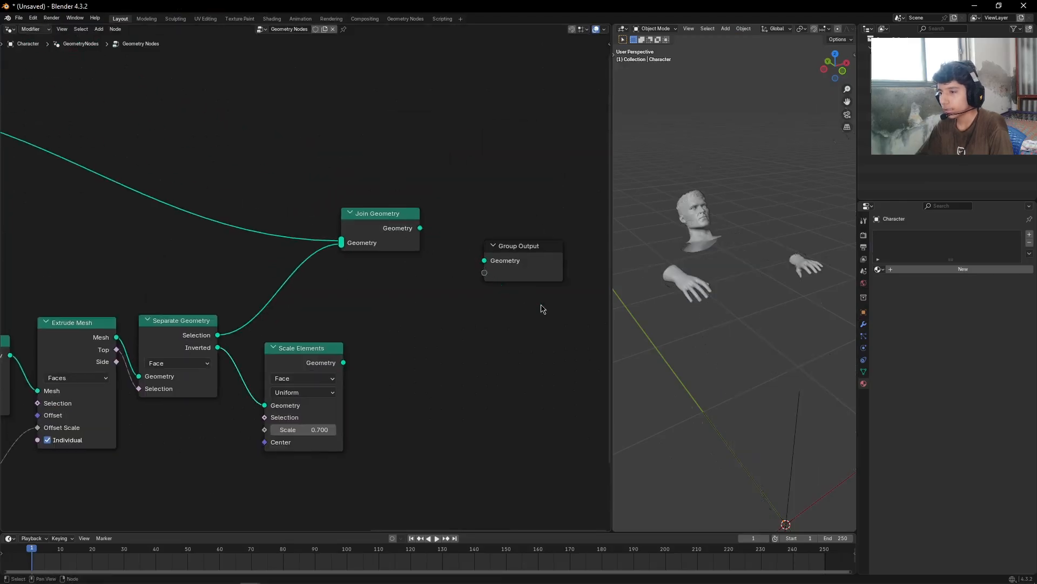
{"action": "left_click_drag", "start_coordinate": [484, 260], "coordinate": [434, 229]}
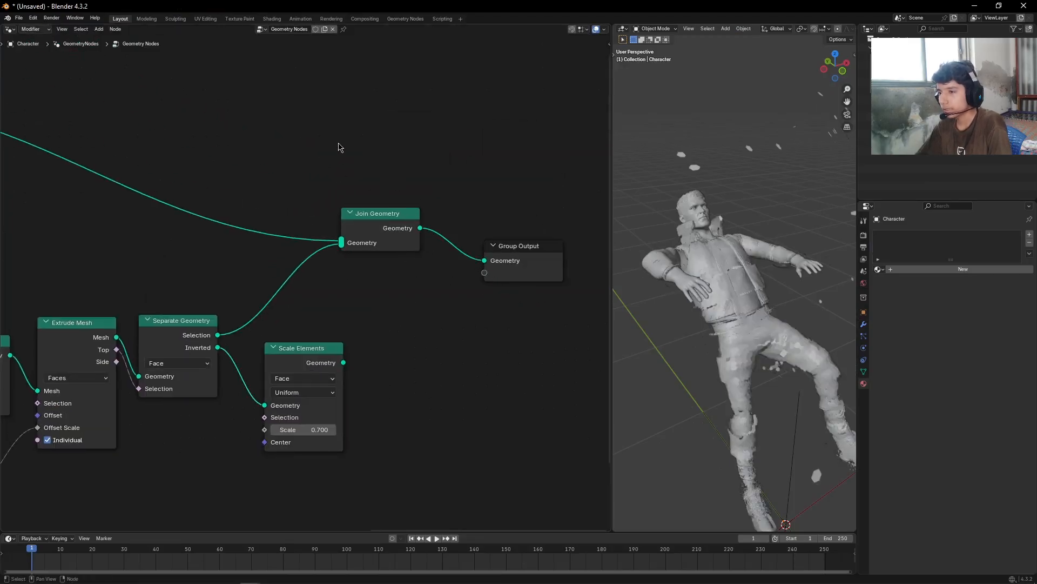
{"action": "left_click_drag", "start_coordinate": [338, 143], "coordinate": [560, 322]}
{"action": "left_click_drag", "start_coordinate": [384, 249], "coordinate": [486, 274]}
{"action": "left_click", "coordinate": [447, 336]}
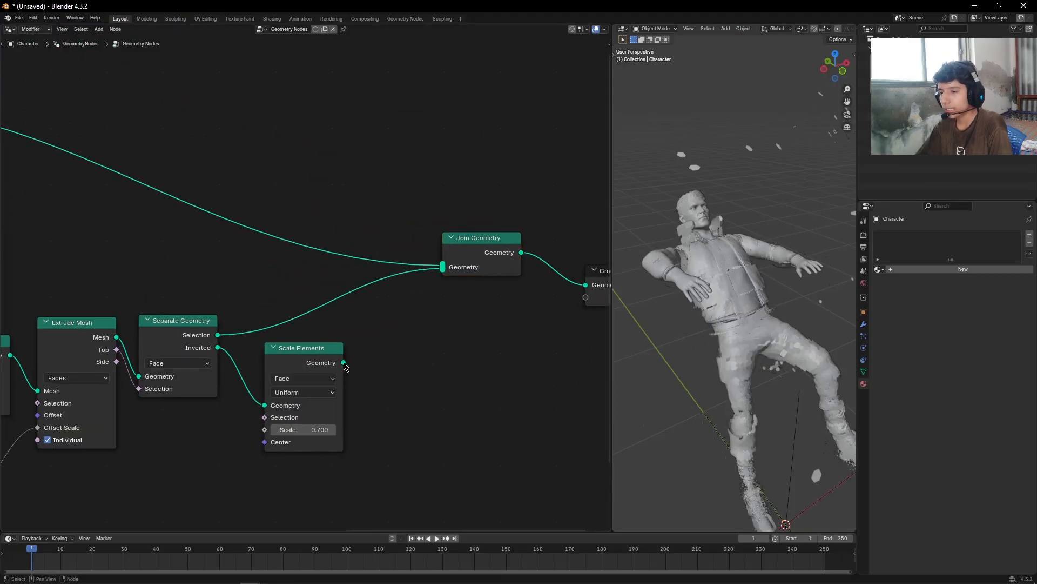
{"action": "left_click_drag", "start_coordinate": [344, 362], "coordinate": [445, 270]}
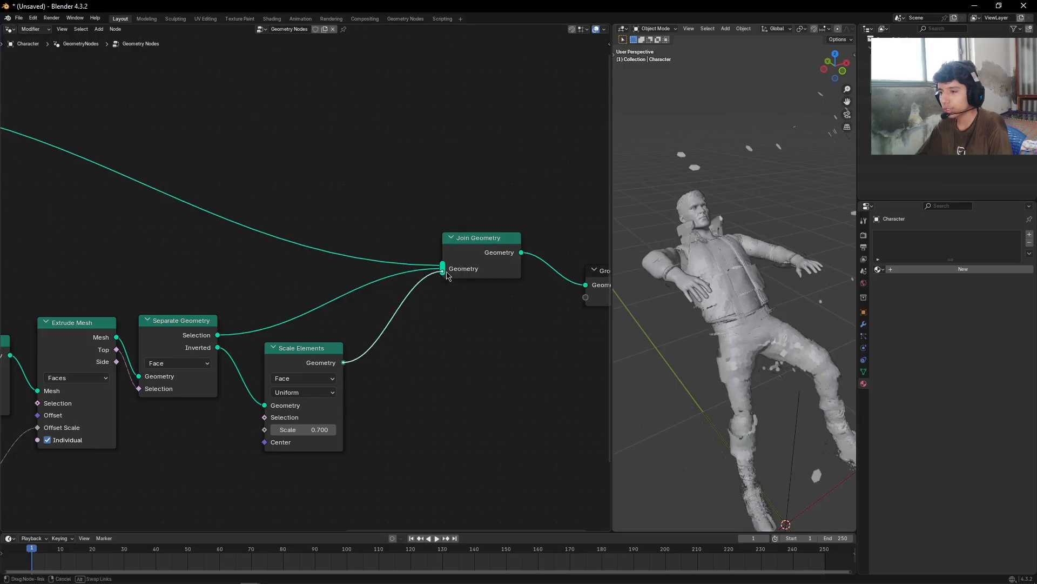
Cut the link from the first Separate Geometry's Selection output to Join Geometry.
{"action": "scroll", "coordinate": [461, 416], "scroll_direction": "down", "scroll_amount": 4}
{"action": "middle_click_drag", "start_coordinate": [146, 252], "coordinate": [303, 261]}
{"action": "scroll", "coordinate": [303, 261], "scroll_direction": "up", "scroll_amount": 1}
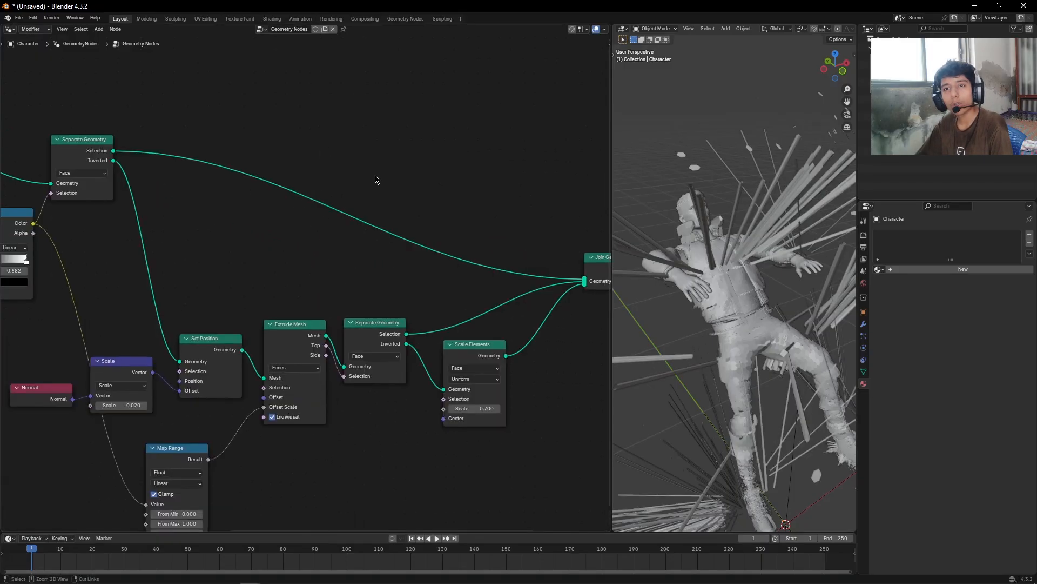
{"action": "right_click_drag", "start_coordinate": [393, 152], "coordinate": [236, 197], "text": "ctrl"}
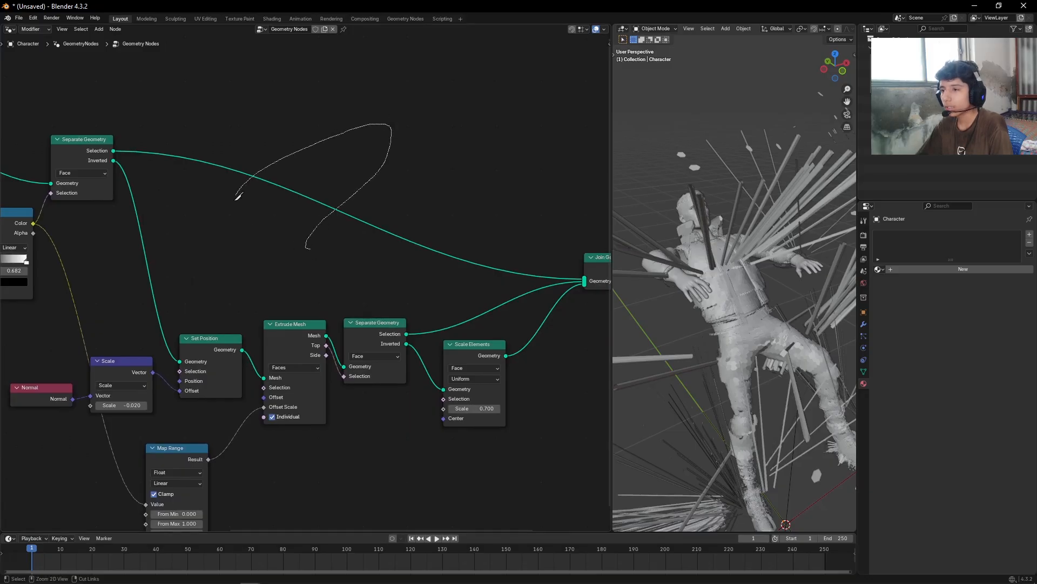
Cut the links leaving the Selection and Inverted outputs of the first Separate Geometry node.
{"action": "mouse_move", "coordinate": [390, 197]}
{"action": "right_mouse_down", "text": "ctrl"}
{"action": "mouse_move", "coordinate": [408, 165]}
{"action": "mouse_move", "coordinate": [323, 240]}
{"action": "right_mouse_up", "text": "ctrl"}
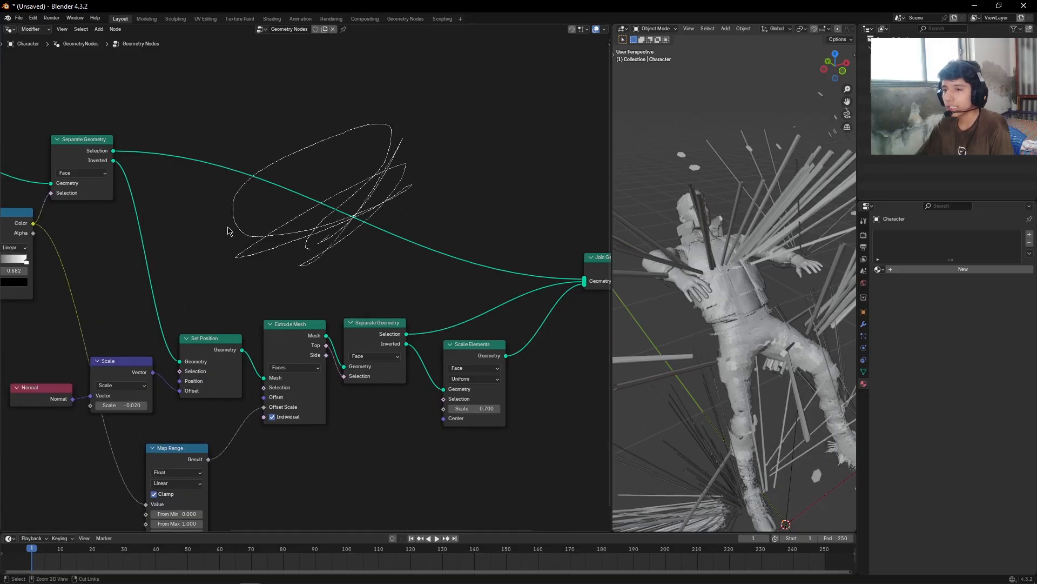
{"action": "right_click_drag", "start_coordinate": [228, 231], "coordinate": [232, 229], "text": "ctrl"}
{"action": "middle_click_drag", "start_coordinate": [255, 218], "coordinate": [371, 259]}
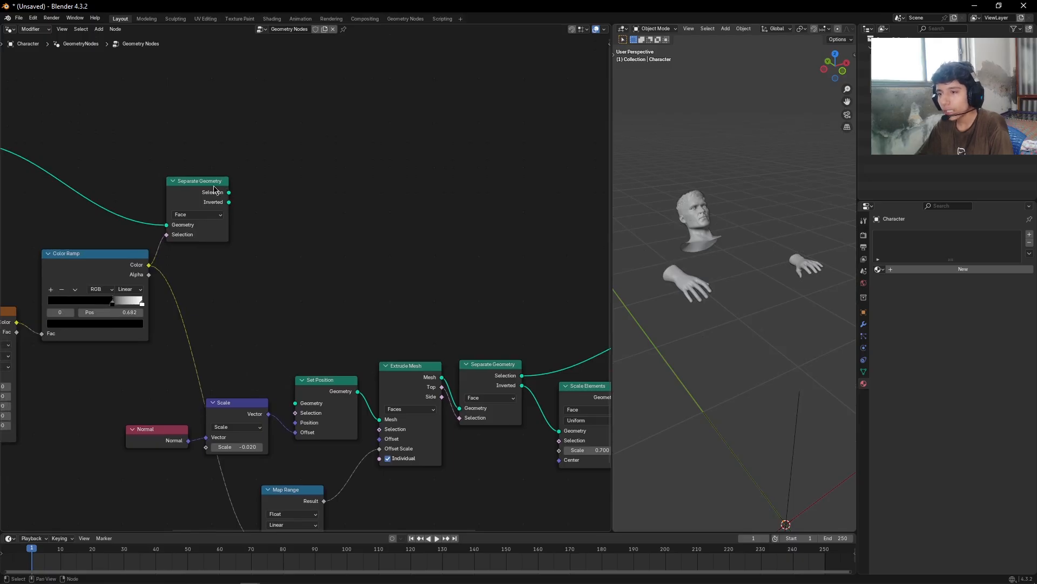
Link the first Separate Geometry node's Selection output to Set Position's geometry input and its Inverted output to Join Geometry.
{"action": "scroll", "coordinate": [274, 194], "scroll_direction": "up", "scroll_amount": 2}
{"action": "middle_click_drag", "start_coordinate": [282, 189], "coordinate": [295, 218]}
{"action": "left_click", "coordinate": [188, 195]}
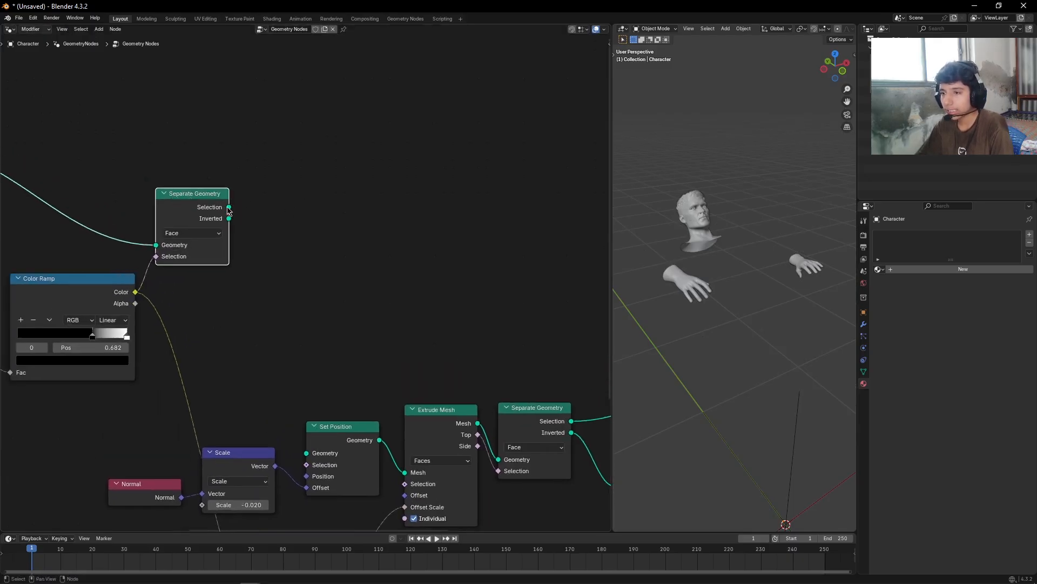
{"action": "left_click_drag", "start_coordinate": [228, 207], "coordinate": [305, 452]}
{"action": "scroll", "coordinate": [396, 260], "scroll_direction": "down", "scroll_amount": 2}
{"action": "middle_click_drag", "start_coordinate": [397, 259], "coordinate": [313, 284]}
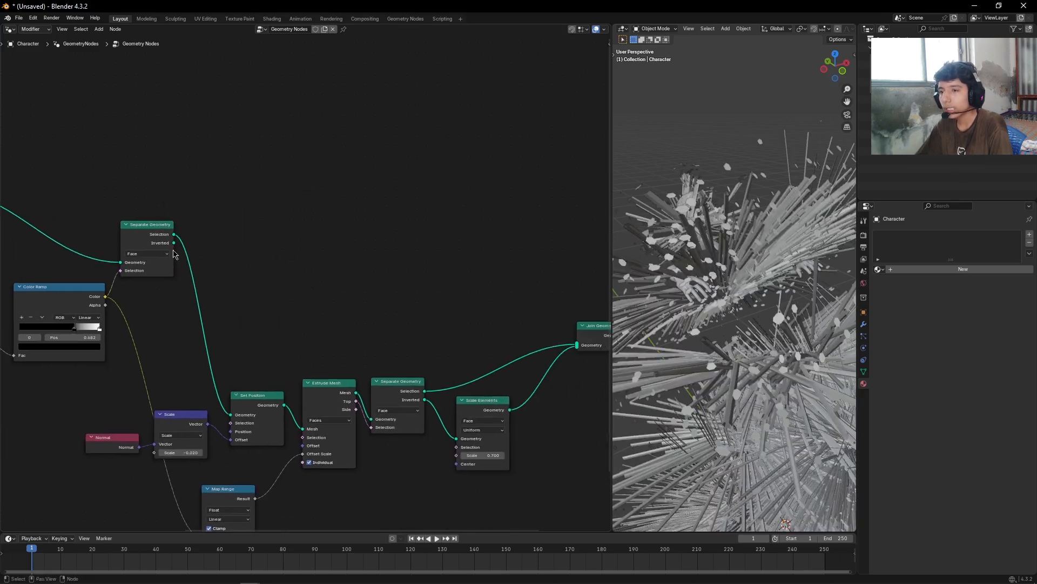
{"action": "left_click_drag", "start_coordinate": [174, 243], "coordinate": [577, 346]}
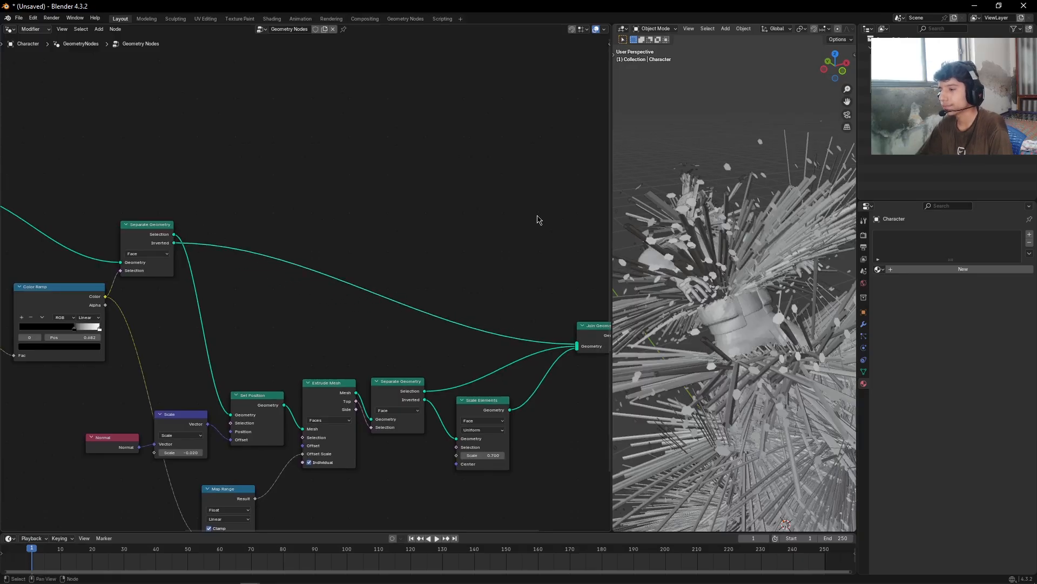
{"action": "key", "text": "shift+a"}
{"action": "type", "text": "s"}
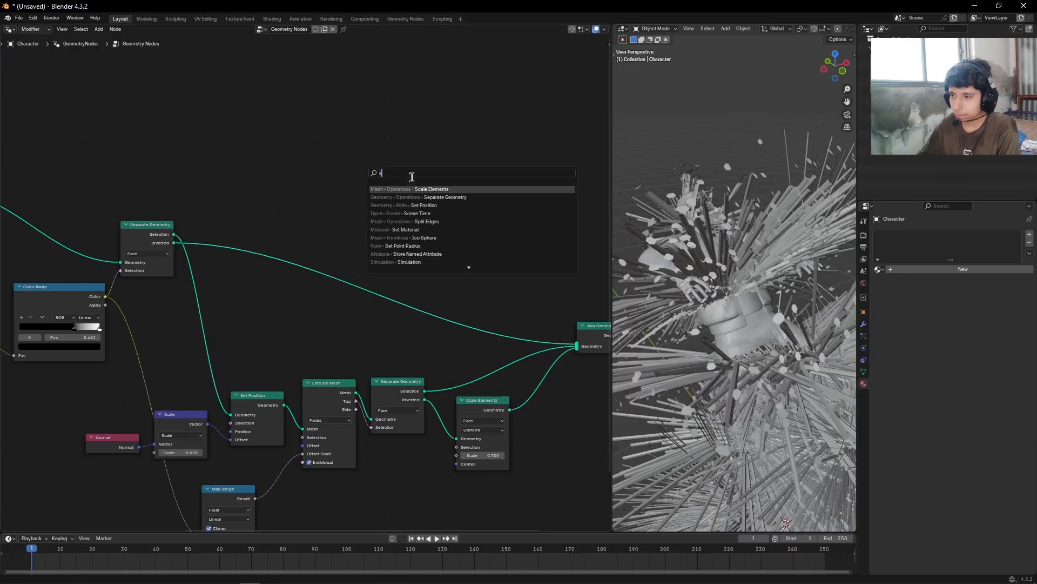
{"action": "key", "text": "Escape"}
{"action": "key", "text": "shift+a"}
{"action": "type", "text": "scal"}
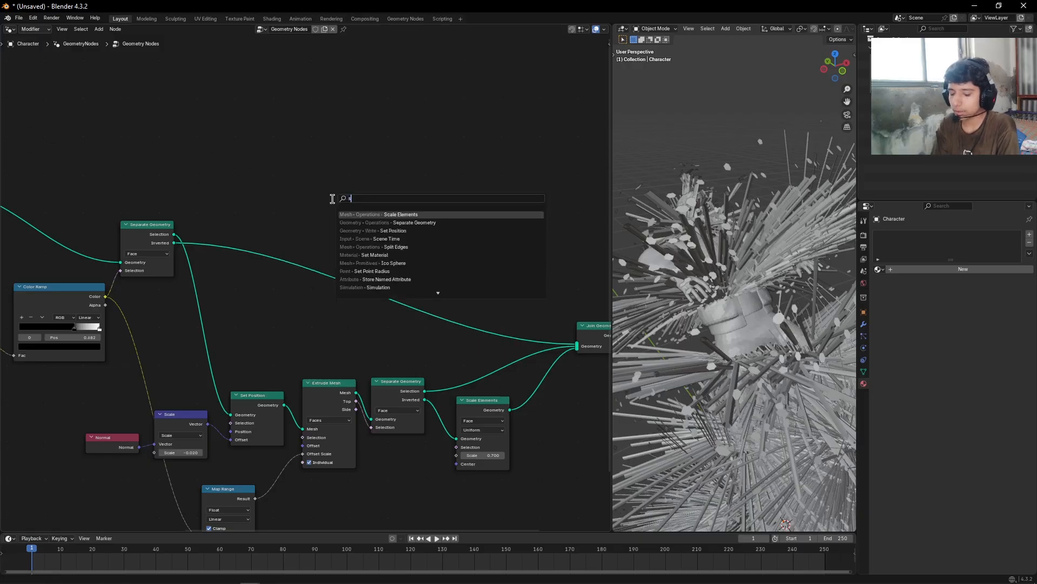
{"action": "key", "text": "Return"}
{"action": "key", "text": "Escape"}
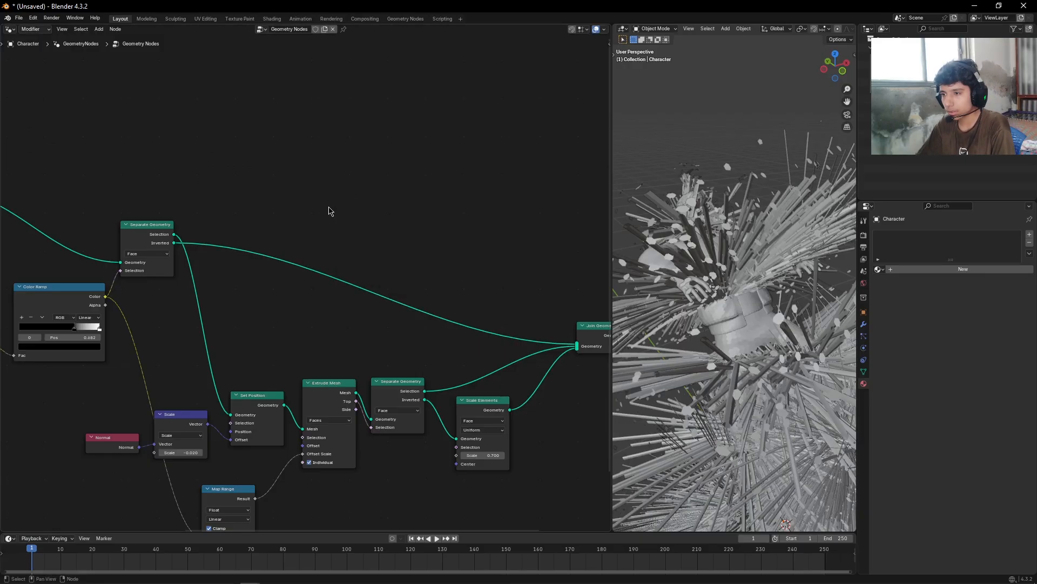
Insert a Scale Elements node between Separate Geometry's Inverted output and Join Geometry, and set its scale to 0.95.
{"action": "key", "text": "shift+a"}
{"action": "type", "text": "scale"}
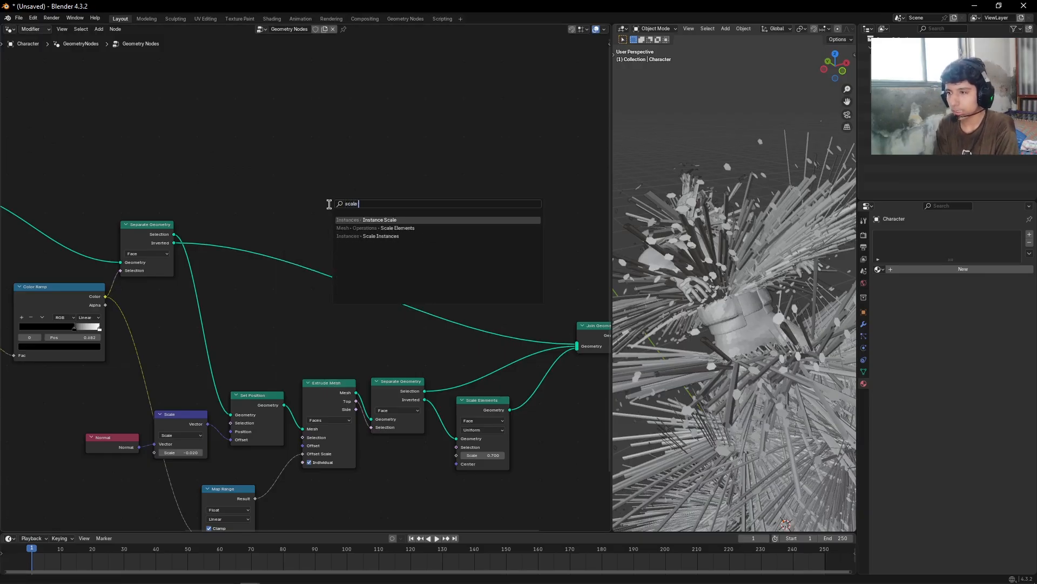
{"action": "type", "text": " e"}
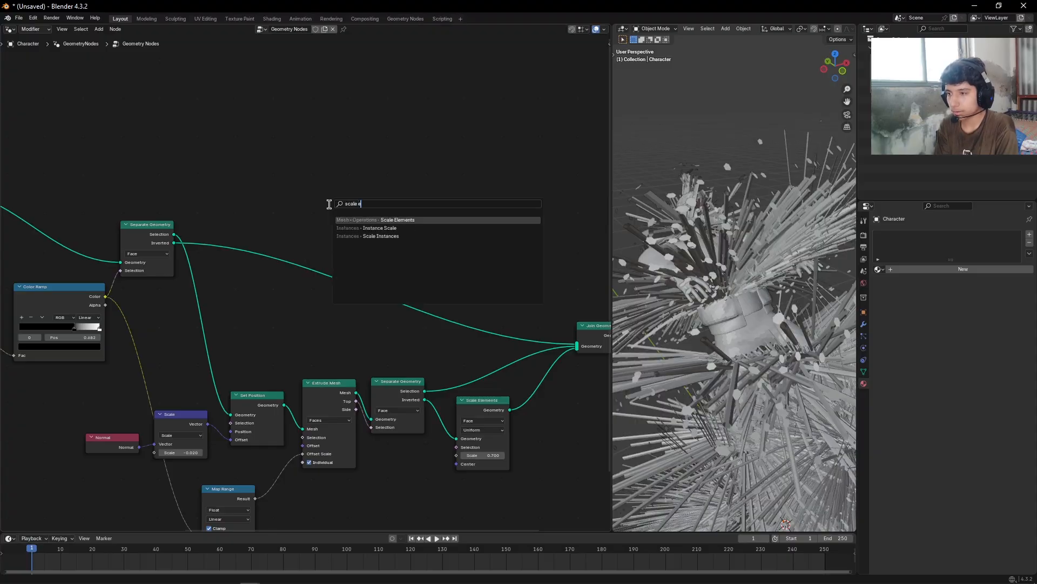
{"action": "key", "text": "Return"}
{"action": "left_click", "coordinate": [330, 253]}
{"action": "scroll", "coordinate": [385, 229], "scroll_direction": "up", "scroll_amount": 1}
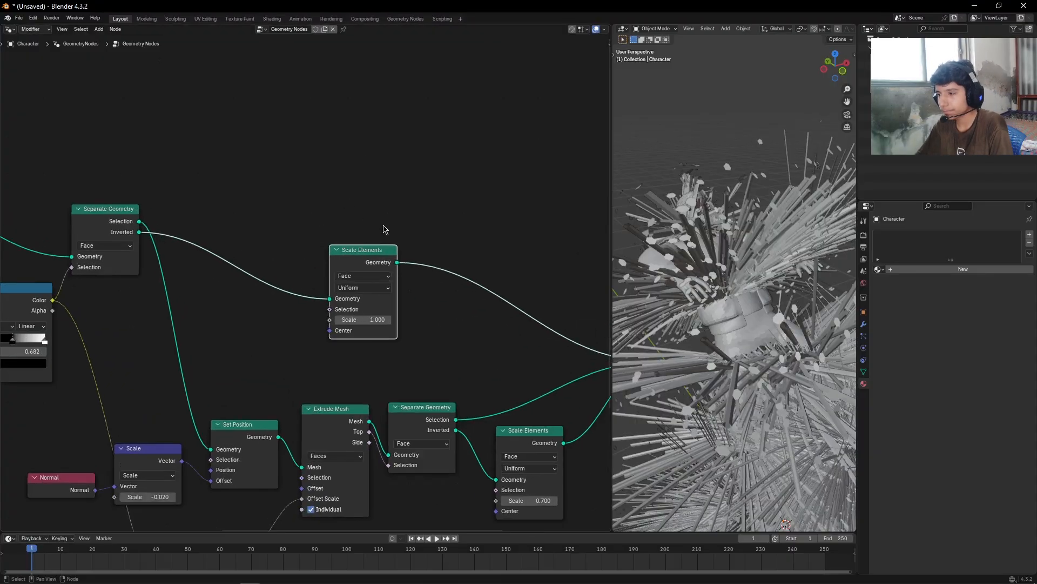
{"action": "scroll", "coordinate": [438, 335], "scroll_direction": "up", "scroll_amount": 2}
{"action": "left_click", "coordinate": [358, 320]}
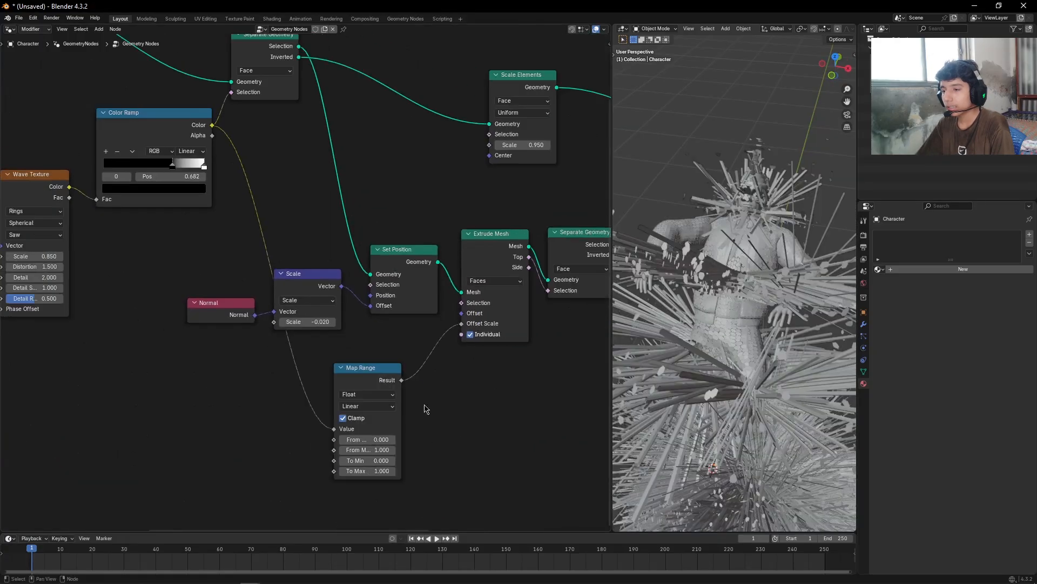
Set the Map Range node's To Min to 0.03 and To Max to 0.02.
{"action": "middle_click_drag", "start_coordinate": [425, 406], "coordinate": [411, 344]}
{"action": "left_click", "coordinate": [344, 311]}
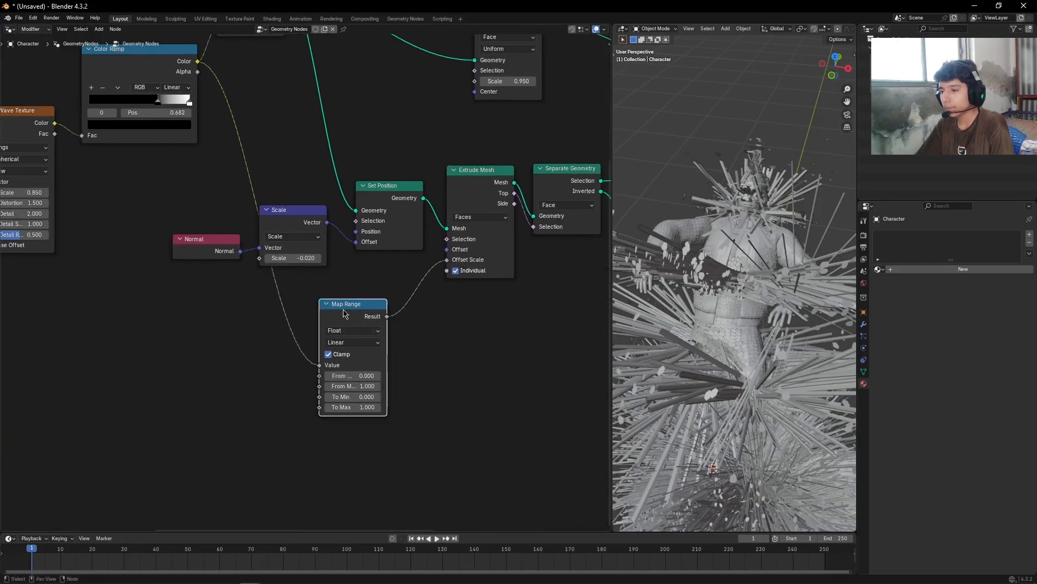
{"action": "middle_click_drag", "start_coordinate": [391, 384], "coordinate": [344, 310]}
{"action": "scroll", "coordinate": [387, 389], "scroll_direction": "up", "scroll_amount": 4}
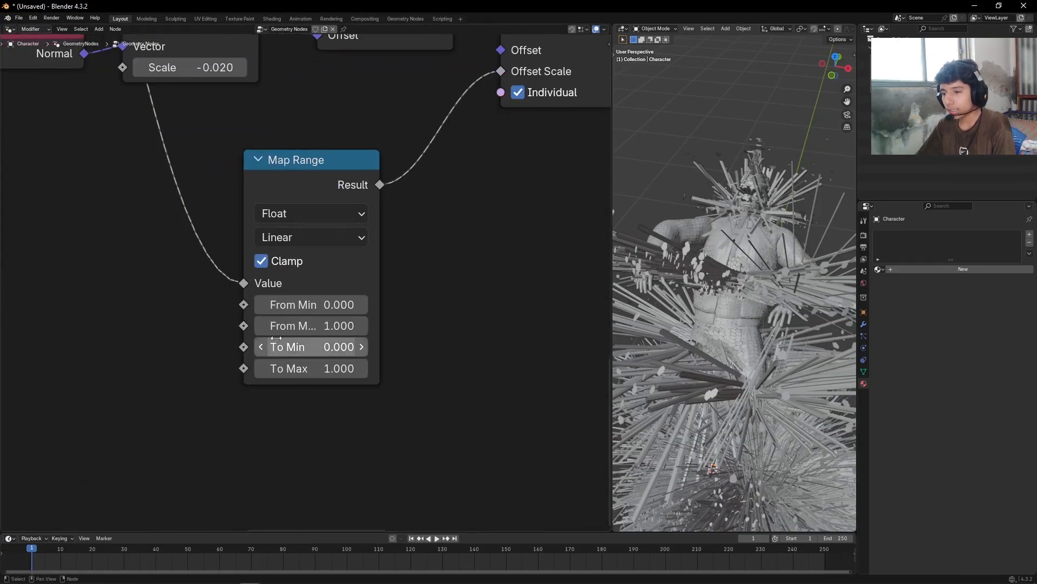
{"action": "left_click", "coordinate": [317, 346]}
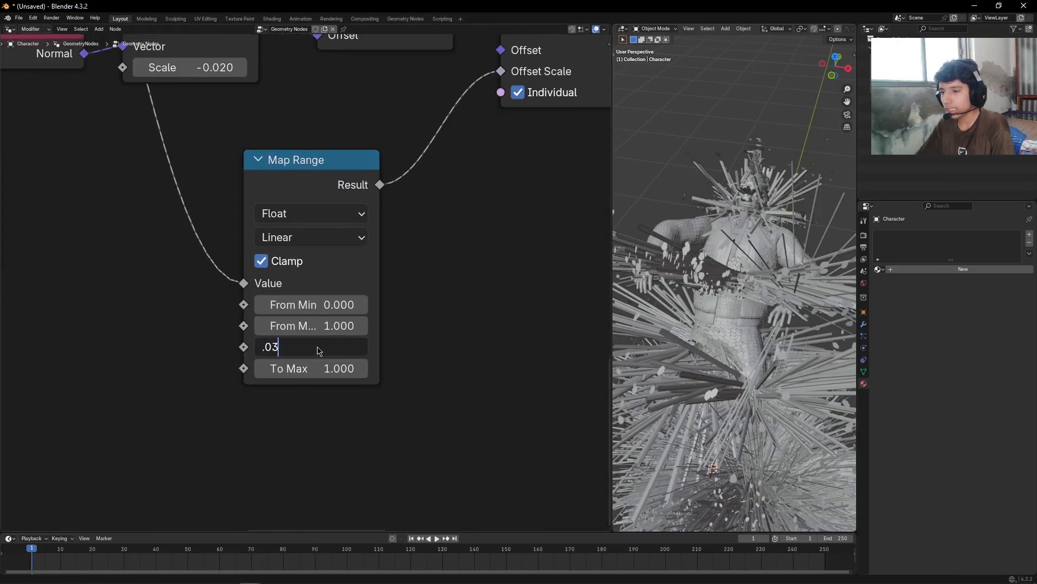
{"action": "type", "text": ".03"}
{"action": "key", "text": "Return"}
{"action": "left_click", "coordinate": [291, 373]}
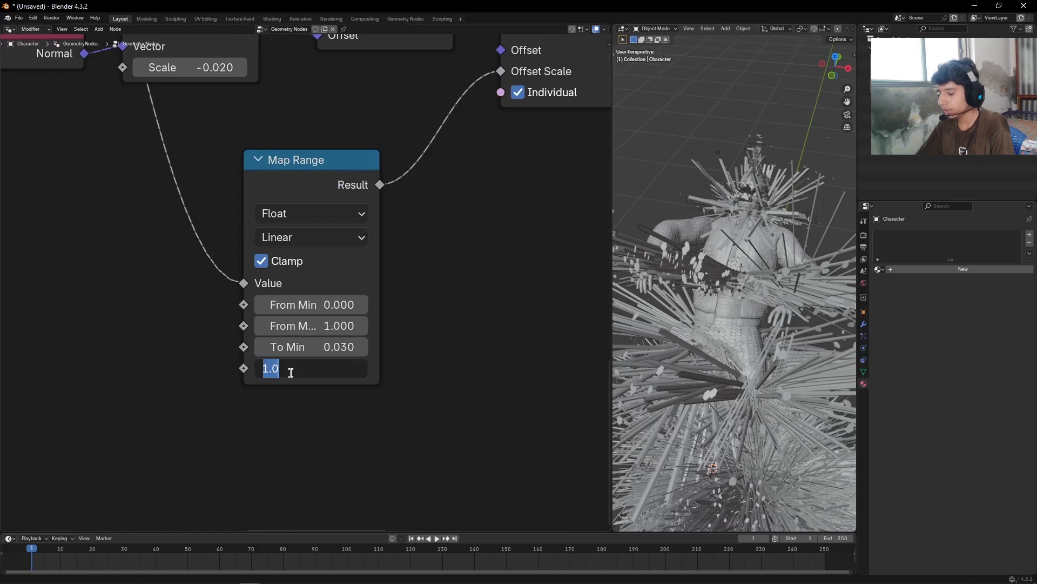
{"action": "key", "text": "Return"}
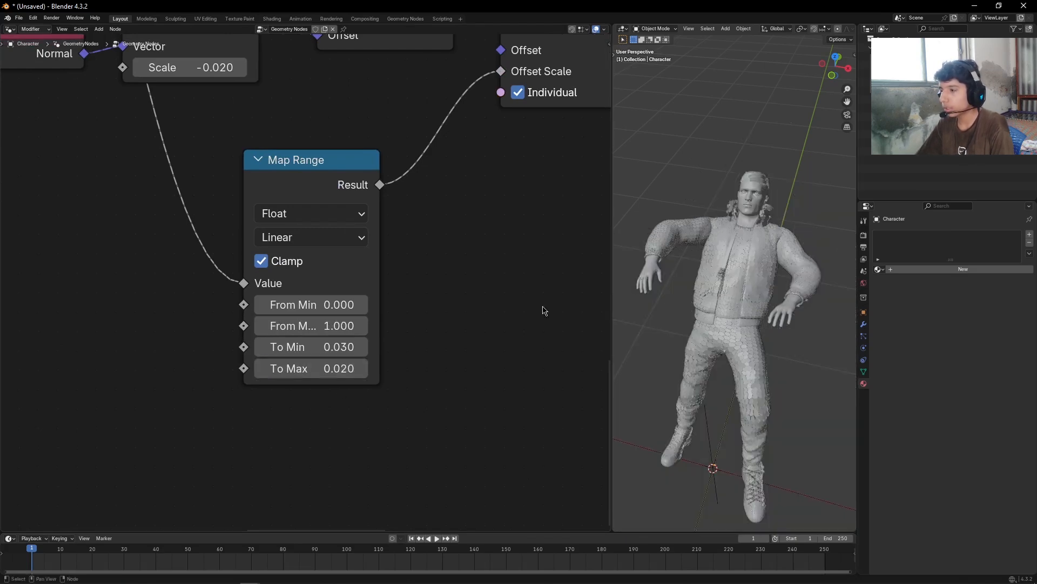
Examine the extruded hexagonal panels on the character's jacket and trousers up close and from several angles.
{"action": "scroll", "coordinate": [767, 359], "scroll_direction": "up", "scroll_amount": 2}
{"action": "middle_click_drag", "start_coordinate": [778, 372], "coordinate": [737, 373]}
{"action": "scroll", "coordinate": [739, 388], "scroll_direction": "up", "scroll_amount": 6}
{"action": "scroll", "coordinate": [738, 363], "scroll_direction": "down", "scroll_amount": 5}
{"action": "middle_click_drag", "start_coordinate": [746, 297], "coordinate": [671, 459], "text": "shift"}
{"action": "scroll", "coordinate": [724, 354], "scroll_direction": "down", "scroll_amount": 3}
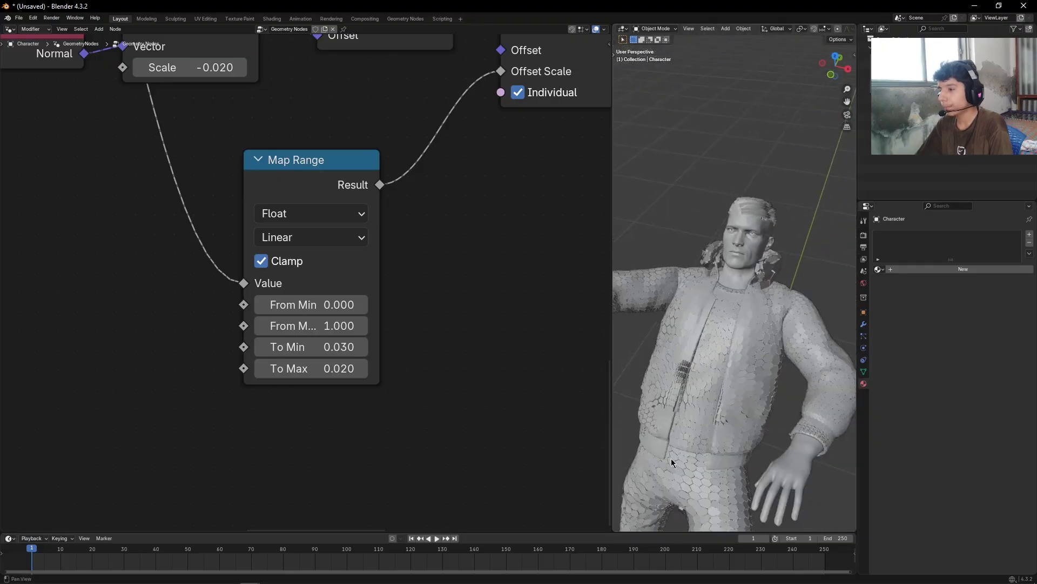
{"action": "middle_click_drag", "start_coordinate": [671, 459], "coordinate": [770, 273]}
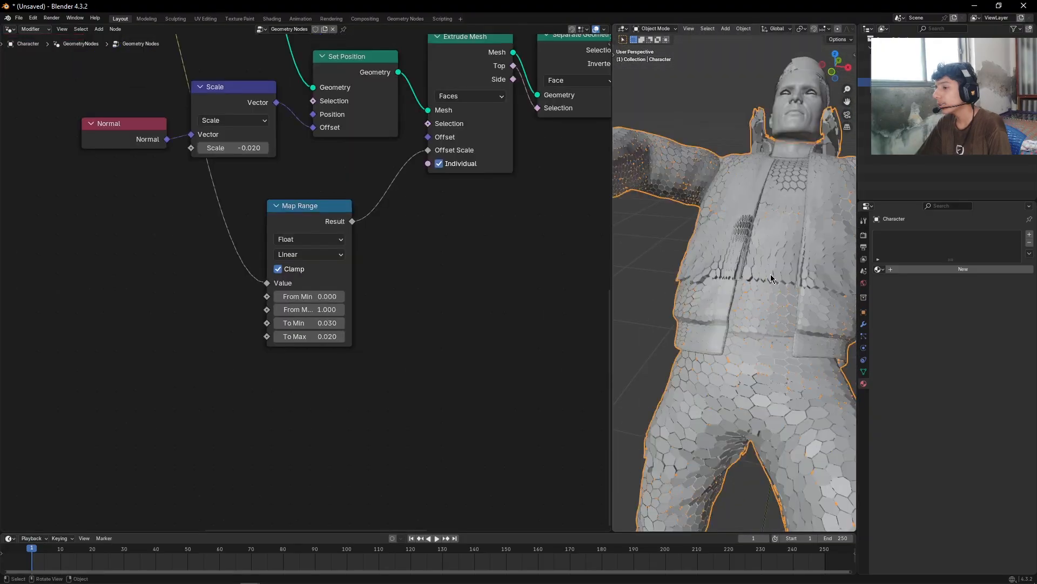
{"action": "scroll", "coordinate": [771, 274], "scroll_direction": "down", "scroll_amount": 3}
{"action": "middle_click_drag", "start_coordinate": [722, 343], "coordinate": [777, 300]}
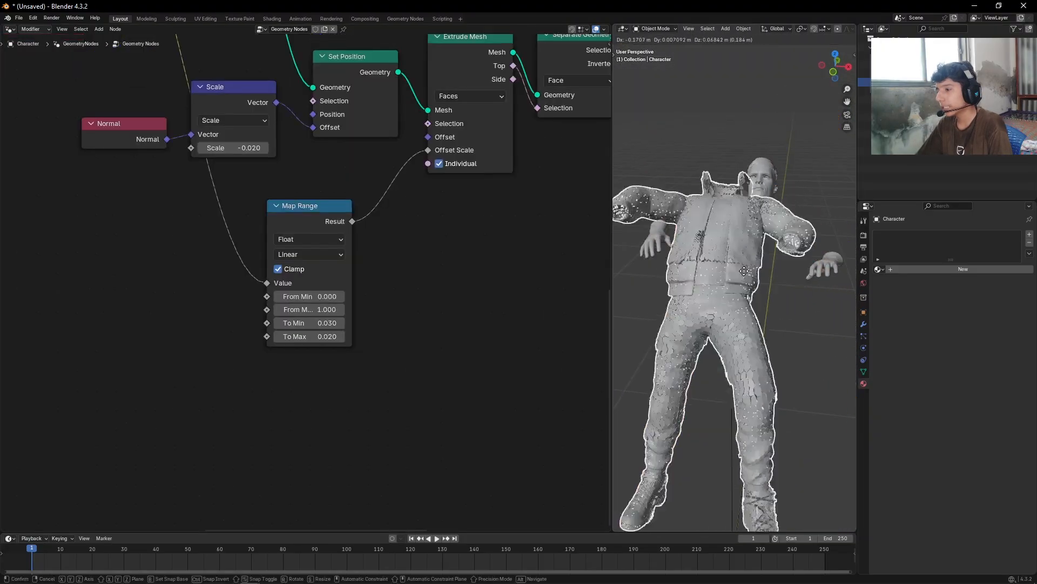
Add a Weighted Normal modifier to the character and enable Keep Sharp.
{"action": "left_click", "coordinate": [863, 323]}
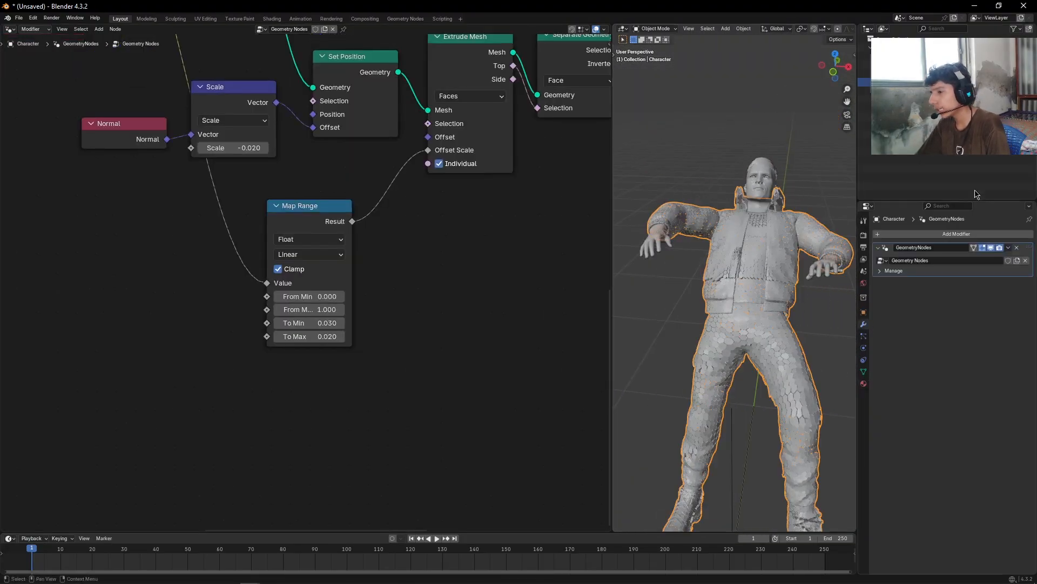
{"action": "left_click", "coordinate": [955, 234]}
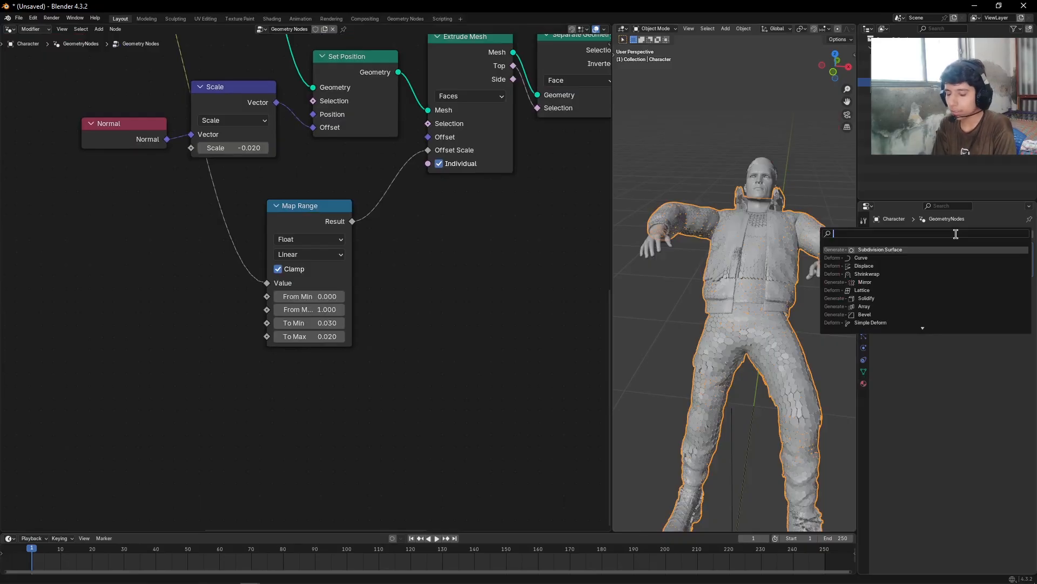
{"action": "type", "text": "we"}
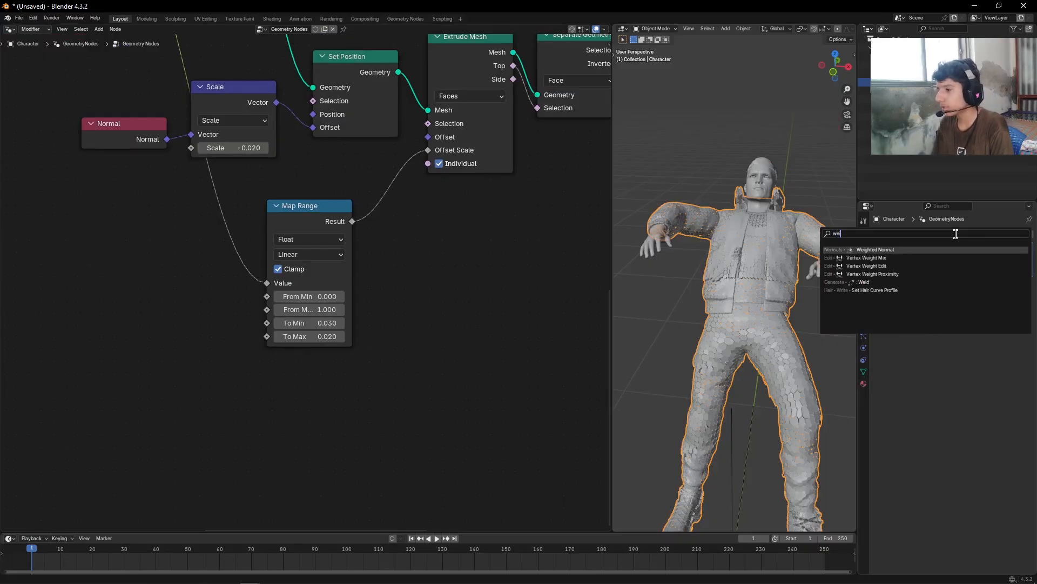
{"action": "key", "text": "Return"}
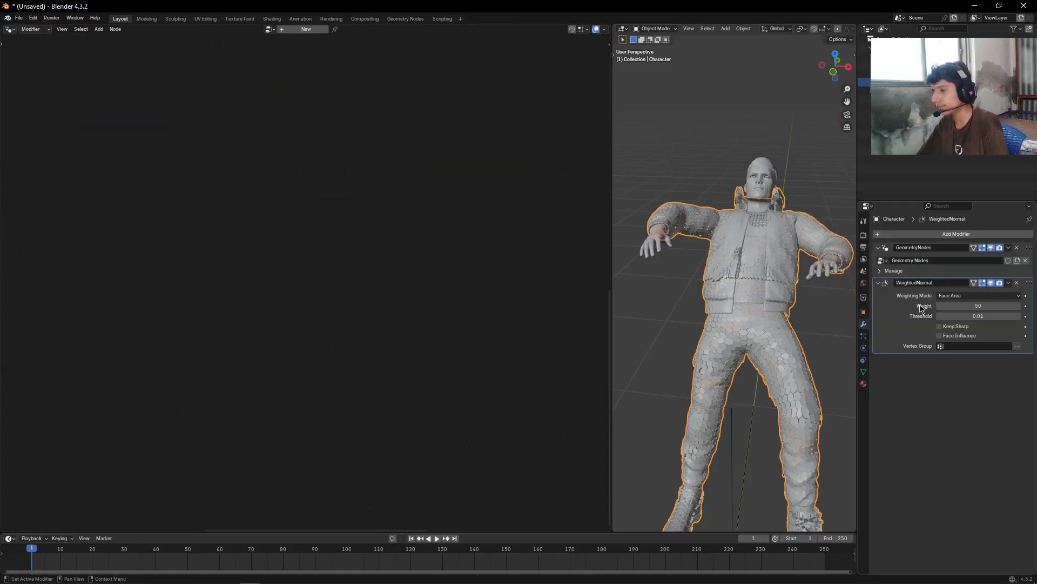
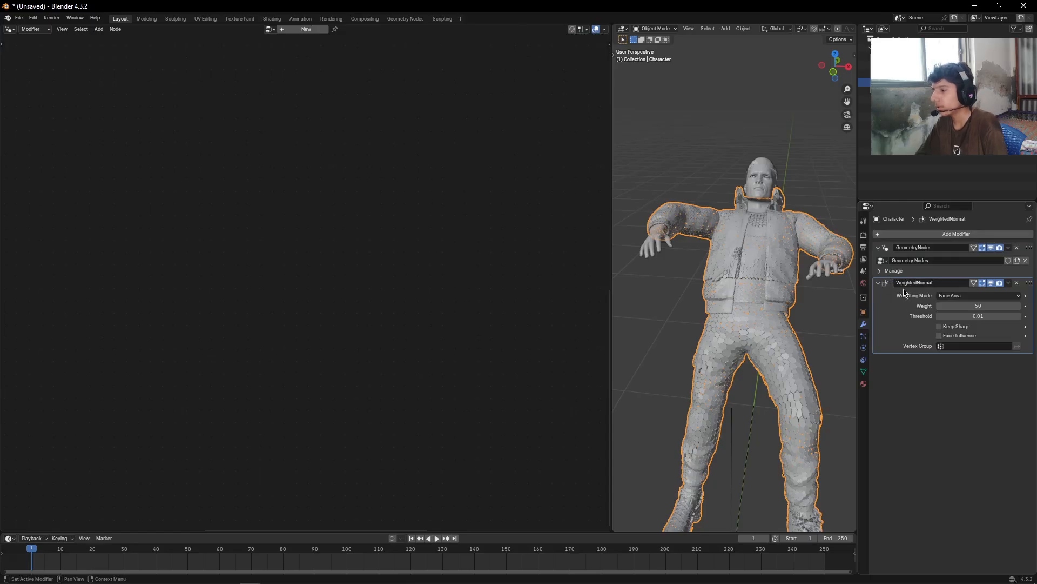
{"action": "left_click", "coordinate": [940, 326]}
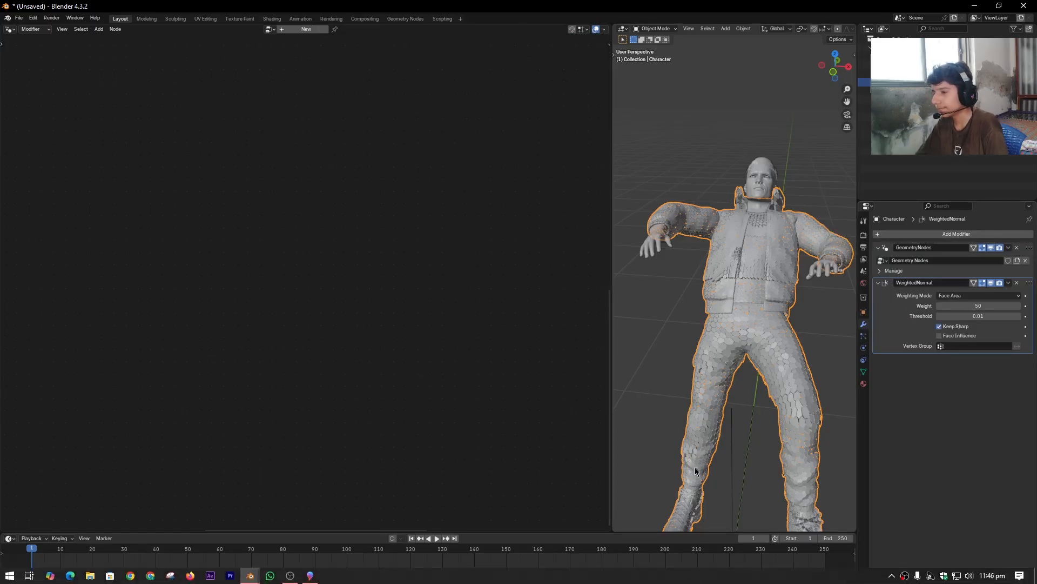
{"action": "scroll", "coordinate": [730, 393], "scroll_direction": "up", "scroll_amount": 5}
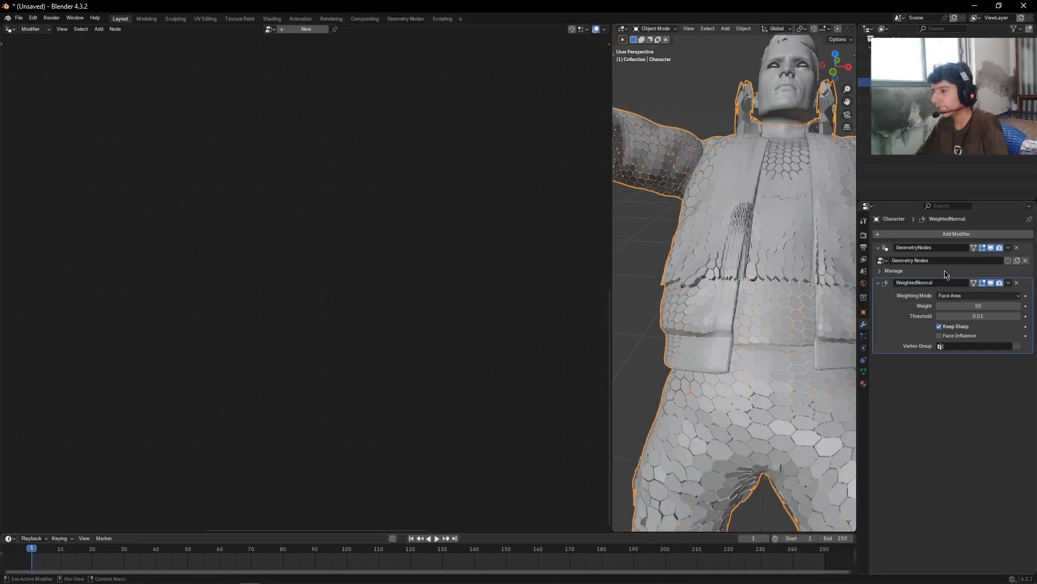
Make the character's Geometry Nodes modifier active again so its node tree is shown for editing.
{"action": "left_click", "coordinate": [947, 271]}
{"action": "left_click", "coordinate": [887, 248]}
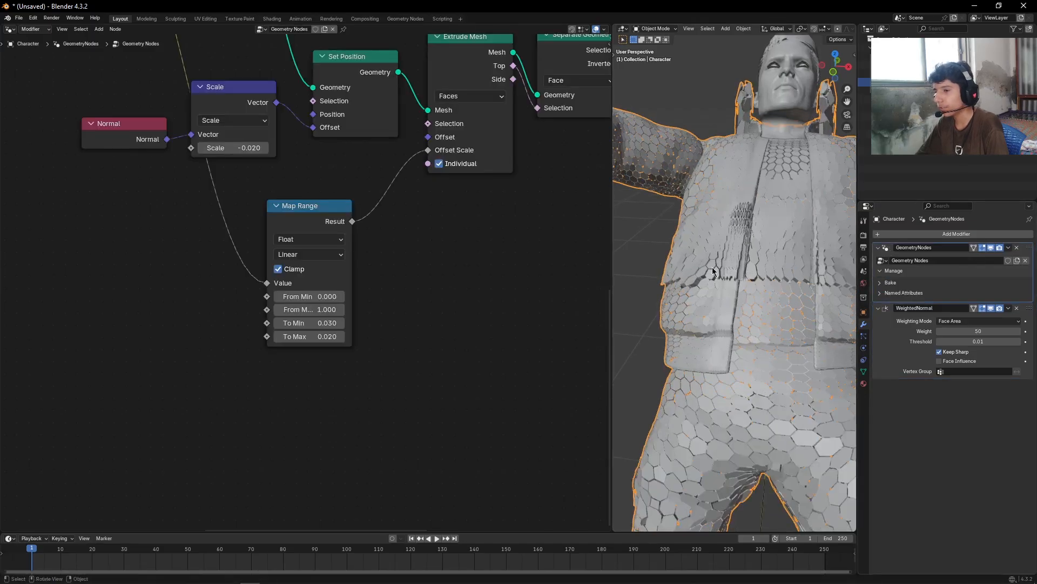
{"action": "middle_click_drag", "start_coordinate": [472, 226], "coordinate": [404, 349]}
{"action": "scroll", "coordinate": [372, 388], "scroll_direction": "down", "scroll_amount": 5}
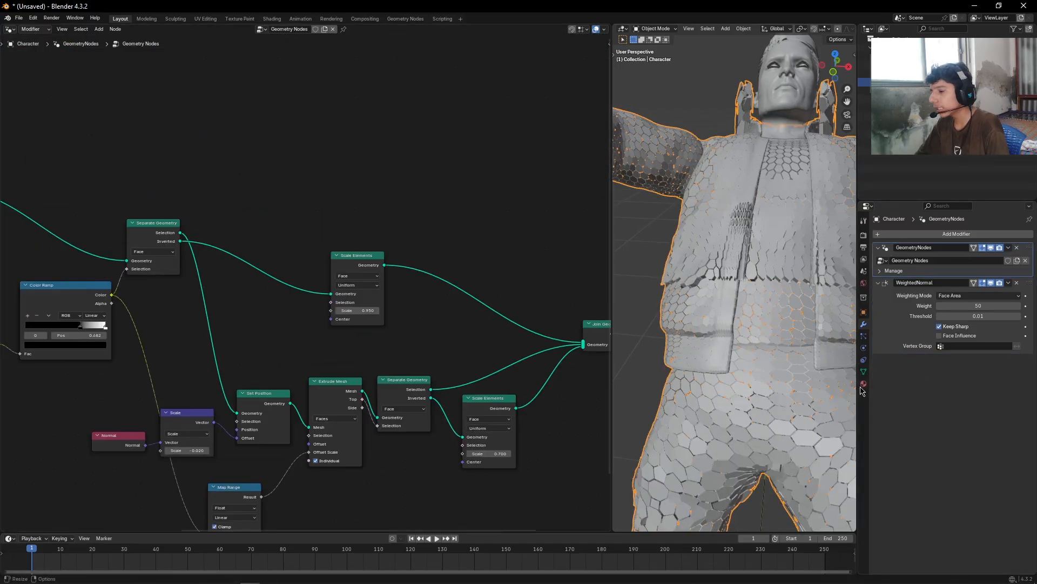
Add two material slots to the character and create a material named "Emmit" in the second slot.
{"action": "left_click", "coordinate": [863, 384]}
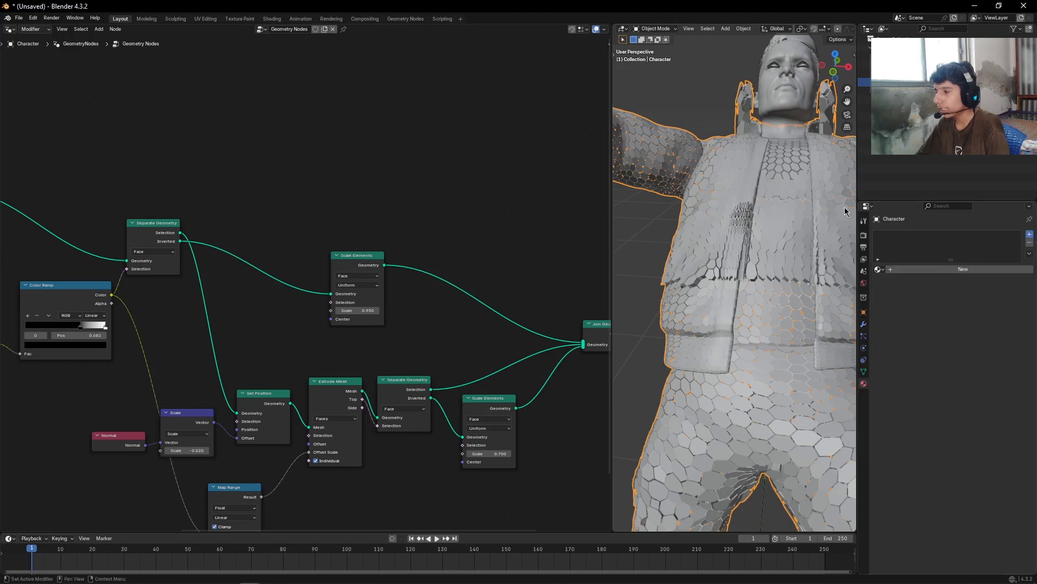
{"action": "left_click", "coordinate": [1029, 235]}
{"action": "left_click", "coordinate": [1030, 234]}
{"action": "left_click", "coordinate": [930, 289]}
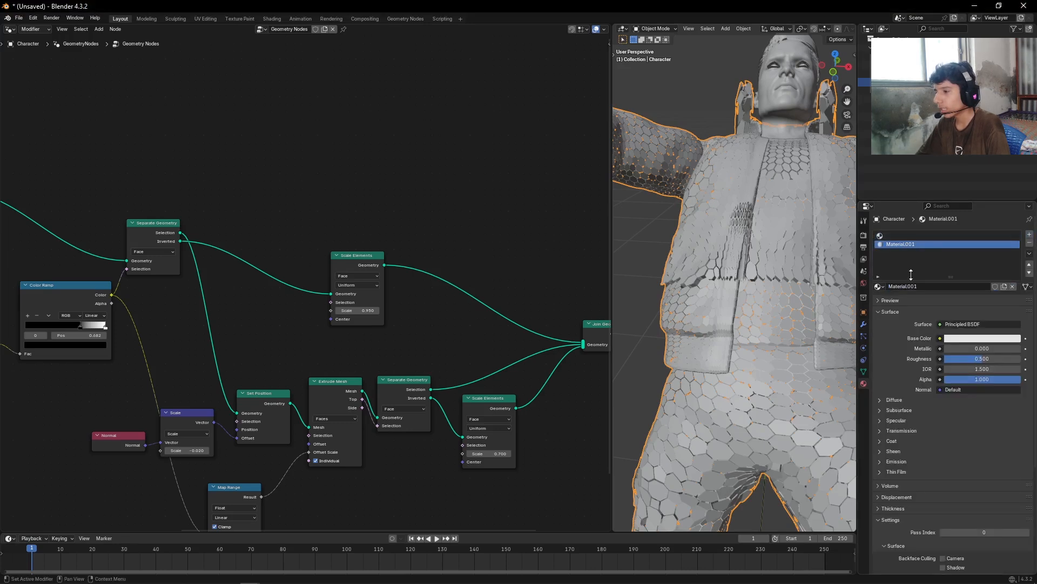
{"action": "left_click", "coordinate": [940, 286]}
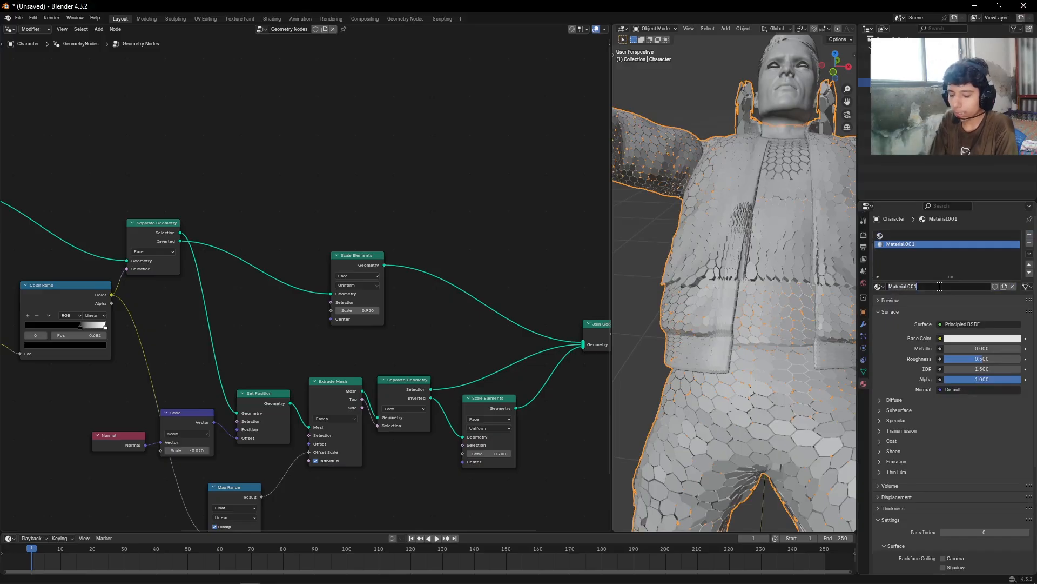
{"action": "type", "text": "Emmit"}
{"action": "key", "text": "Return"}
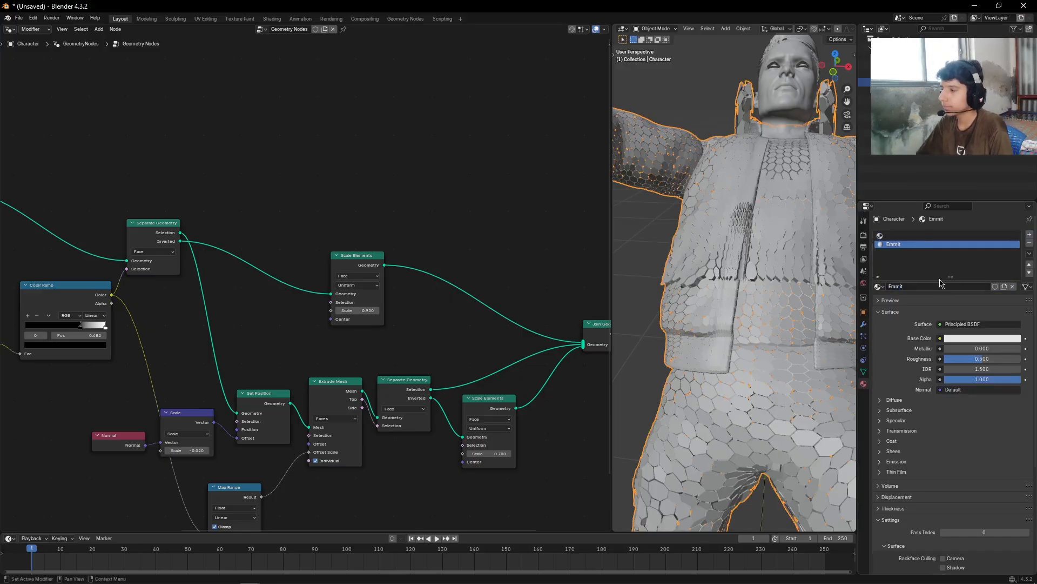
Create a new material named "Steel" in the character's first material slot.
{"action": "left_click", "coordinate": [916, 235]}
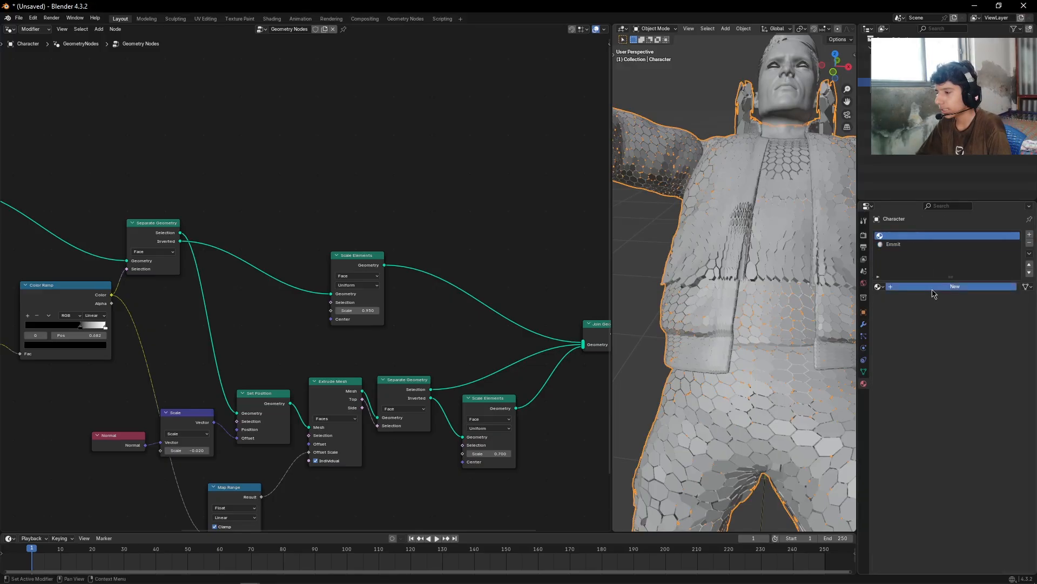
{"action": "left_click", "coordinate": [934, 293]}
{"action": "left_click", "coordinate": [932, 287]}
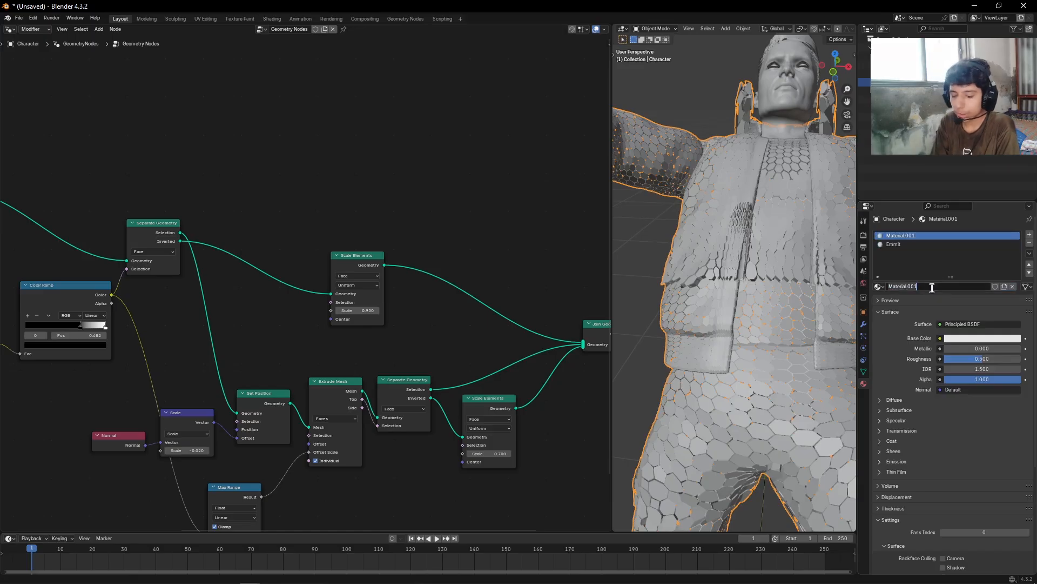
{"action": "key", "text": "Return"}
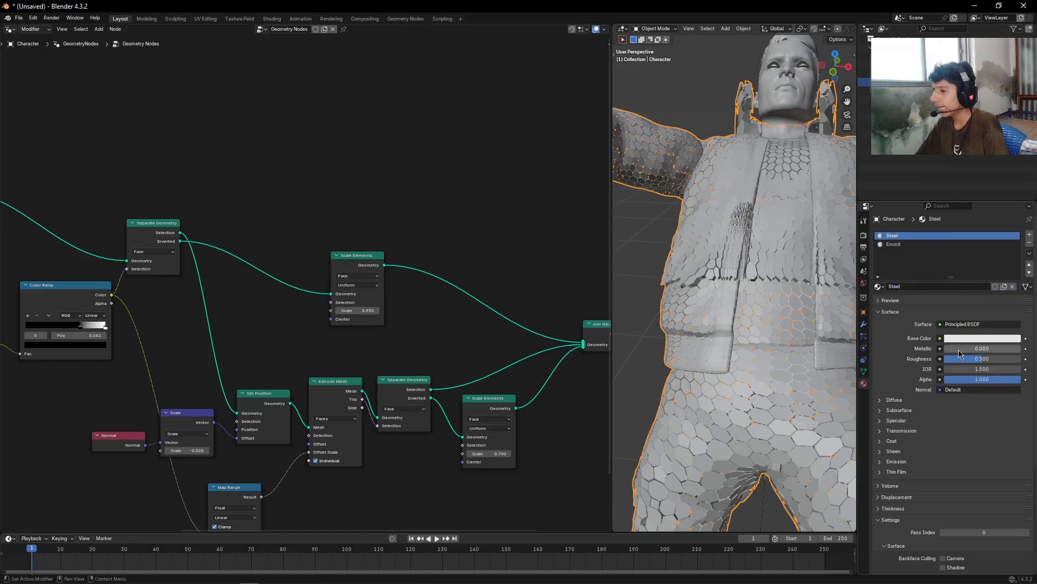
Darken the Steel material's base color to near black and set its Metallic value to 1.
{"action": "left_click", "coordinate": [969, 340]}
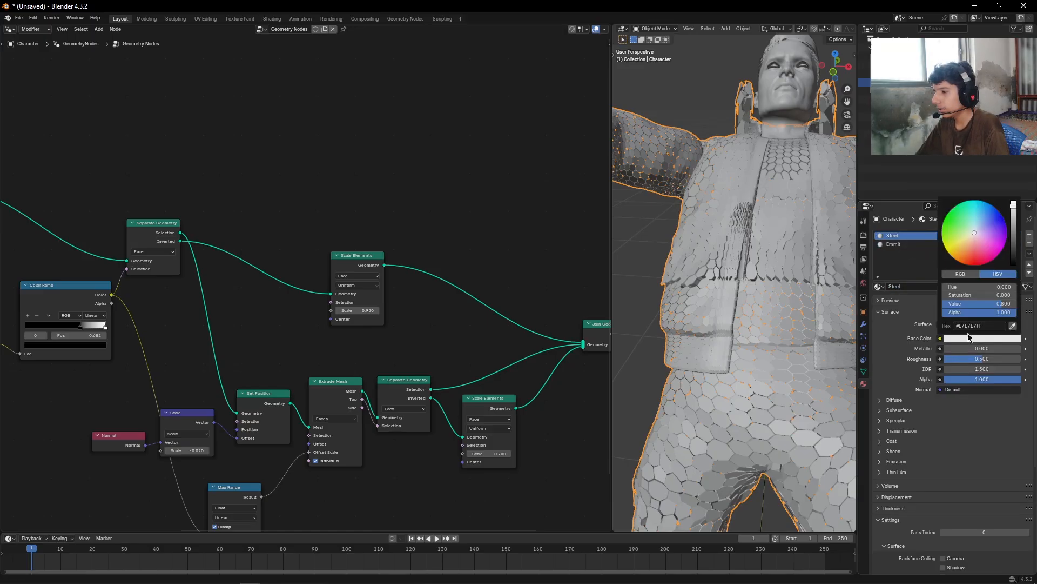
{"action": "left_click_drag", "start_coordinate": [1018, 231], "coordinate": [1013, 253]}
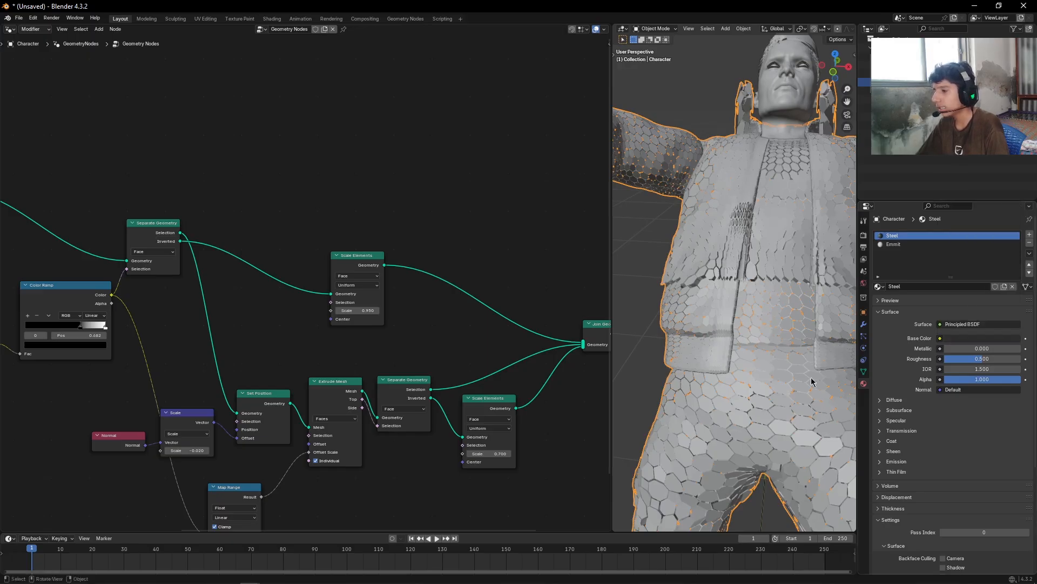
{"action": "left_click", "coordinate": [997, 348]}
{"action": "type", "text": "1"}
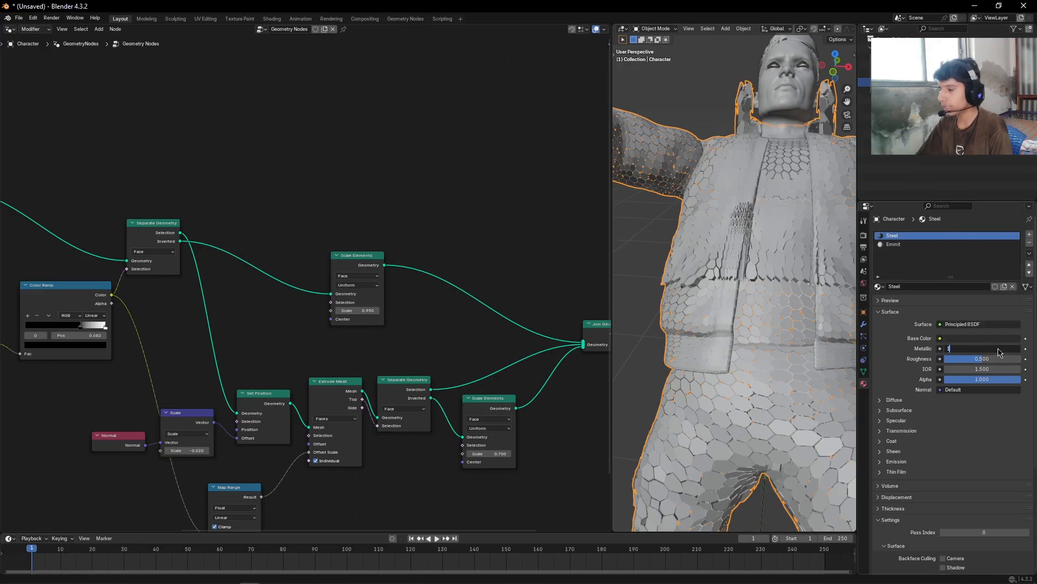
{"action": "key", "text": "Return"}
Set the emission color of the Emmit material to a fully saturated red.
{"action": "left_click", "coordinate": [893, 245]}
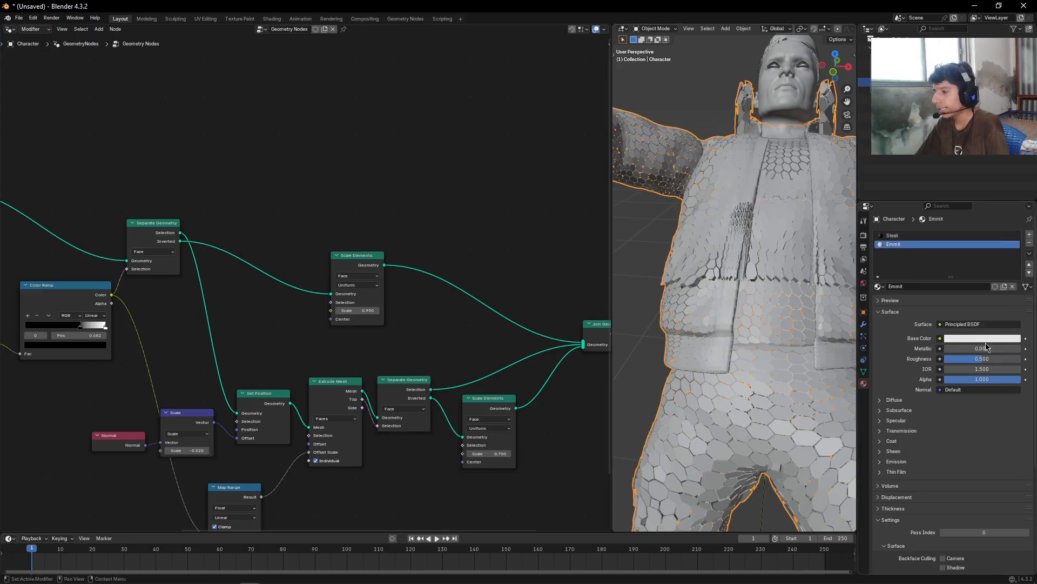
{"action": "left_click", "coordinate": [898, 461]}
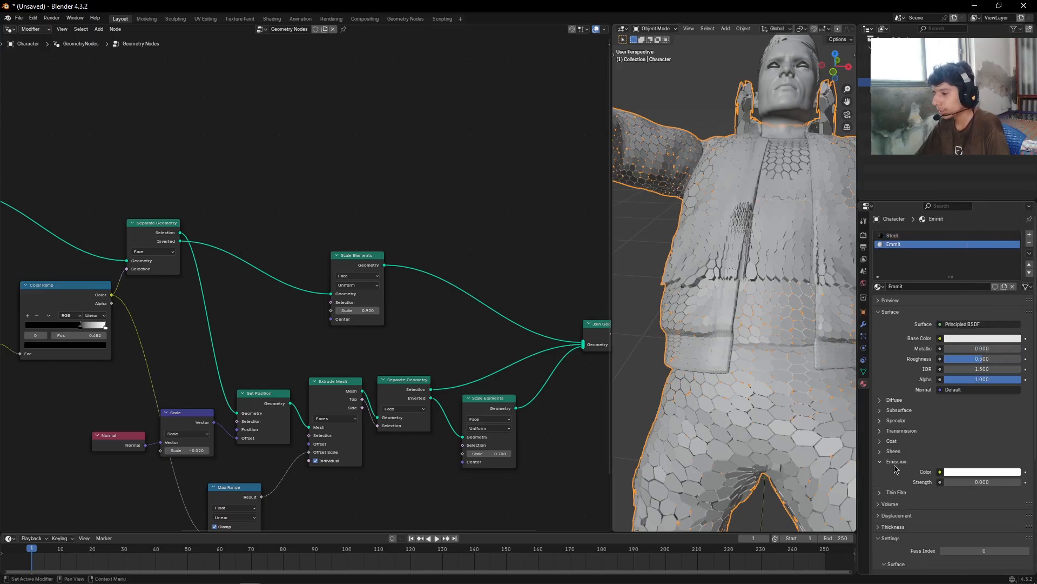
{"action": "scroll", "coordinate": [967, 432], "scroll_direction": "down", "scroll_amount": 4}
{"action": "left_click", "coordinate": [976, 390]}
{"action": "left_click_drag", "start_coordinate": [982, 284], "coordinate": [976, 316]}
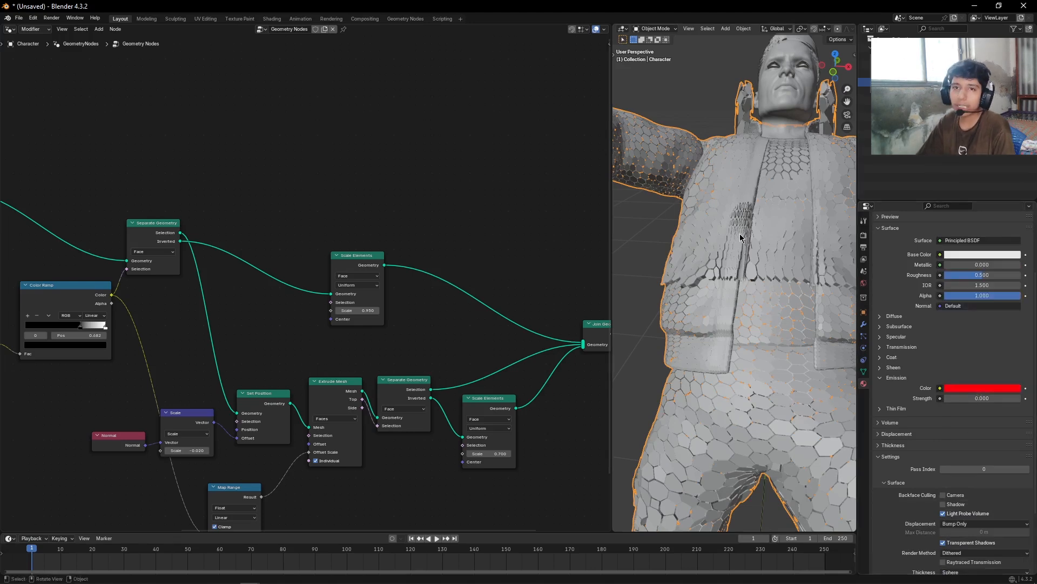
{"action": "left_click", "coordinate": [982, 388]}
{"action": "left_click", "coordinate": [976, 301]}
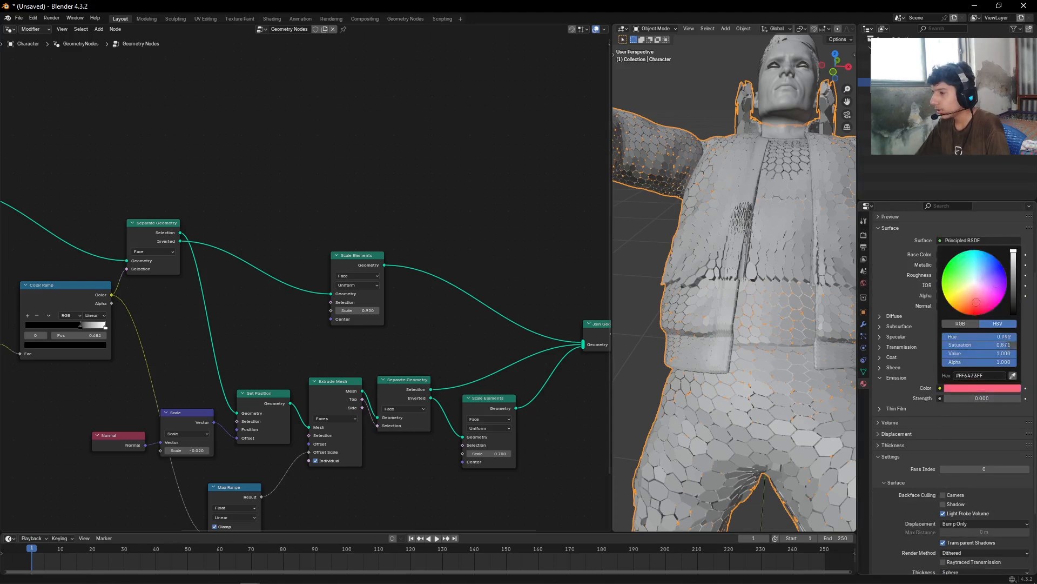
{"action": "mouse_move", "coordinate": [975, 302]}
{"action": "left_mouse_down"}
{"action": "mouse_move", "coordinate": [1002, 265]}
{"action": "mouse_move", "coordinate": [1003, 297]}
{"action": "mouse_move", "coordinate": [977, 315]}
{"action": "left_mouse_up"}
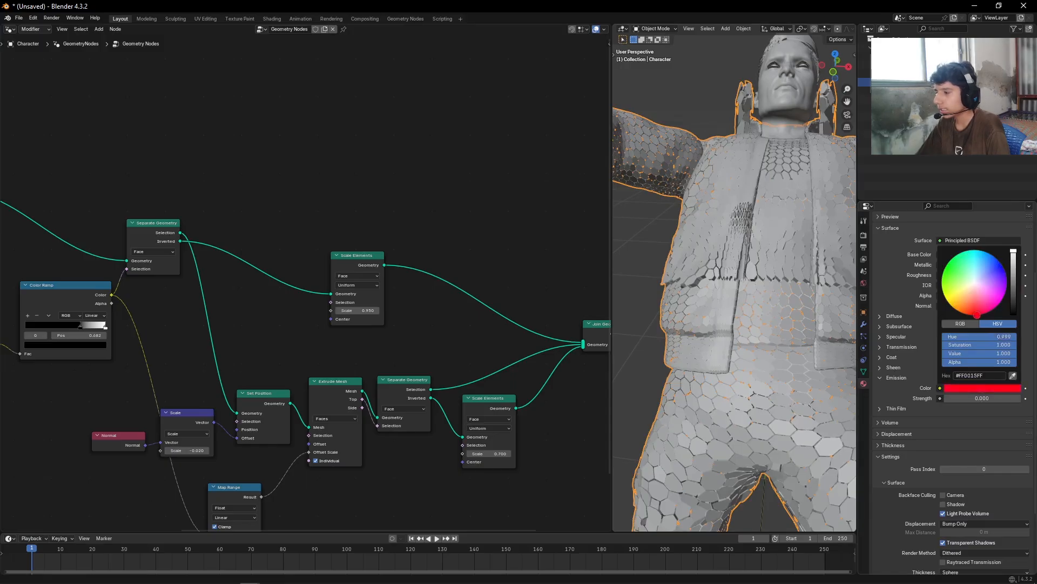
Set the Emmit material's emission strength to 10.
{"action": "left_click", "coordinate": [978, 398]}
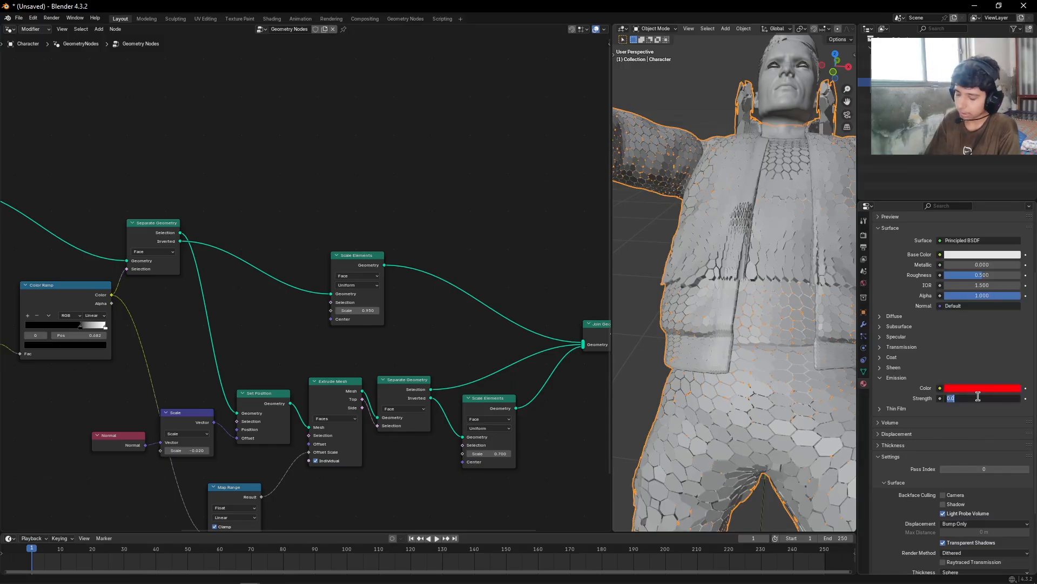
{"action": "type", "text": "10"}
{"action": "key", "text": "Return"}
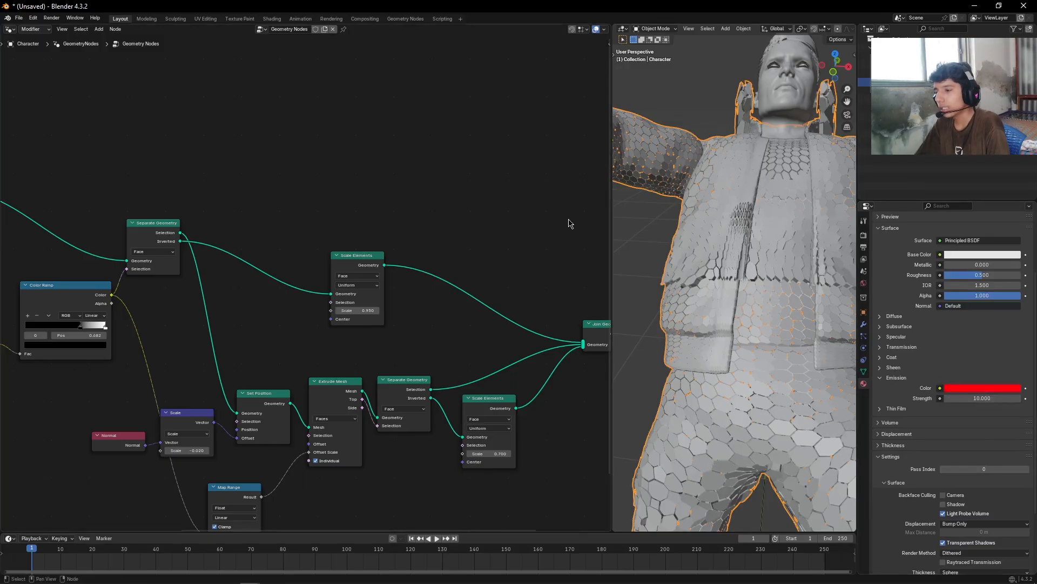
Insert a Set Material node between the 0.700 Scale Elements node and Join Geometry.
{"action": "middle_click_drag", "start_coordinate": [552, 274], "coordinate": [435, 204]}
{"action": "key", "text": "shift+a"}
{"action": "left_click", "coordinate": [504, 224]}
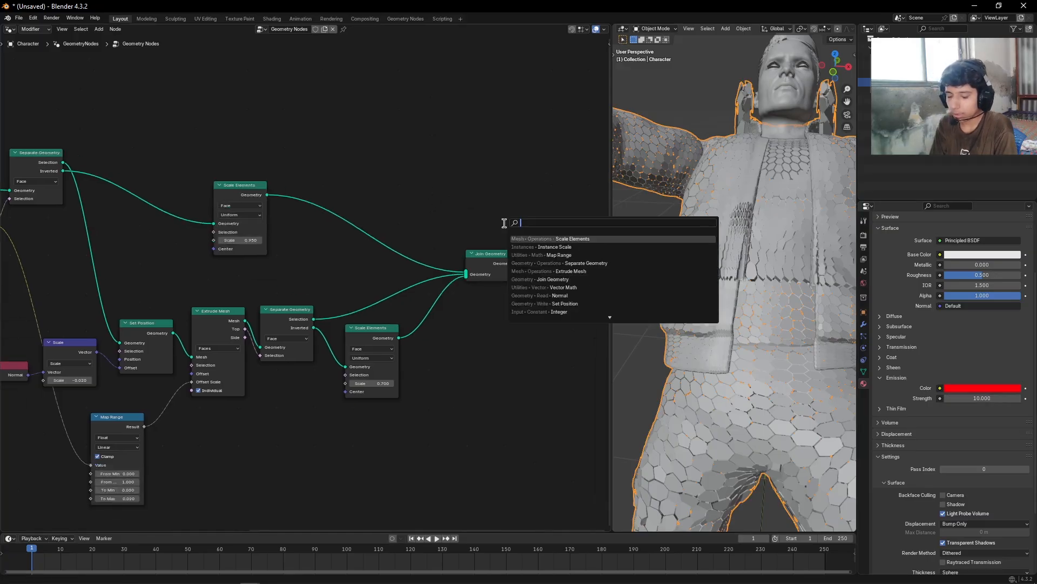
{"action": "type", "text": "set material"}
{"action": "key", "text": "Return"}
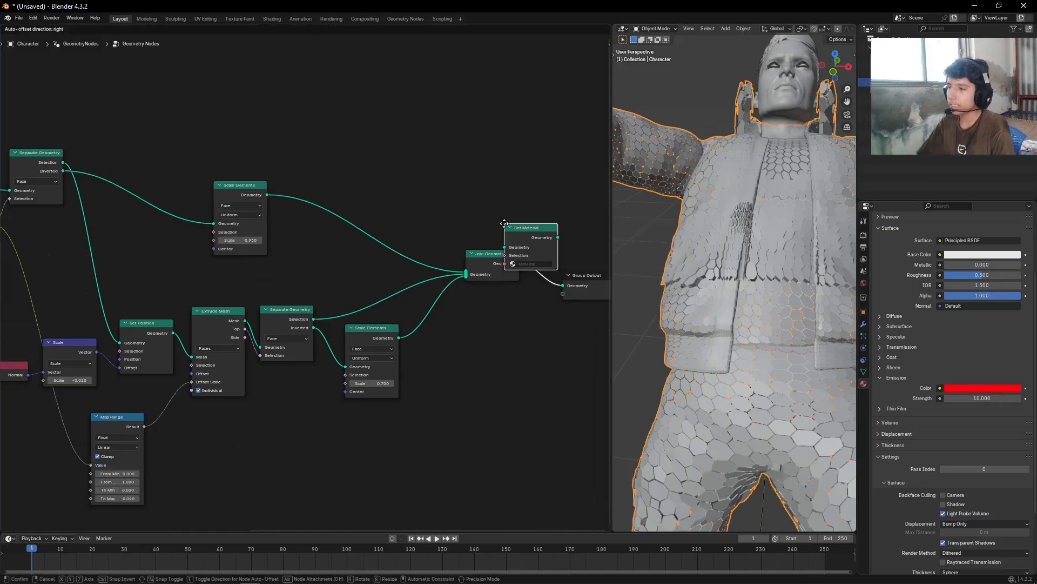
{"action": "left_click", "coordinate": [455, 237]}
Assign the Emmit material to the new Set Material node before Join Geometry.
{"action": "scroll", "coordinate": [361, 381], "scroll_direction": "up", "scroll_amount": 4}
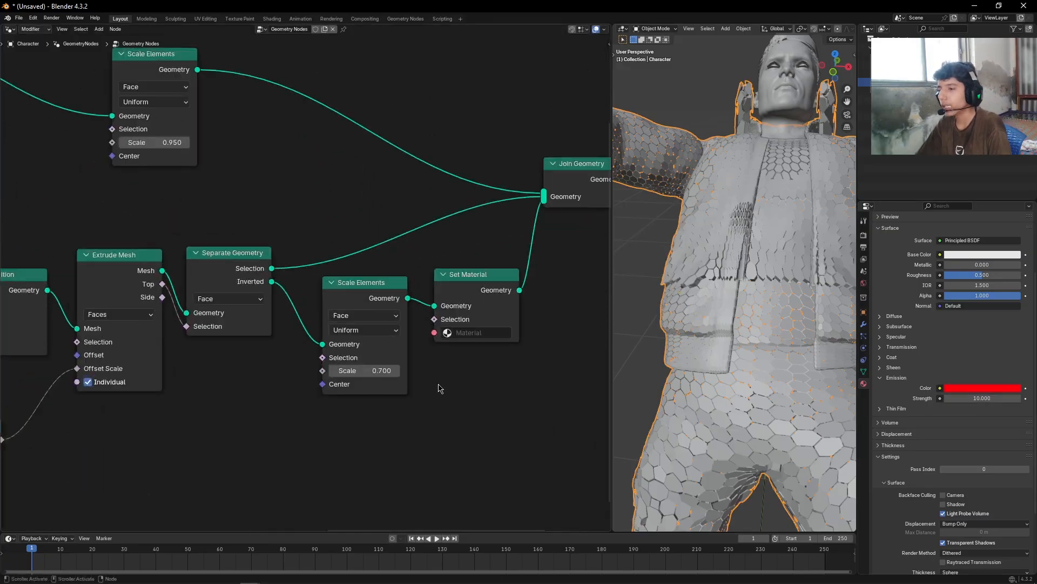
{"action": "left_click", "coordinate": [374, 349]}
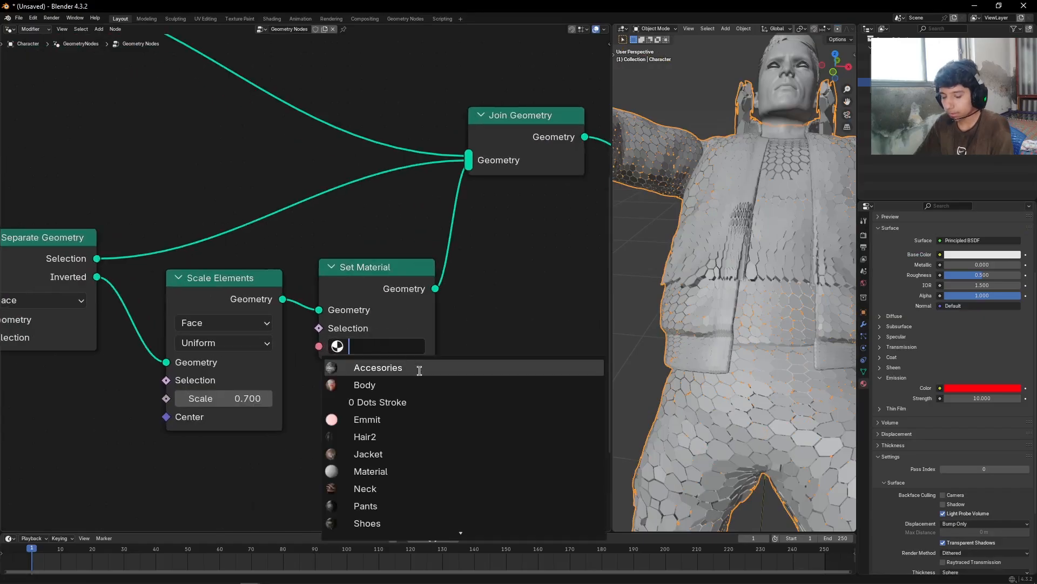
{"action": "type", "text": "emm"}
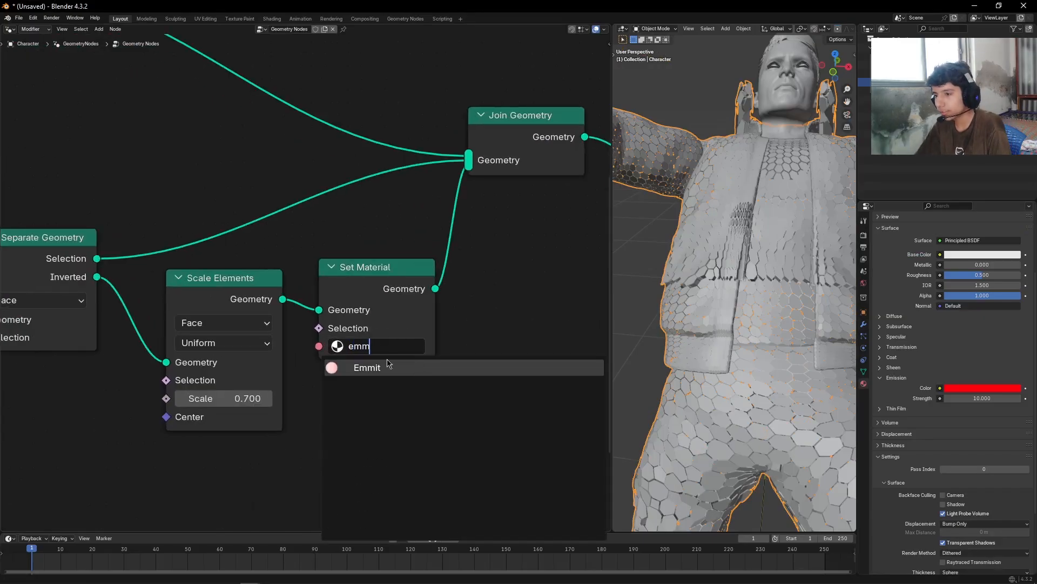
{"action": "key", "text": "Return"}
Insert another Set Material node between Split Edges and the first Separate Geometry node.
{"action": "scroll", "coordinate": [521, 399], "scroll_direction": "down", "scroll_amount": 4}
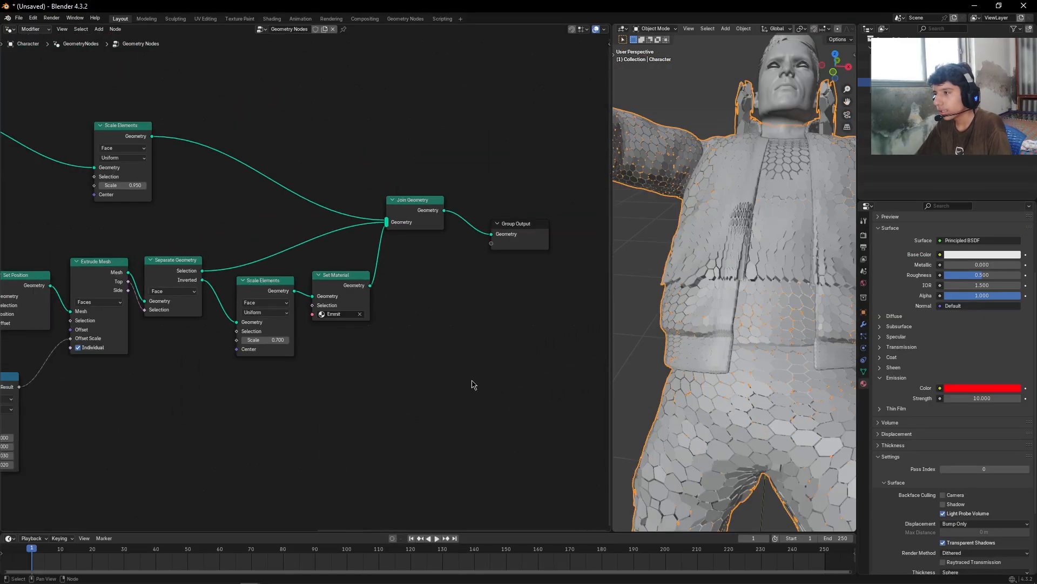
{"action": "scroll", "coordinate": [472, 376], "scroll_direction": "down", "scroll_amount": 7}
{"action": "middle_click_drag", "start_coordinate": [275, 401], "coordinate": [306, 438]}
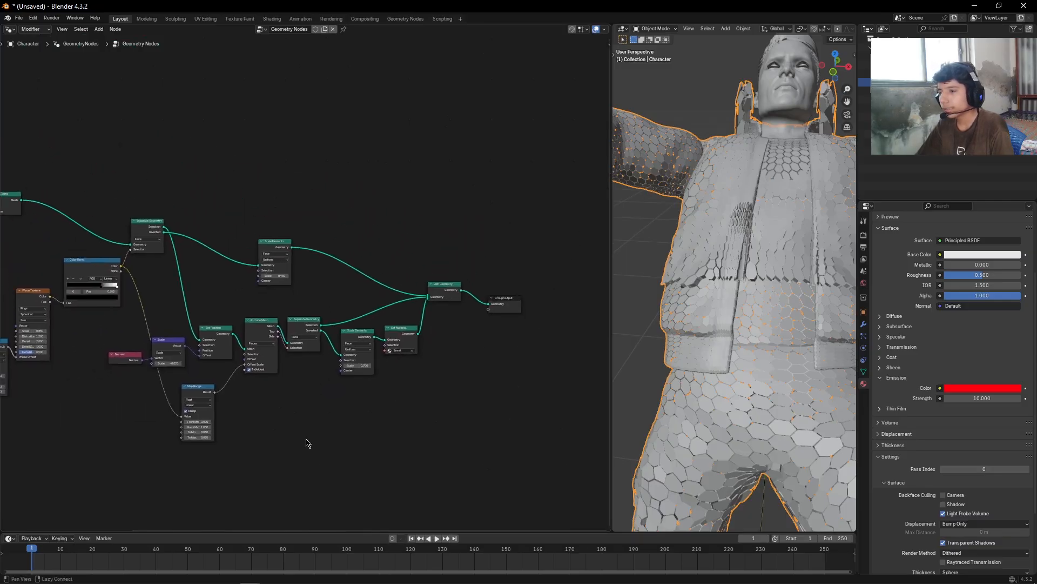
{"action": "scroll", "coordinate": [307, 438], "scroll_direction": "up", "scroll_amount": 4}
{"action": "scroll", "coordinate": [81, 184], "scroll_direction": "up", "scroll_amount": 4}
{"action": "middle_click_drag", "start_coordinate": [81, 185], "coordinate": [408, 231]}
{"action": "key", "text": "shift+a"}
{"action": "left_click", "coordinate": [395, 215]}
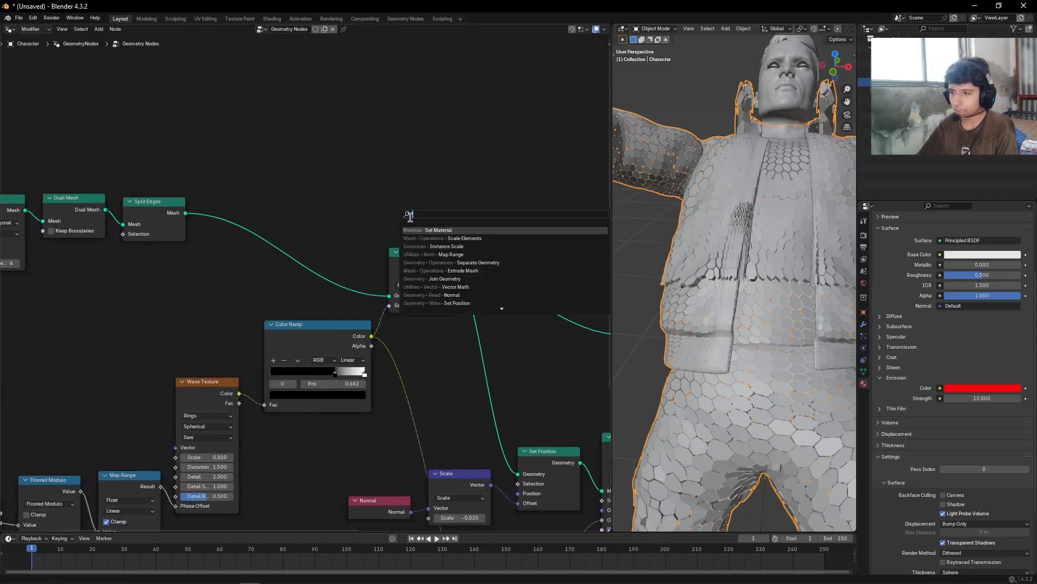
{"action": "left_click", "coordinate": [463, 228]}
{"action": "left_click", "coordinate": [326, 273]}
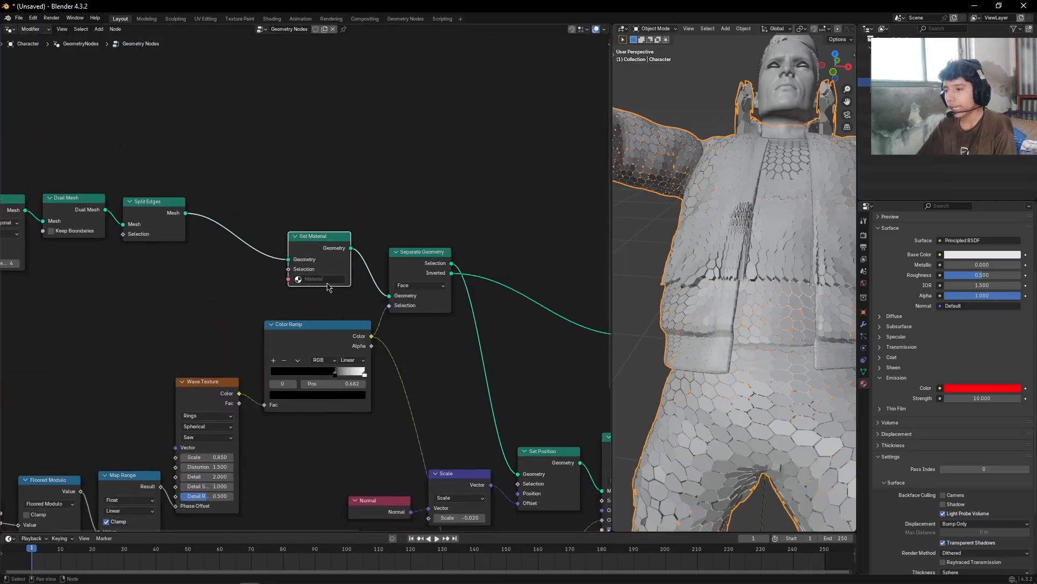
Assign the Steel material to the Set Material node that follows Split Edges.
{"action": "left_click", "coordinate": [327, 279]}
{"action": "type", "text": "stee"}
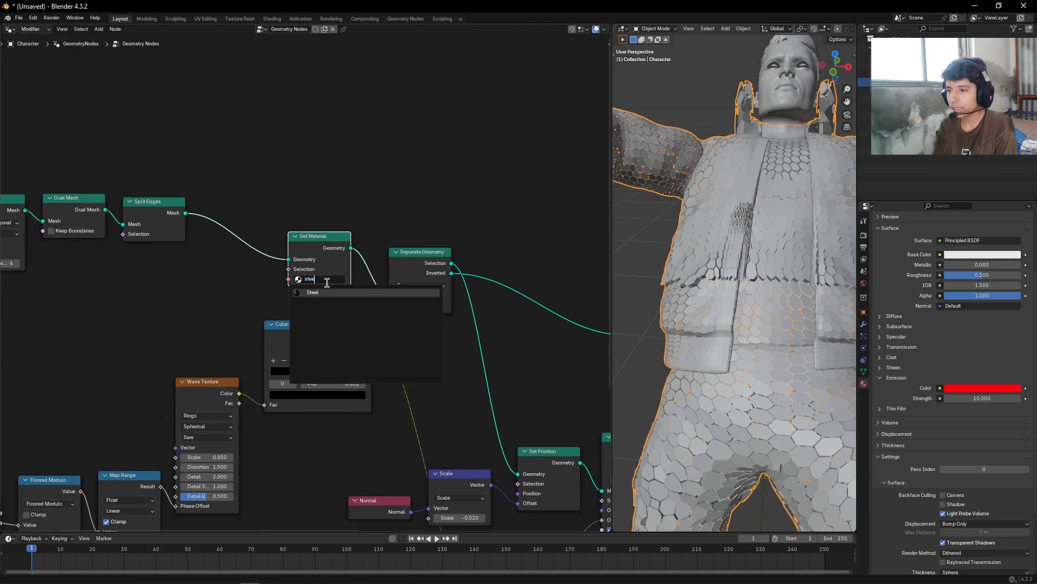
{"action": "type", "text": "l"}
{"action": "left_click", "coordinate": [327, 291]}
Duplicate the connected Normal, Scale and Set Position nodes and place the copies in the empty space above the node tree.
{"action": "scroll", "coordinate": [421, 324], "scroll_direction": "down", "scroll_amount": 2}
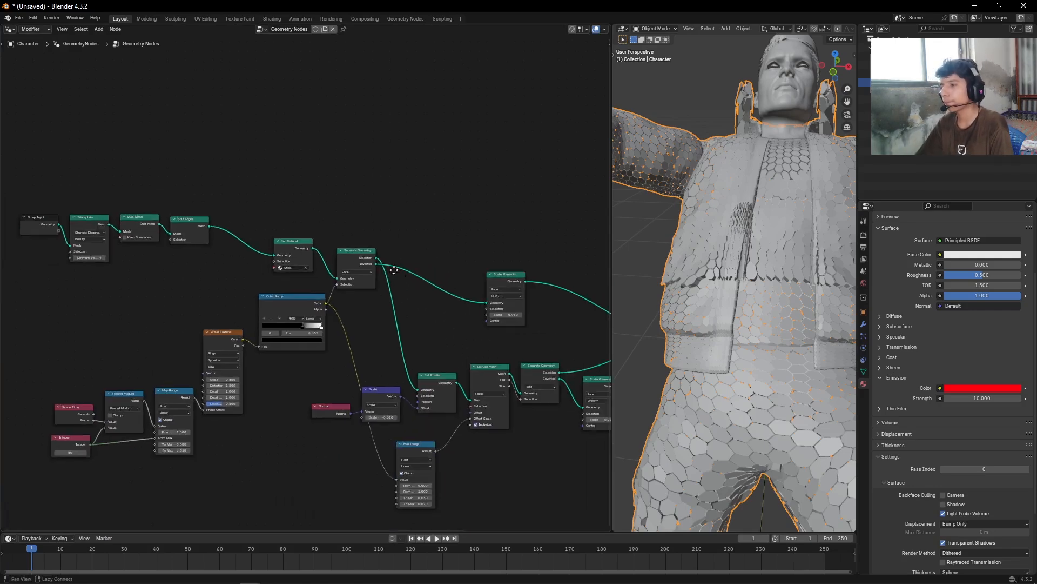
{"action": "scroll", "coordinate": [437, 359], "scroll_direction": "up", "scroll_amount": 1}
{"action": "middle_click_drag", "start_coordinate": [418, 272], "coordinate": [310, 198]}
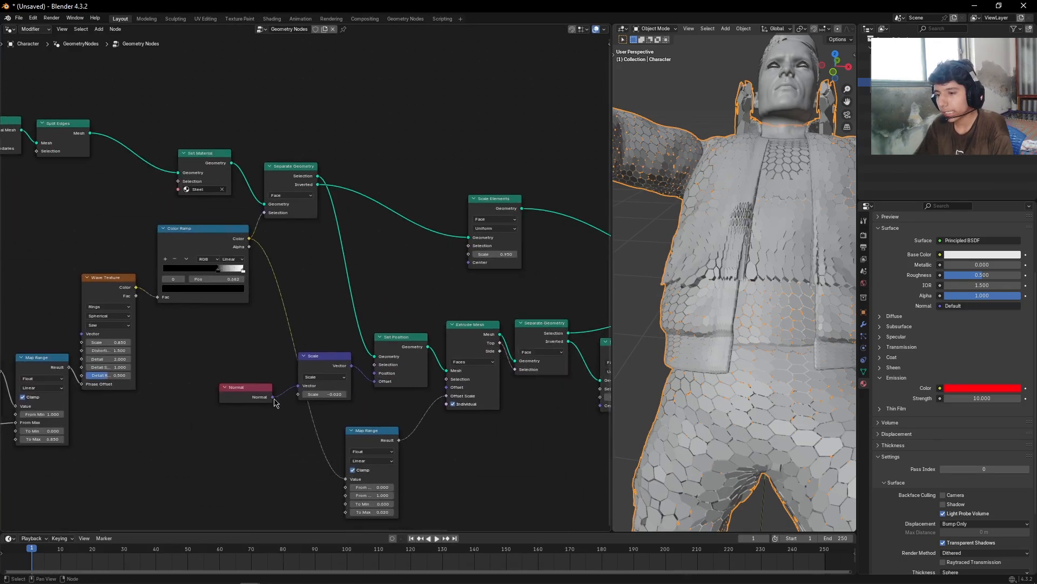
{"action": "left_click", "coordinate": [250, 397]}
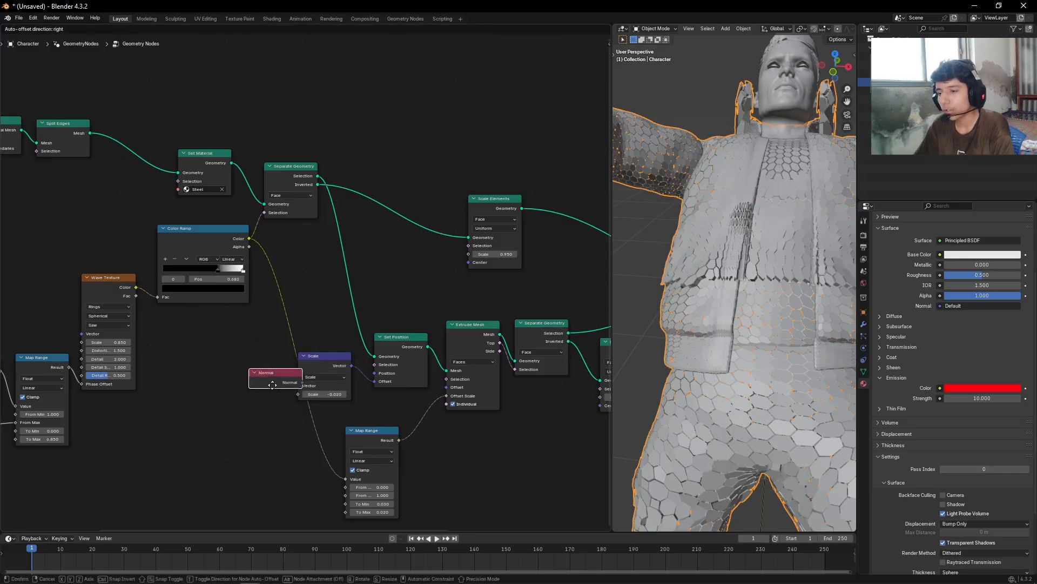
{"action": "left_click", "coordinate": [338, 358], "text": "shift"}
{"action": "left_click", "coordinate": [412, 342], "text": "shift"}
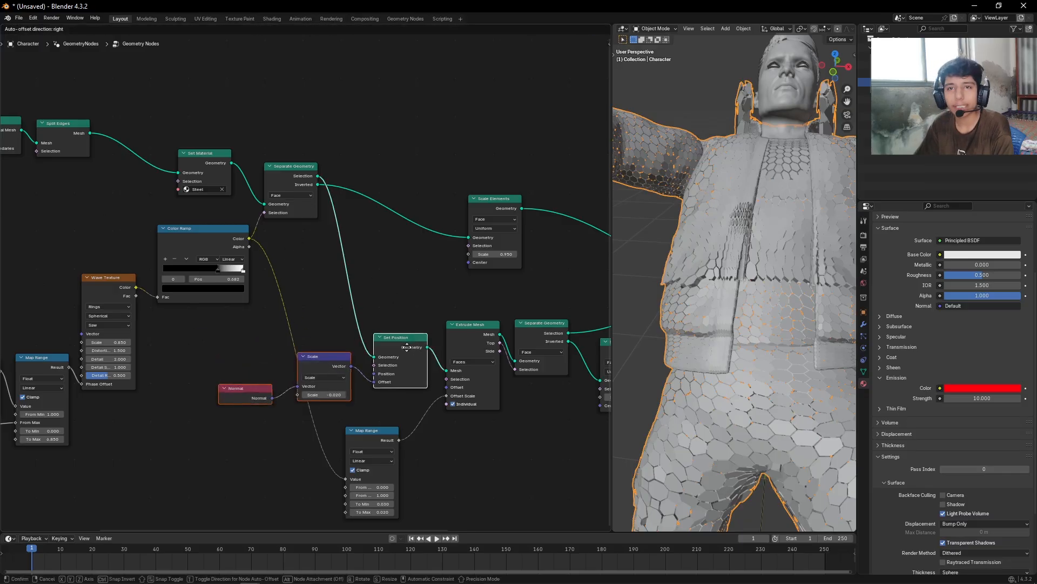
{"action": "middle_click_drag", "start_coordinate": [417, 403], "coordinate": [413, 442]}
{"action": "key", "text": "shift+d"}
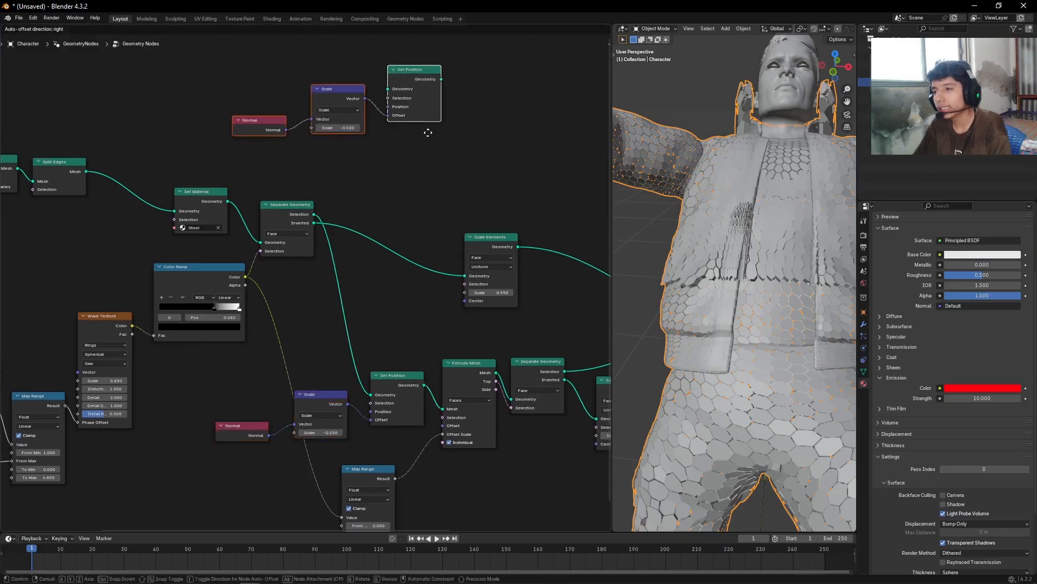
{"action": "left_click", "coordinate": [463, 101]}
{"action": "left_click", "coordinate": [458, 153]}
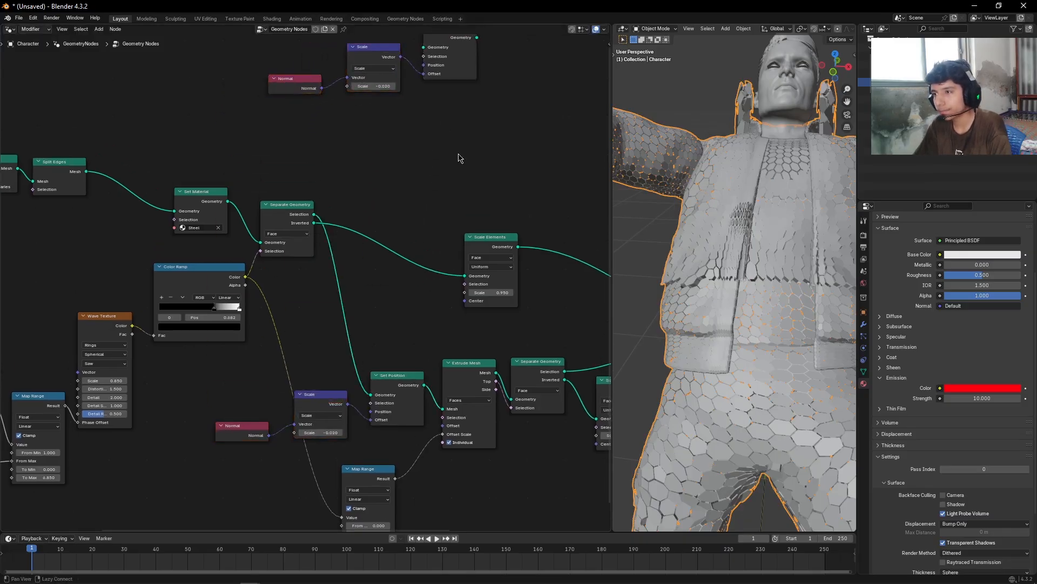
Connect the Steel Set Material node's geometry output to the duplicated Set Position node's geometry input.
{"action": "middle_click_drag", "start_coordinate": [441, 151], "coordinate": [409, 345]}
{"action": "scroll", "coordinate": [312, 348], "scroll_direction": "up", "scroll_amount": 5}
{"action": "middle_click_drag", "start_coordinate": [328, 349], "coordinate": [475, 300]}
{"action": "left_click_drag", "start_coordinate": [270, 356], "coordinate": [292, 344]}
{"action": "right_click", "coordinate": [292, 344]}
{"action": "middle_click_drag", "start_coordinate": [411, 308], "coordinate": [282, 392]}
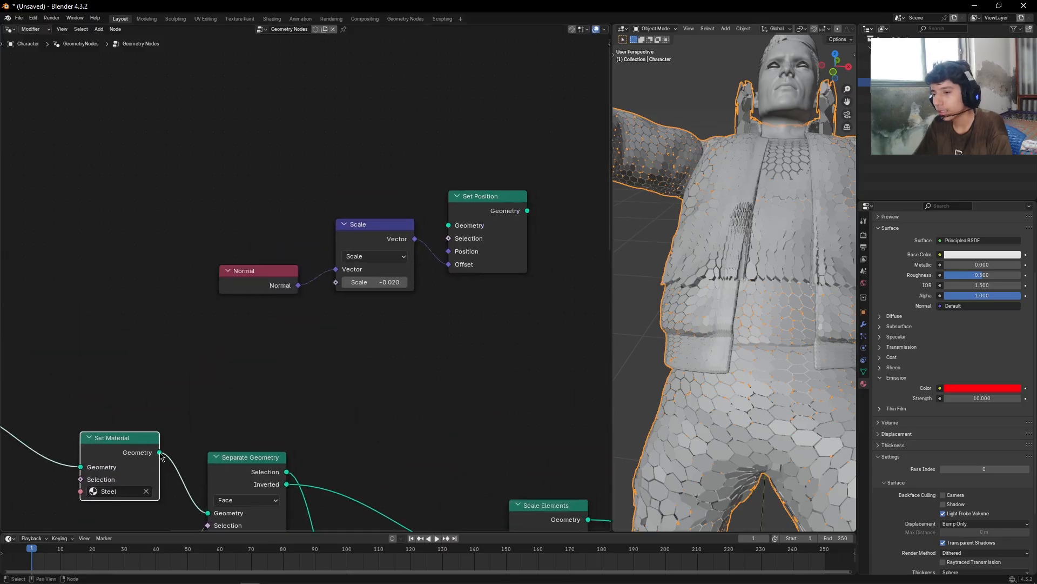
{"action": "left_click", "coordinate": [196, 423]}
{"action": "left_click_drag", "start_coordinate": [159, 452], "coordinate": [449, 225]}
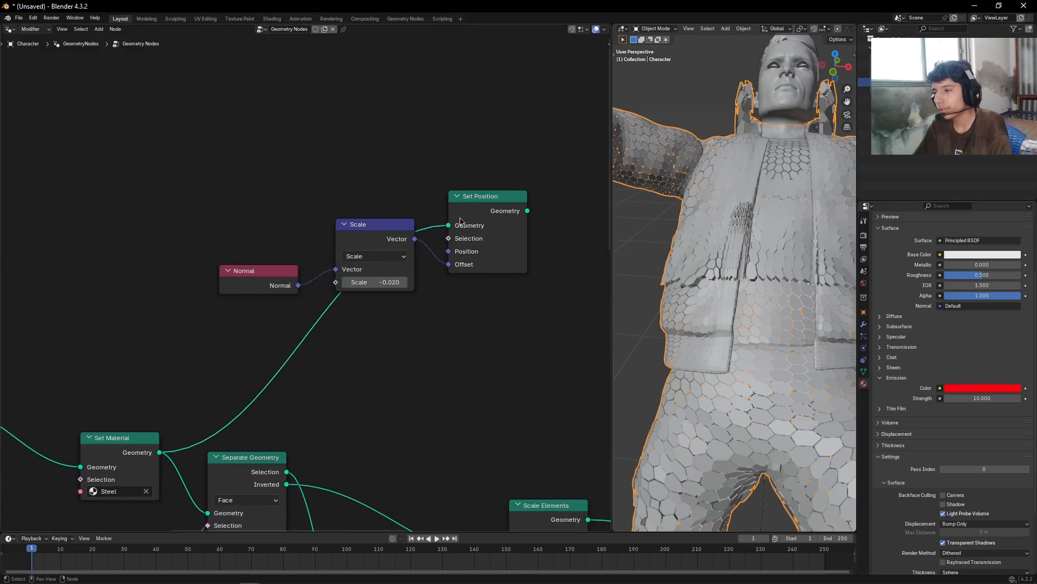
Connect the duplicated Set Position node's geometry output to Join Geometry.
{"action": "left_click", "coordinate": [516, 262]}
{"action": "middle_click_drag", "start_coordinate": [504, 350], "coordinate": [229, 415]}
{"action": "left_click", "coordinate": [230, 415]}
{"action": "scroll", "coordinate": [297, 405], "scroll_direction": "down", "scroll_amount": 5}
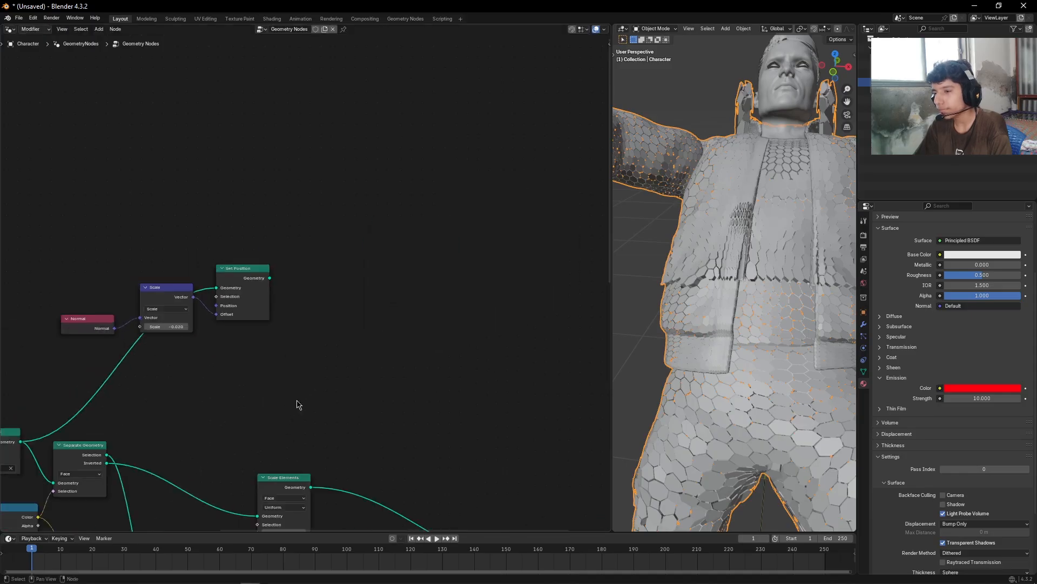
{"action": "middle_click_drag", "start_coordinate": [349, 371], "coordinate": [345, 329]}
{"action": "left_click_drag", "start_coordinate": [267, 238], "coordinate": [524, 484]}
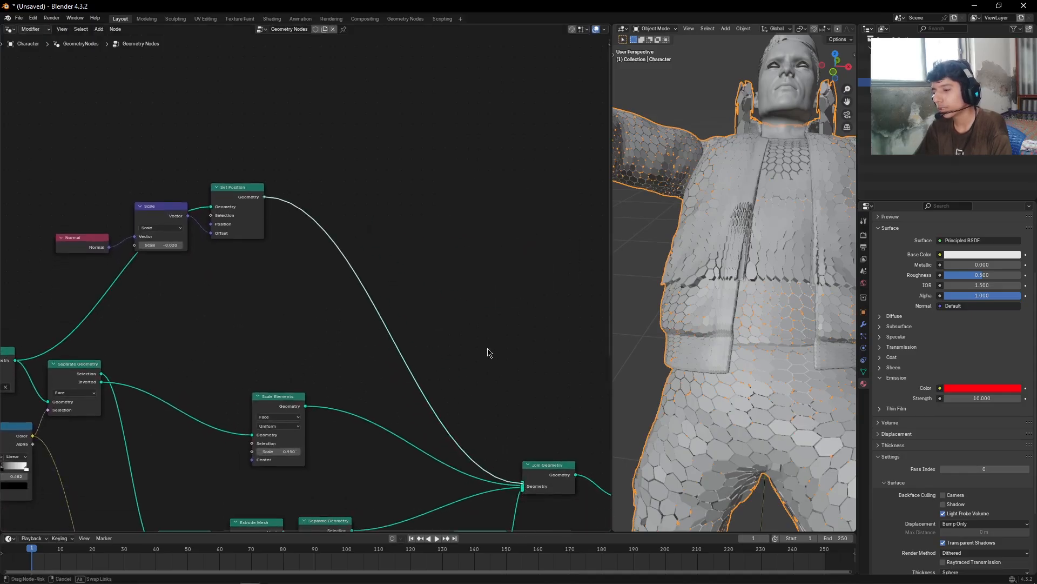
Set the duplicated Scale node's scale to -0.030.
{"action": "middle_click_drag", "start_coordinate": [423, 272], "coordinate": [458, 379]}
{"action": "scroll", "coordinate": [220, 393], "scroll_direction": "up", "scroll_amount": 5}
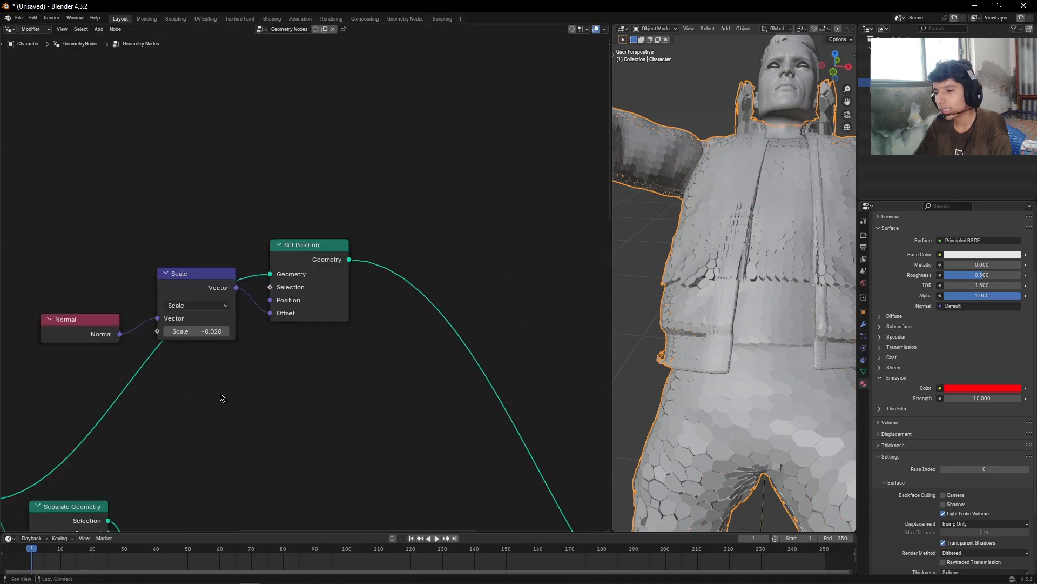
{"action": "left_click_drag", "start_coordinate": [220, 392], "coordinate": [314, 398], "text": "alt"}
{"action": "left_click_drag", "start_coordinate": [302, 299], "coordinate": [312, 274]}
{"action": "right_click", "coordinate": [312, 275]}
{"action": "scroll", "coordinate": [308, 284], "scroll_direction": "up", "scroll_amount": 5}
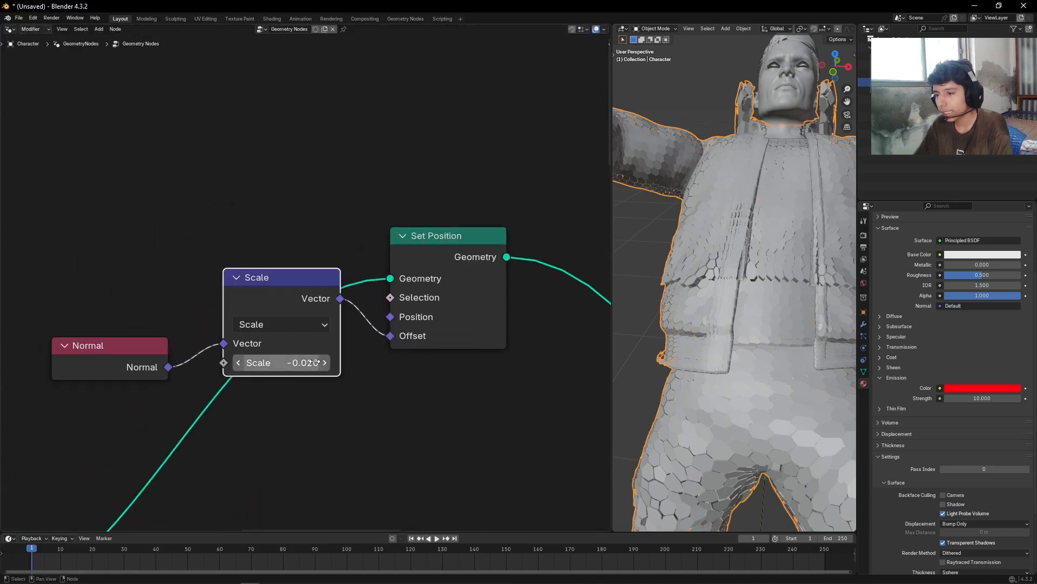
{"action": "left_click", "coordinate": [306, 362]}
{"action": "type", "text": "-.0"}
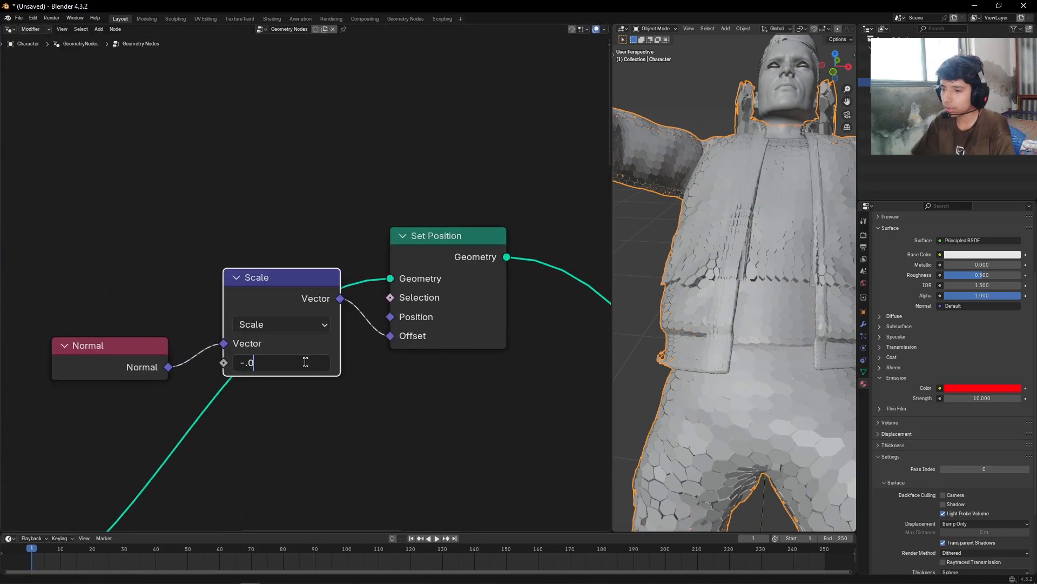
{"action": "left_click", "coordinate": [393, 404]}
Duplicate the connected Normal, Scale and Set Position nodes again and place the copies directly above the offset group.
{"action": "scroll", "coordinate": [187, 326], "scroll_direction": "down", "scroll_amount": 8}
{"action": "left_click", "coordinate": [135, 352]}
{"action": "left_click", "coordinate": [241, 311], "text": "shift"}
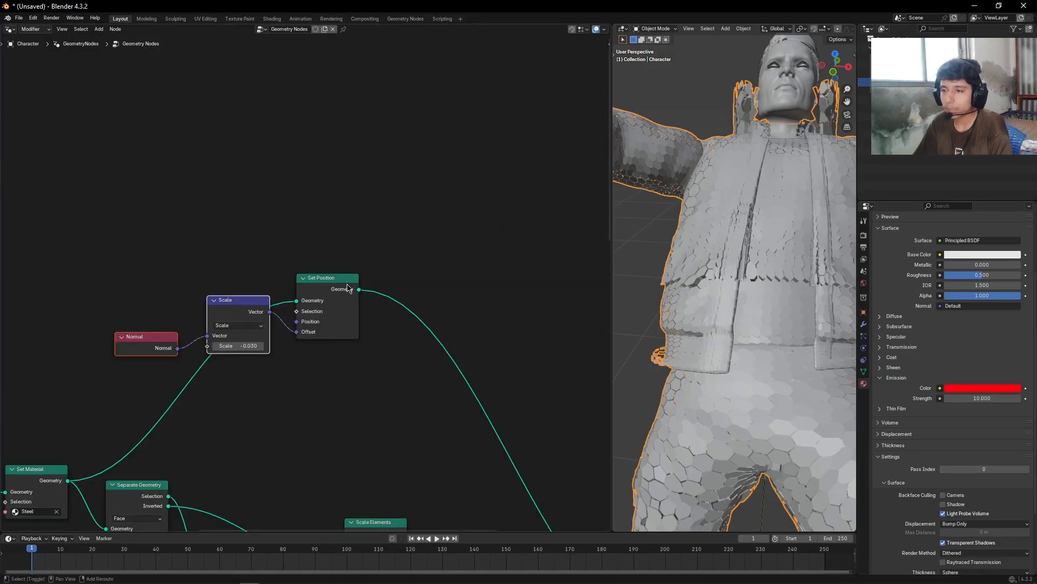
{"action": "left_click", "coordinate": [336, 275], "text": "shift"}
{"action": "key", "text": "shift+d"}
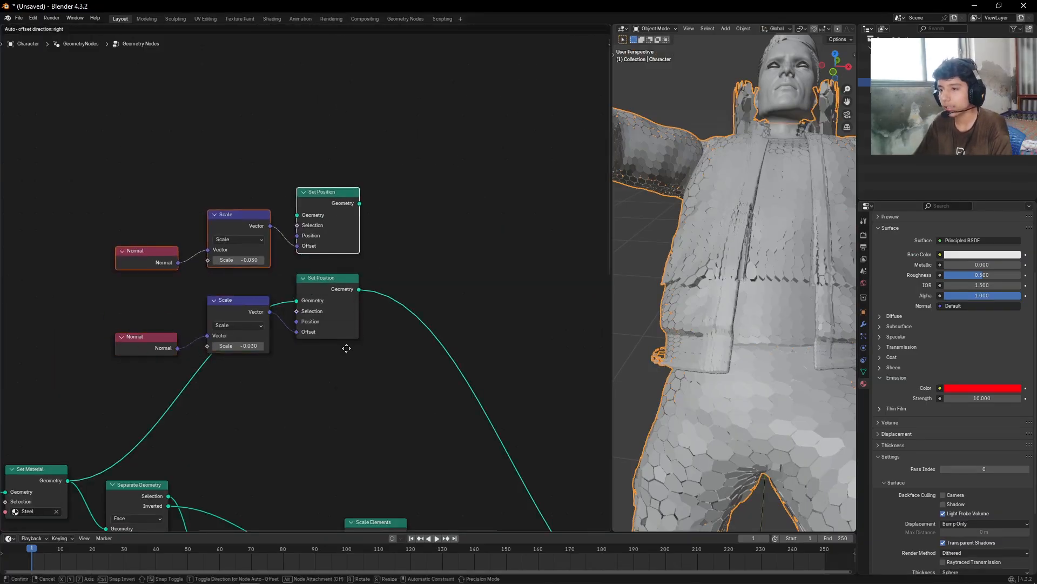
{"action": "left_click", "coordinate": [345, 344]}
{"action": "left_click", "coordinate": [319, 390]}
Connect the topmost Set Position node's geometry output to Join Geometry.
{"action": "scroll", "coordinate": [318, 390], "scroll_direction": "up", "scroll_amount": 3}
{"action": "middle_click_drag", "start_coordinate": [273, 384], "coordinate": [225, 478]}
{"action": "scroll", "coordinate": [331, 250], "scroll_direction": "down", "scroll_amount": 2}
{"action": "left_click_drag", "start_coordinate": [328, 287], "coordinate": [269, 242], "text": "alt"}
{"action": "scroll", "coordinate": [295, 271], "scroll_direction": "down", "scroll_amount": 6}
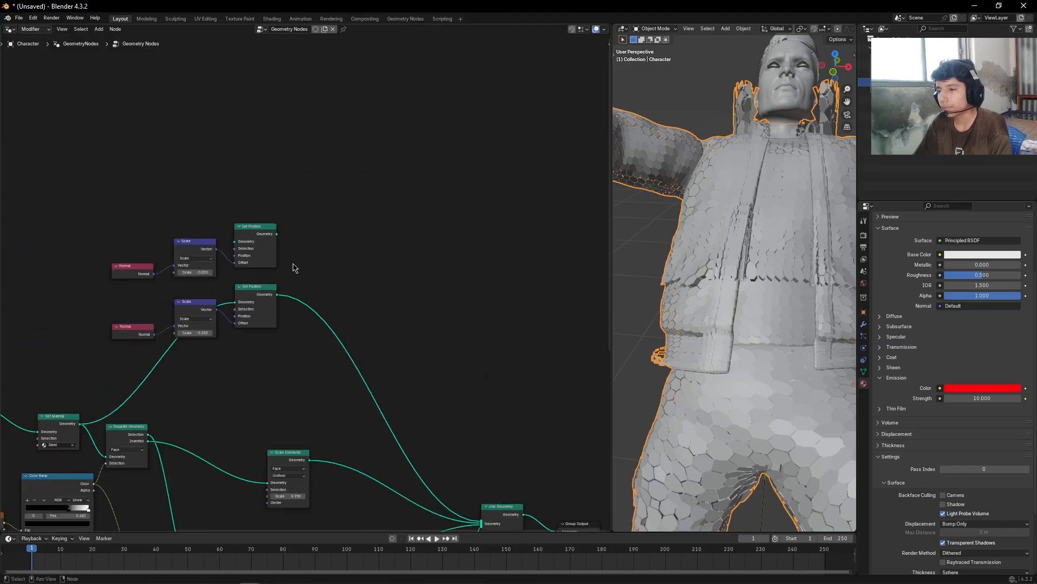
{"action": "left_click_drag", "start_coordinate": [327, 269], "coordinate": [282, 237], "text": "alt"}
{"action": "left_click_drag", "start_coordinate": [230, 204], "coordinate": [434, 493]}
Add a Delete Geometry node on the link between the topmost Set Position node and Join Geometry.
{"action": "scroll", "coordinate": [386, 297], "scroll_direction": "up", "scroll_amount": 4}
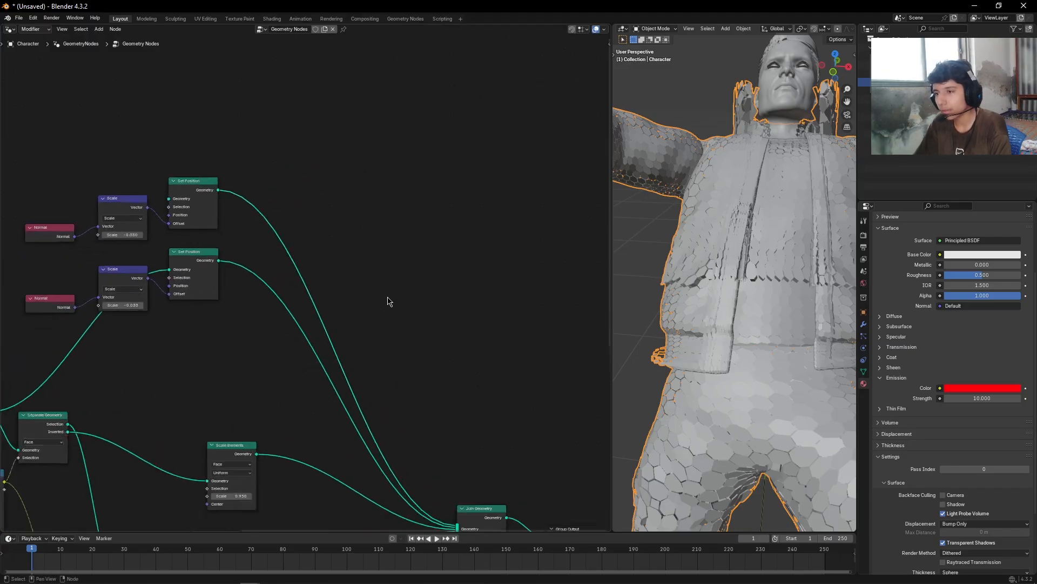
{"action": "key", "text": "shift+a"}
{"action": "type", "text": "dele"}
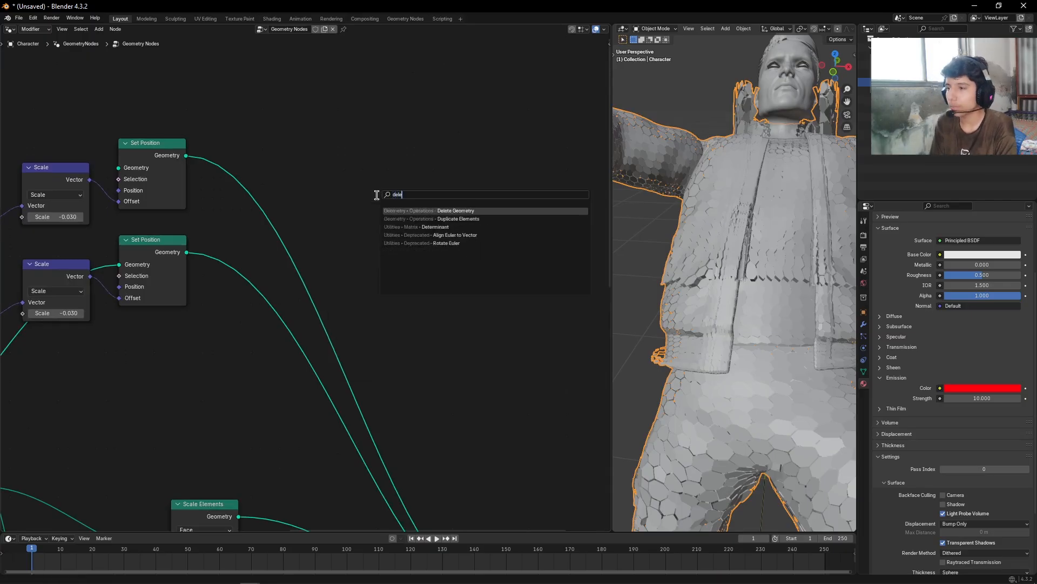
{"action": "key", "text": "Return"}
{"action": "left_click", "coordinate": [259, 187]}
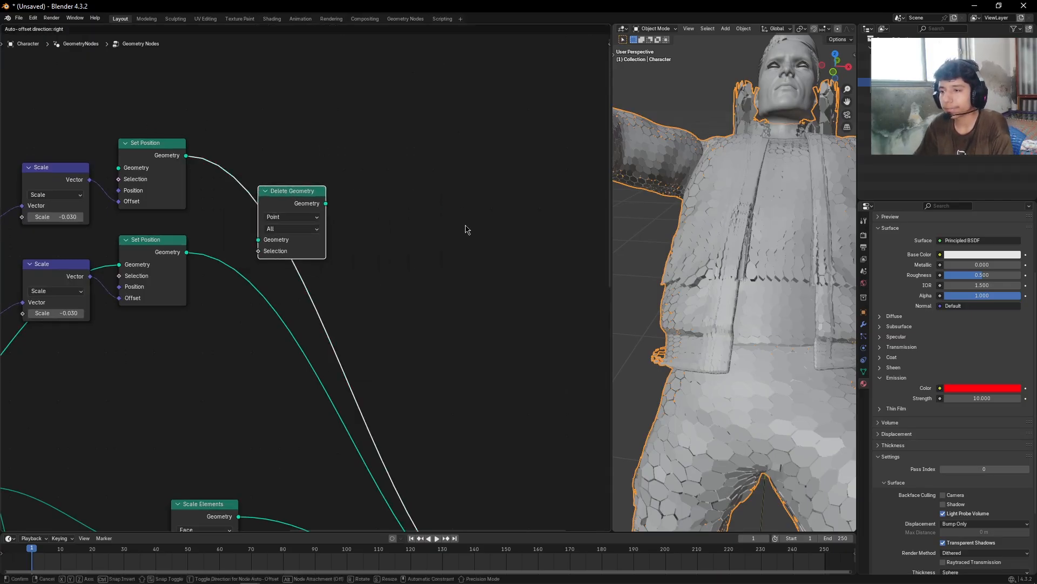
Add a Random Value node above the topmost Set Position and connect its value to Delete Geometry's selection.
{"action": "scroll", "coordinate": [453, 260], "scroll_direction": "up", "scroll_amount": 1}
{"action": "middle_click_drag", "start_coordinate": [454, 260], "coordinate": [468, 418]}
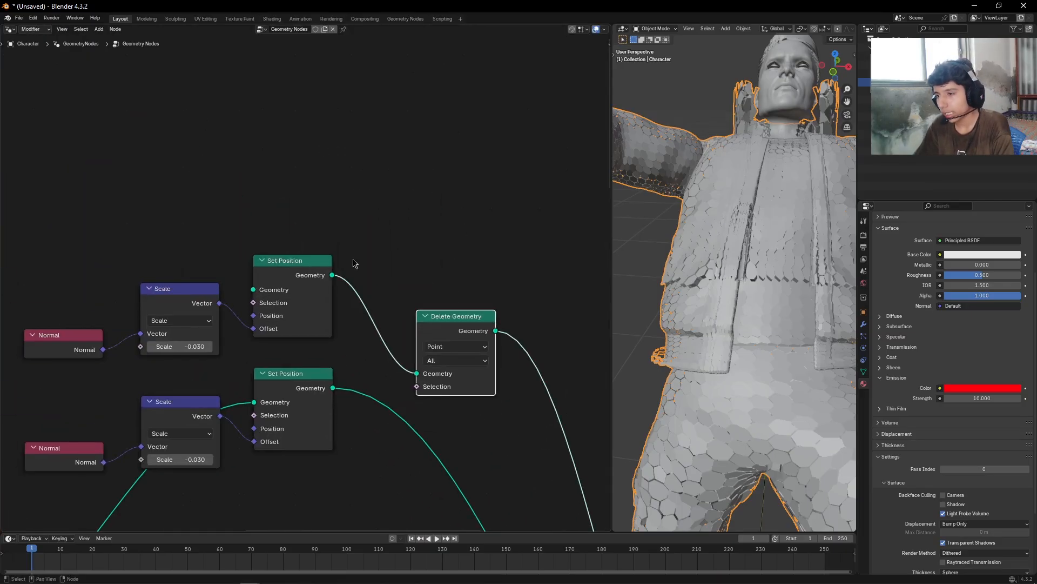
{"action": "left_click", "coordinate": [351, 154]}
{"action": "key", "text": "shift+a"}
{"action": "type", "text": "random"}
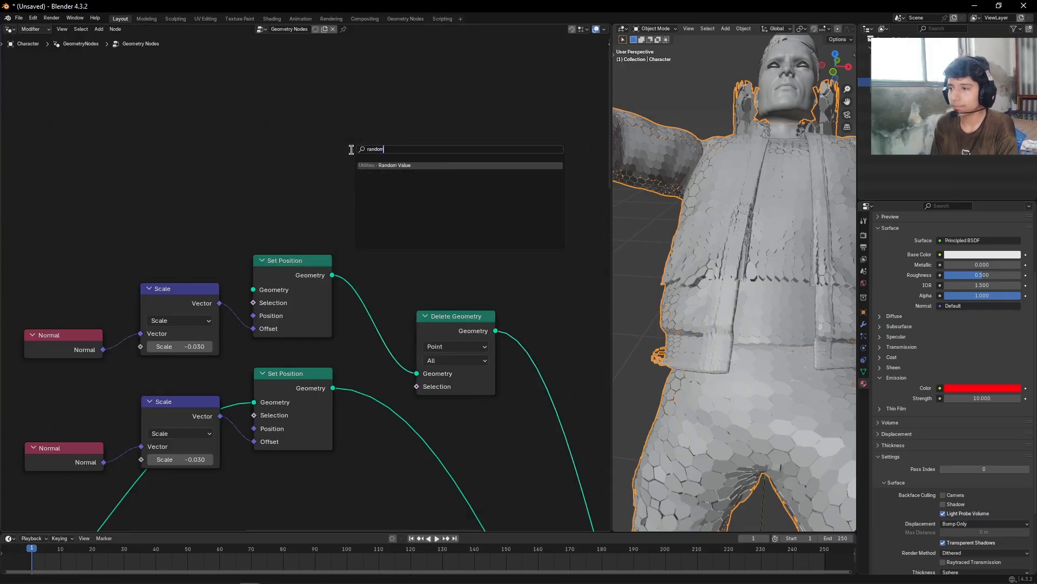
{"action": "key", "text": "Return"}
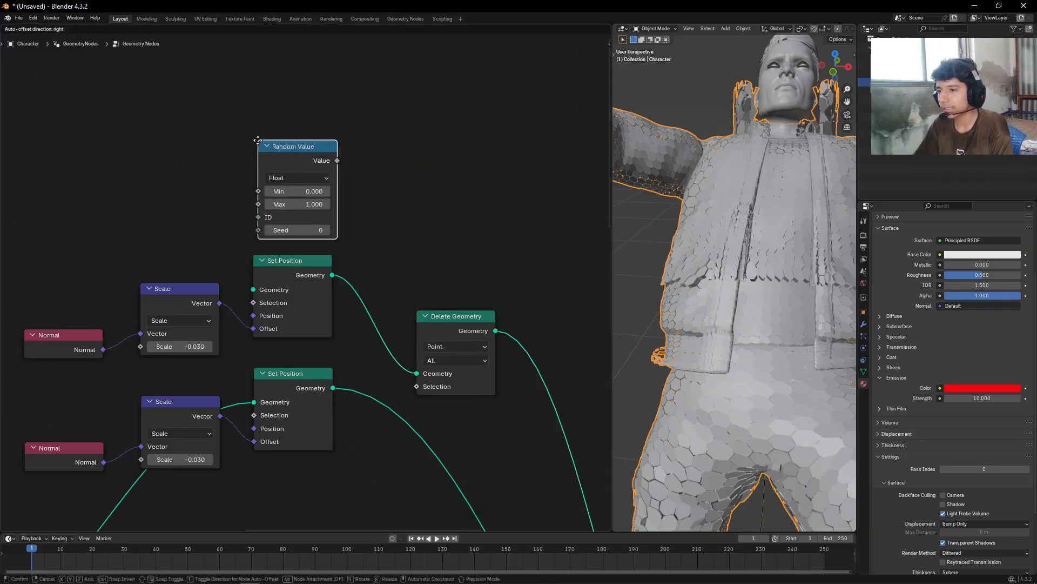
{"action": "left_click", "coordinate": [257, 144]}
{"action": "left_click_drag", "start_coordinate": [335, 163], "coordinate": [417, 382]}
Change the Random Value node's data type to Boolean and reconnect its value to Delete Geometry's selection.
{"action": "middle_click_drag", "start_coordinate": [393, 158], "coordinate": [416, 232]}
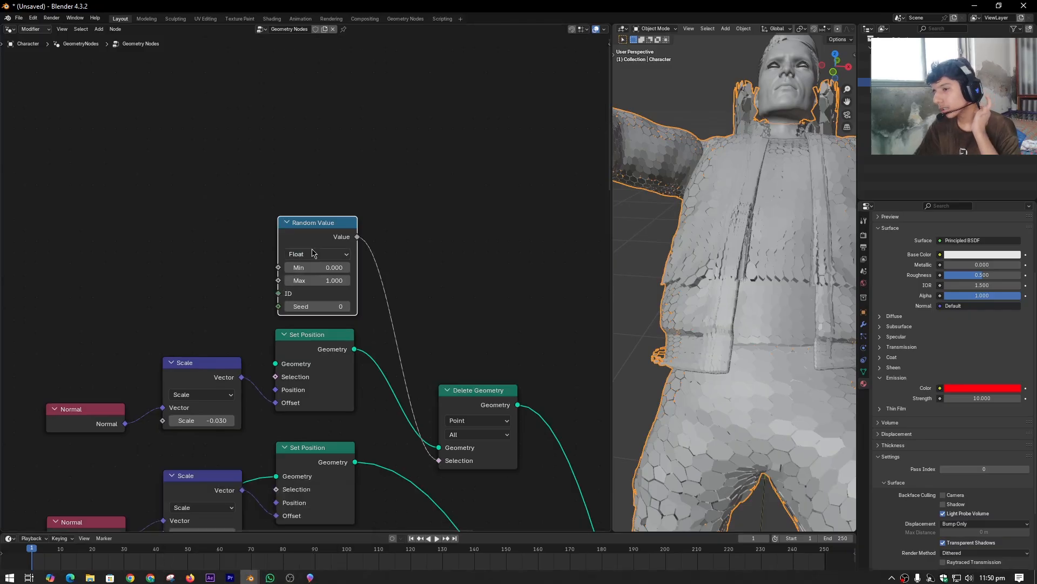
{"action": "left_click", "coordinate": [315, 254]}
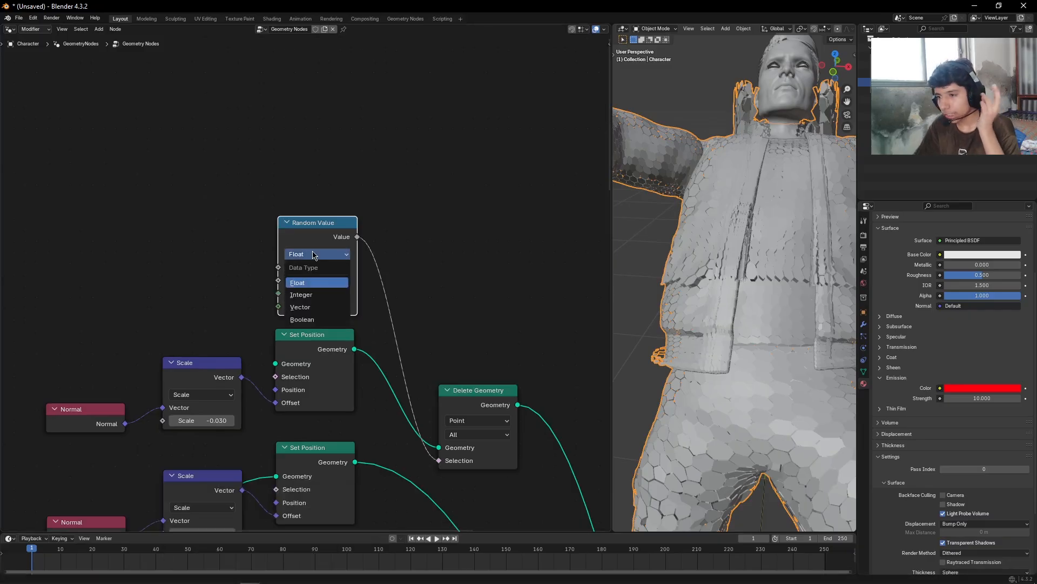
{"action": "left_click", "coordinate": [302, 319]}
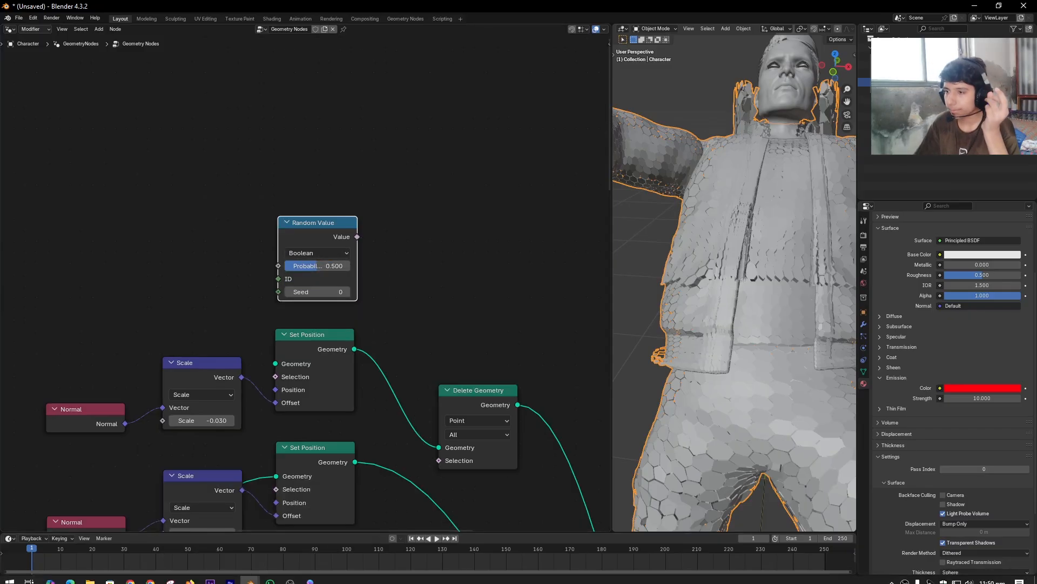
{"action": "left_click_drag", "start_coordinate": [357, 237], "coordinate": [450, 472]}
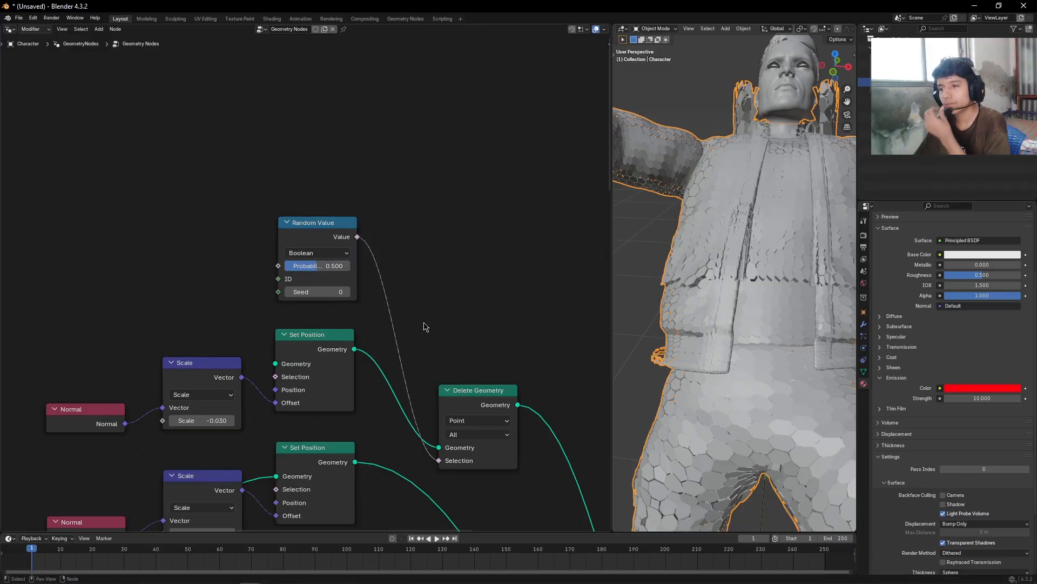
Set the Random Value node's probability to 0.200.
{"action": "scroll", "coordinate": [378, 256], "scroll_direction": "up", "scroll_amount": 5}
{"action": "left_click_drag", "start_coordinate": [232, 288], "coordinate": [235, 288]}
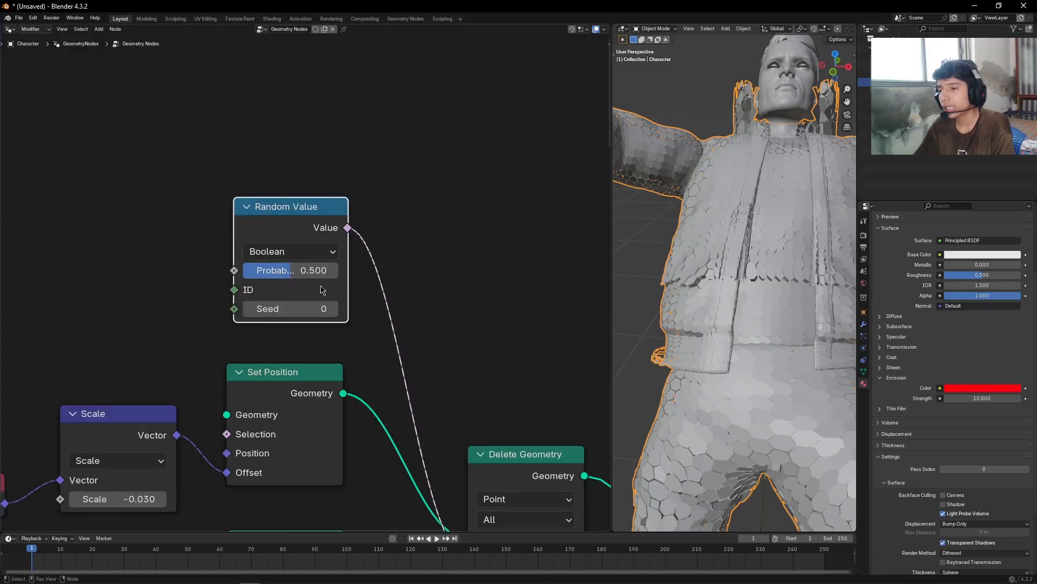
{"action": "left_click", "coordinate": [312, 276]}
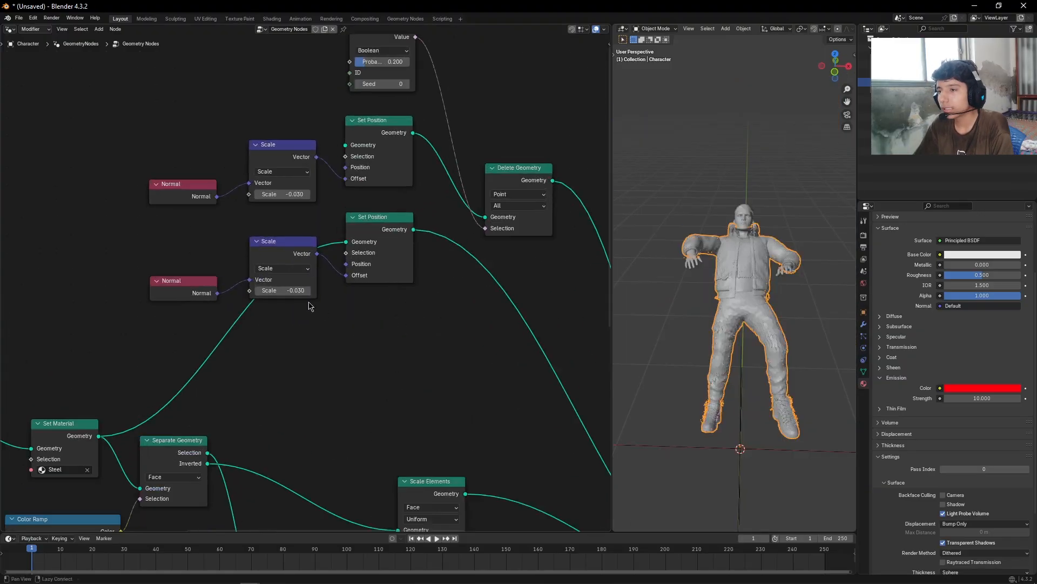
Set the scale of the Scale node feeding the topmost Set Position to 1.
{"action": "scroll", "coordinate": [281, 296], "scroll_direction": "up", "scroll_amount": 3}
{"action": "left_click", "coordinate": [281, 296]}
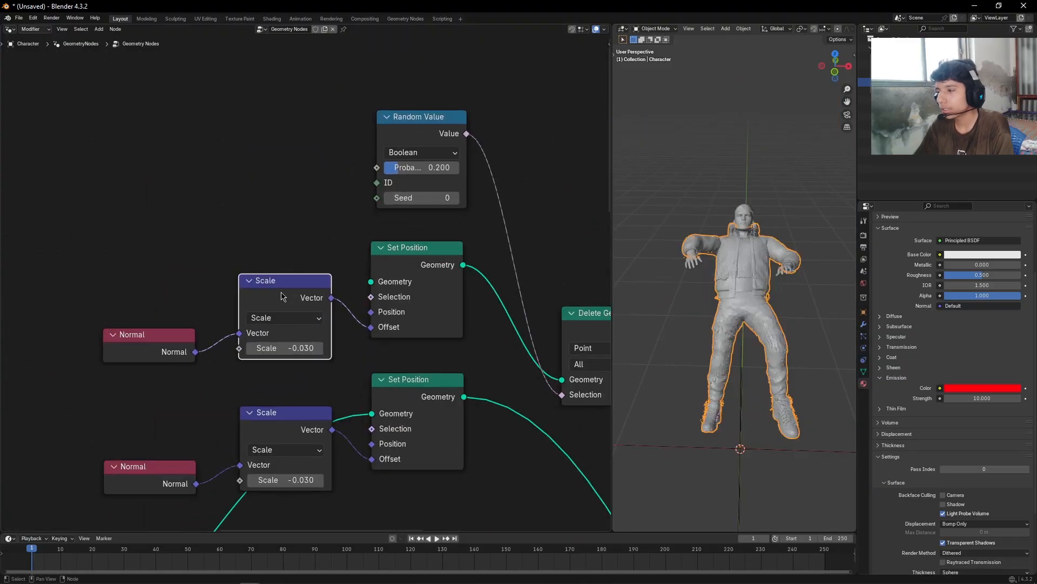
{"action": "left_click_drag", "start_coordinate": [281, 296], "coordinate": [233, 231]}
{"action": "right_click", "coordinate": [233, 232]}
{"action": "left_click", "coordinate": [305, 347]}
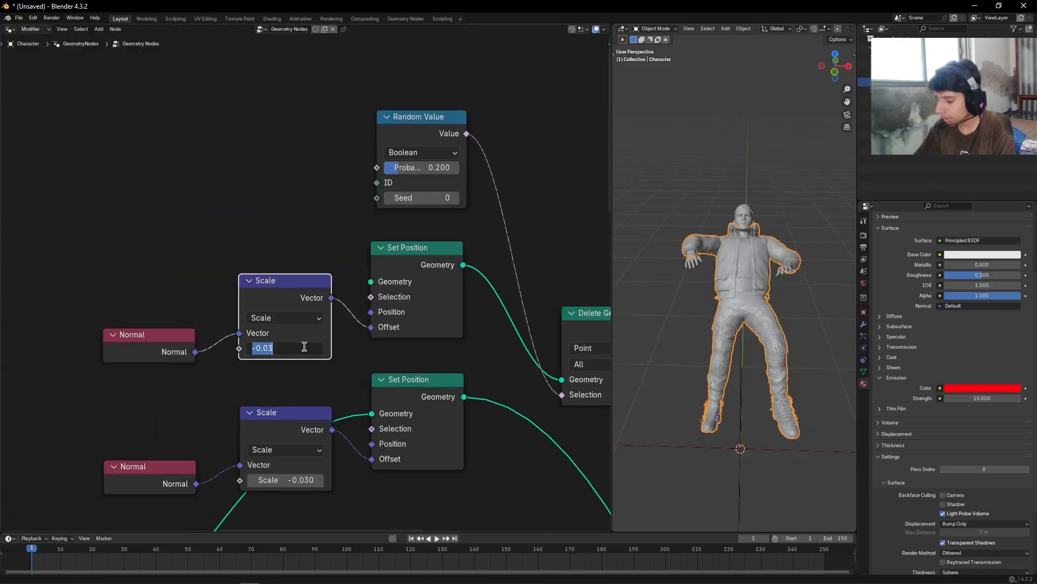
{"action": "type", "text": "1"}
{"action": "key", "text": "Return"}
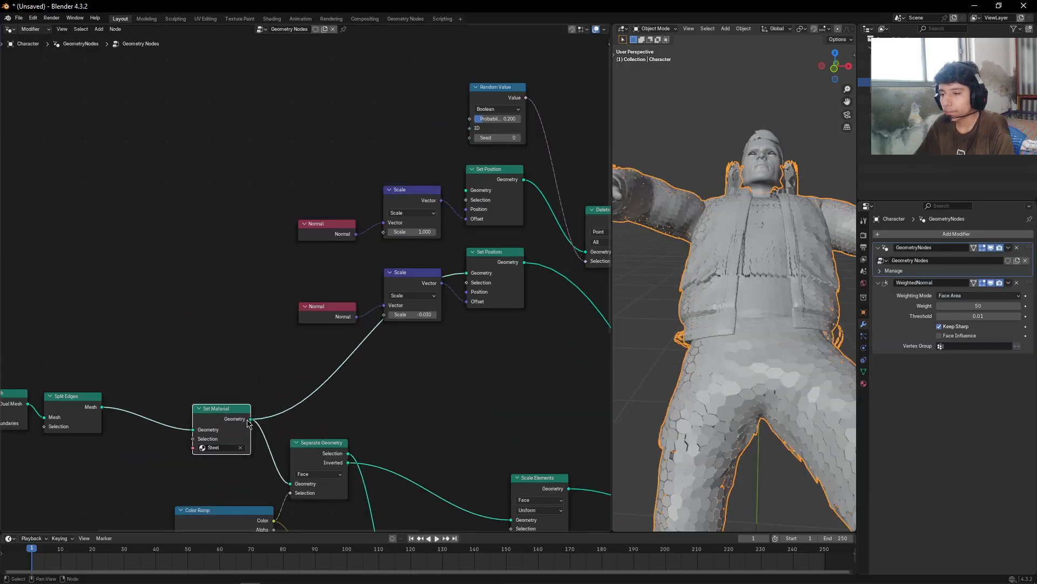
Connect the Steel Set Material node's geometry output to the topmost Set Position node's geometry input.
{"action": "left_click_drag", "start_coordinate": [250, 419], "coordinate": [497, 186]}
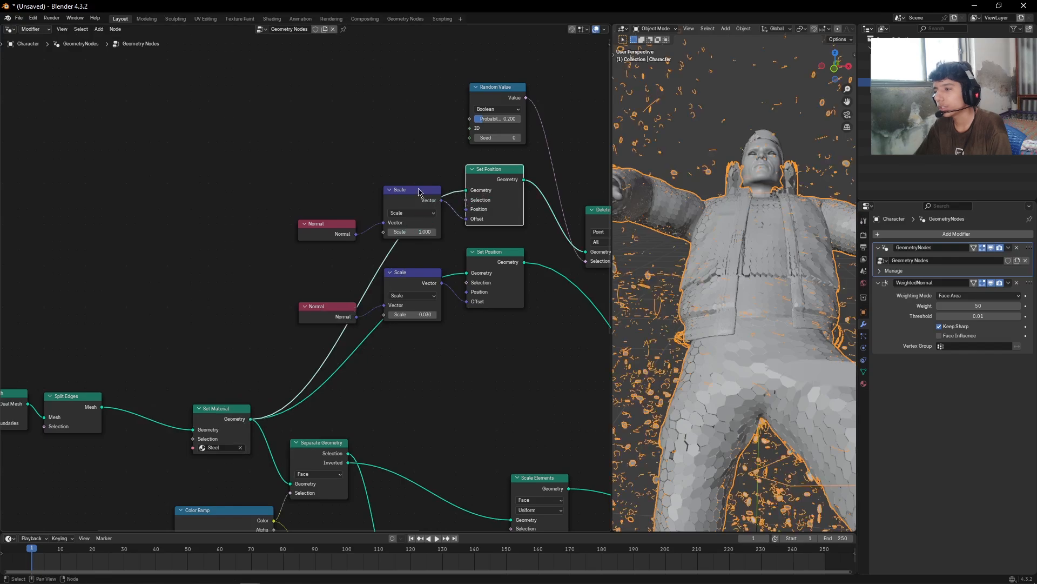
{"action": "left_click", "coordinate": [474, 382]}
Widen the 3D viewport and examine the scattered fragments around the character from several angles.
{"action": "scroll", "coordinate": [730, 116], "scroll_direction": "down", "scroll_amount": 9}
{"action": "left_click", "coordinate": [762, 154]}
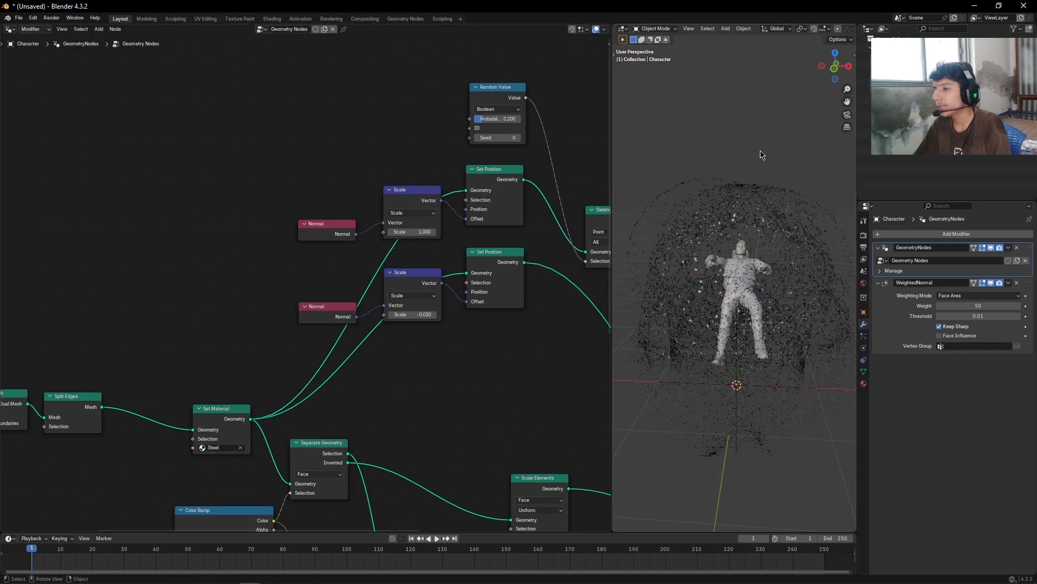
{"action": "middle_click_drag", "start_coordinate": [791, 242], "coordinate": [745, 276]}
{"action": "scroll", "coordinate": [755, 268], "scroll_direction": "up", "scroll_amount": 3}
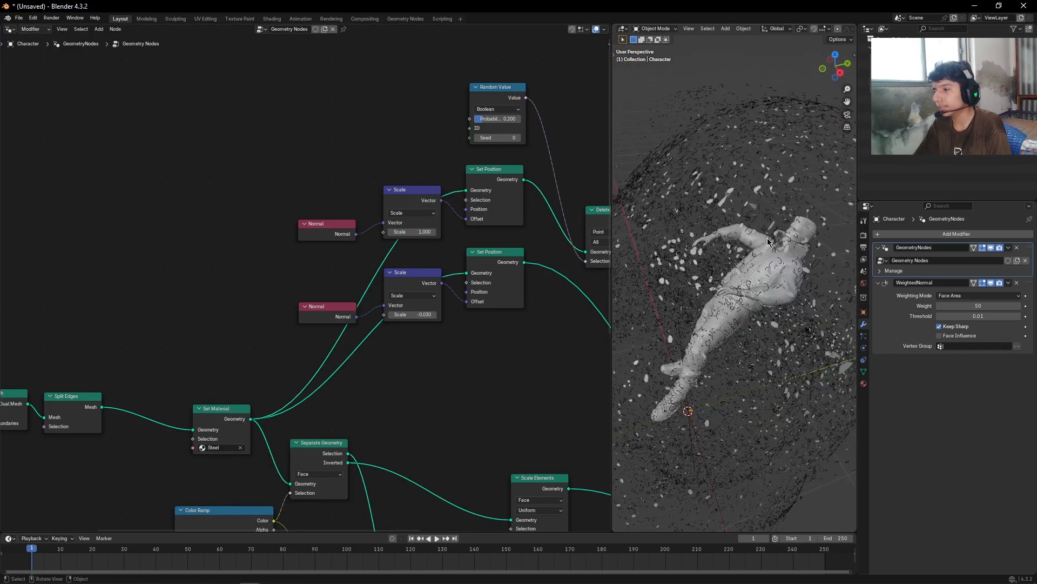
{"action": "middle_click_drag", "start_coordinate": [768, 241], "coordinate": [680, 189]}
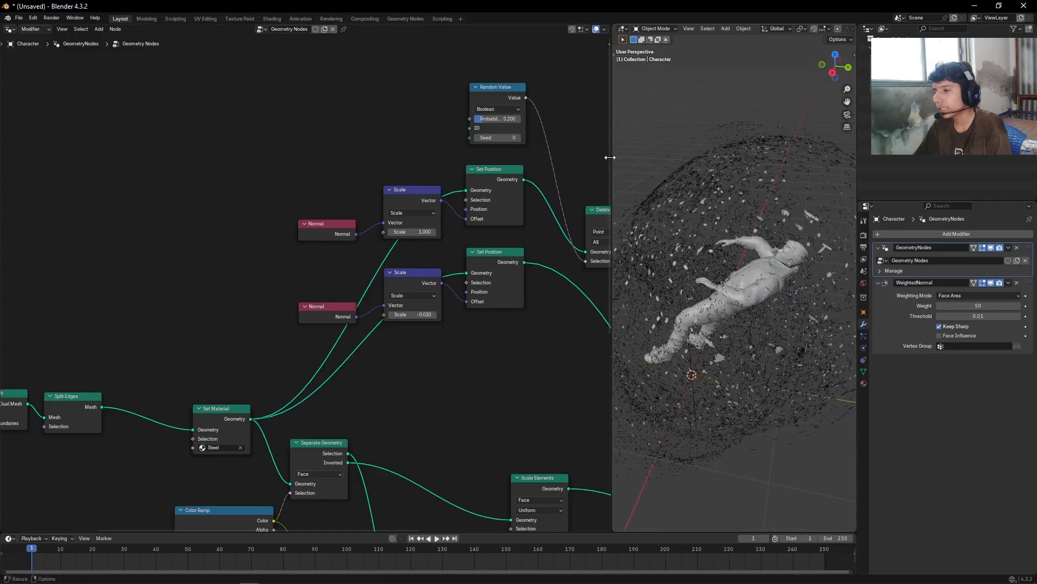
{"action": "left_click_drag", "start_coordinate": [612, 157], "coordinate": [425, 157]}
{"action": "middle_click_drag", "start_coordinate": [665, 227], "coordinate": [677, 281]}
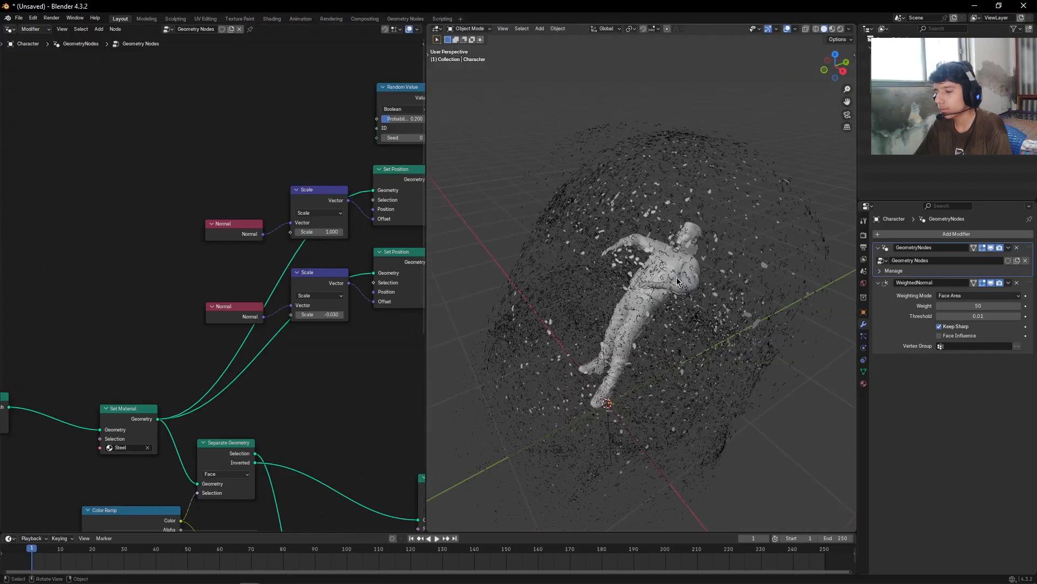
Switch to Paint 3D, circle several floating fragments in the GLOW.png reference image, and return to Blender.
{"action": "left_click", "coordinate": [308, 574]}
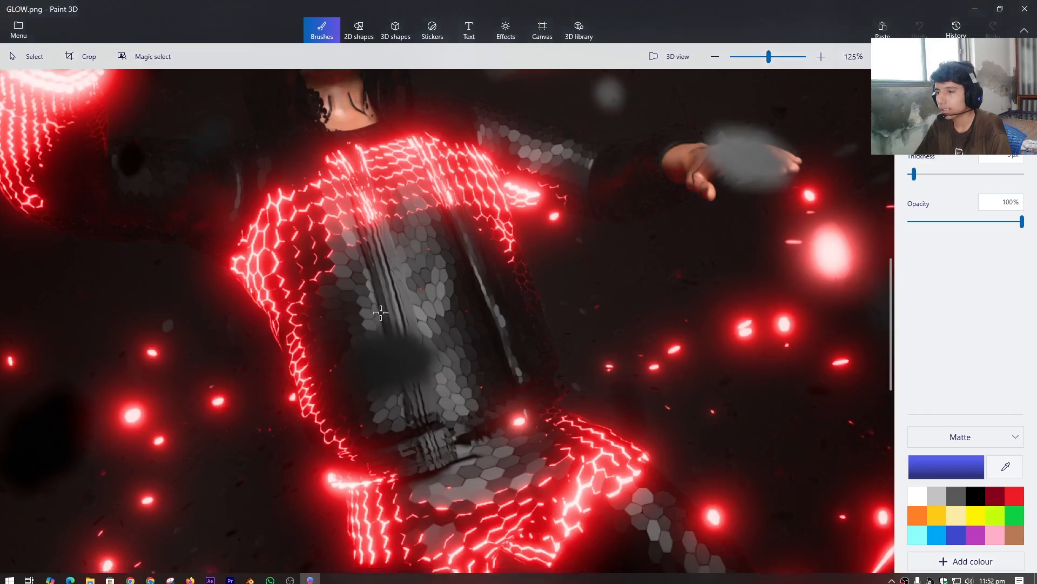
{"action": "scroll", "coordinate": [347, 228], "scroll_direction": "down", "scroll_amount": 5}
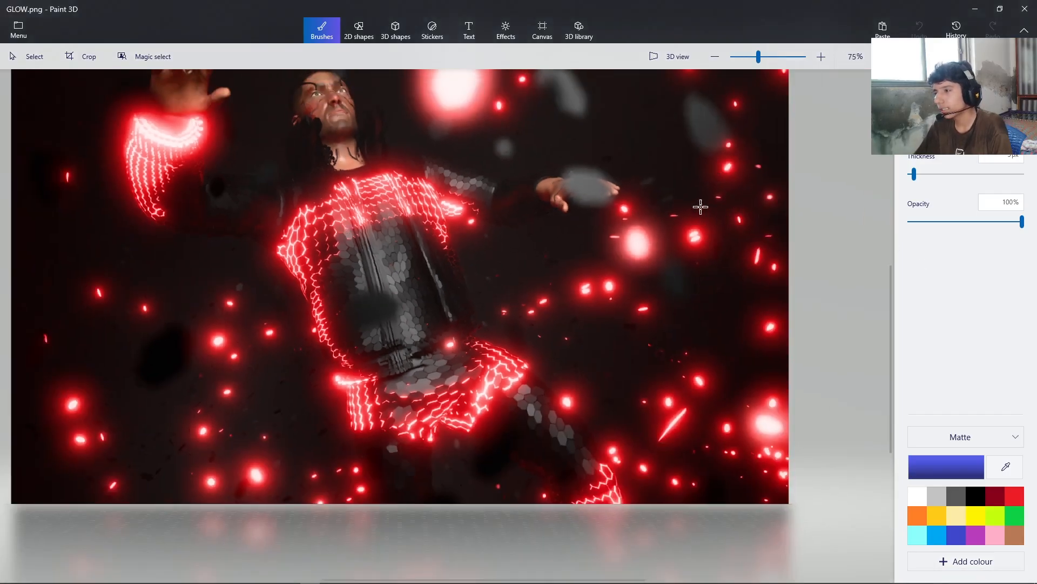
{"action": "mouse_move", "coordinate": [647, 218]}
{"action": "left_mouse_down"}
{"action": "mouse_move", "coordinate": [597, 227]}
{"action": "mouse_move", "coordinate": [650, 220]}
{"action": "left_mouse_up"}
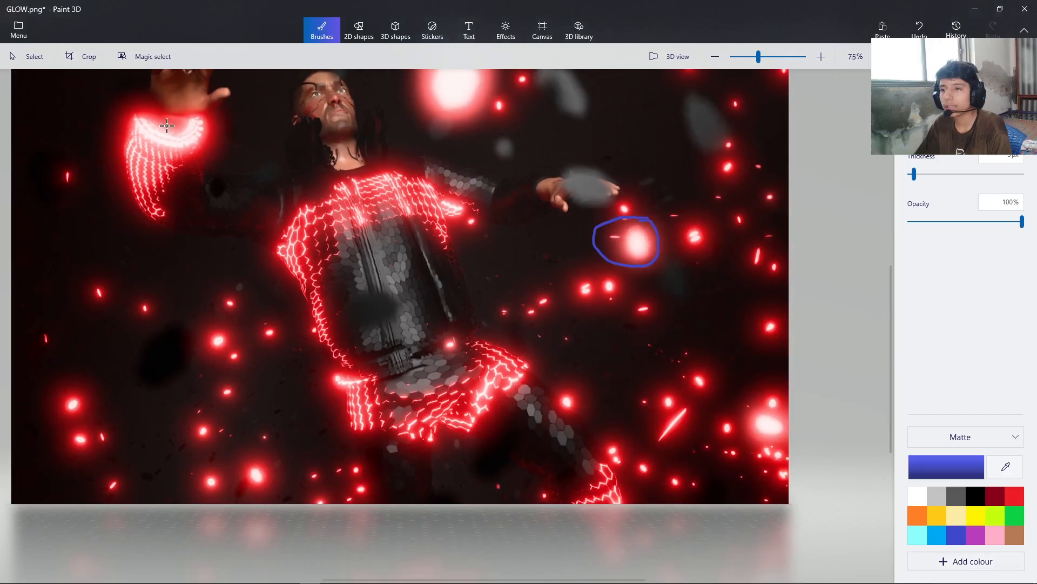
{"action": "left_click_drag", "start_coordinate": [64, 161], "coordinate": [77, 186]}
{"action": "left_click_drag", "start_coordinate": [171, 308], "coordinate": [176, 365]}
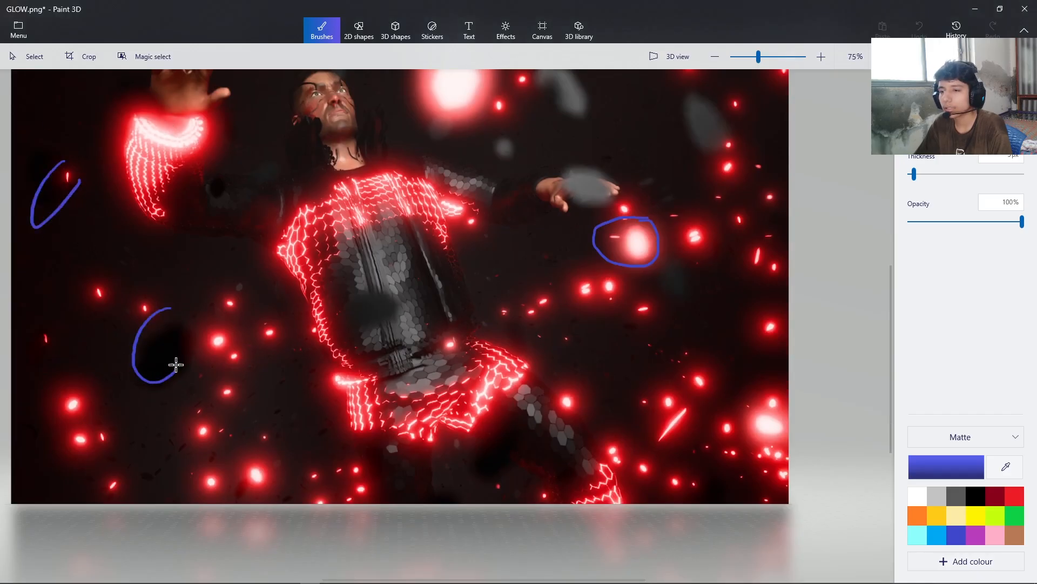
{"action": "mouse_move", "coordinate": [198, 297]}
{"action": "left_mouse_down"}
{"action": "mouse_move", "coordinate": [241, 365]}
{"action": "mouse_move", "coordinate": [229, 288]}
{"action": "left_mouse_up"}
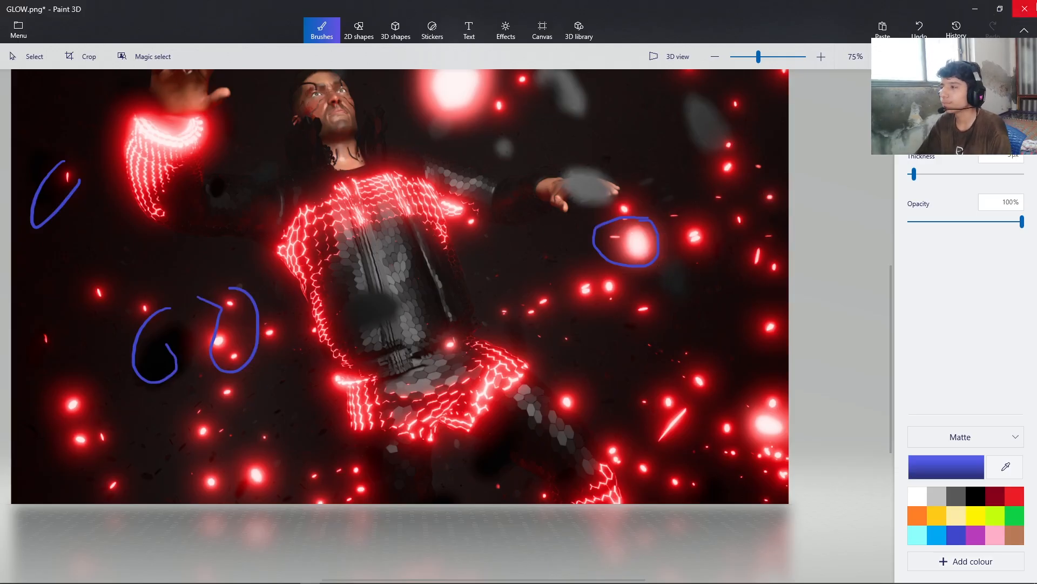
{"action": "left_click", "coordinate": [976, 9]}
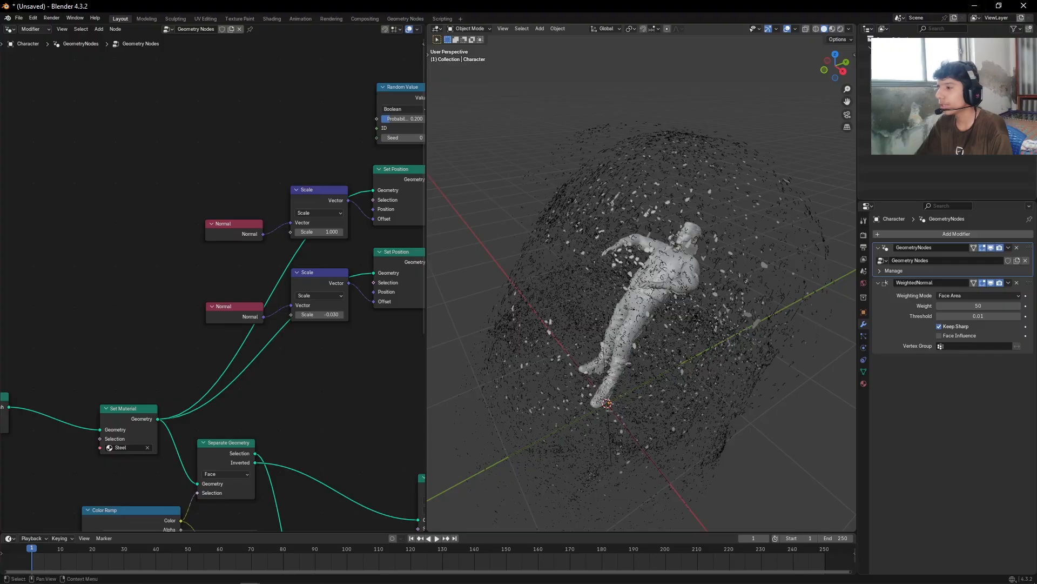
Set the render engine to Cycles and change the viewport's shading mode.
{"action": "left_click", "coordinate": [864, 236]}
{"action": "left_click", "coordinate": [955, 234]}
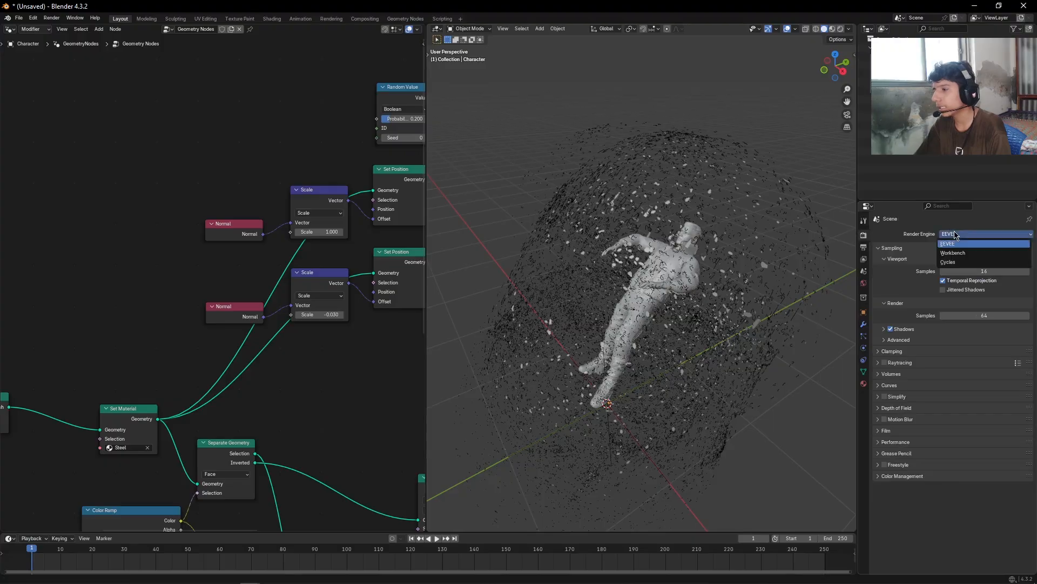
{"action": "left_click", "coordinate": [961, 266]}
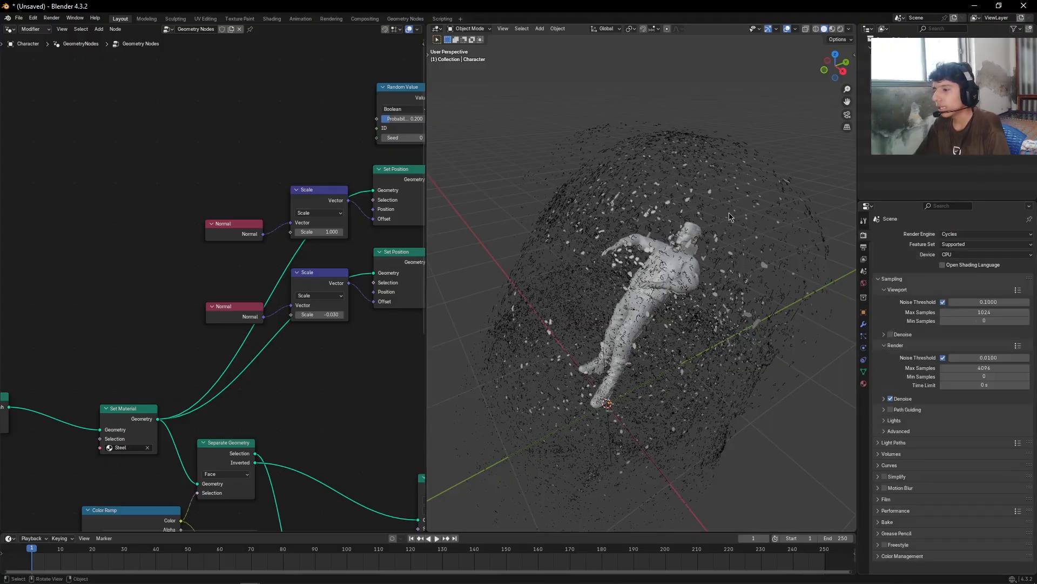
{"action": "key", "text": "z"}
{"action": "left_click", "coordinate": [743, 288]}
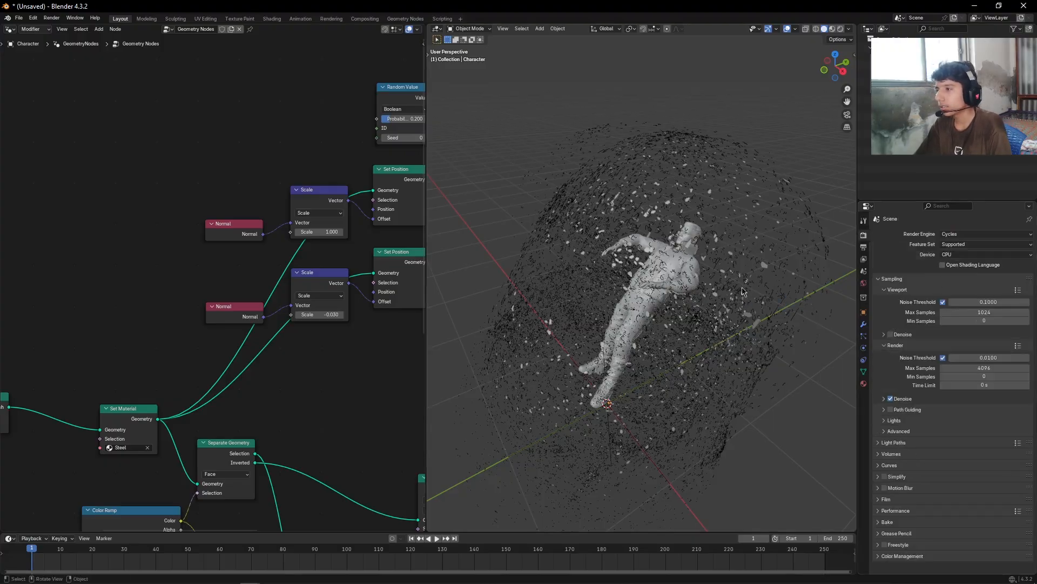
Hide the viewport overlays and save the file to the Desktop as SCI-FIEFFECT_TUT.blend.
{"action": "left_click", "coordinate": [787, 30]}
{"action": "key", "text": "ctrl+s"}
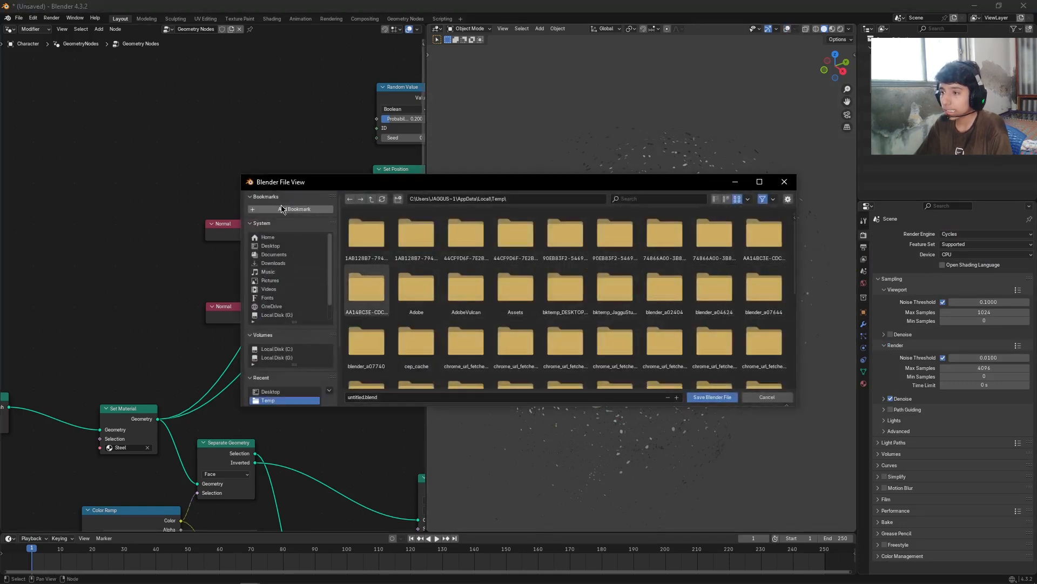
{"action": "left_click", "coordinate": [271, 246]}
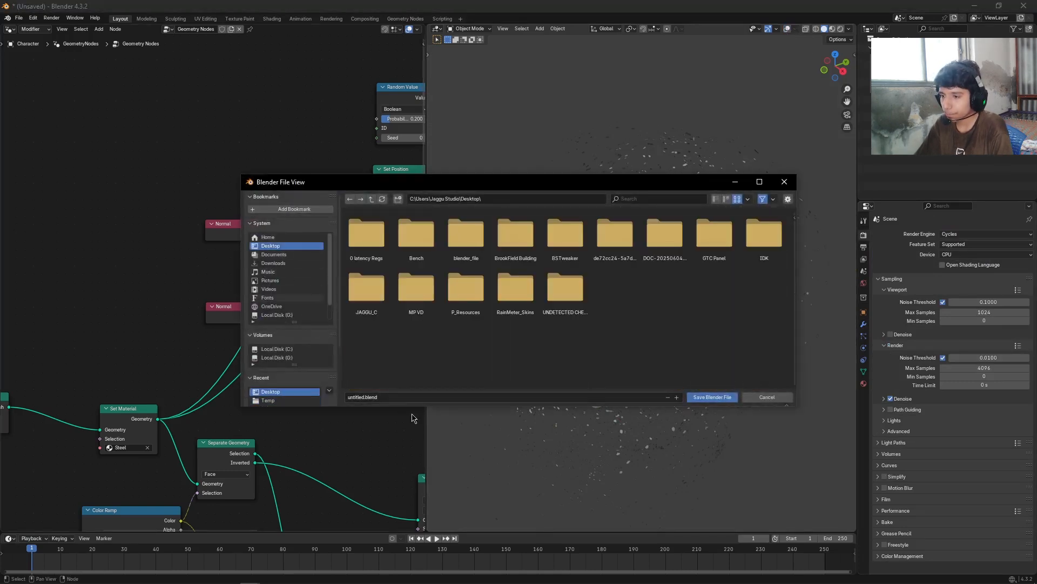
{"action": "left_click", "coordinate": [401, 395]}
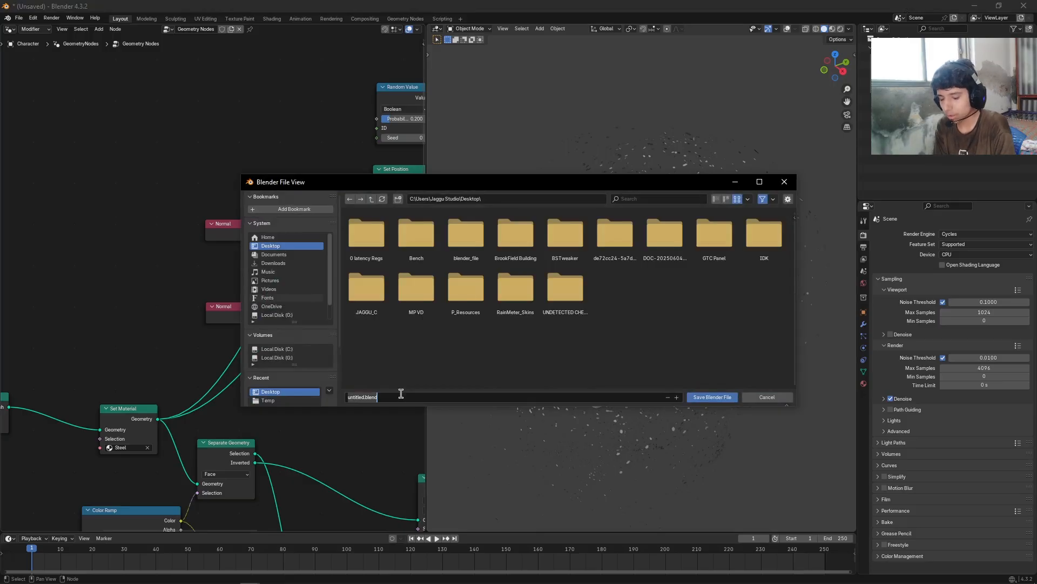
{"action": "type", "text": "s"}
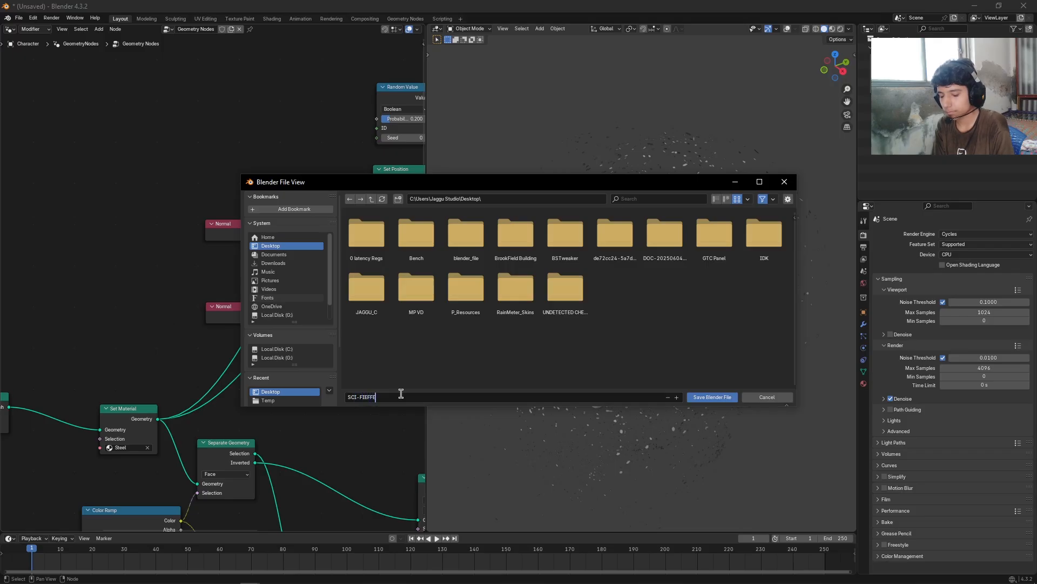
{"action": "type", "text": "CI-FIEFFECT_TUT.blend"}
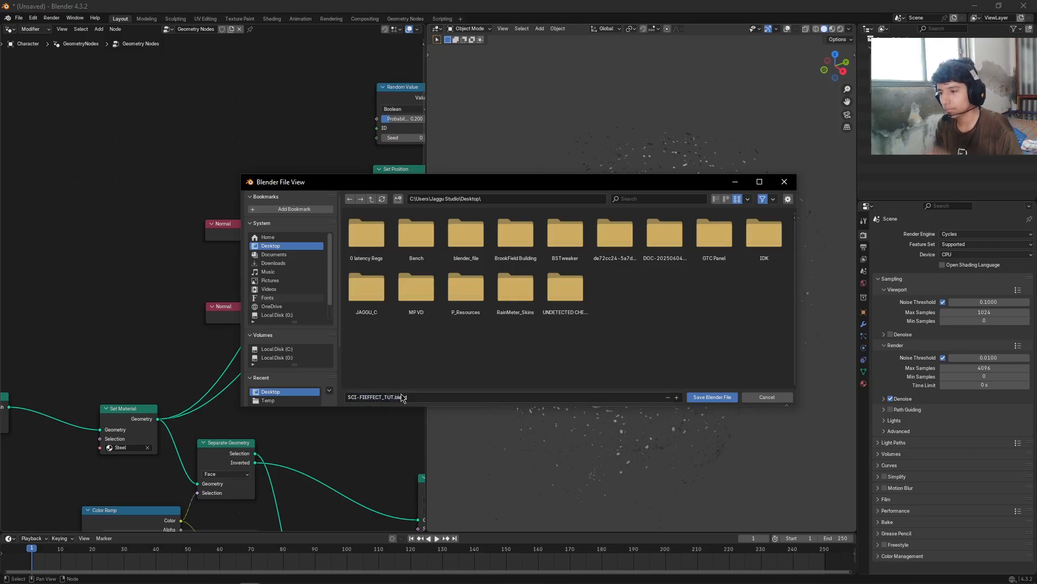
{"action": "key", "text": "Return"}
Switch the 3D viewport to Rendered shading and turn off Scene World lighting in the shading options.
{"action": "scroll", "coordinate": [708, 262], "scroll_direction": "up", "scroll_amount": 5}
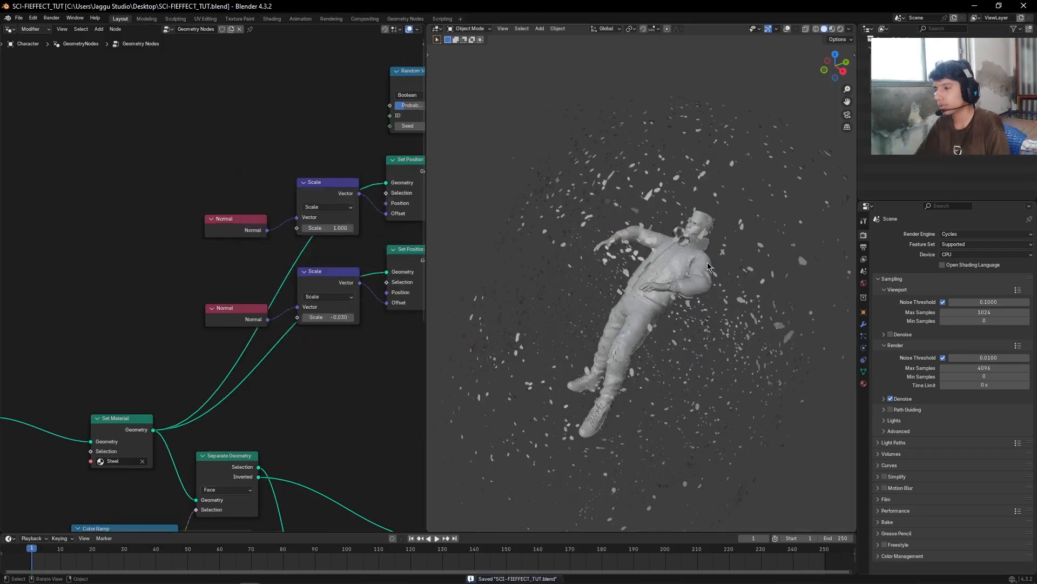
{"action": "key", "text": "z"}
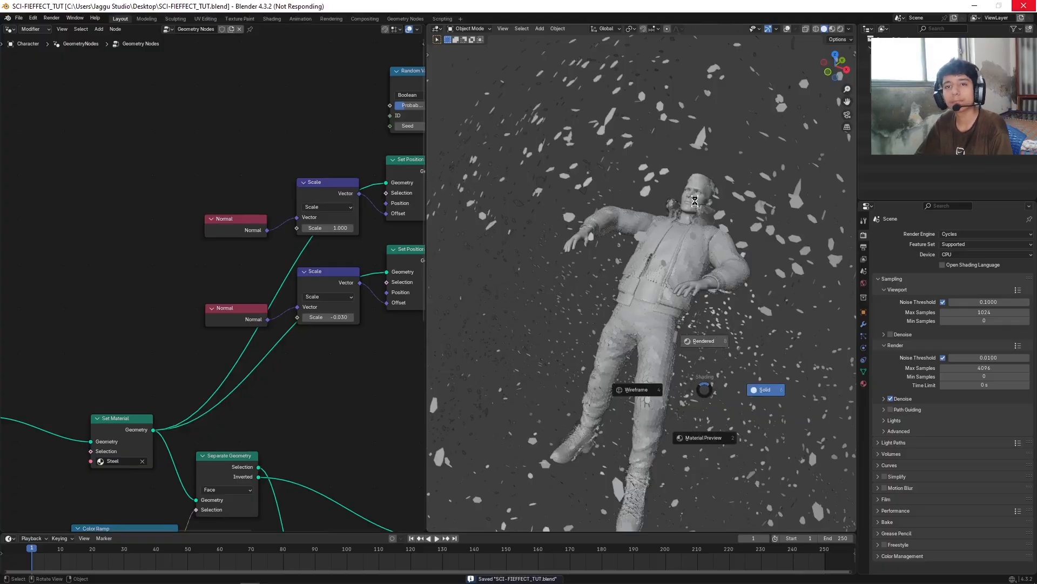
{"action": "left_click", "coordinate": [838, 29]}
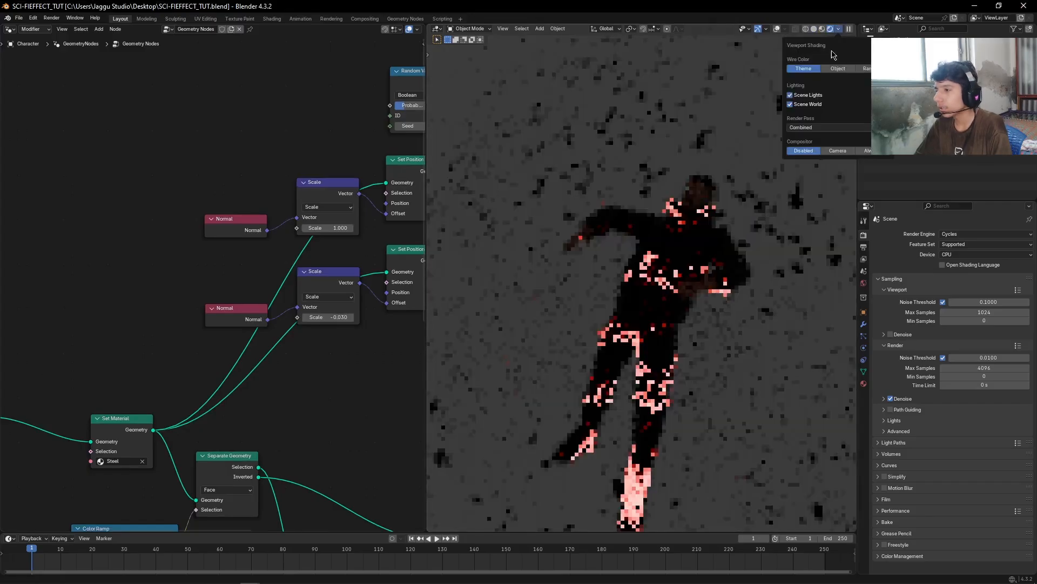
{"action": "left_click", "coordinate": [808, 105]}
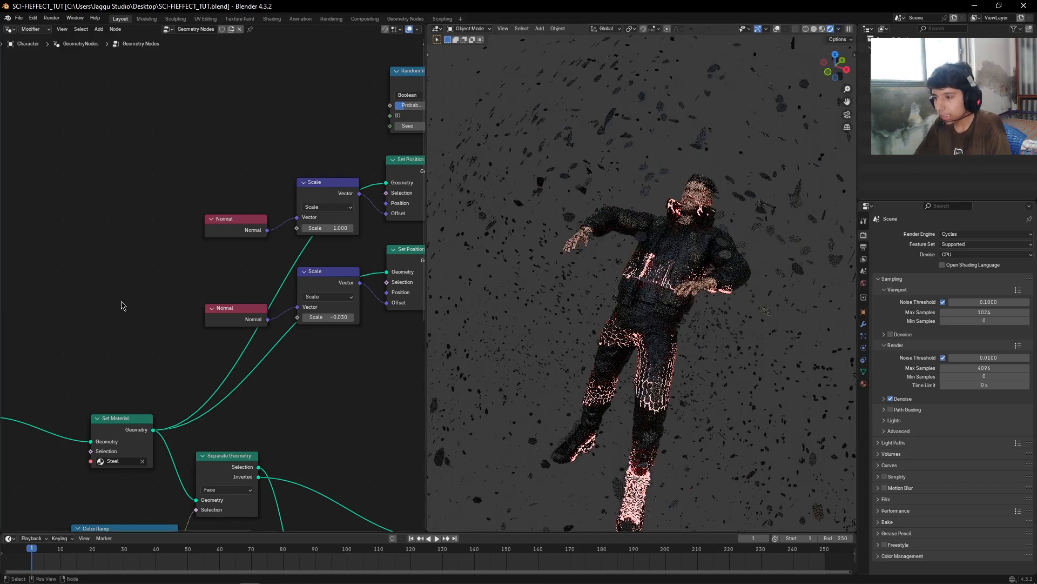
Examine the Steel Set Material node and the branches it feeds in the node tree.
{"action": "scroll", "coordinate": [166, 329], "scroll_direction": "down", "scroll_amount": 4}
{"action": "scroll", "coordinate": [225, 277], "scroll_direction": "up", "scroll_amount": 2}
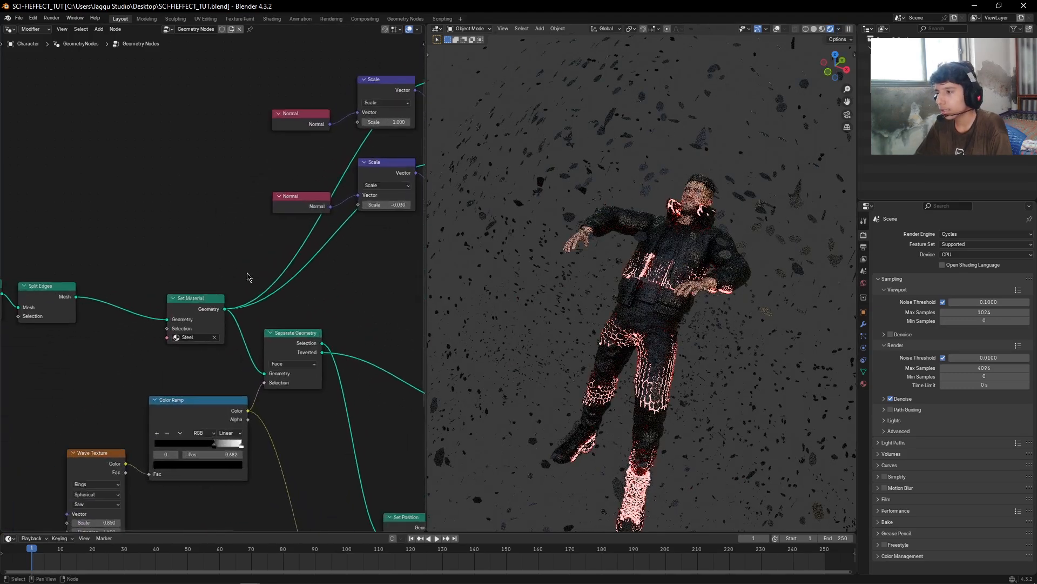
{"action": "middle_click_drag", "start_coordinate": [122, 333], "coordinate": [108, 365]}
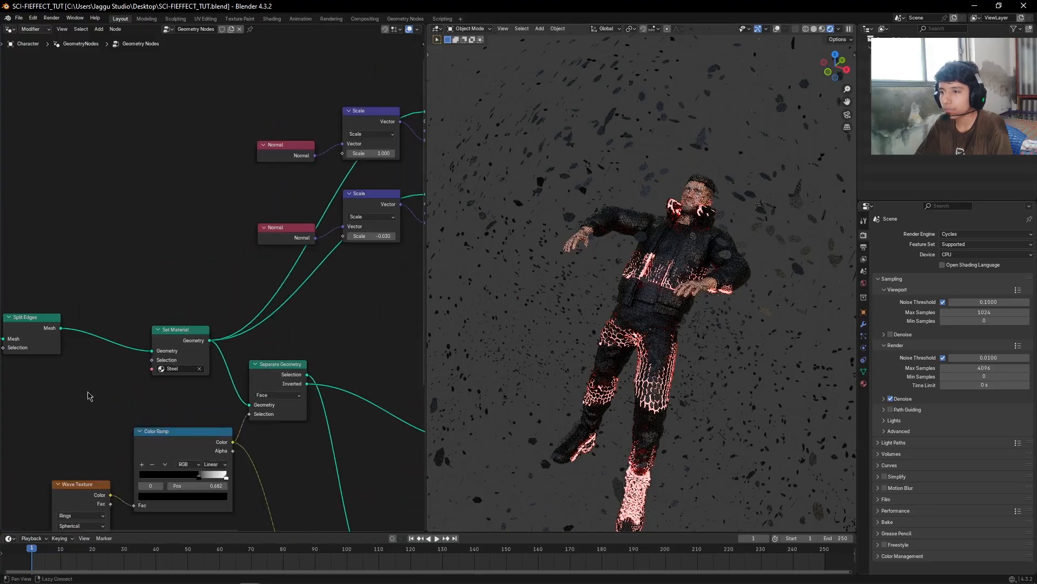
{"action": "middle_click_drag", "start_coordinate": [165, 395], "coordinate": [260, 329]}
{"action": "scroll", "coordinate": [290, 328], "scroll_direction": "up", "scroll_amount": 4}
{"action": "left_click_drag", "start_coordinate": [296, 263], "coordinate": [270, 301]}
{"action": "right_click", "coordinate": [272, 301]}
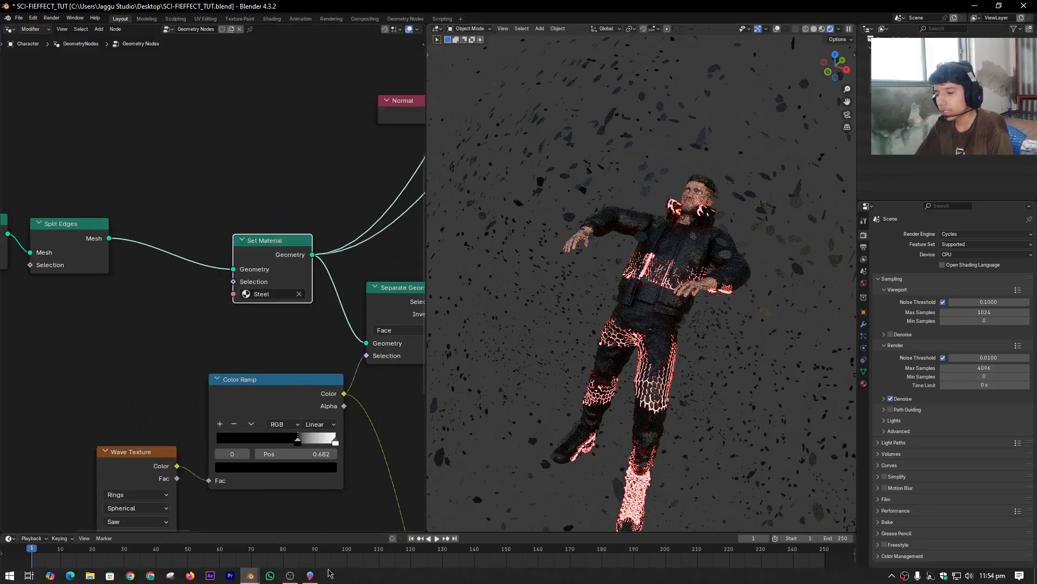
Switch to Paint 3D, circle glowing red fragments near the edges of the GLOW.png reference image, and return to Blender.
{"action": "left_click", "coordinate": [309, 575]}
{"action": "mouse_move", "coordinate": [714, 208]}
{"action": "left_mouse_down"}
{"action": "mouse_move", "coordinate": [721, 257]}
{"action": "mouse_move", "coordinate": [712, 209]}
{"action": "left_mouse_up"}
{"action": "left_click_drag", "start_coordinate": [768, 367], "coordinate": [786, 450]}
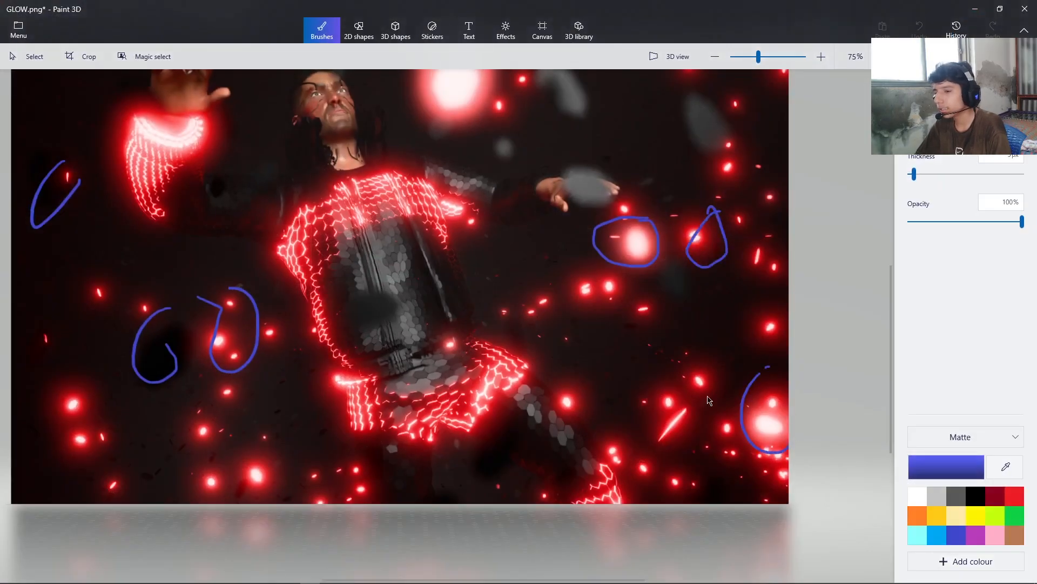
{"action": "left_click_drag", "start_coordinate": [88, 371], "coordinate": [115, 466]}
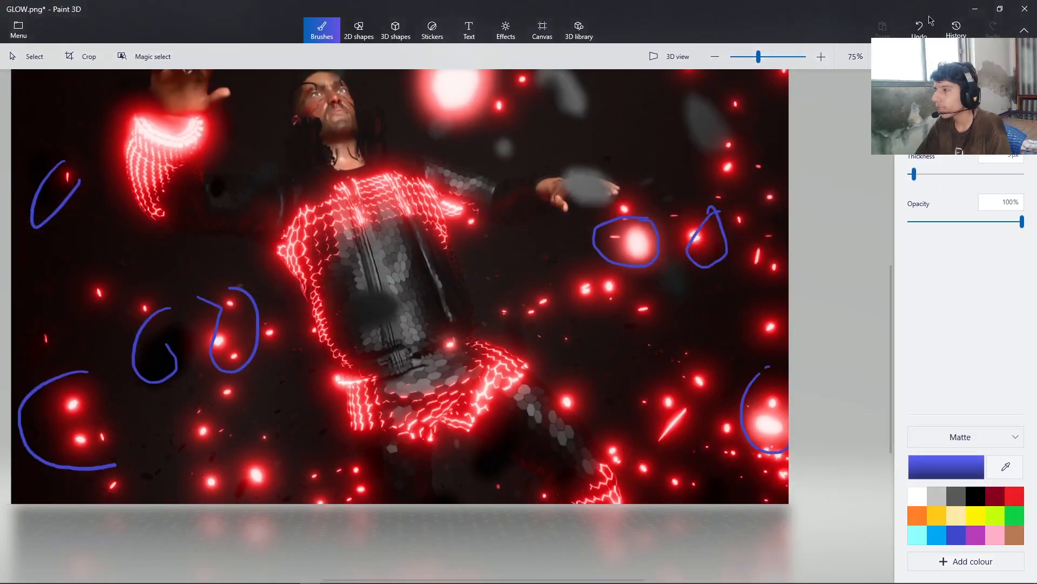
{"action": "left_click", "coordinate": [975, 9]}
Return the viewport to Solid shading and insert a Set Material node after the scattered fragments' Delete Geometry node.
{"action": "key", "text": "z"}
{"action": "left_click", "coordinate": [704, 240]}
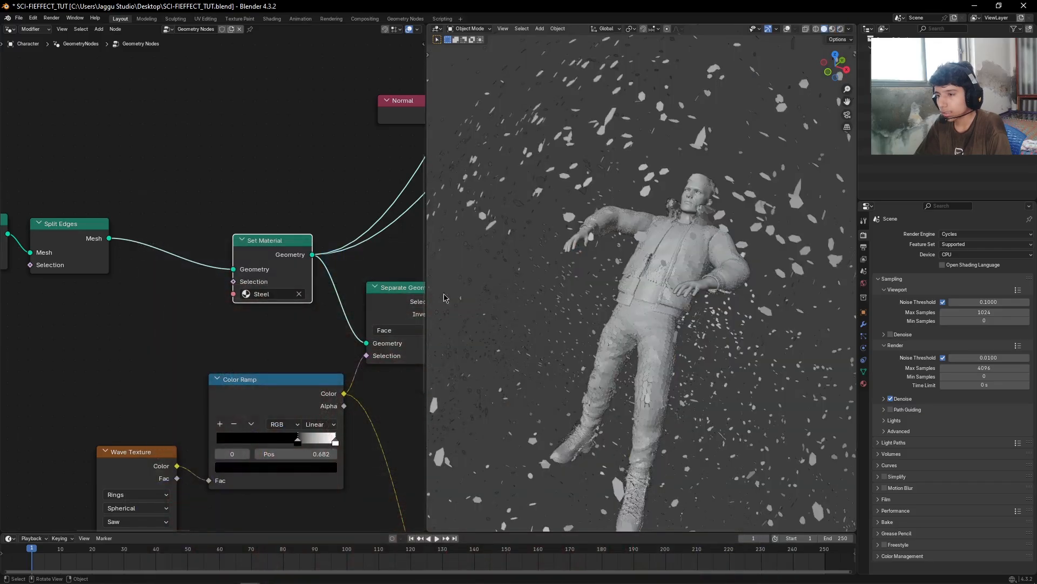
{"action": "scroll", "coordinate": [211, 278], "scroll_direction": "down", "scroll_amount": 5}
{"action": "mouse_move", "coordinate": [335, 217]}
{"action": "left_mouse_down", "text": "alt"}
{"action": "mouse_move", "coordinate": [146, 235]}
{"action": "mouse_move", "coordinate": [98, 444]}
{"action": "left_mouse_up", "text": "alt"}
{"action": "scroll", "coordinate": [99, 445], "scroll_direction": "down", "scroll_amount": 5}
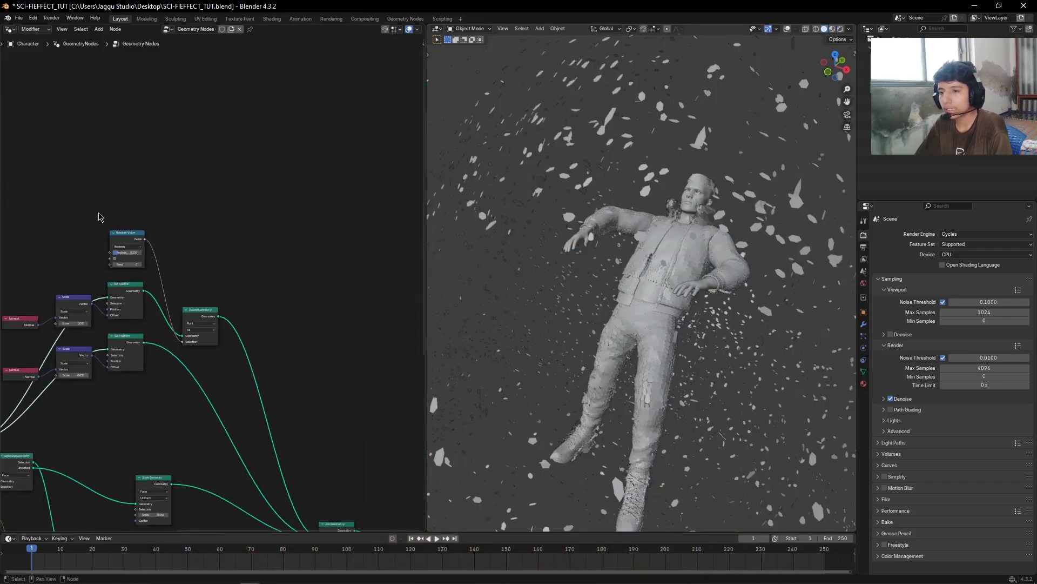
{"action": "left_click_drag", "start_coordinate": [99, 214], "coordinate": [417, 364], "text": "alt"}
{"action": "left_click_drag", "start_coordinate": [307, 243], "coordinate": [169, 231], "text": "alt"}
{"action": "scroll", "coordinate": [273, 270], "scroll_direction": "up", "scroll_amount": 4}
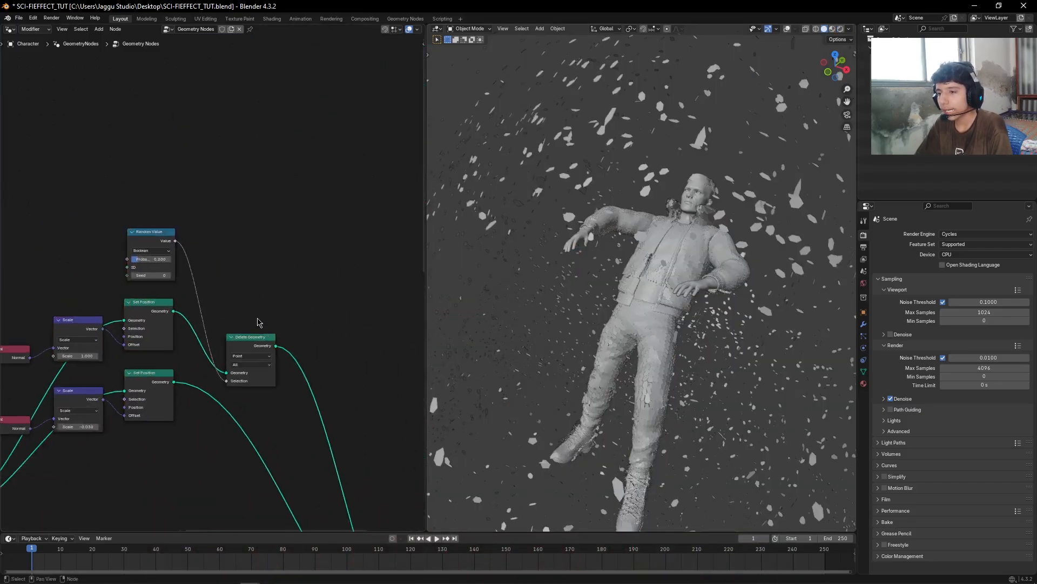
{"action": "key", "text": "shift+a"}
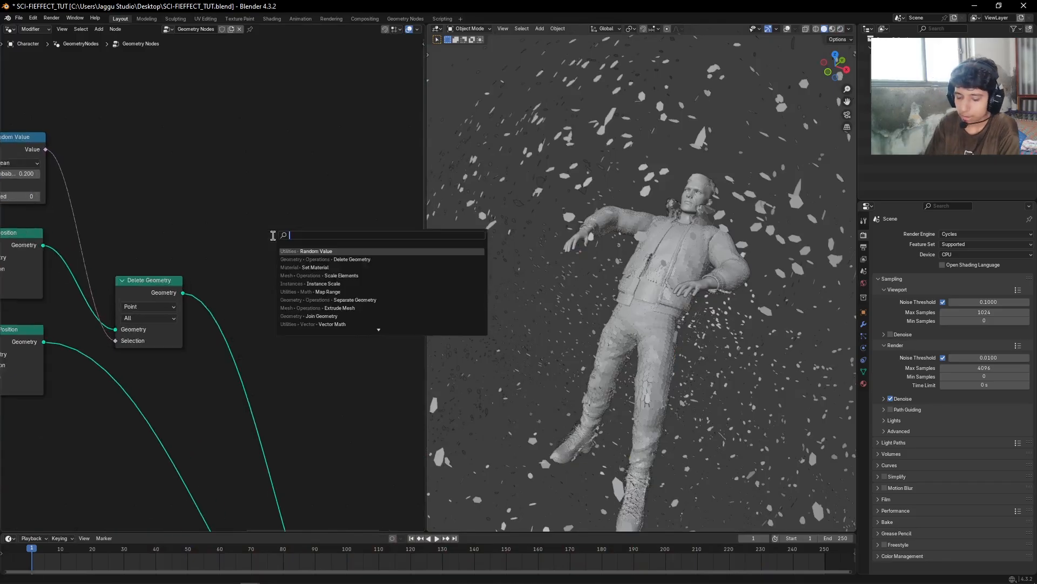
{"action": "type", "text": "set mat"}
{"action": "key", "text": "Return"}
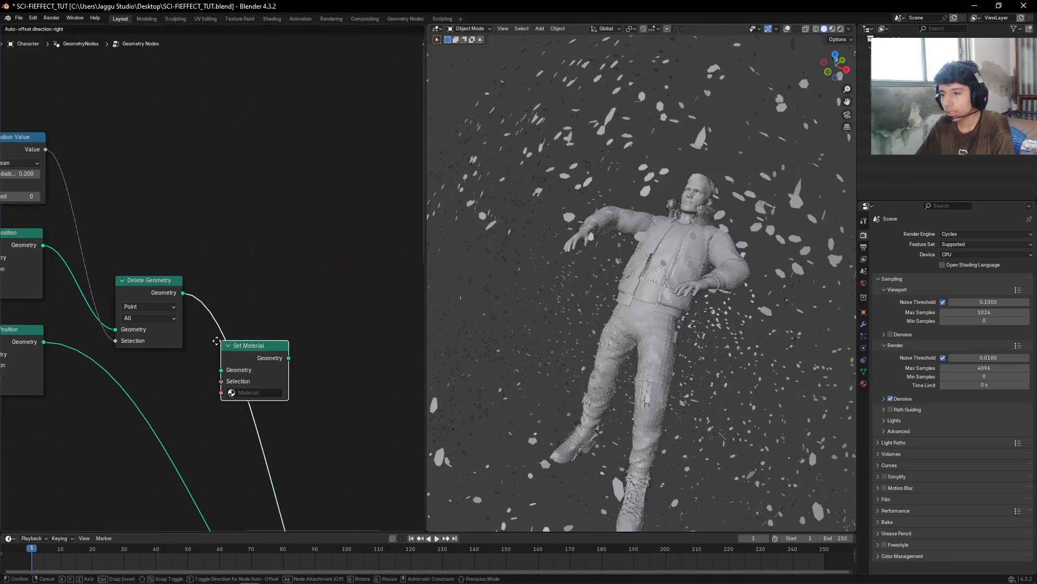
{"action": "left_click", "coordinate": [214, 338]}
Assign the Emmit material to the new Set Material node.
{"action": "left_click", "coordinate": [285, 413]}
{"action": "scroll", "coordinate": [284, 412], "scroll_direction": "up", "scroll_amount": 1}
{"action": "left_click", "coordinate": [273, 417]}
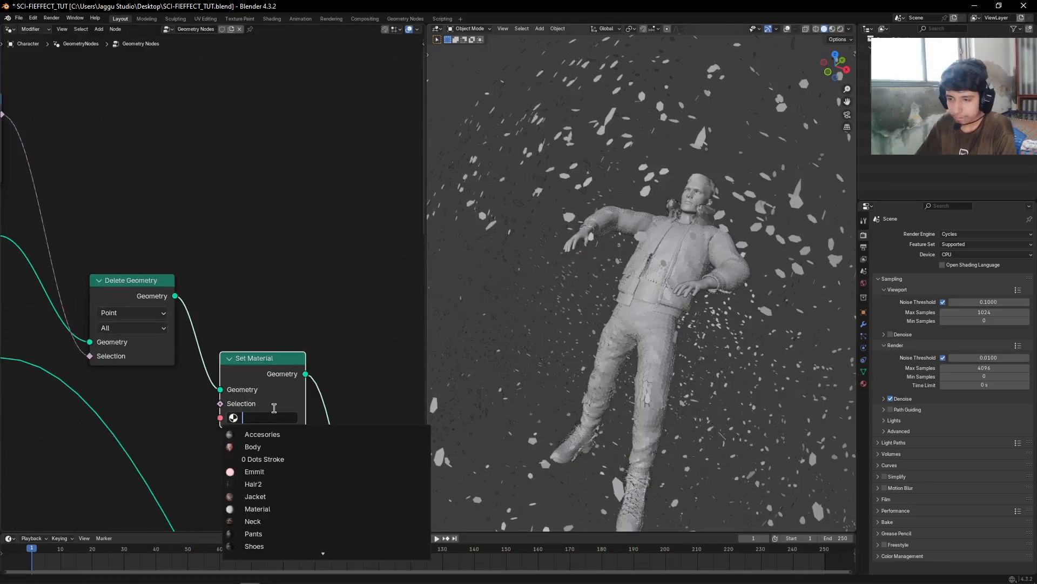
{"action": "type", "text": "emm"}
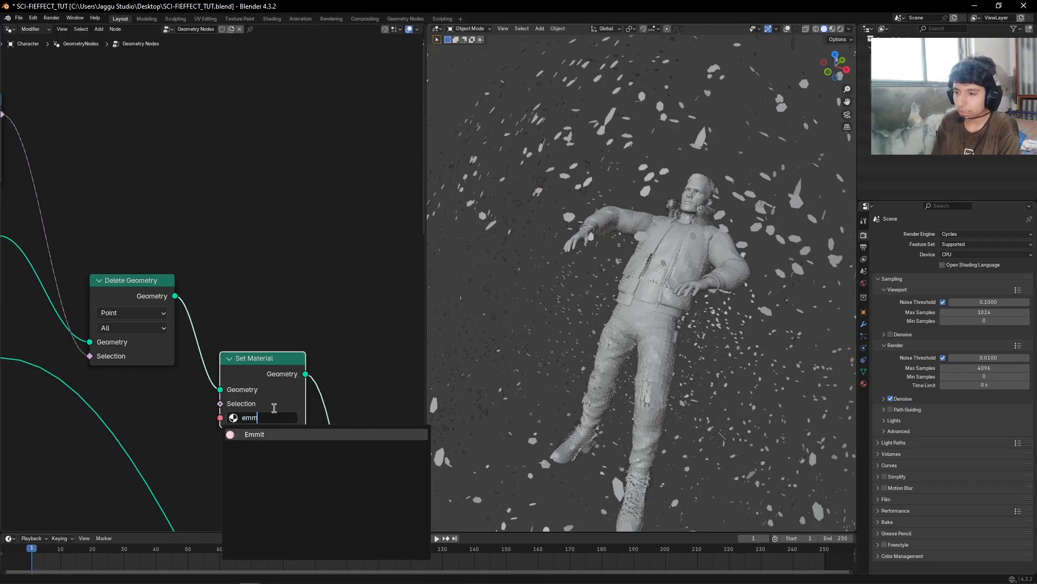
{"action": "key", "text": "Return"}
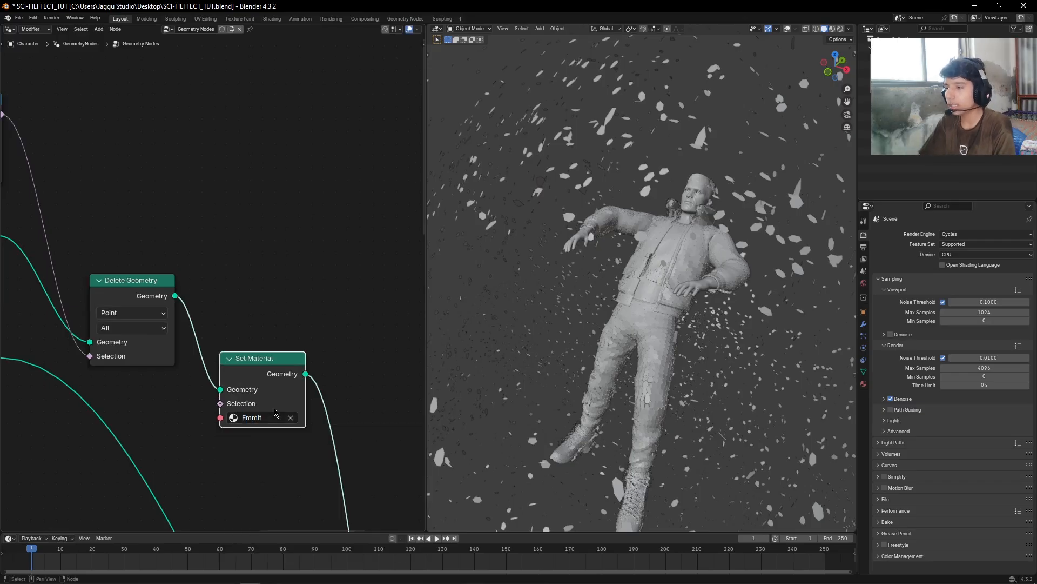
Switch the viewport to Rendered shading and view the emissive fragments from the character's front.
{"action": "key", "text": "z"}
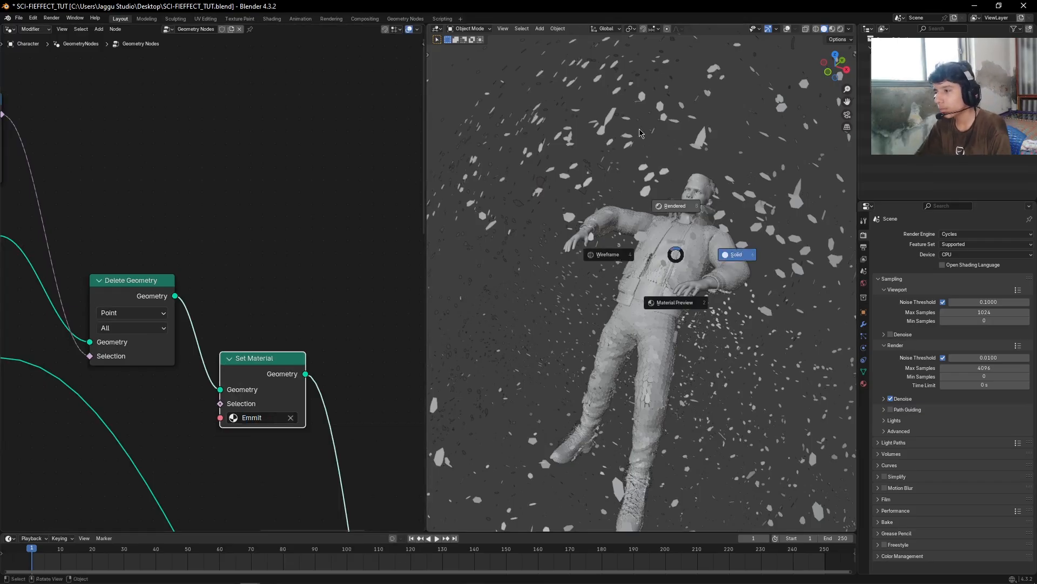
{"action": "left_click", "coordinate": [628, 111]}
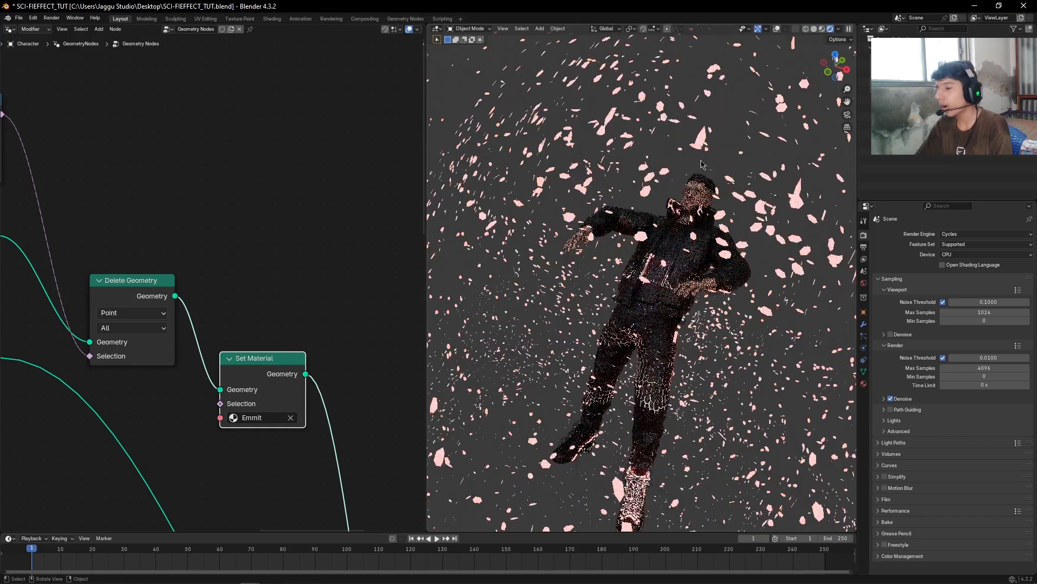
{"action": "middle_click_drag", "start_coordinate": [633, 196], "coordinate": [690, 264]}
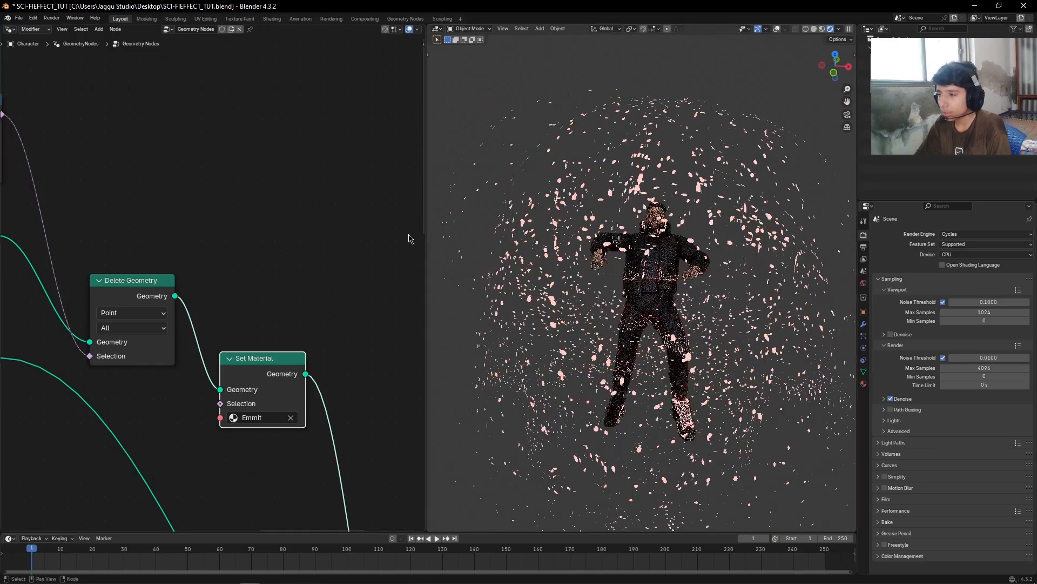
Switch to Paint 3D, circle a grey fragment and a red glowing one in the GLOW.png reference, and return to Blender.
{"action": "left_click", "coordinate": [310, 575]}
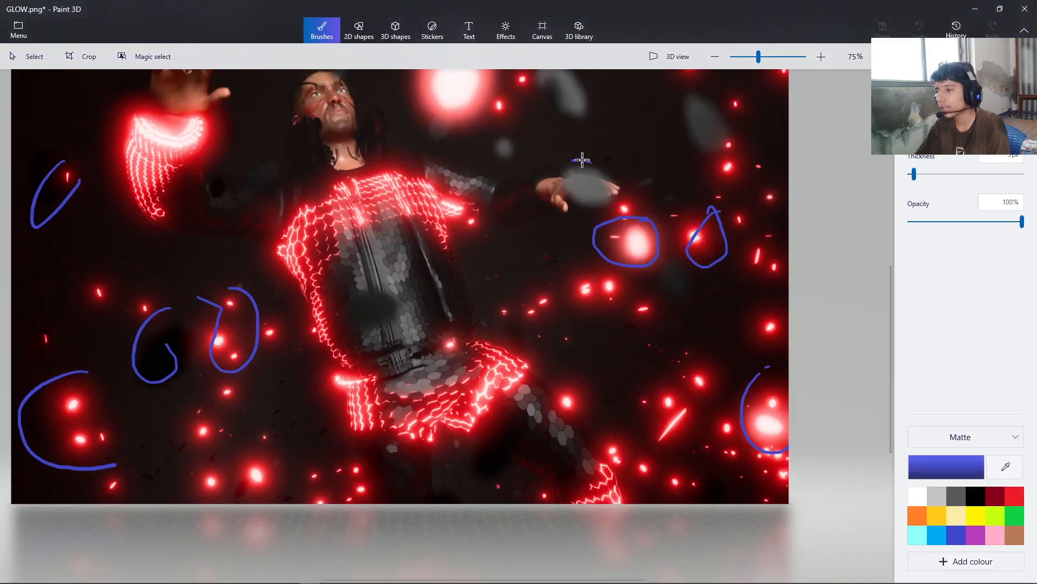
{"action": "left_click_drag", "start_coordinate": [584, 162], "coordinate": [594, 209]}
{"action": "mouse_move", "coordinate": [738, 153]}
{"action": "left_mouse_down"}
{"action": "mouse_move", "coordinate": [705, 206]}
{"action": "mouse_move", "coordinate": [745, 202]}
{"action": "left_mouse_up"}
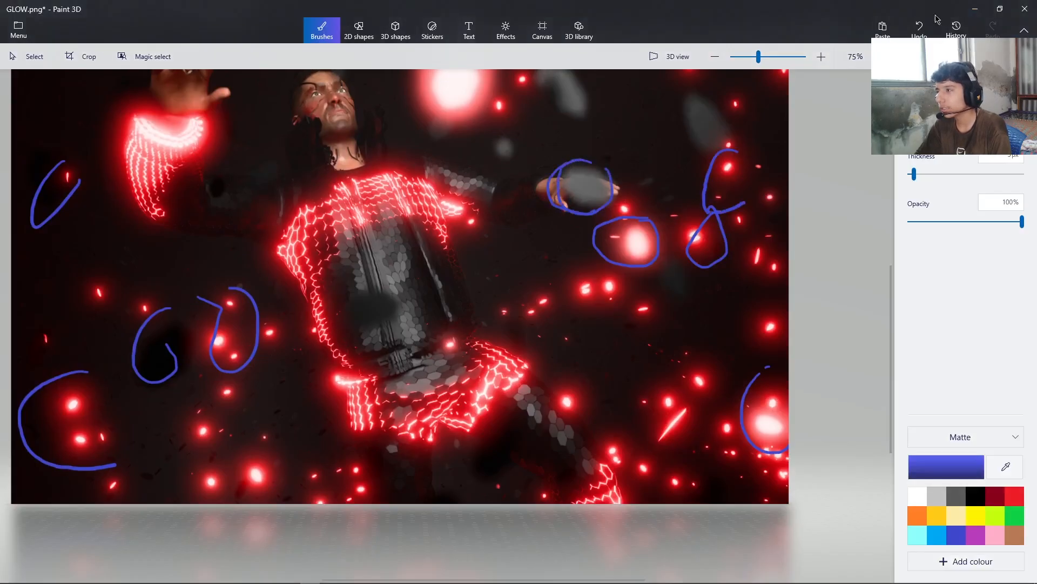
{"action": "left_click", "coordinate": [985, 5]}
Duplicate the Random Value node above Delete Geometry and connect the copy's value to the Emmit Set Material node's selection.
{"action": "scroll", "coordinate": [289, 259], "scroll_direction": "down", "scroll_amount": 2}
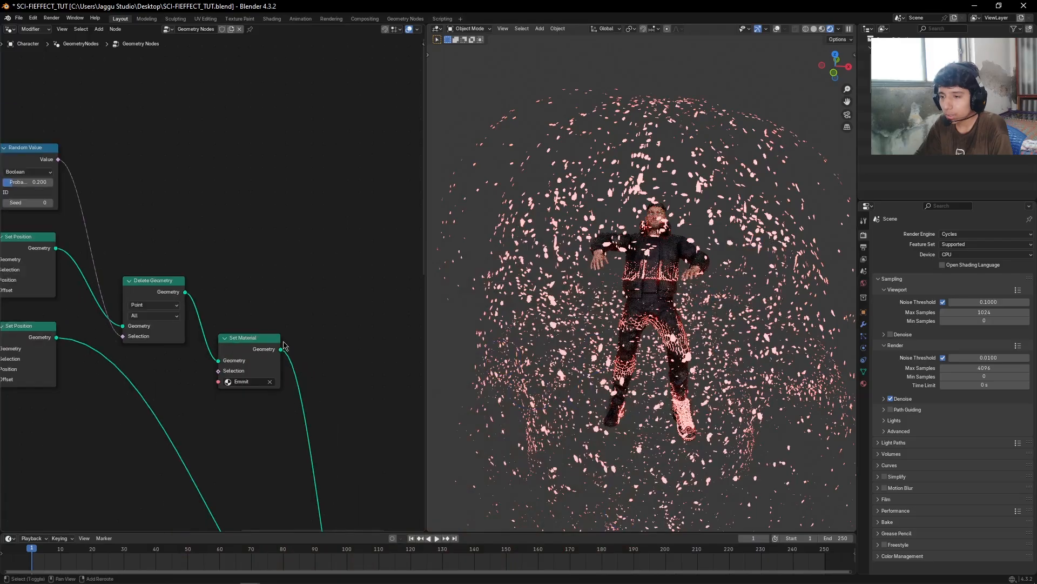
{"action": "middle_click_drag", "start_coordinate": [271, 442], "coordinate": [243, 382]}
{"action": "scroll", "coordinate": [243, 382], "scroll_direction": "up", "scroll_amount": 3}
{"action": "middle_click_drag", "start_coordinate": [155, 396], "coordinate": [299, 440]}
{"action": "scroll", "coordinate": [230, 292], "scroll_direction": "up", "scroll_amount": 1}
{"action": "middle_click_drag", "start_coordinate": [211, 128], "coordinate": [236, 262]}
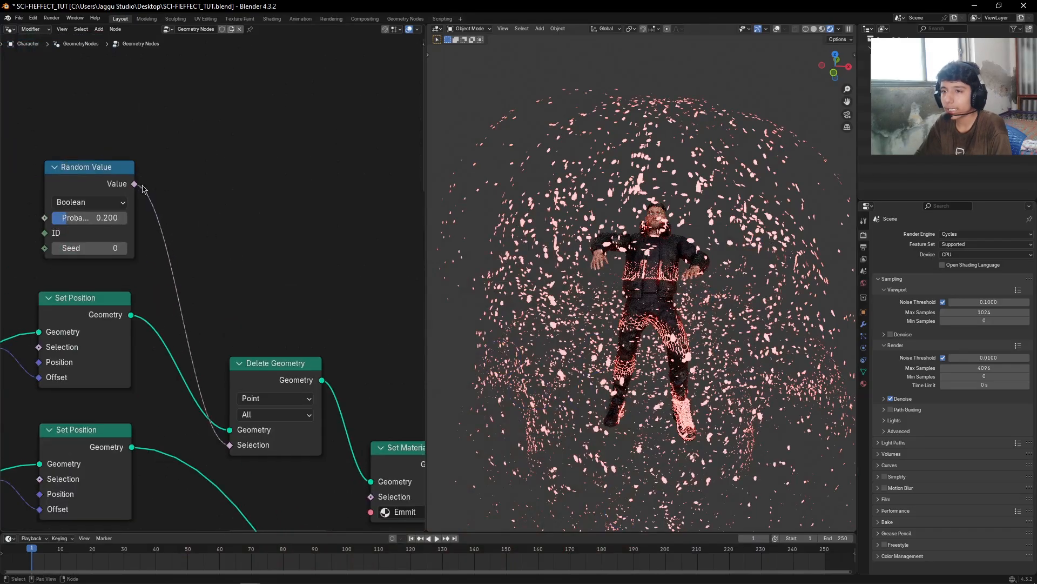
{"action": "left_click", "coordinate": [127, 185]}
{"action": "key", "text": "shift+d"}
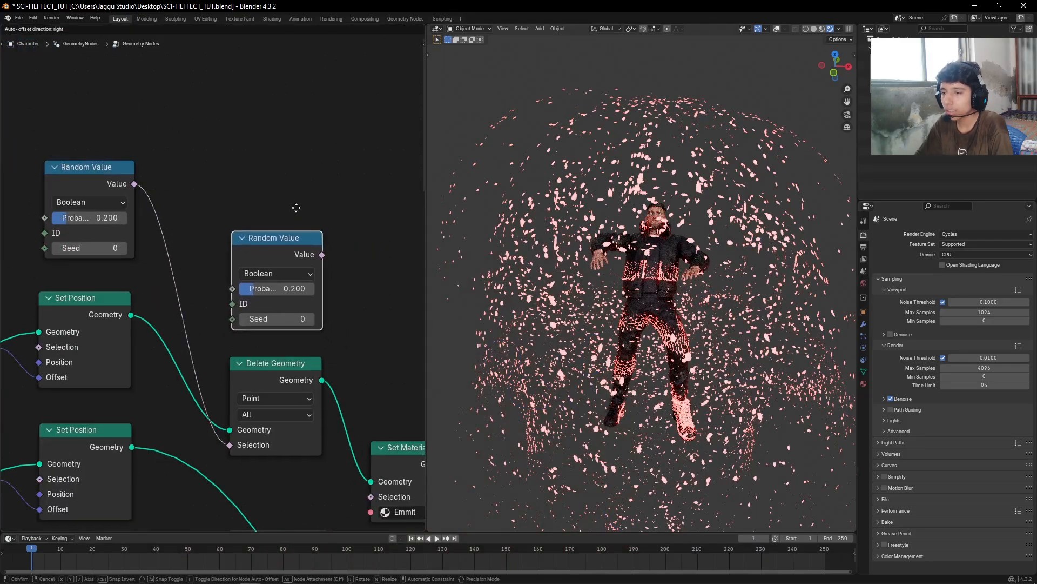
{"action": "left_click", "coordinate": [301, 215]}
{"action": "middle_click_drag", "start_coordinate": [324, 279], "coordinate": [219, 192]}
{"action": "left_click", "coordinate": [252, 188]}
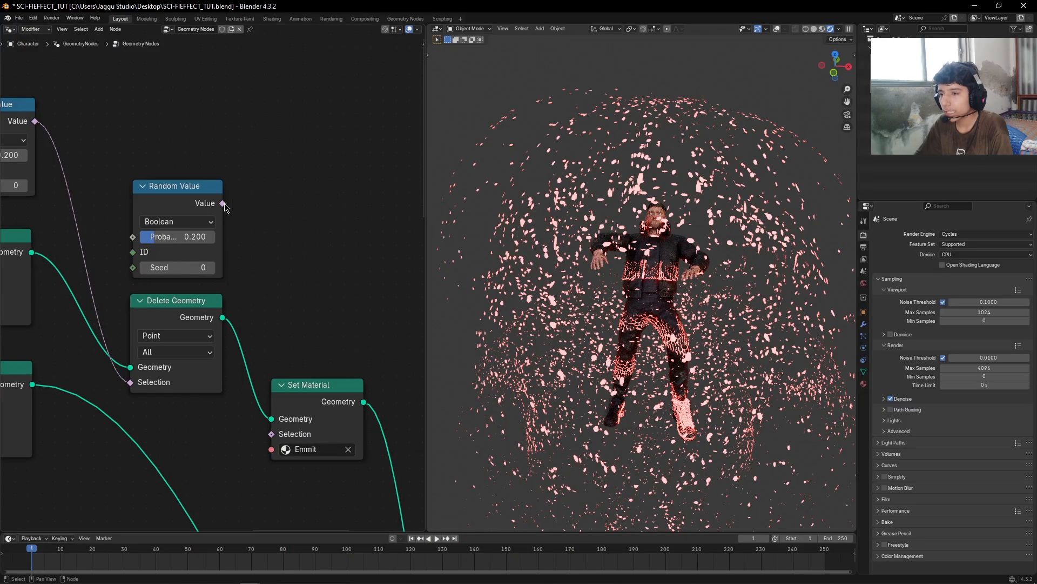
{"action": "left_click_drag", "start_coordinate": [223, 202], "coordinate": [273, 439]}
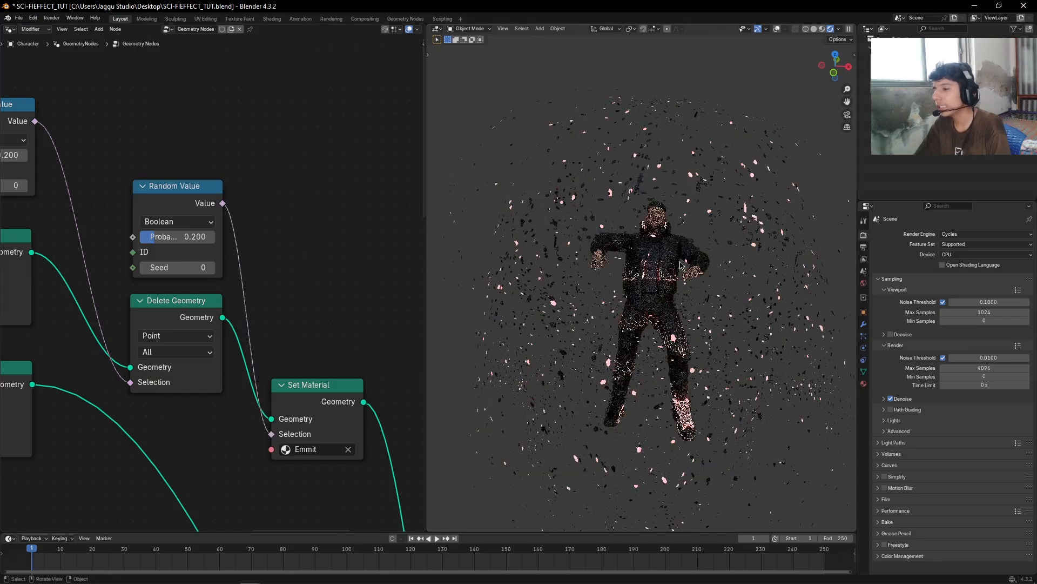
Try probabilities of 1 and 0.5 on the Random Value node that drives the Emmit material's selection.
{"action": "scroll", "coordinate": [254, 236], "scroll_direction": "up", "scroll_amount": 3}
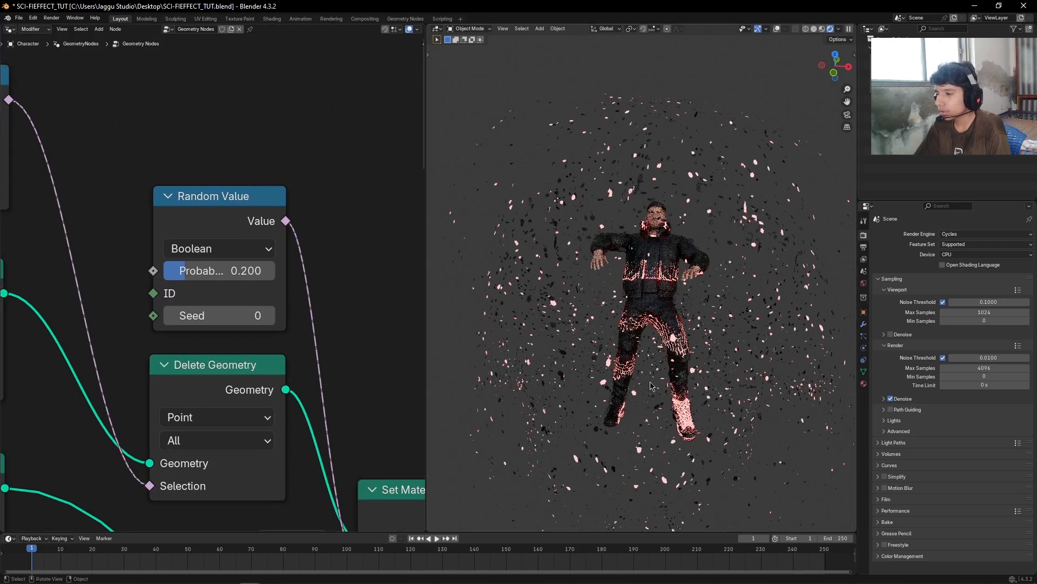
{"action": "scroll", "coordinate": [651, 312], "scroll_direction": "up", "scroll_amount": 2}
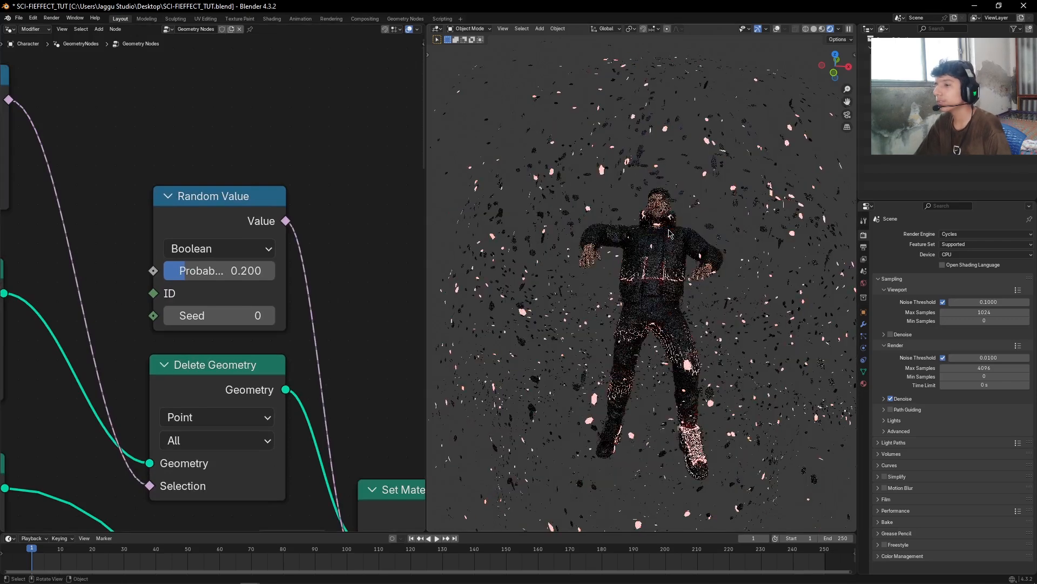
{"action": "left_click", "coordinate": [195, 270]}
{"action": "type", "text": "1"}
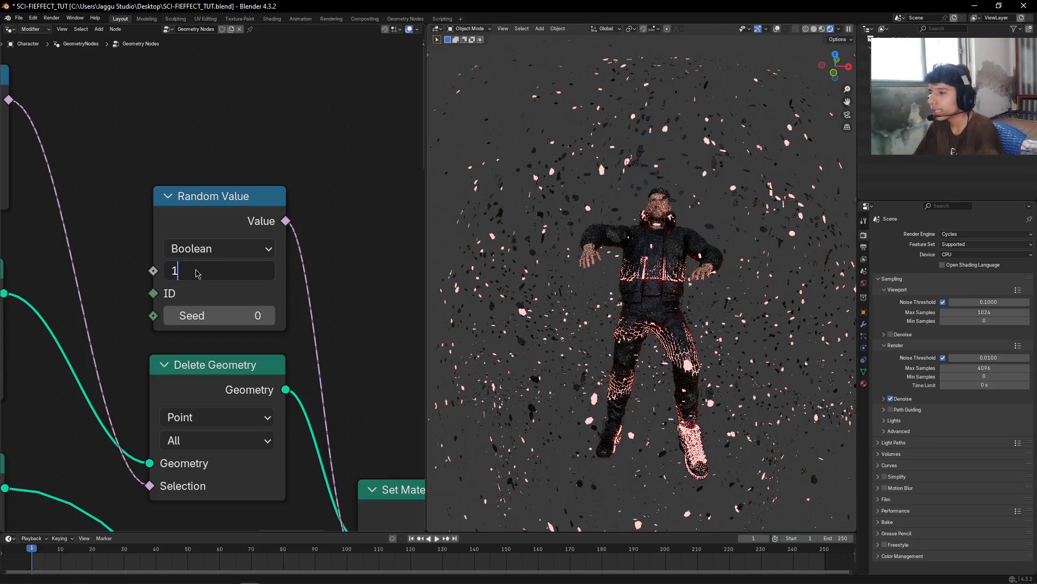
{"action": "key", "text": "Return"}
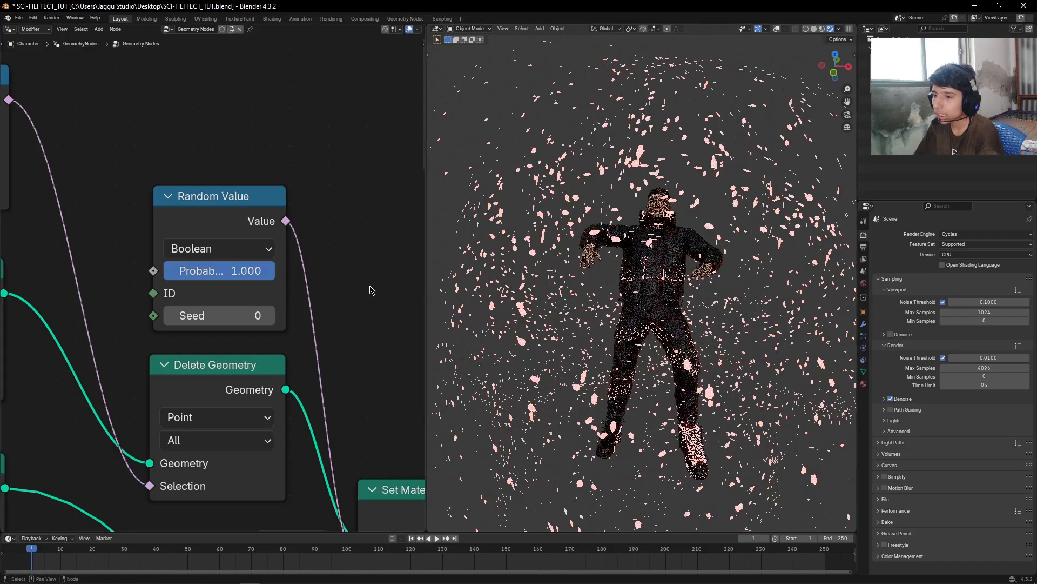
{"action": "left_click", "coordinate": [264, 277]}
{"action": "key", "text": "BackSpace"}
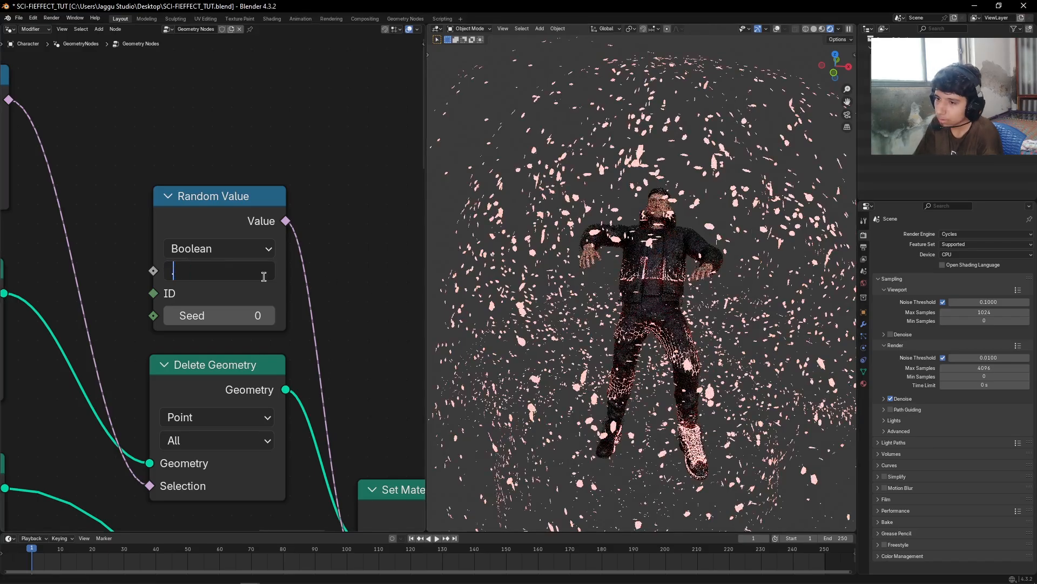
{"action": "type", "text": ".5"}
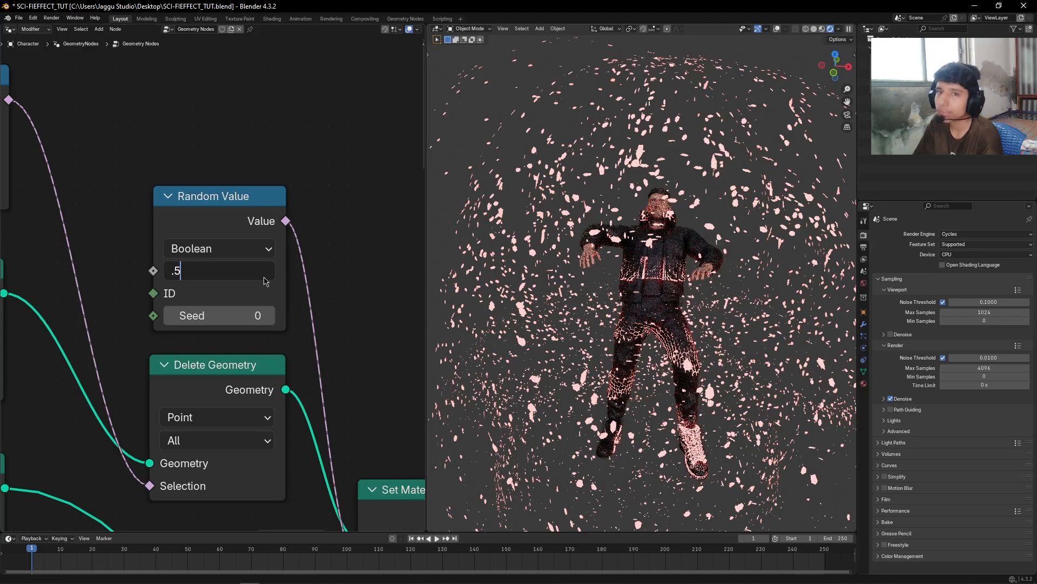
{"action": "key", "text": "Return"}
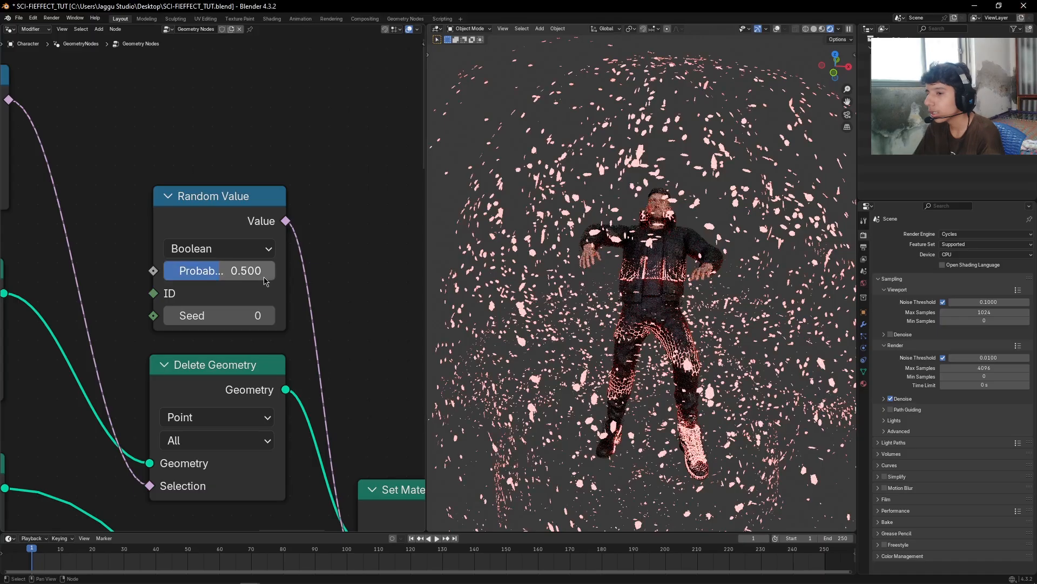
Set the probability of the Random Value node driving the Emmit selection to 0.2.
{"action": "left_click", "coordinate": [263, 277]}
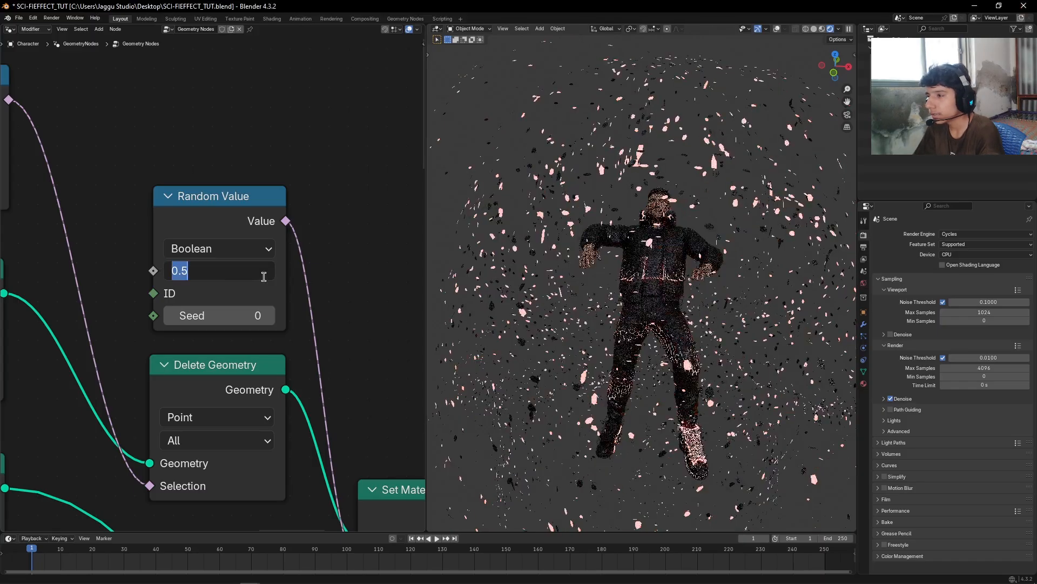
{"action": "key", "text": "BackSpace"}
{"action": "type", "text": ".5"}
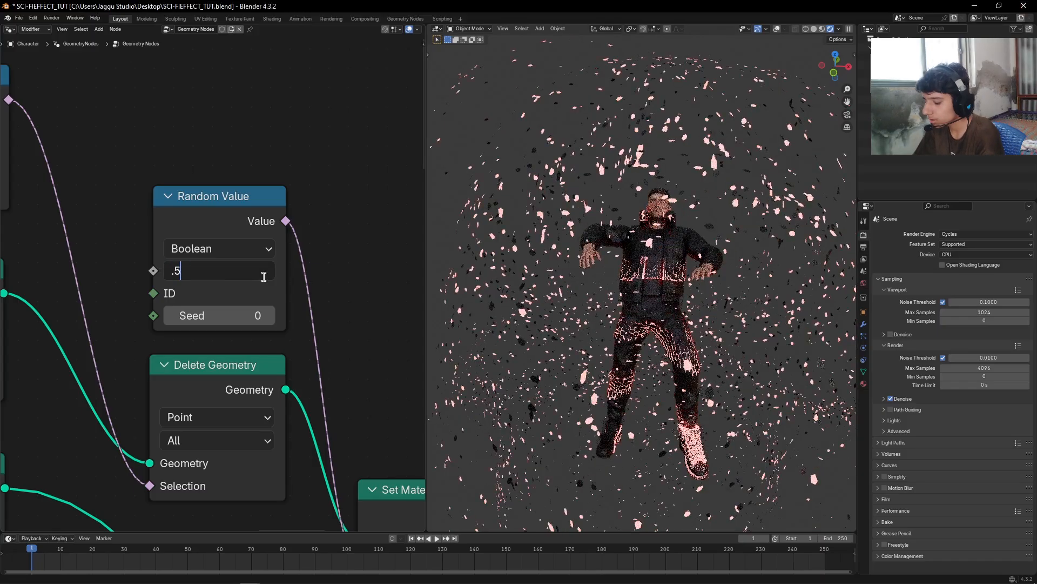
{"action": "key", "text": "BackSpace"}
{"action": "key", "text": "BackSpace"}
{"action": "type", "text": ".2"}
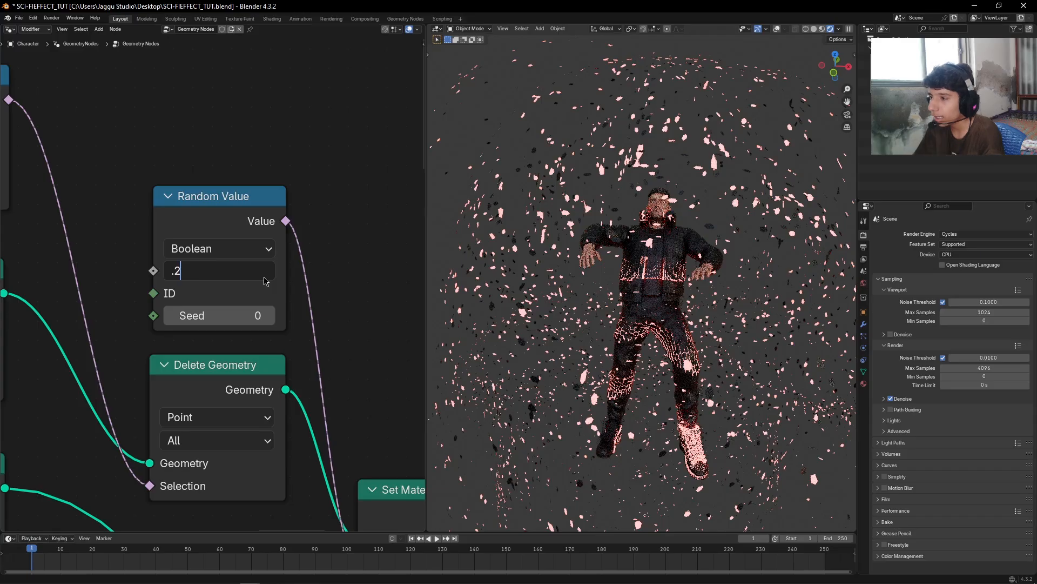
{"action": "key", "text": "Return"}
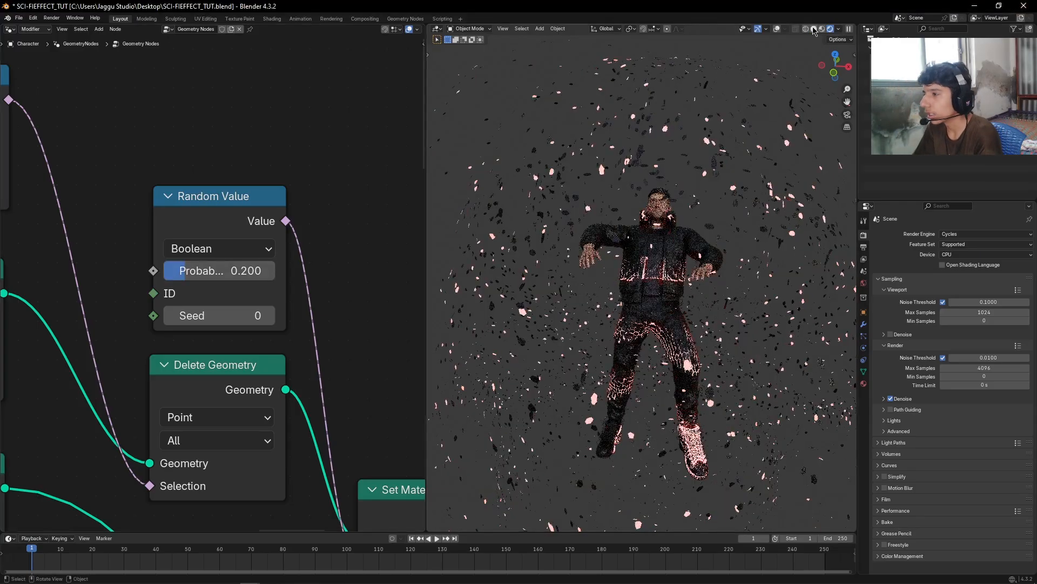
Switch the viewport to Solid shading and save the Blender file.
{"action": "left_click", "coordinate": [839, 29]}
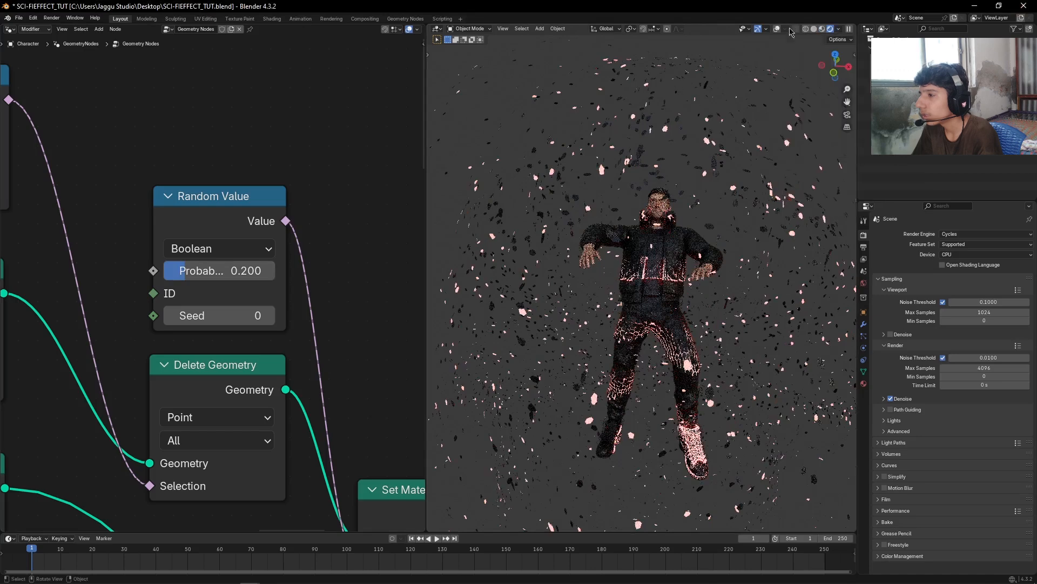
{"action": "left_click", "coordinate": [813, 30]}
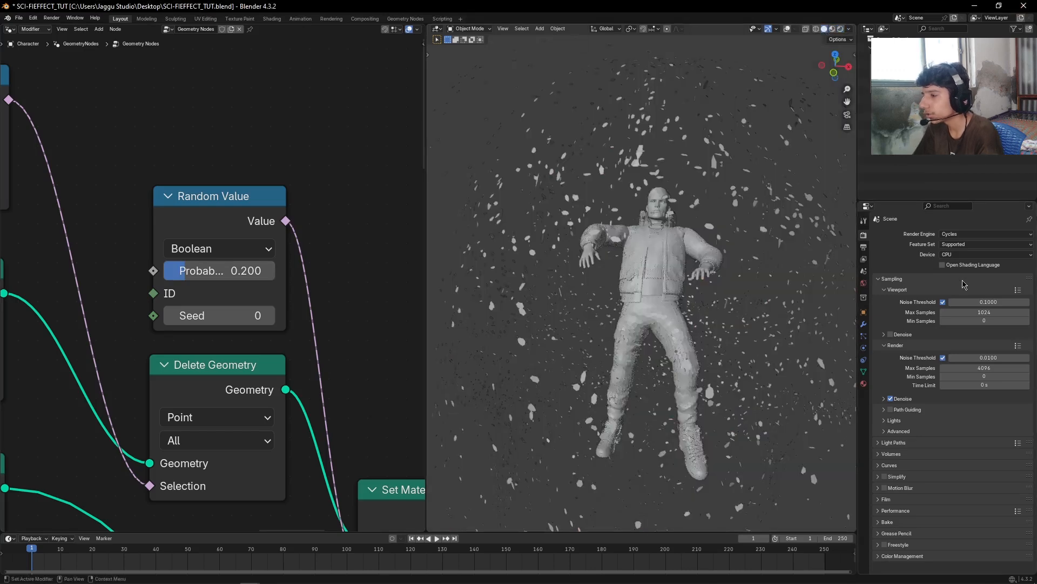
{"action": "key", "text": "ctrl+s"}
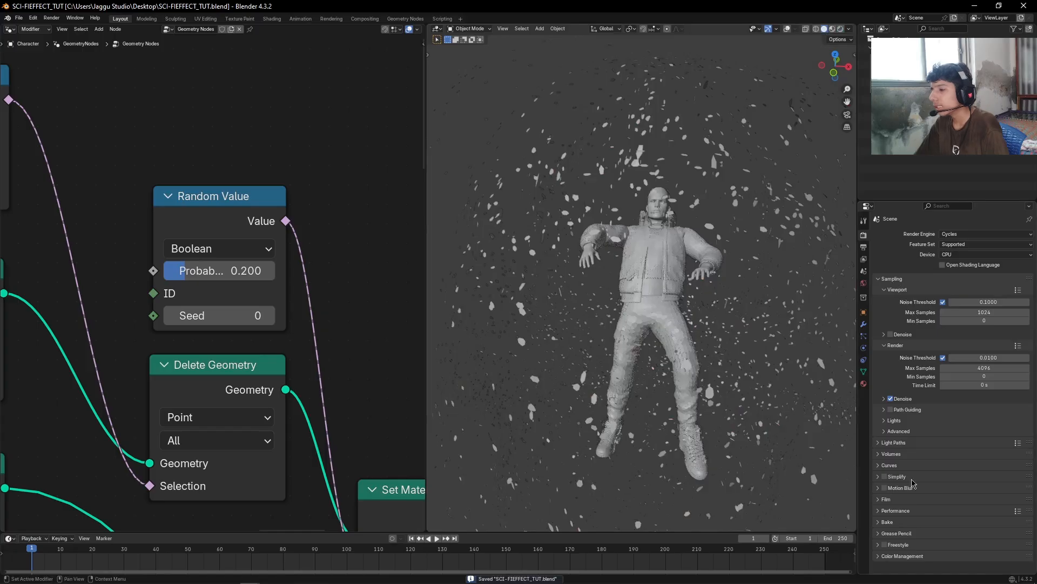
Widen the render properties area and set the Volume max bounces under Light Paths to 10.
{"action": "left_click", "coordinate": [896, 444]}
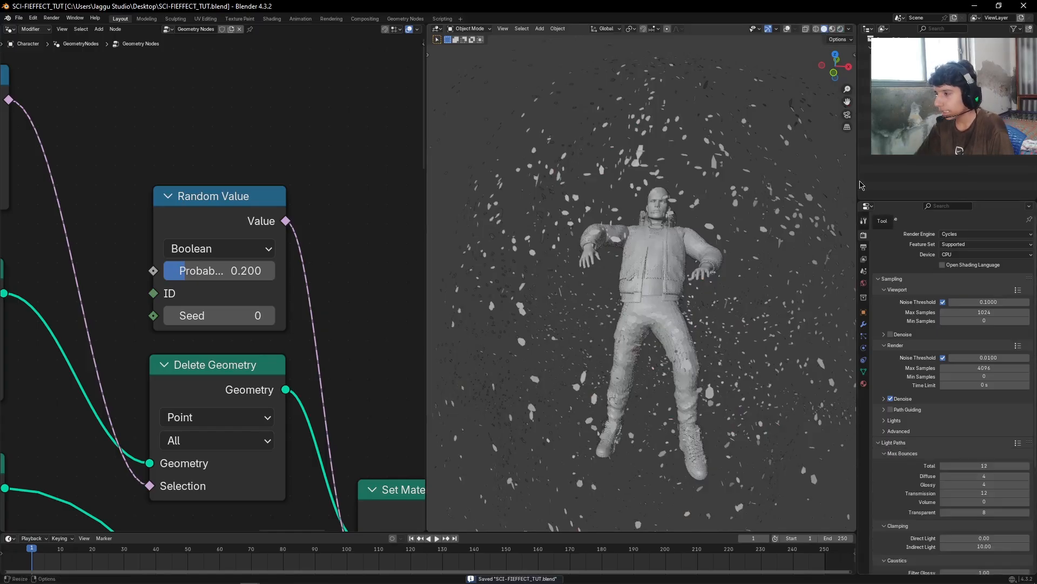
{"action": "left_click_drag", "start_coordinate": [858, 406], "coordinate": [853, 405]}
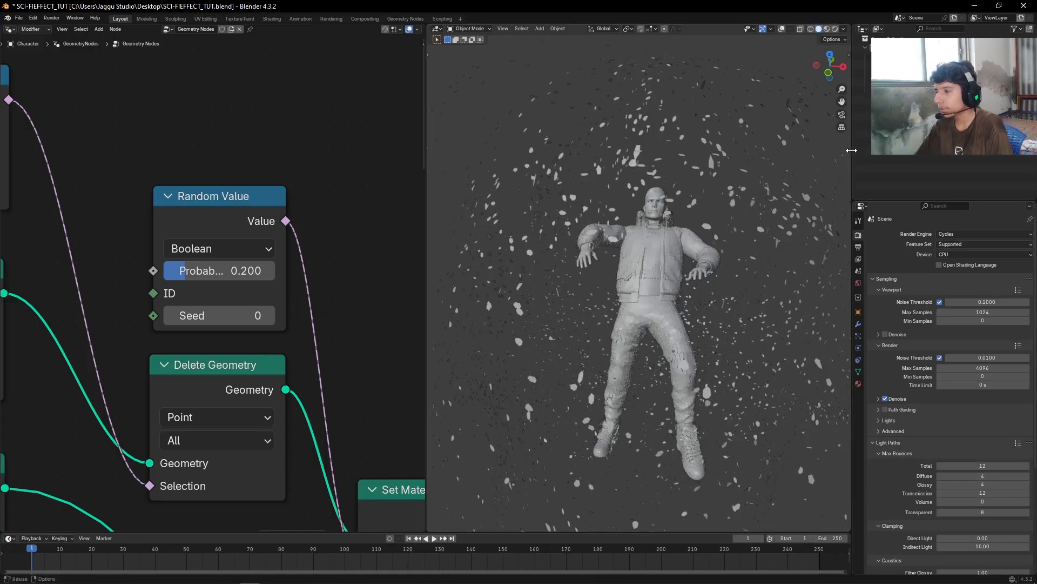
{"action": "left_click_drag", "start_coordinate": [852, 153], "coordinate": [763, 153]}
{"action": "scroll", "coordinate": [961, 419], "scroll_direction": "down", "scroll_amount": 4}
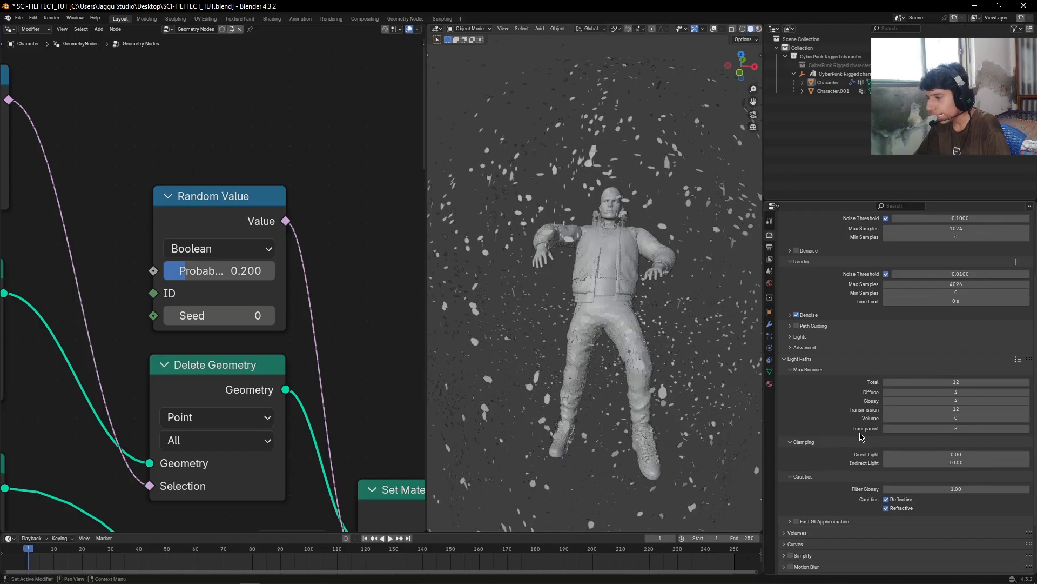
{"action": "left_click", "coordinate": [995, 417]}
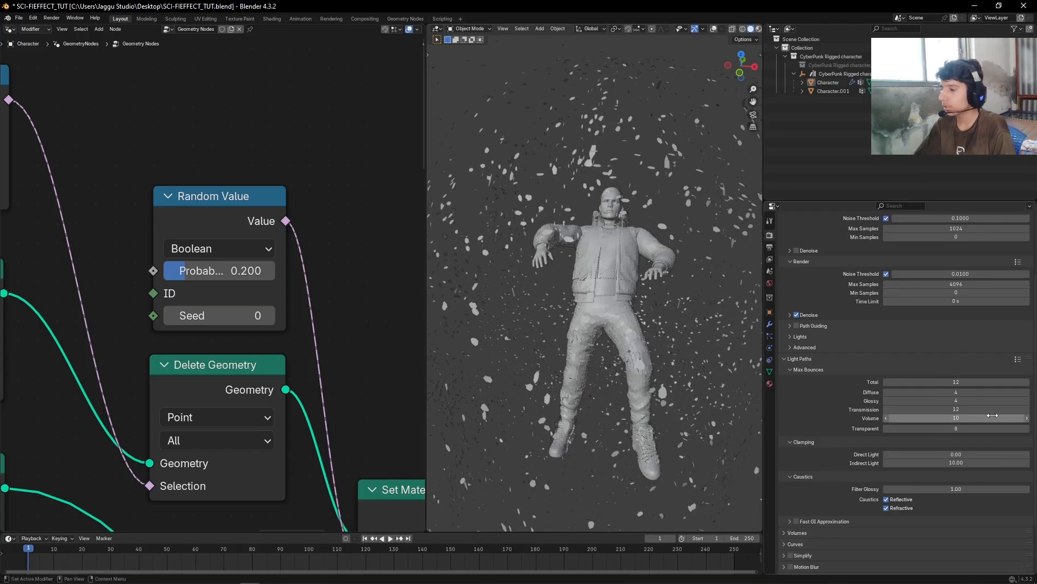
{"action": "key", "text": "Return"}
Set the Color Management view transform to Khronos PBR Neutral.
{"action": "scroll", "coordinate": [815, 554], "scroll_direction": "down", "scroll_amount": 3}
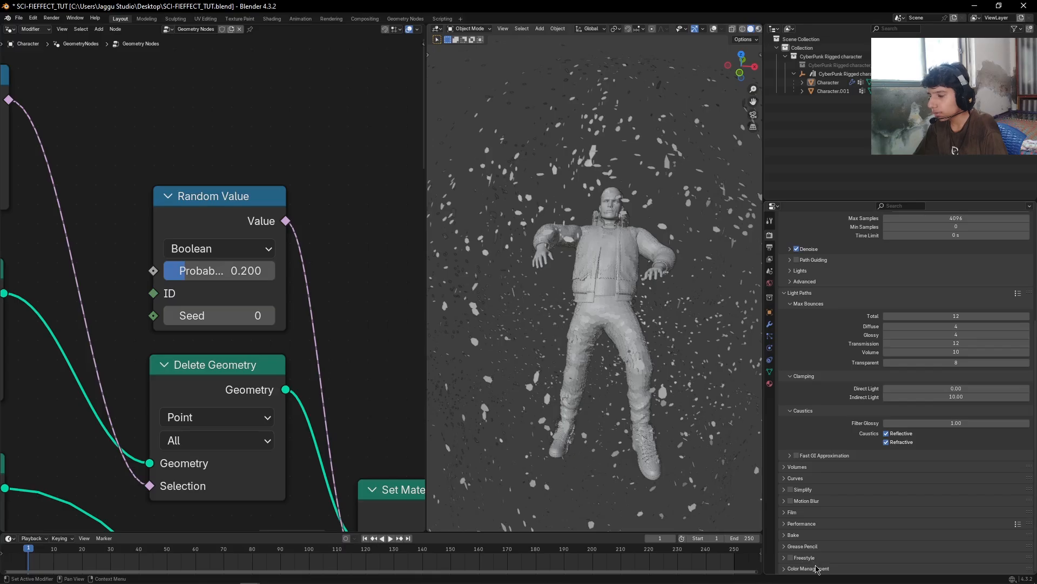
{"action": "scroll", "coordinate": [849, 505], "scroll_direction": "down", "scroll_amount": 3}
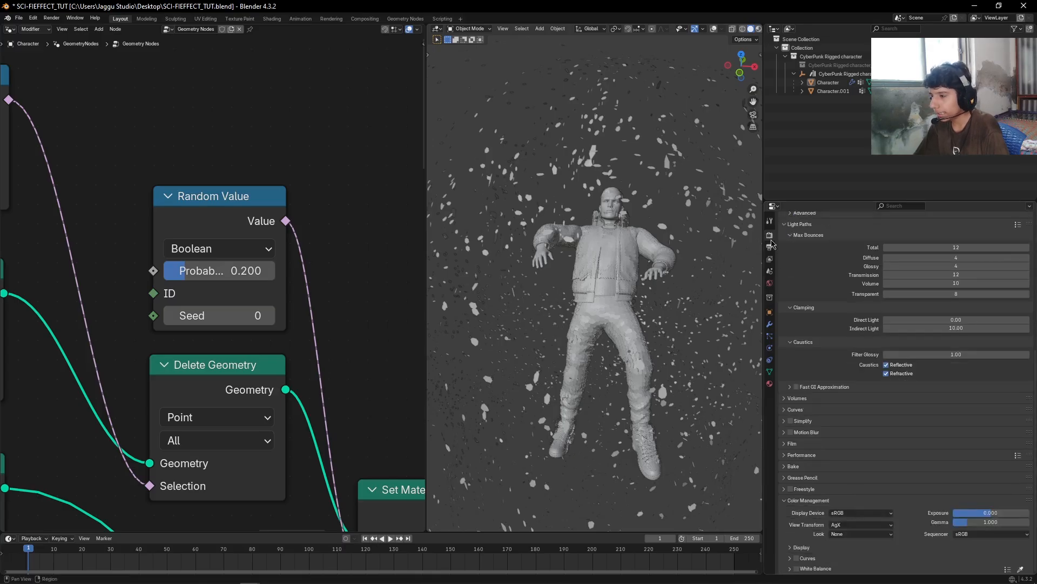
{"action": "left_click_drag", "start_coordinate": [764, 189], "coordinate": [810, 188]}
{"action": "scroll", "coordinate": [900, 405], "scroll_direction": "down", "scroll_amount": 1}
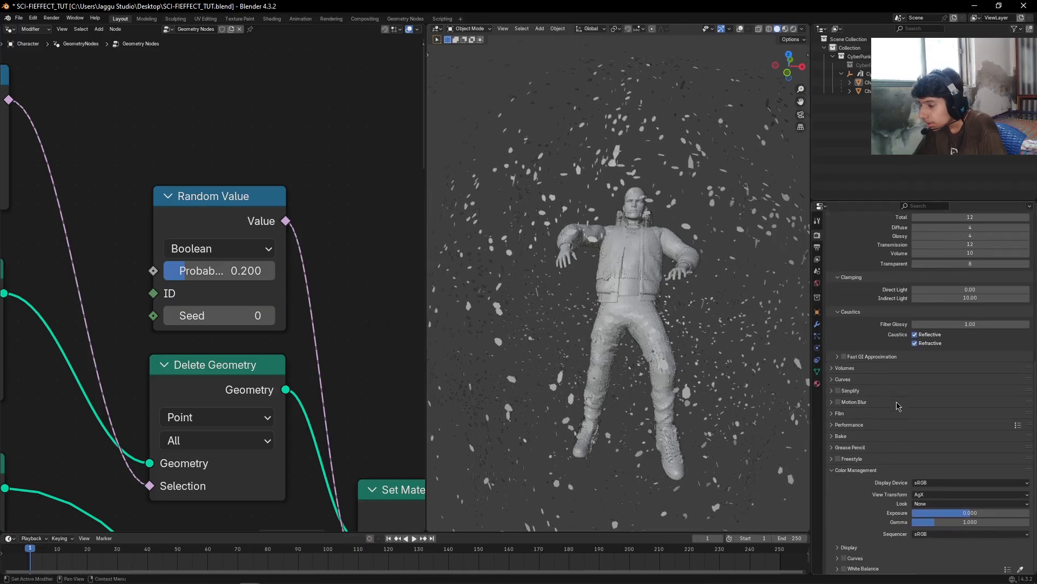
{"action": "left_click", "coordinate": [933, 496]}
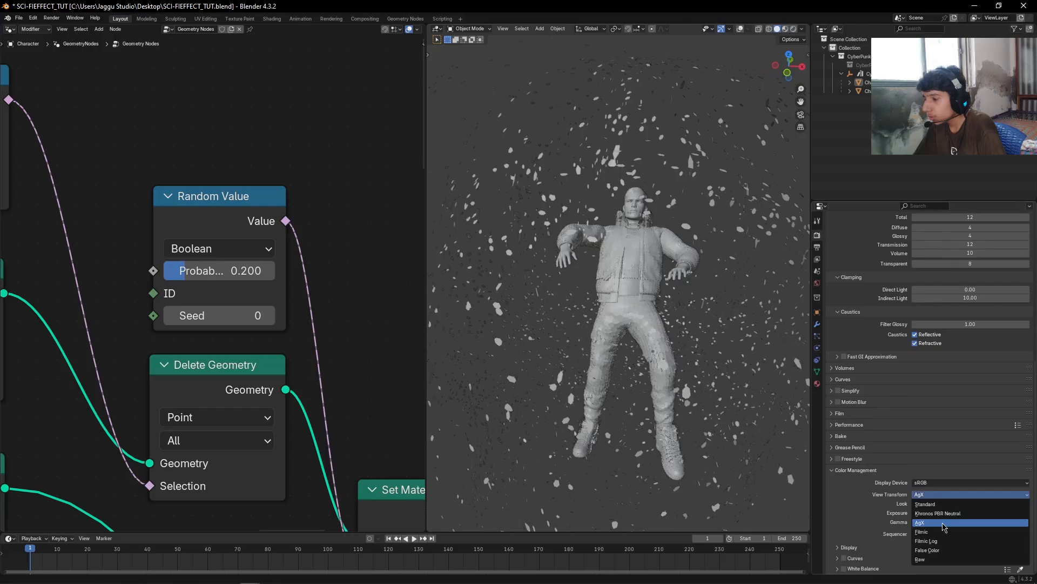
{"action": "left_click", "coordinate": [972, 514]}
Change the node area to the Shader Editor and show the World shader instead of the object's material.
{"action": "left_click", "coordinate": [9, 29]}
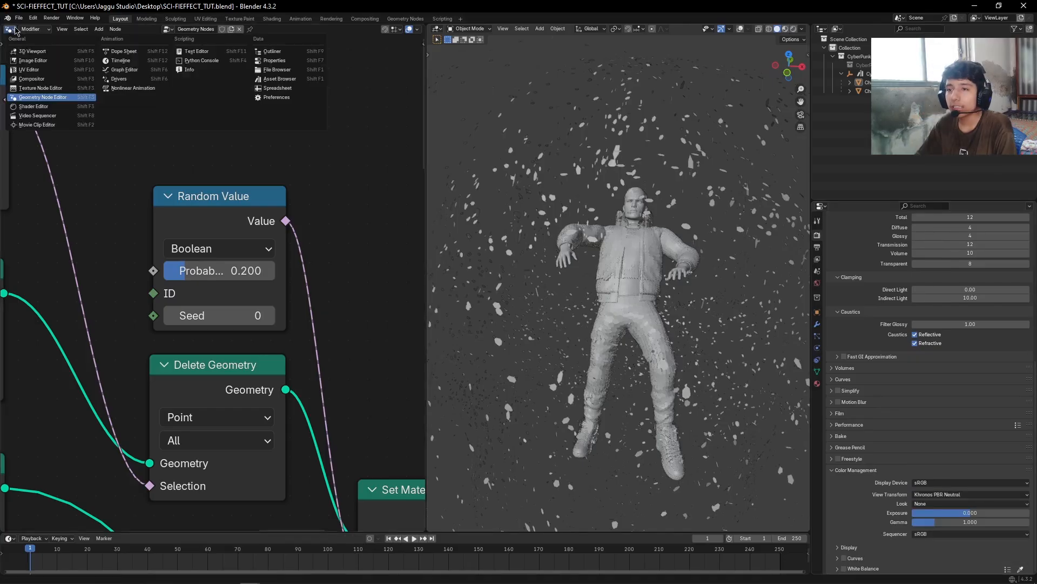
{"action": "left_click", "coordinate": [54, 111]}
{"action": "scroll", "coordinate": [96, 233], "scroll_direction": "down", "scroll_amount": 4}
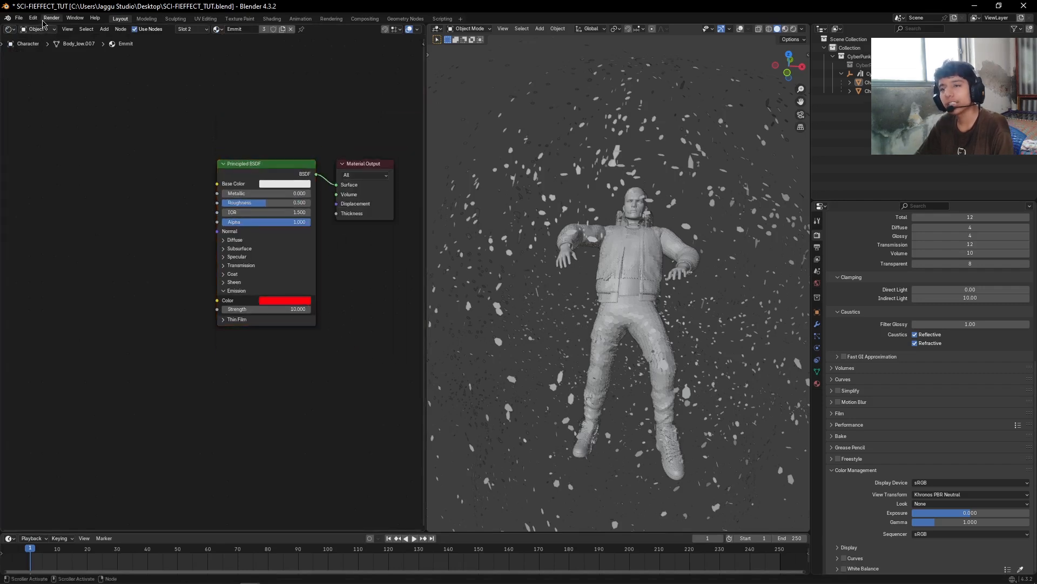
{"action": "left_click", "coordinate": [39, 29]}
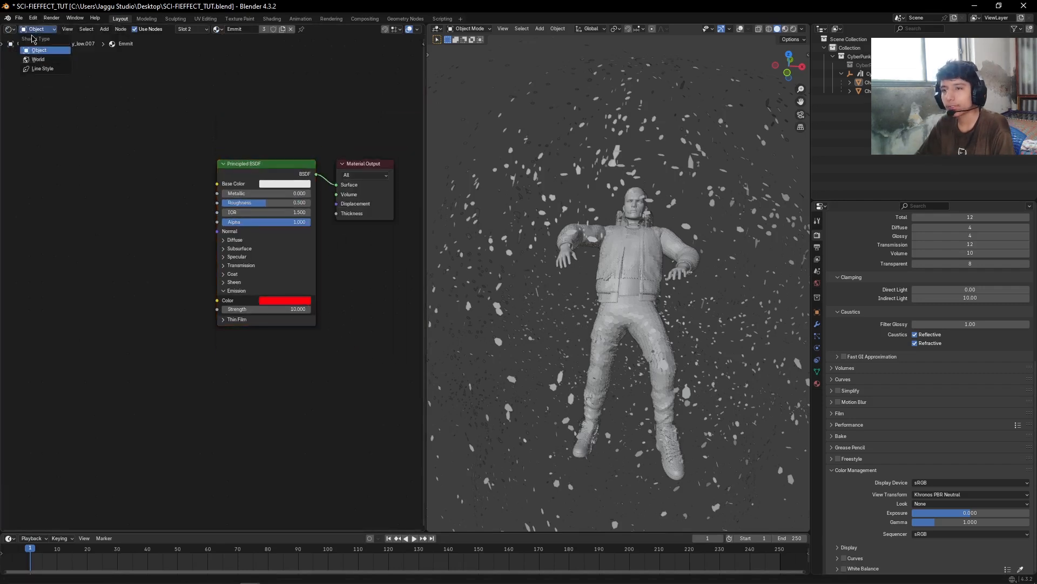
{"action": "left_click", "coordinate": [45, 31]}
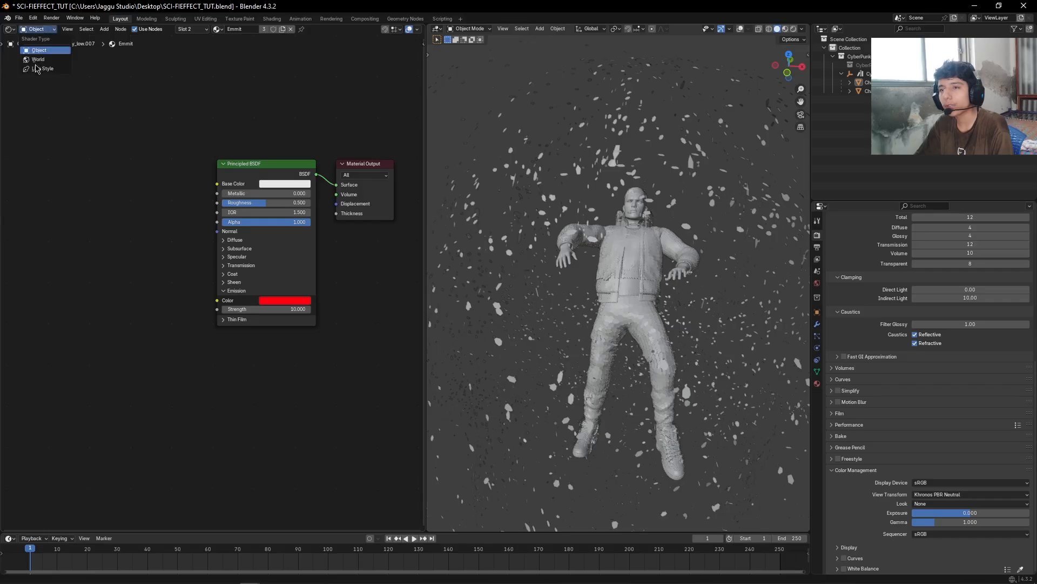
{"action": "left_click", "coordinate": [35, 66]}
Delete the Background node from the World shader.
{"action": "left_click", "coordinate": [153, 195]}
{"action": "middle_click_drag", "start_coordinate": [154, 192], "coordinate": [81, 302]}
{"action": "scroll", "coordinate": [105, 267], "scroll_direction": "up", "scroll_amount": 3}
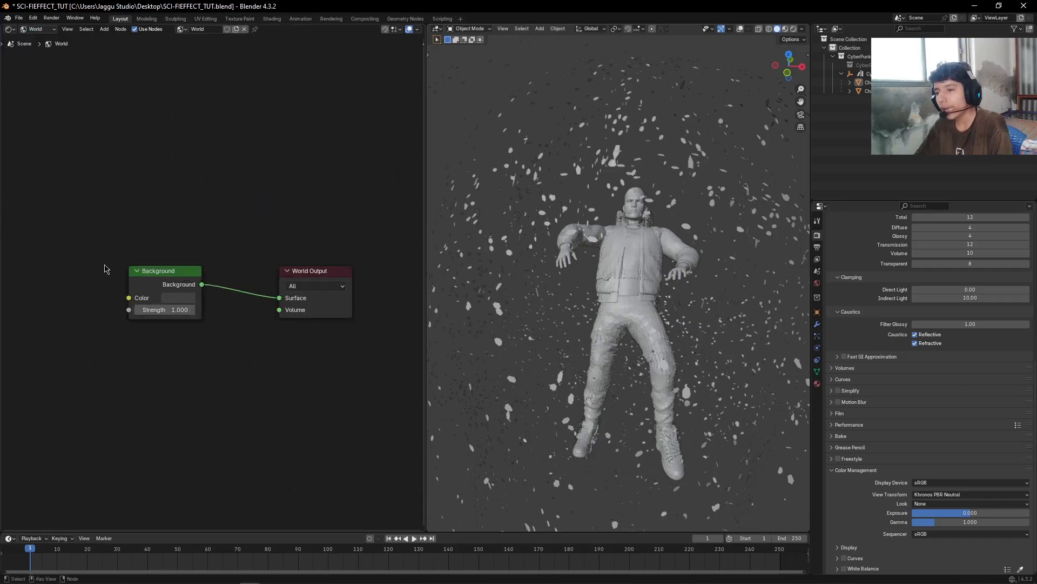
{"action": "left_click", "coordinate": [138, 271]}
{"action": "left_click_drag", "start_coordinate": [54, 176], "coordinate": [215, 351]}
{"action": "key", "text": "x"}
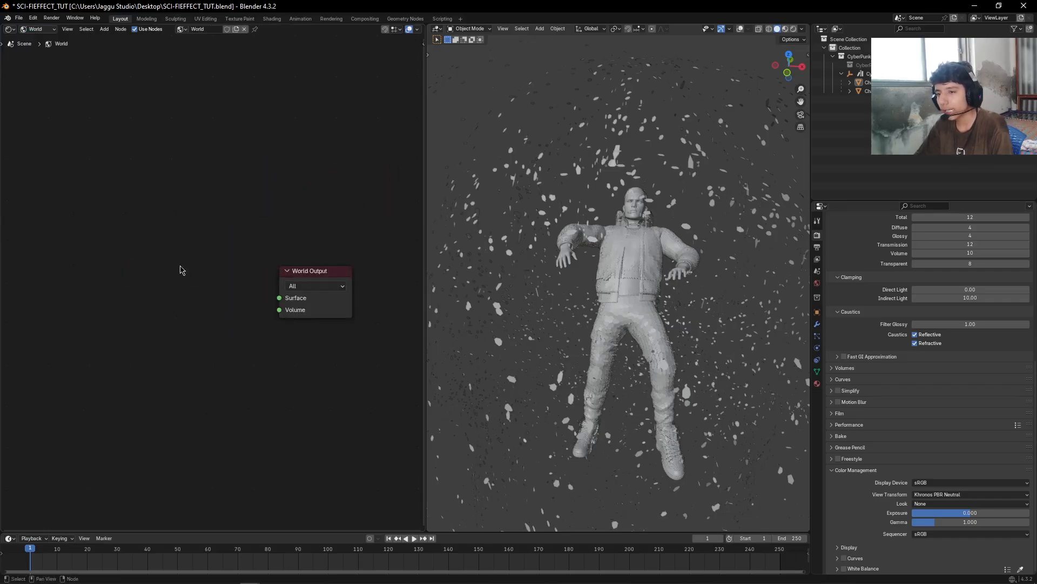
Add a Volume Scatter node to the World shader and connect it to the World Output's Volume input.
{"action": "middle_click_drag", "start_coordinate": [181, 271], "coordinate": [261, 277]}
{"action": "key", "text": "shift+a"}
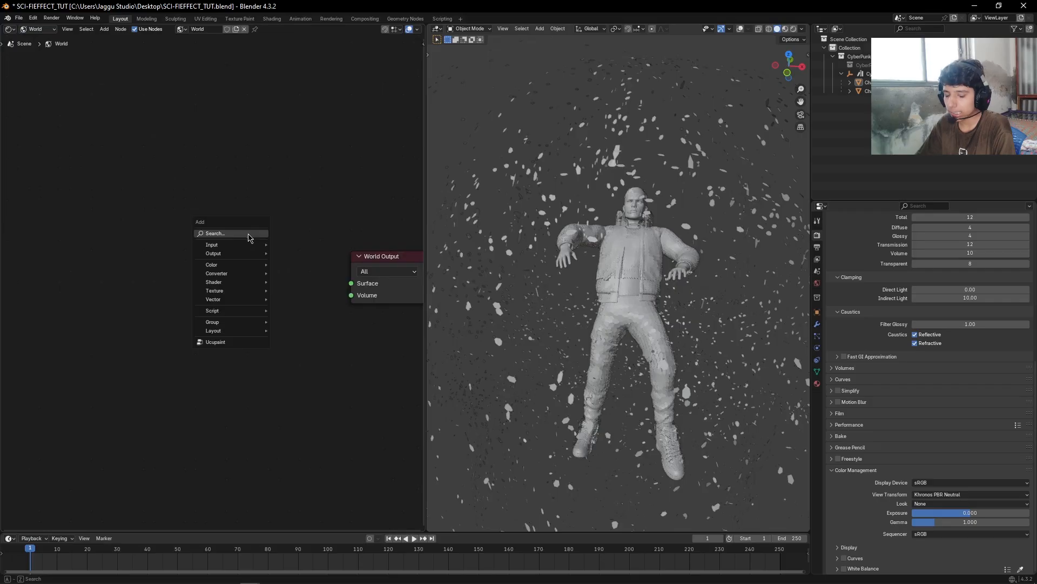
{"action": "left_click", "coordinate": [249, 238]}
{"action": "type", "text": "vlo"}
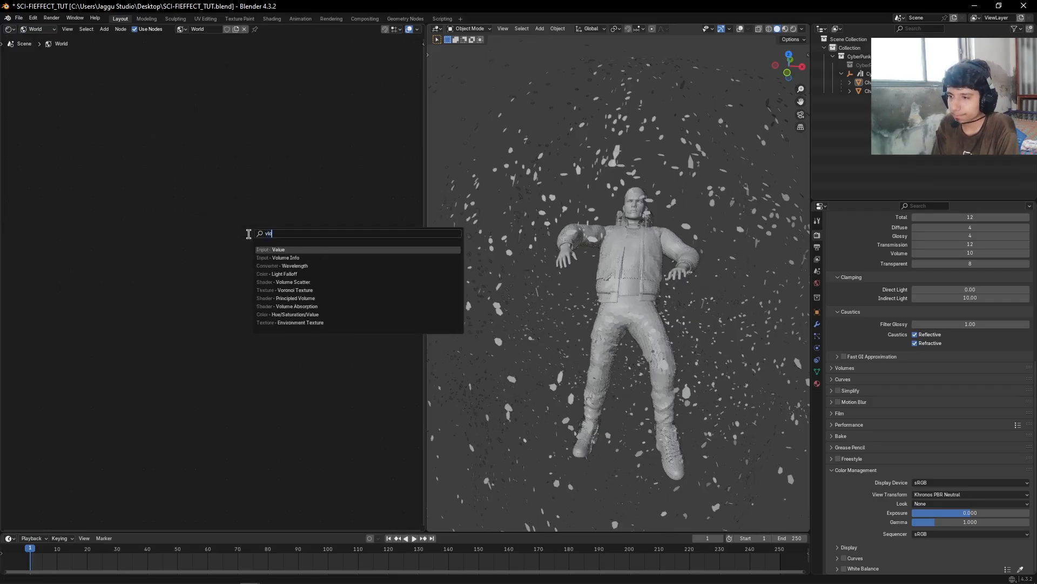
{"action": "type", "text": "u"}
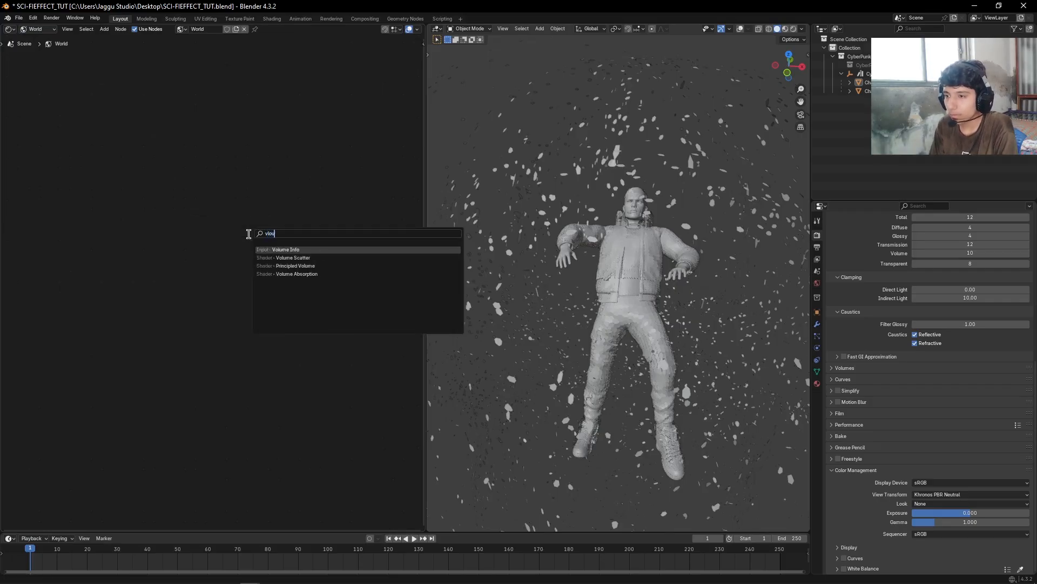
{"action": "left_click", "coordinate": [287, 257]}
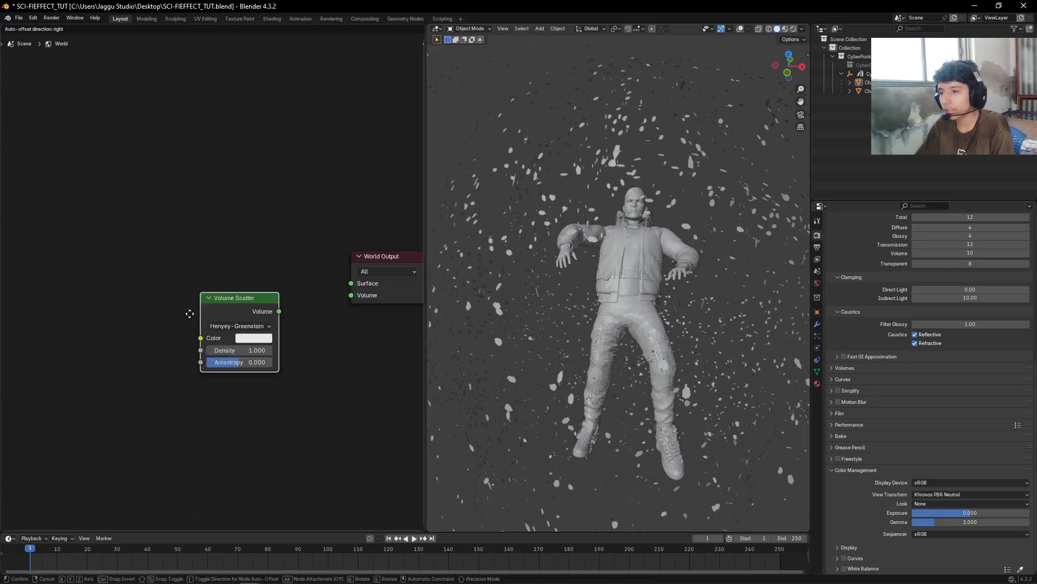
{"action": "left_click", "coordinate": [236, 367]}
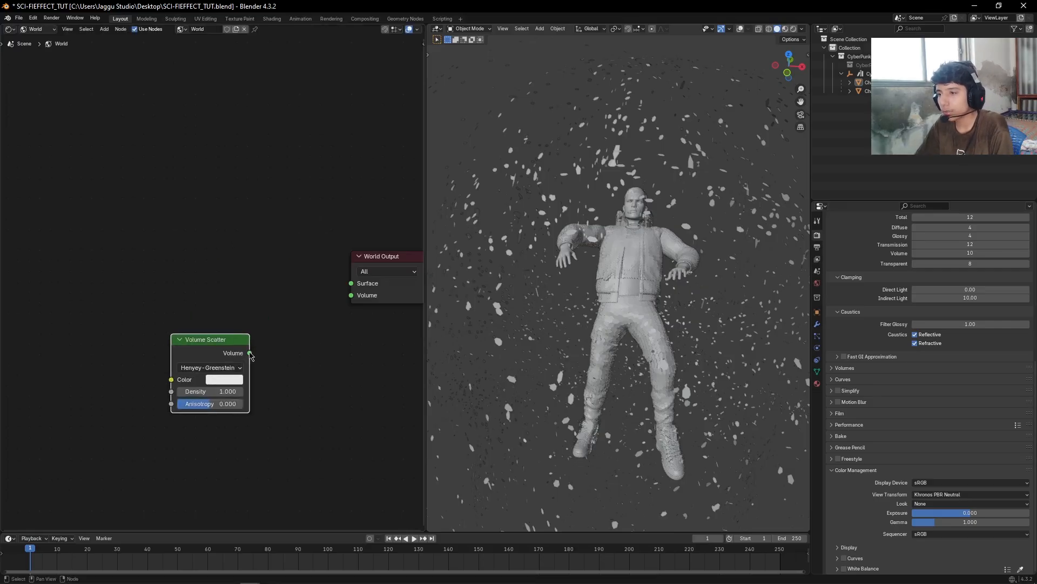
{"action": "left_click_drag", "start_coordinate": [250, 354], "coordinate": [352, 296]}
Set the Volume Scatter node's density to 0.04.
{"action": "mouse_move", "coordinate": [402, 265]}
{"action": "left_mouse_down"}
{"action": "mouse_move", "coordinate": [391, 246]}
{"action": "mouse_move", "coordinate": [412, 272]}
{"action": "left_mouse_up"}
{"action": "left_click", "coordinate": [289, 336]}
{"action": "middle_click_drag", "start_coordinate": [313, 434], "coordinate": [306, 374]}
{"action": "scroll", "coordinate": [265, 354], "scroll_direction": "up", "scroll_amount": 4}
{"action": "left_click", "coordinate": [246, 344]}
{"action": "type", "text": "0.4"}
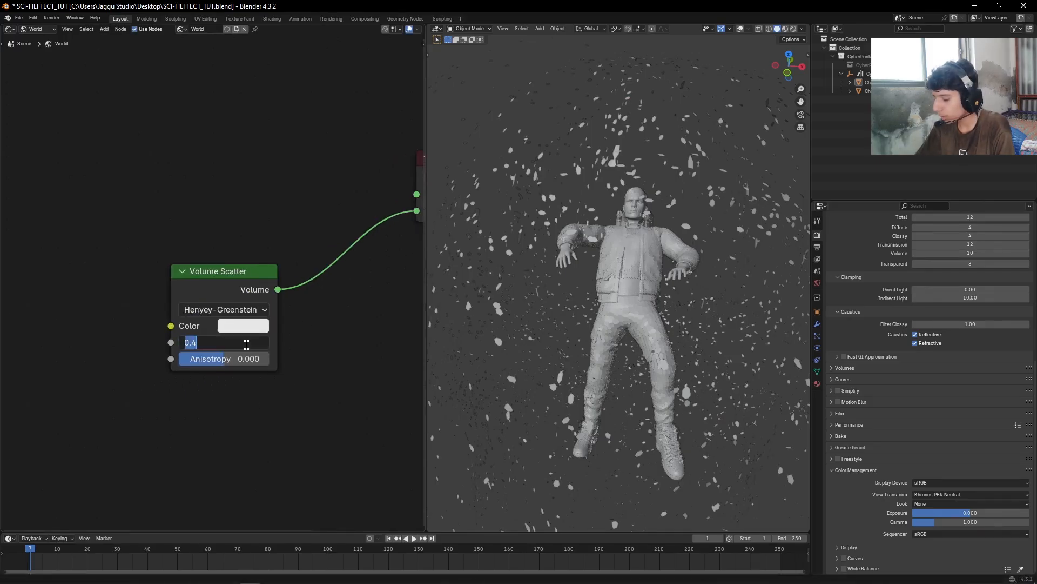
{"action": "type", "text": "0.04"}
{"action": "key", "text": "Return"}
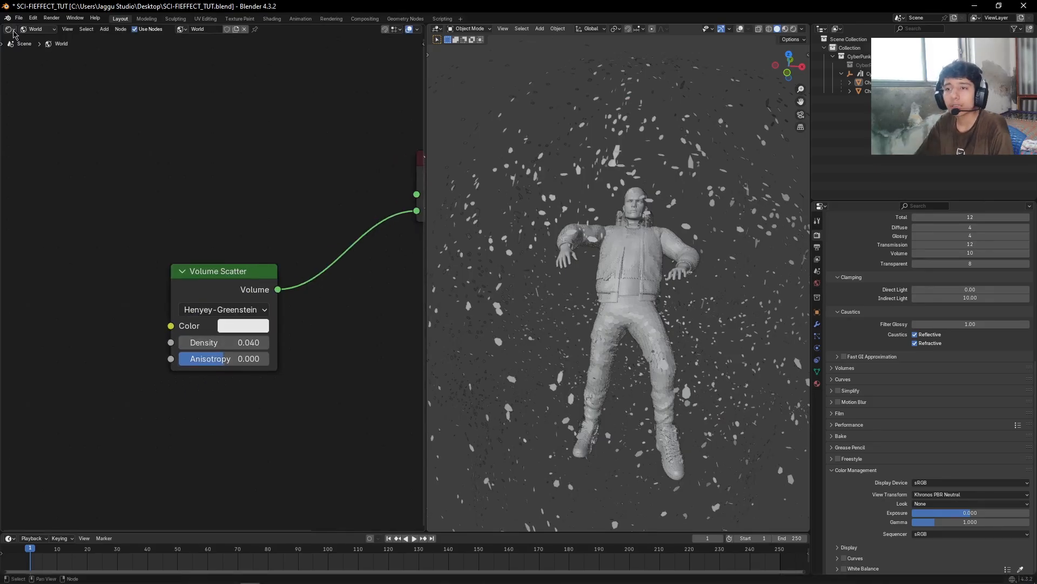
Change the node area to the Compositor, widen it, and enable nodes for compositing.
{"action": "left_click", "coordinate": [11, 29]}
{"action": "left_click", "coordinate": [33, 84]}
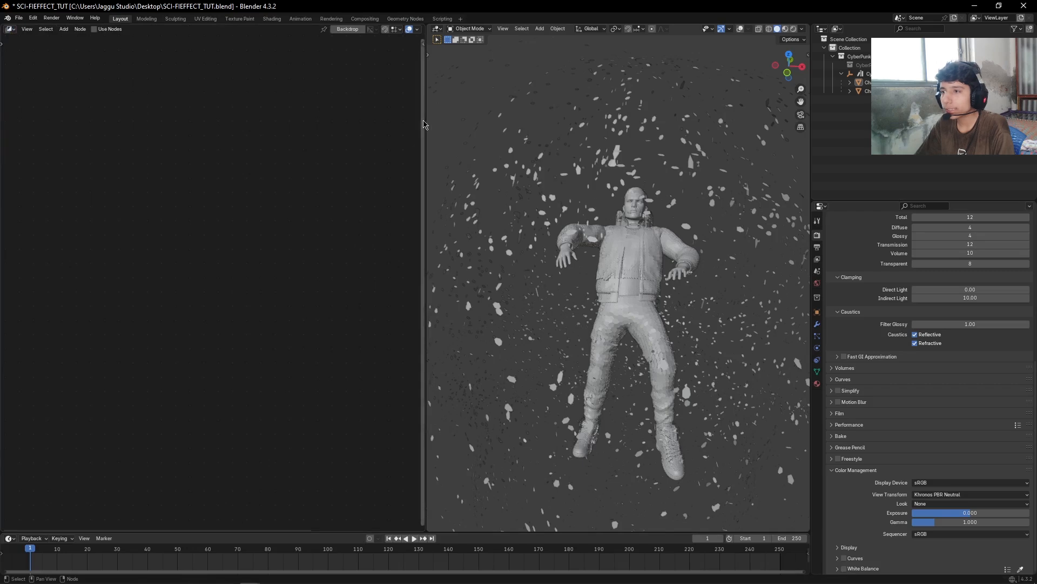
{"action": "left_click_drag", "start_coordinate": [425, 125], "coordinate": [602, 126]}
{"action": "left_click", "coordinate": [94, 29]}
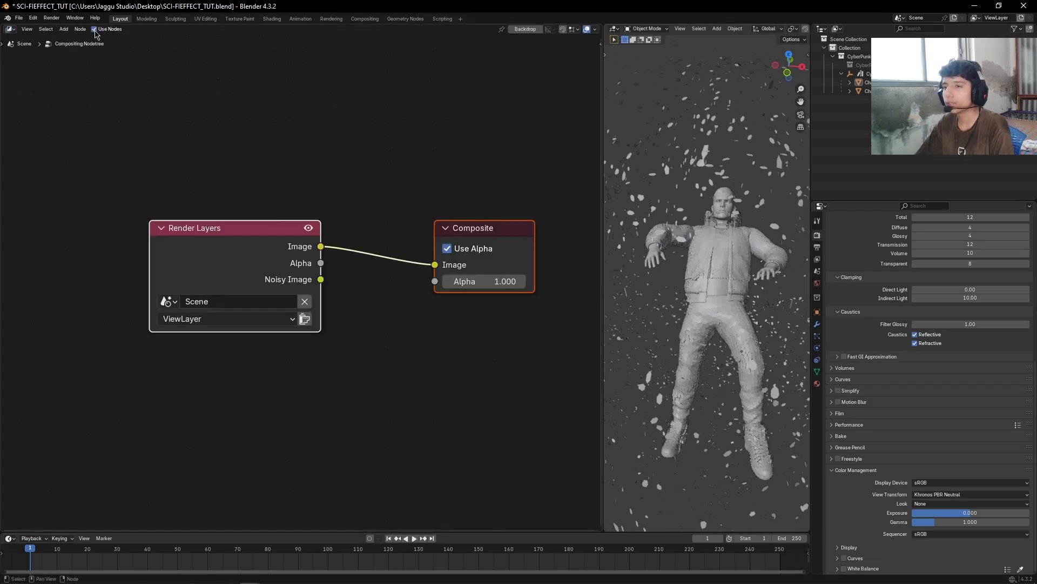
Add a Glare node on the image link between the Render Layers and Composite nodes.
{"action": "left_click", "coordinate": [382, 166]}
{"action": "key", "text": "shift+a"}
{"action": "type", "text": "glare"}
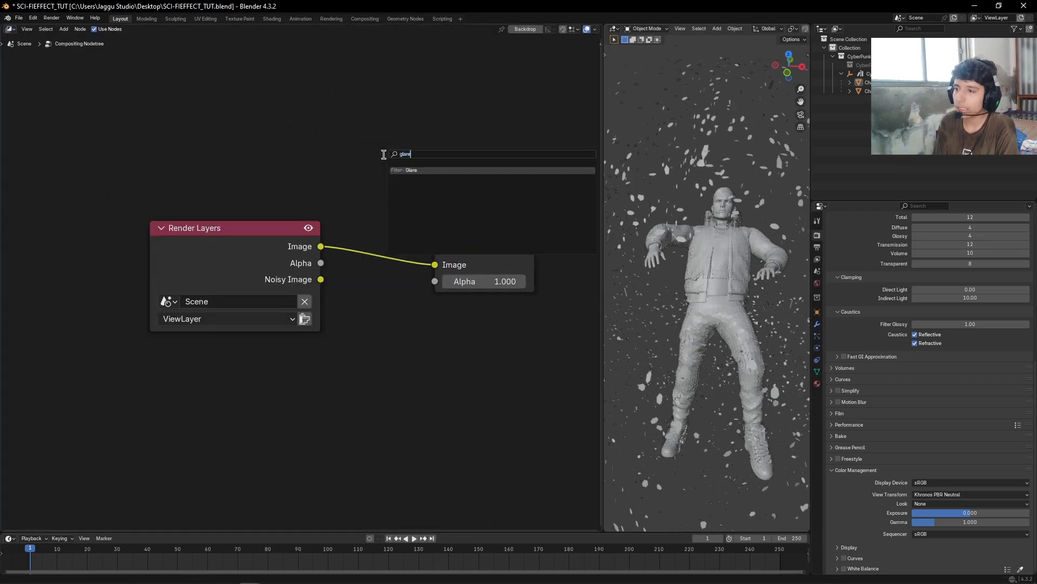
{"action": "key", "text": "Return"}
{"action": "left_click", "coordinate": [351, 172]}
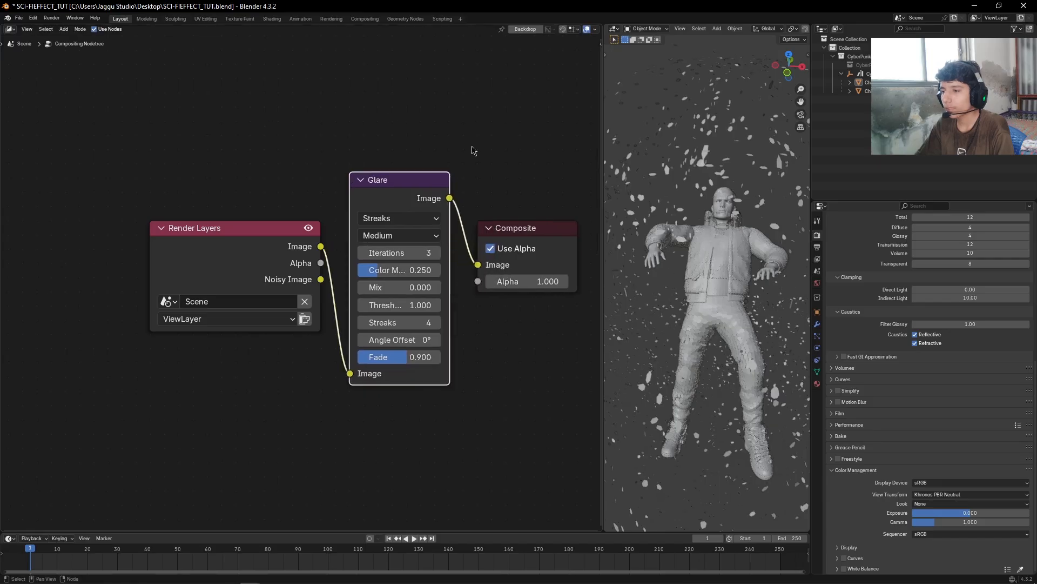
Set the Glare node's type to Bloom and its threshold to 2.
{"action": "left_click", "coordinate": [389, 218]}
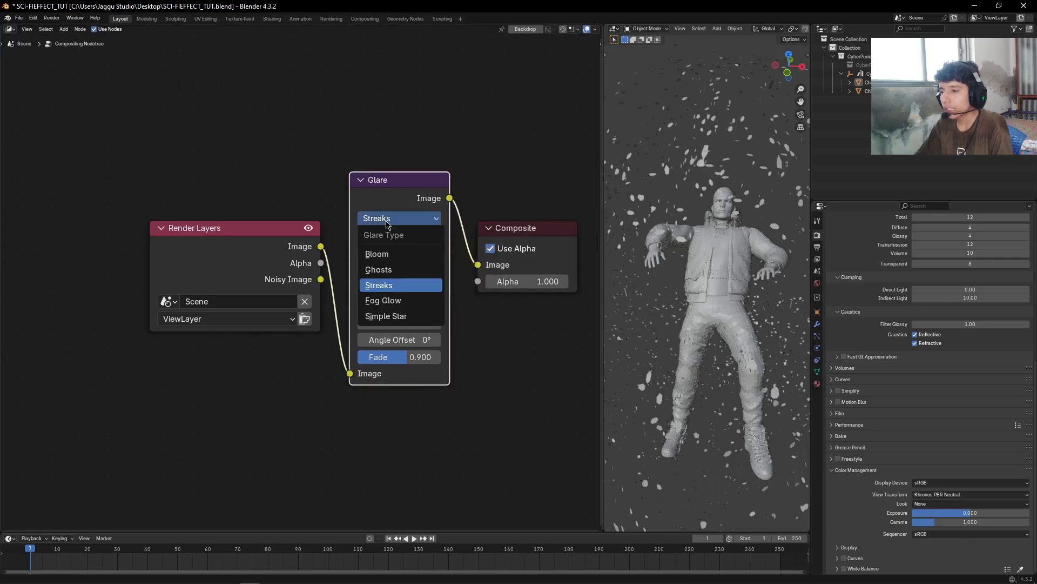
{"action": "left_click", "coordinate": [386, 249]}
{"action": "middle_click_drag", "start_coordinate": [406, 270], "coordinate": [377, 266]}
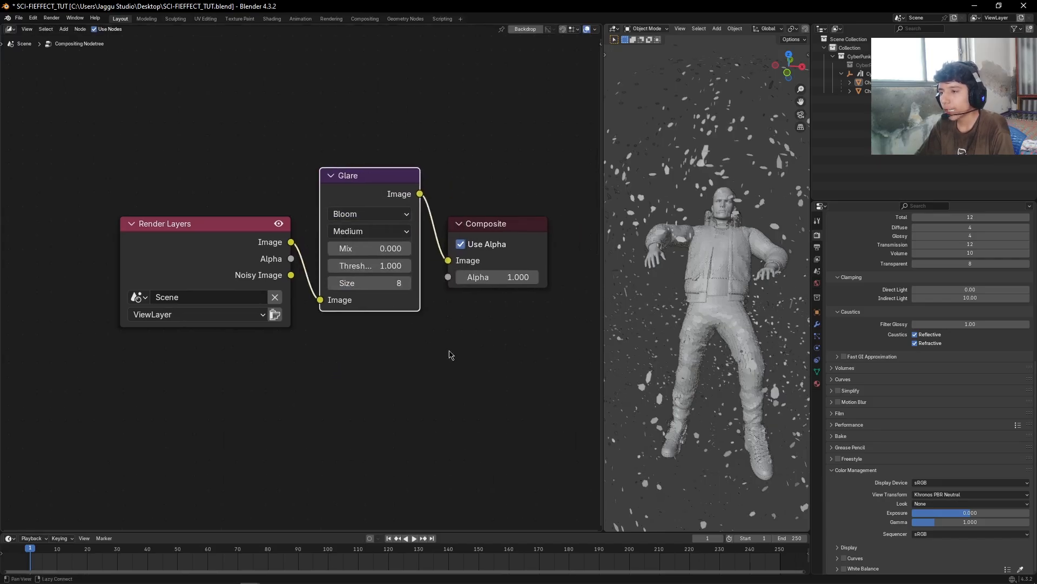
{"action": "left_click", "coordinate": [374, 266]}
{"action": "type", "text": "2"}
{"action": "key", "text": "Return"}
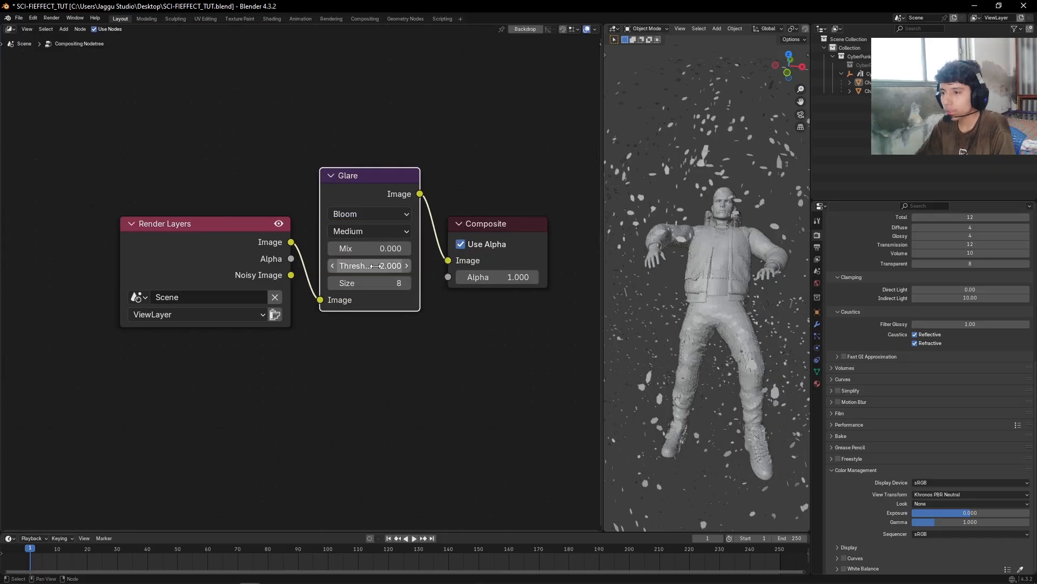
Set the Glare node's size to 5 and save the file.
{"action": "left_click", "coordinate": [394, 283]}
{"action": "type", "text": "5"}
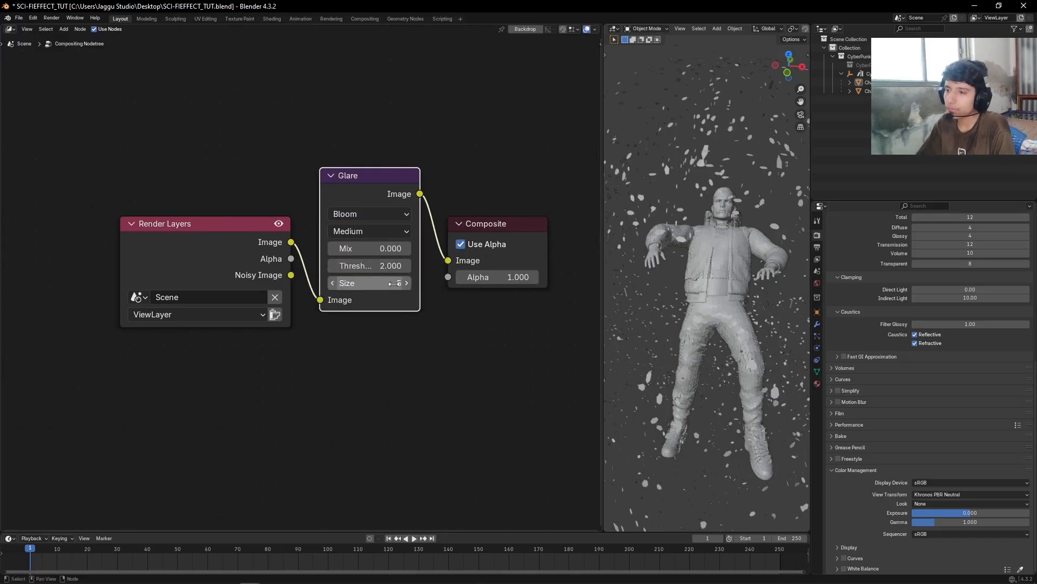
{"action": "key", "text": "Return"}
{"action": "key", "text": "ctrl+s"}
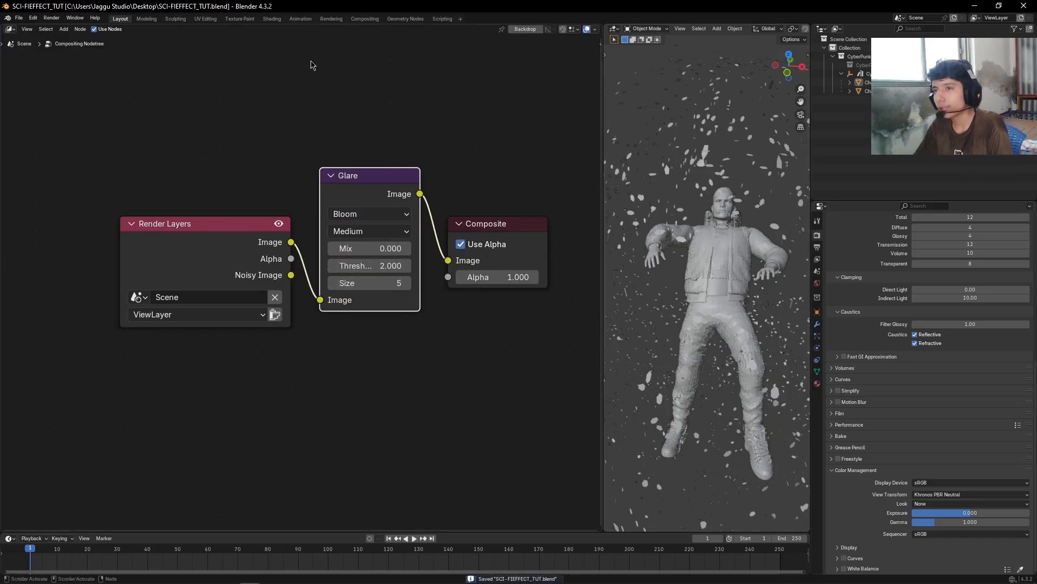
Change the compositor area to the Geometry Node Editor and narrow it to enlarge the 3D viewport.
{"action": "left_click", "coordinate": [10, 30]}
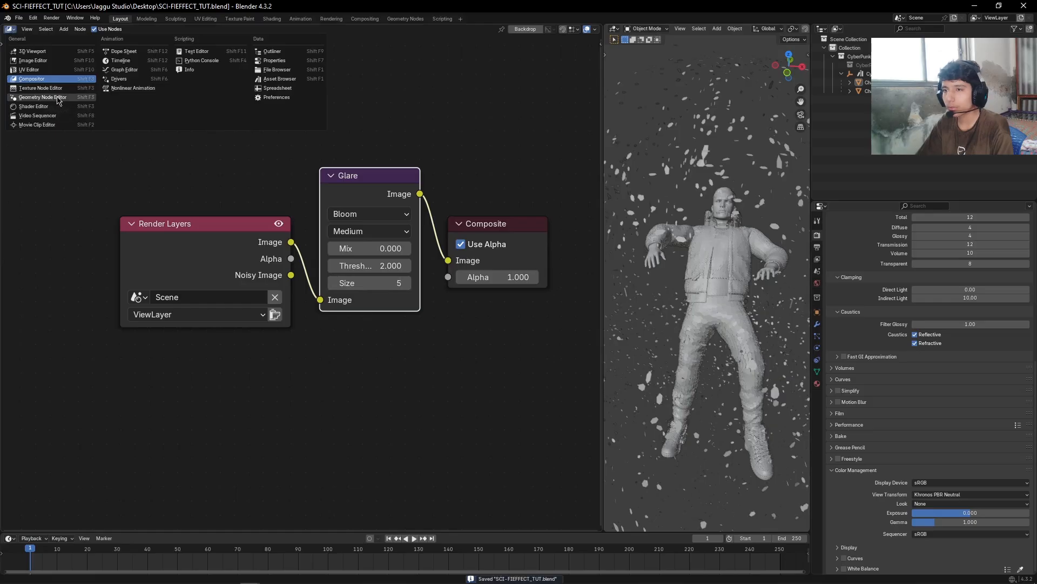
{"action": "left_click", "coordinate": [58, 100]}
{"action": "scroll", "coordinate": [322, 301], "scroll_direction": "down", "scroll_amount": 8}
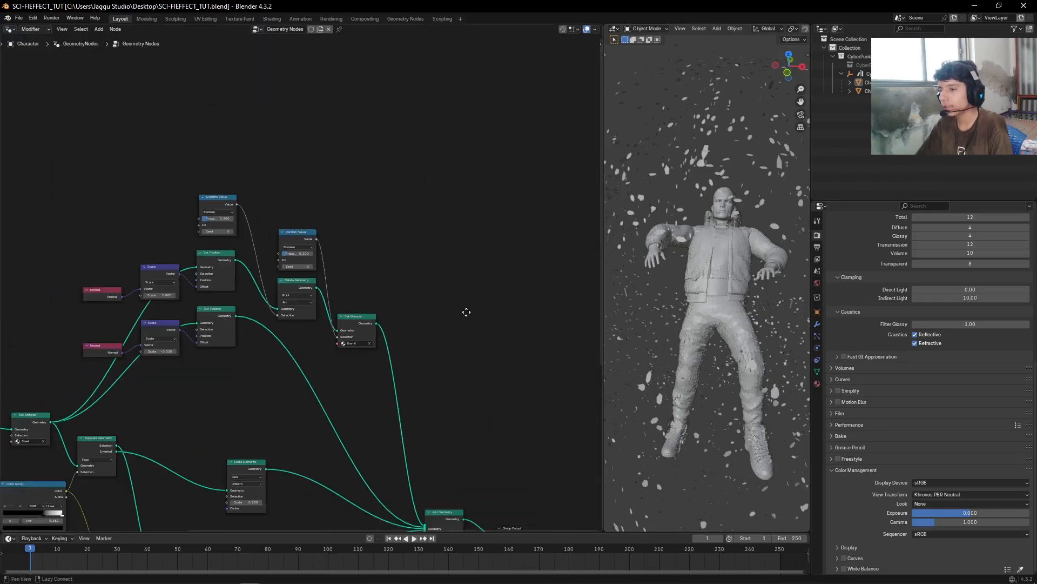
{"action": "left_click_drag", "start_coordinate": [604, 246], "coordinate": [190, 247]}
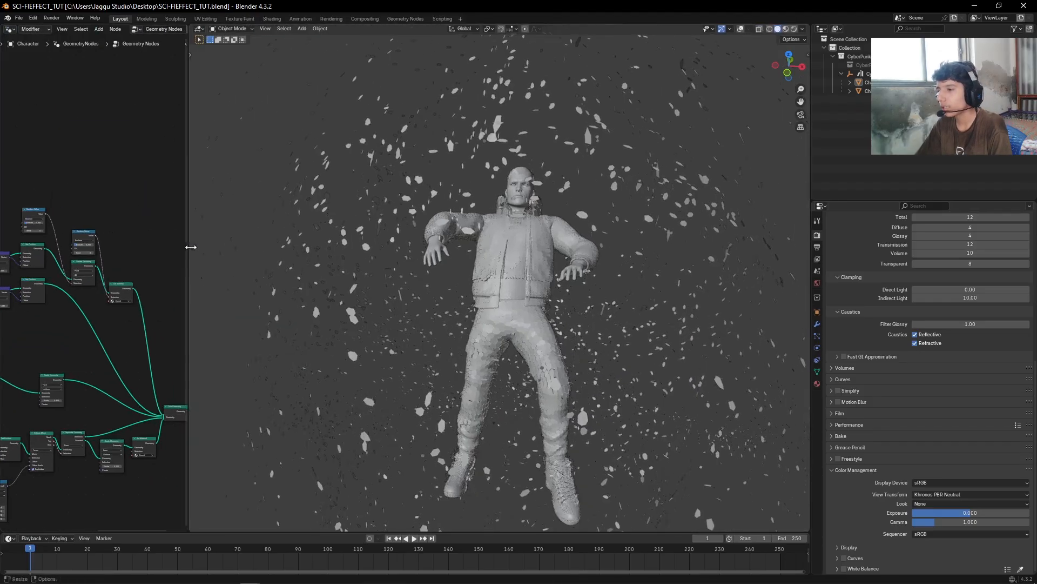
Switch the 3D viewport to Rendered shading and set its compositor option to Always.
{"action": "middle_click_drag", "start_coordinate": [496, 326], "coordinate": [600, 395]}
{"action": "key", "text": "z"}
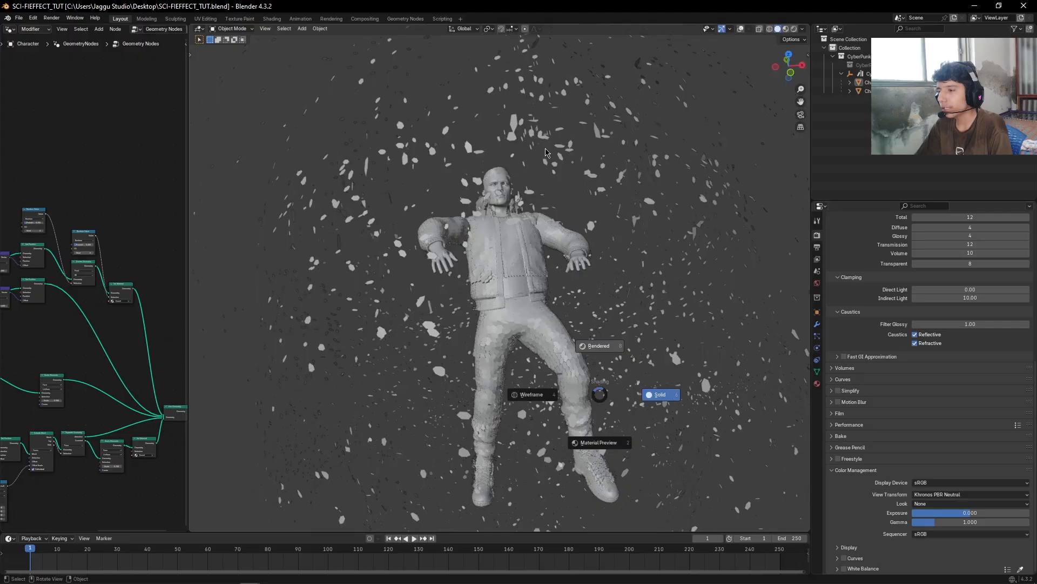
{"action": "left_click", "coordinate": [546, 153]}
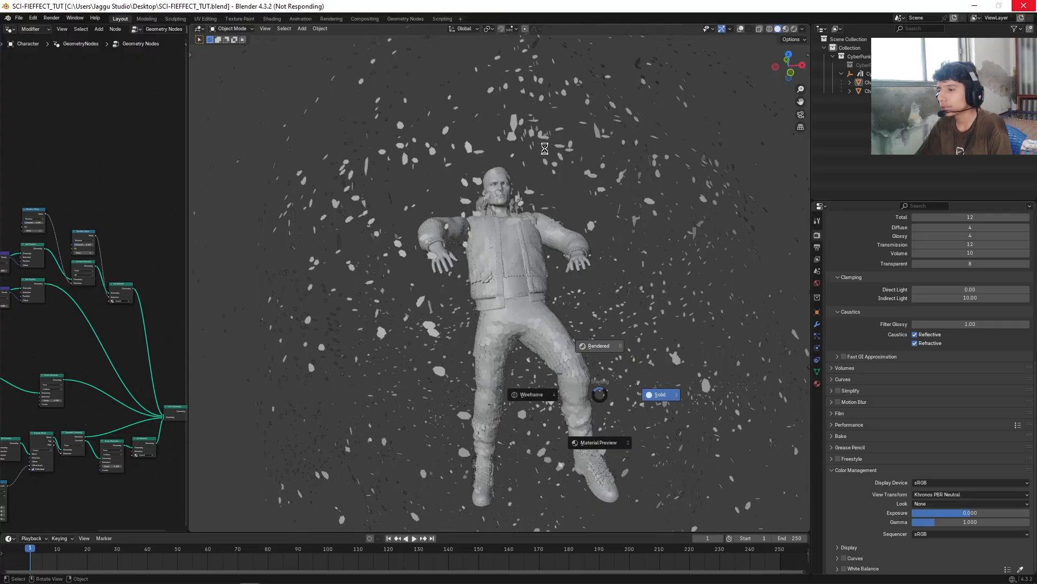
{"action": "left_click", "coordinate": [793, 29]}
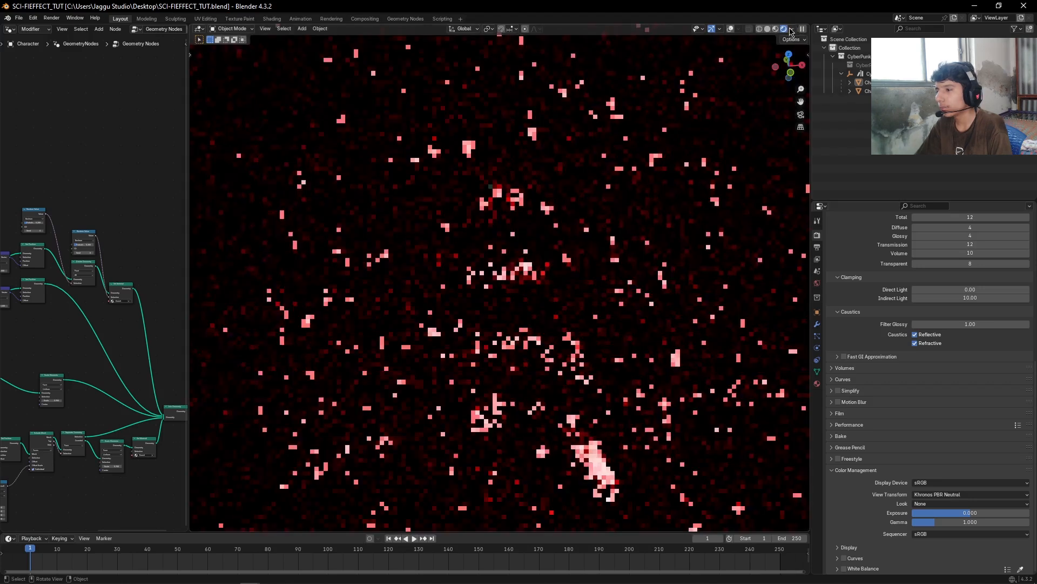
{"action": "left_click", "coordinate": [793, 30]}
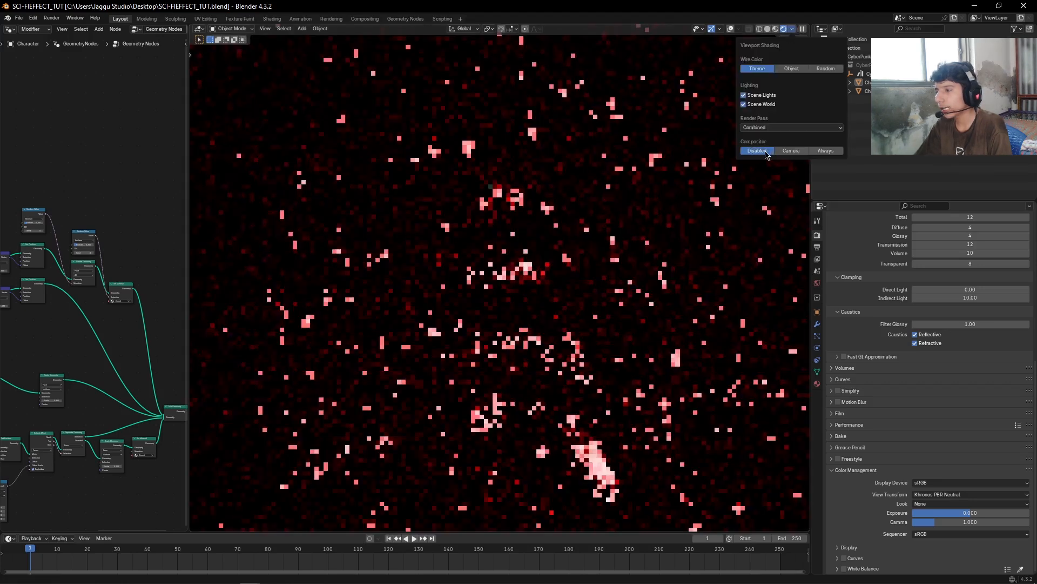
{"action": "left_click", "coordinate": [827, 151]}
Return the 3D viewport to Solid shading and turn the viewport overlays on.
{"action": "key", "text": "z"}
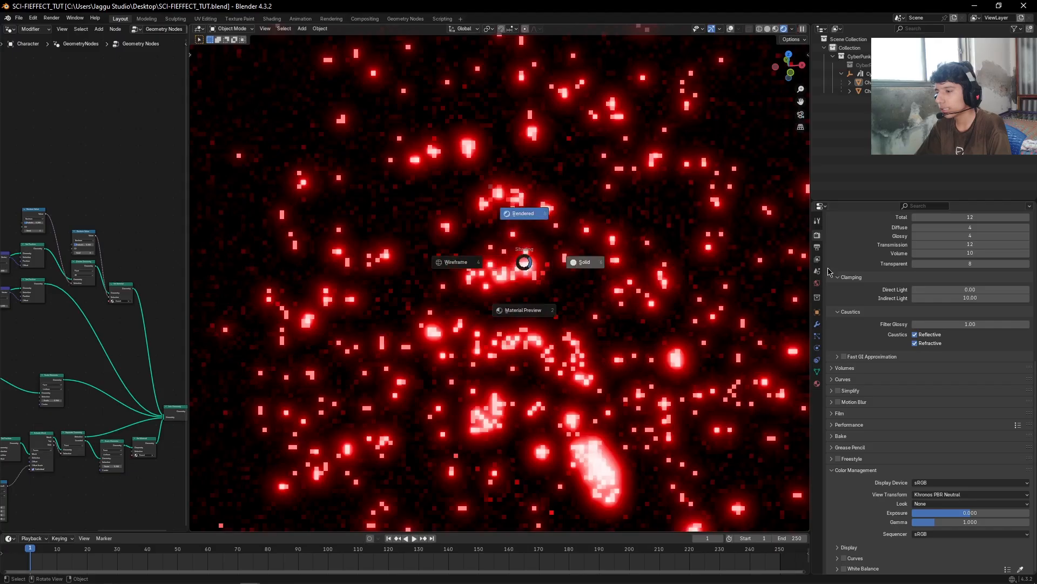
{"action": "left_click", "coordinate": [618, 256]}
{"action": "scroll", "coordinate": [617, 278], "scroll_direction": "down", "scroll_amount": 6}
{"action": "scroll", "coordinate": [617, 278], "scroll_direction": "up", "scroll_amount": 6}
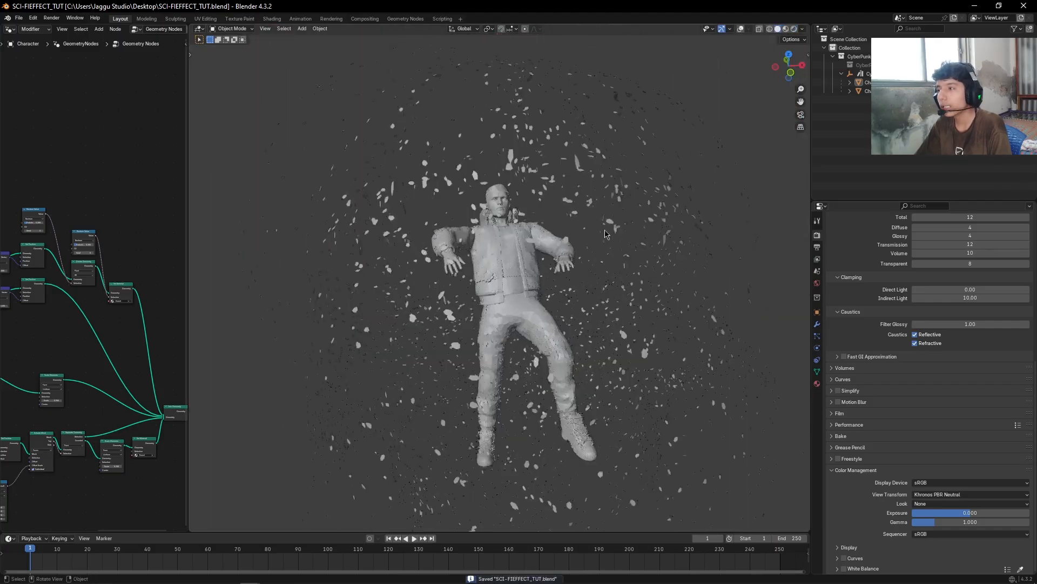
{"action": "left_click", "coordinate": [741, 28]}
{"action": "middle_click_drag", "start_coordinate": [724, 67], "coordinate": [592, 142]}
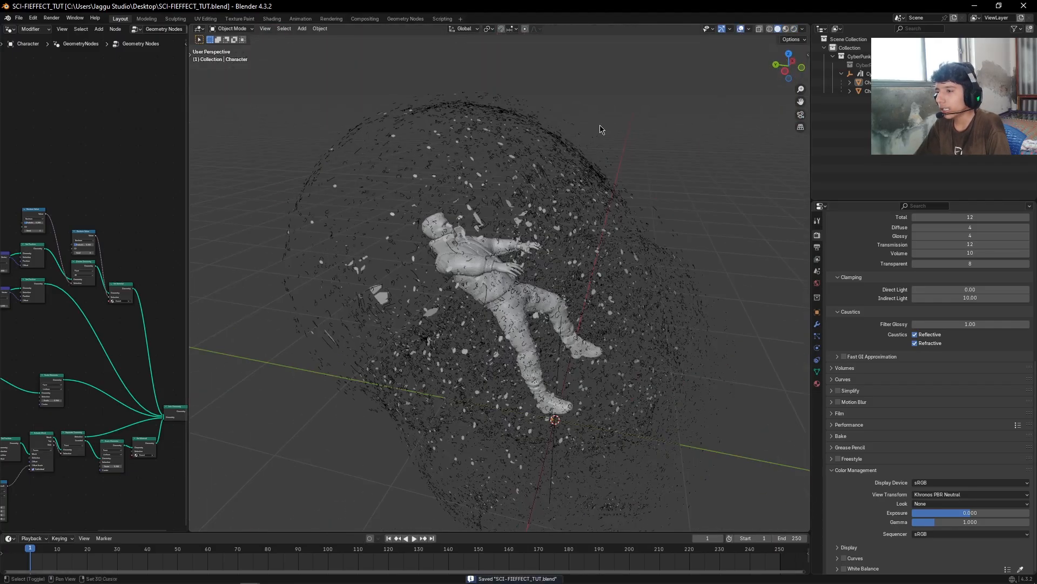
Add an Area light at the 3D cursor below the character.
{"action": "key", "text": "shift+a"}
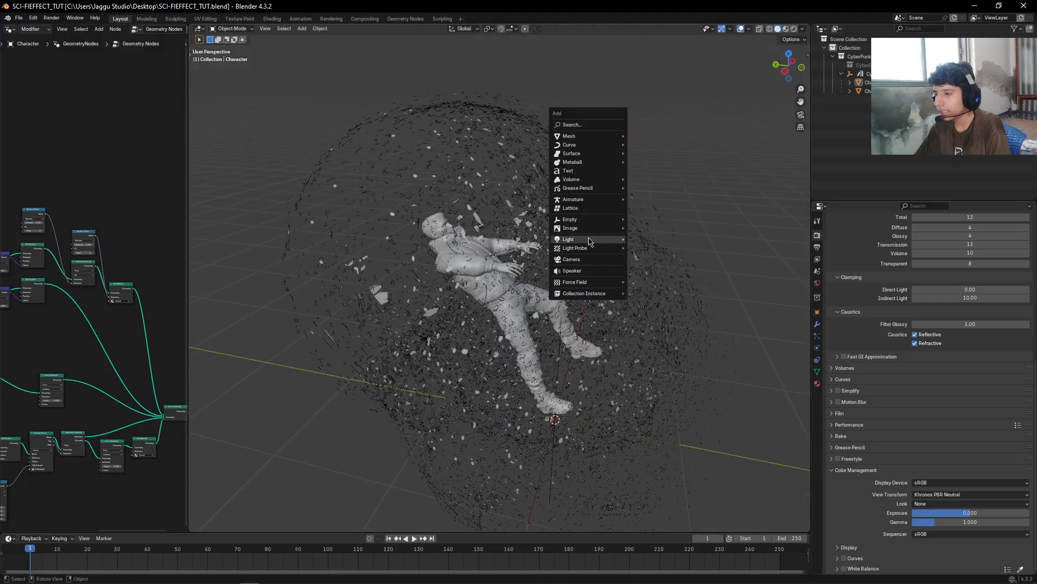
{"action": "mouse_move", "coordinate": [598, 240]}
{"action": "left_click", "coordinate": [660, 266]}
{"action": "scroll", "coordinate": [679, 325], "scroll_direction": "down", "scroll_amount": 2}
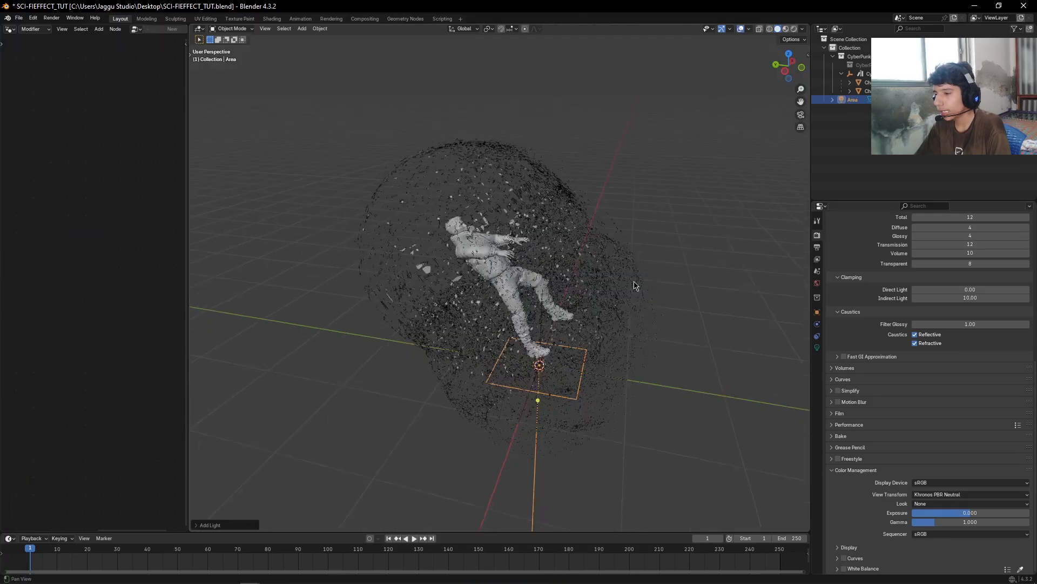
{"action": "scroll", "coordinate": [680, 326], "scroll_direction": "up", "scroll_amount": 6}
{"action": "scroll", "coordinate": [680, 325], "scroll_direction": "down", "scroll_amount": 8}
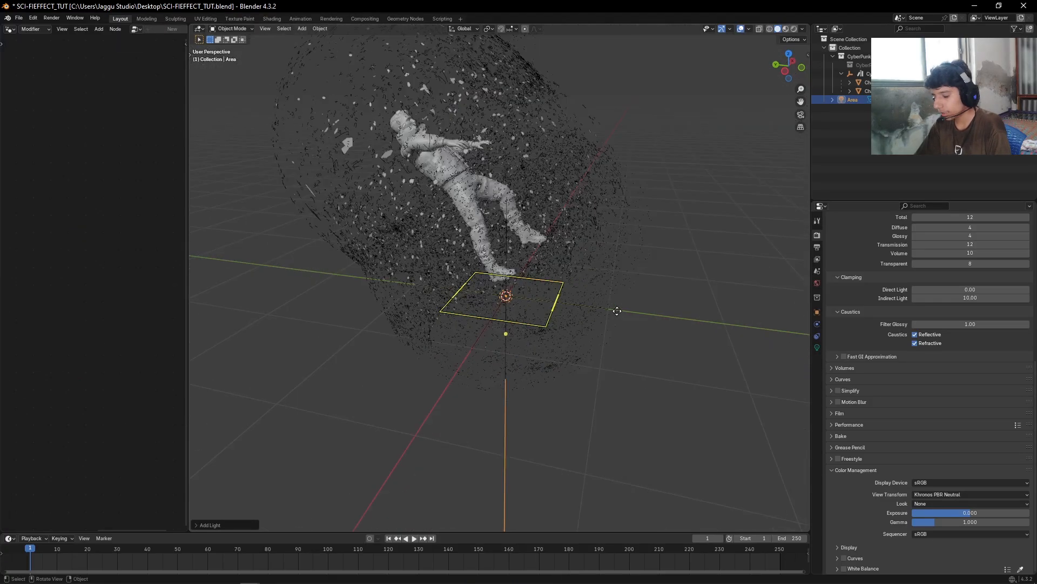
Move the Area light above and in front of the character in the right orthographic view.
{"action": "key", "text": "KP_3"}
{"action": "key", "text": "g"}
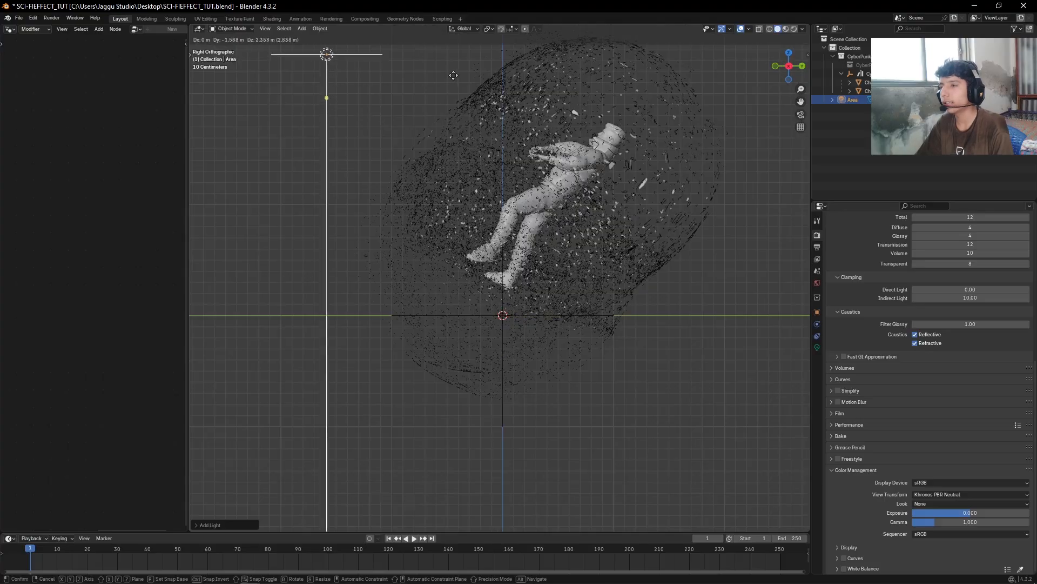
{"action": "left_click", "coordinate": [490, 151]}
{"action": "scroll", "coordinate": [491, 151], "scroll_direction": "down", "scroll_amount": 2}
Rotate the Area light about the X axis so that its beam points diagonally down through the character.
{"action": "key", "text": "r"}
{"action": "key", "text": "r"}
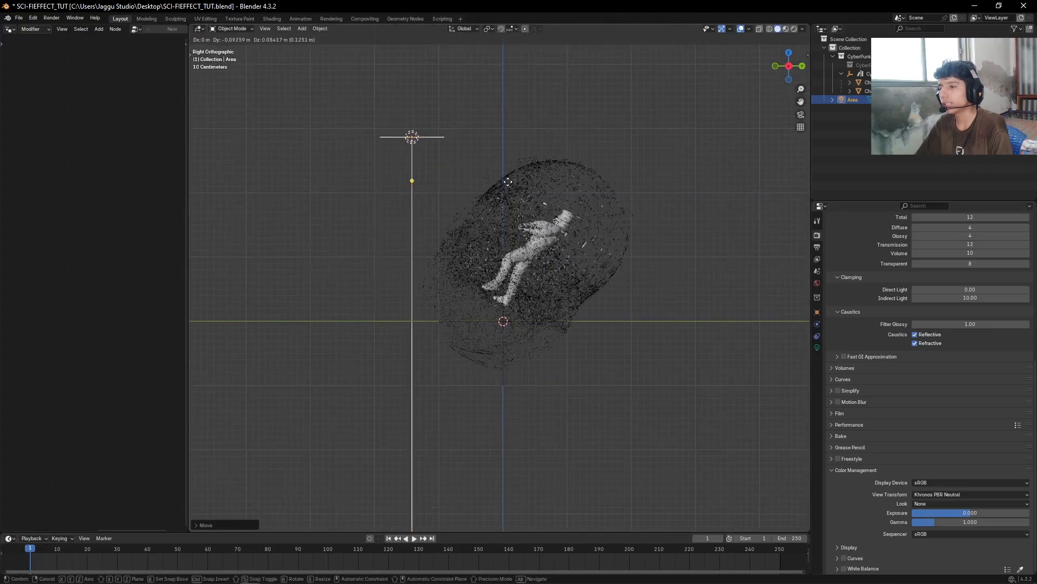
{"action": "key", "text": "x"}
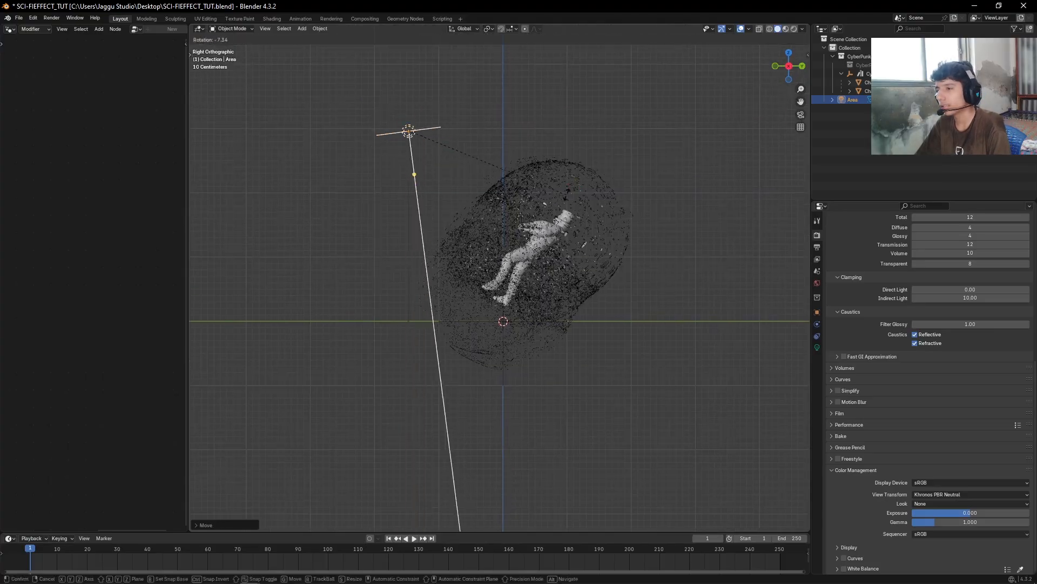
{"action": "left_click", "coordinate": [595, 70]}
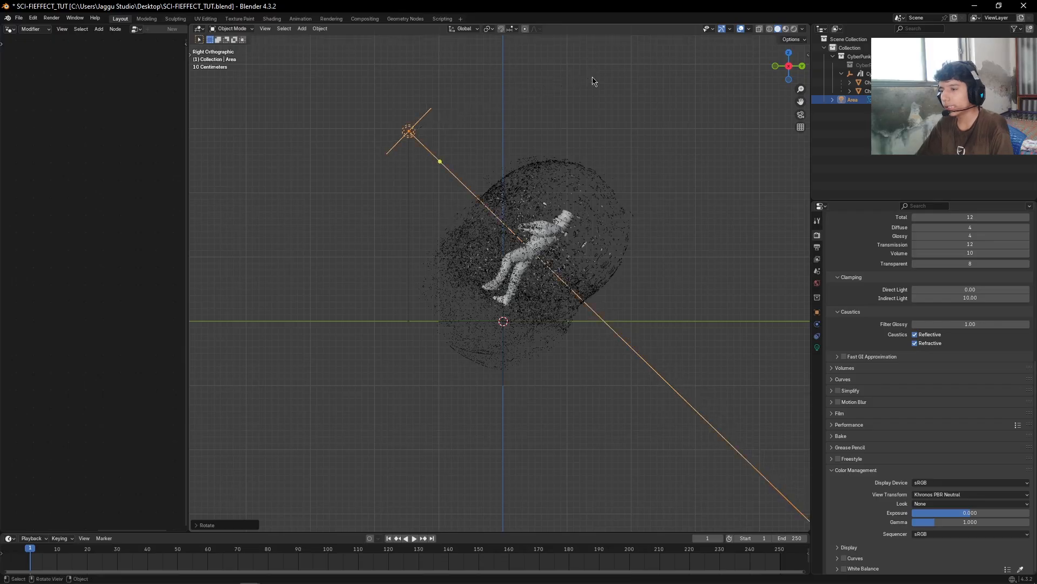
{"action": "middle_click_drag", "start_coordinate": [595, 81], "coordinate": [809, 357]}
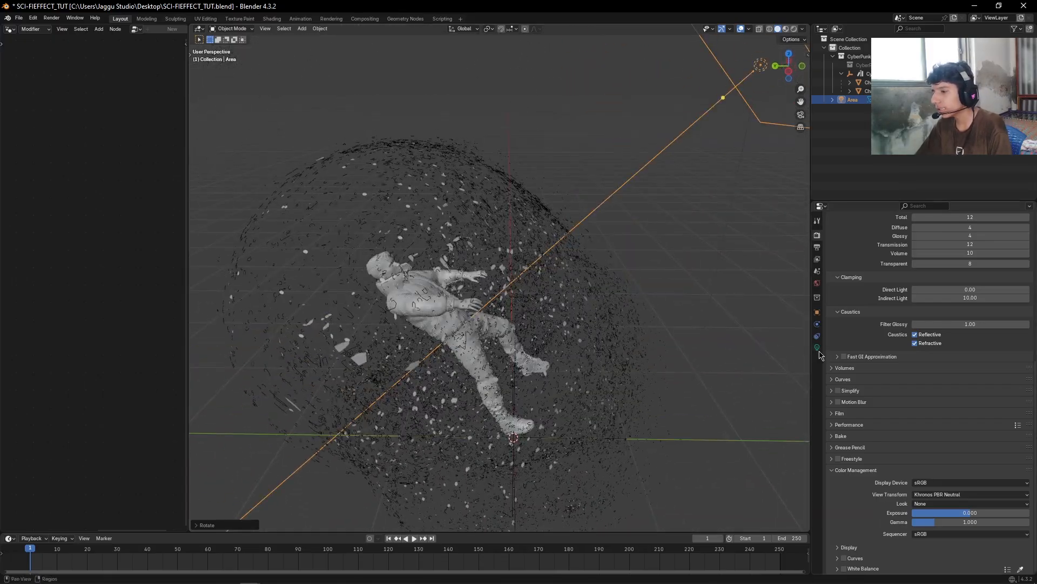
Set the Area light's power to 15 W and its beam spread to 40°.
{"action": "left_click", "coordinate": [817, 348]}
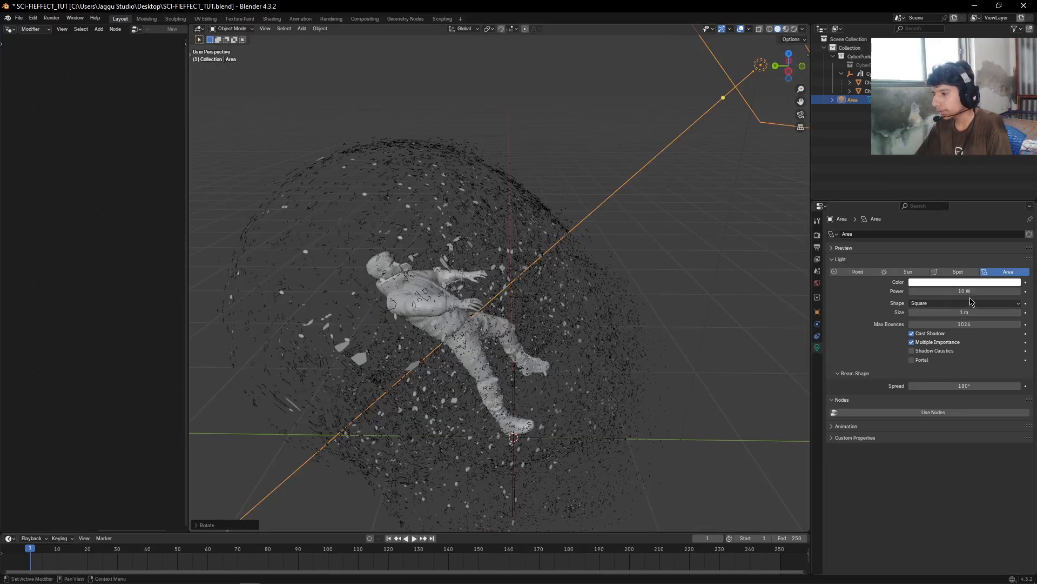
{"action": "left_click", "coordinate": [967, 292]}
{"action": "type", "text": "15"}
{"action": "key", "text": "Return"}
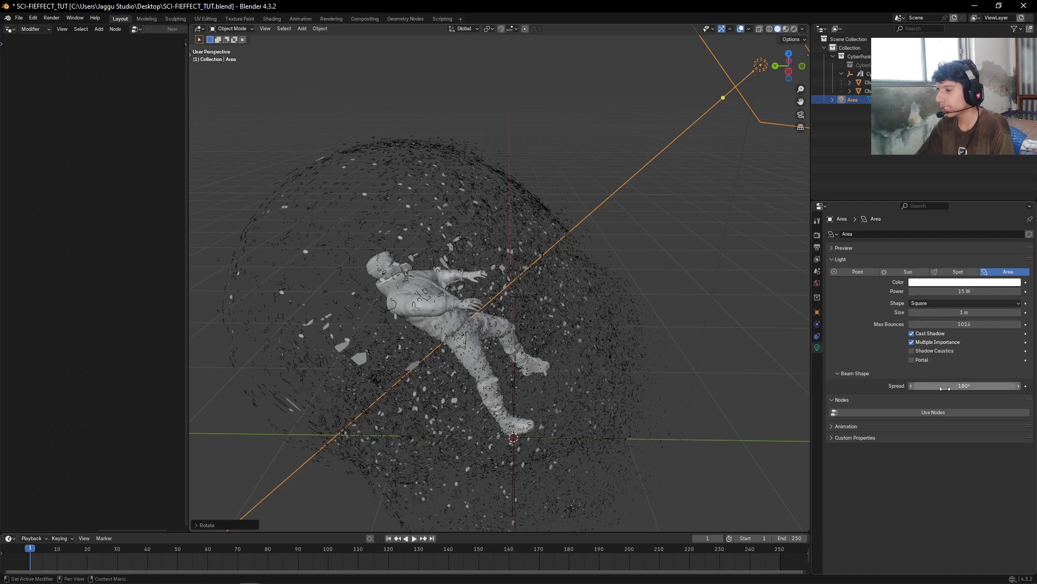
{"action": "left_click", "coordinate": [971, 386]}
{"action": "type", "text": "40"}
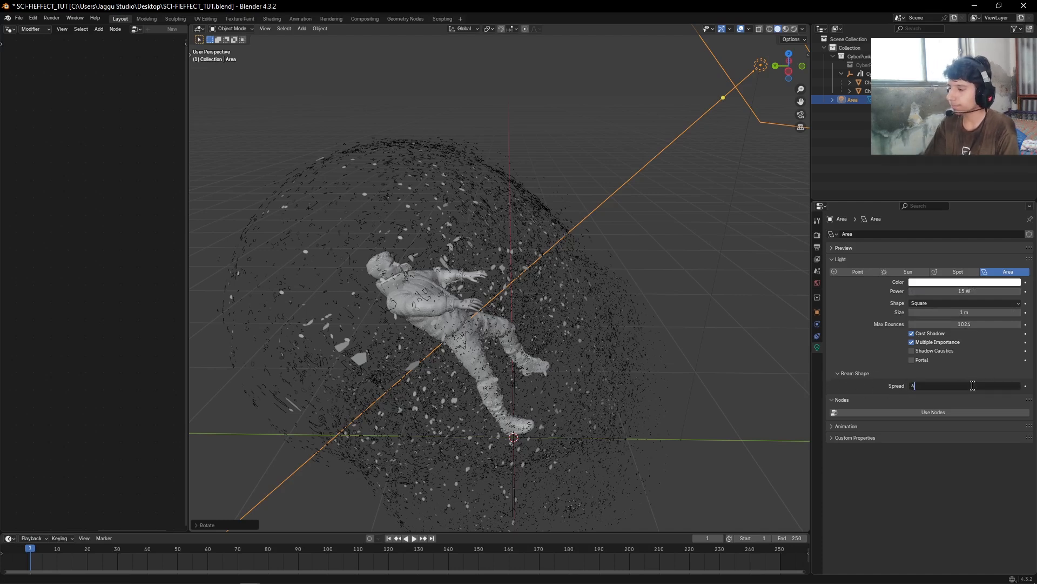
{"action": "key", "text": "Return"}
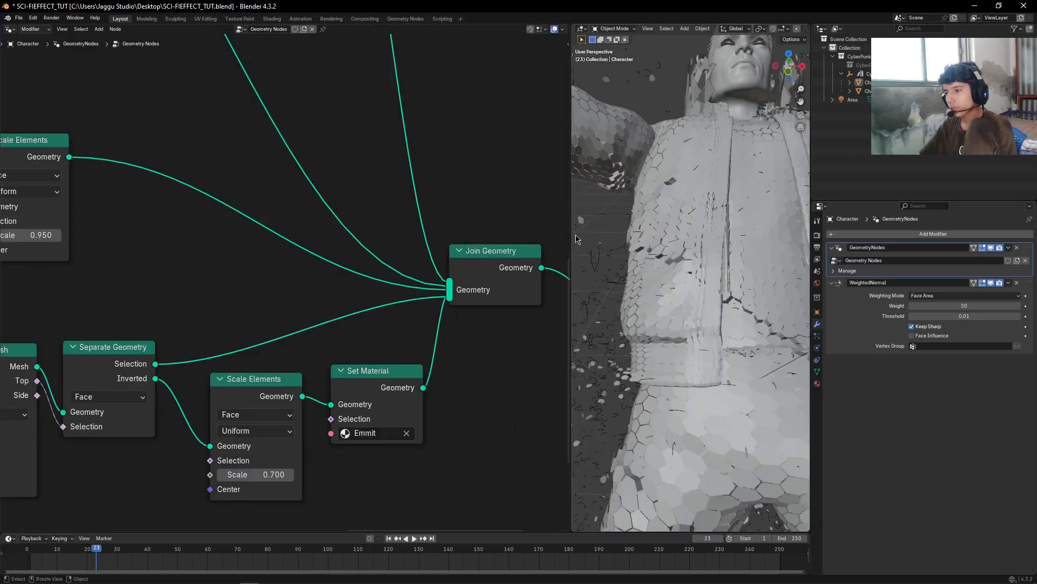
Enlarge the 3D viewport, play the animation and examine the moving clothing panels and floating fragments up close.
{"action": "left_click_drag", "start_coordinate": [570, 232], "coordinate": [72, 243]}
{"action": "scroll", "coordinate": [472, 281], "scroll_direction": "down", "scroll_amount": 6}
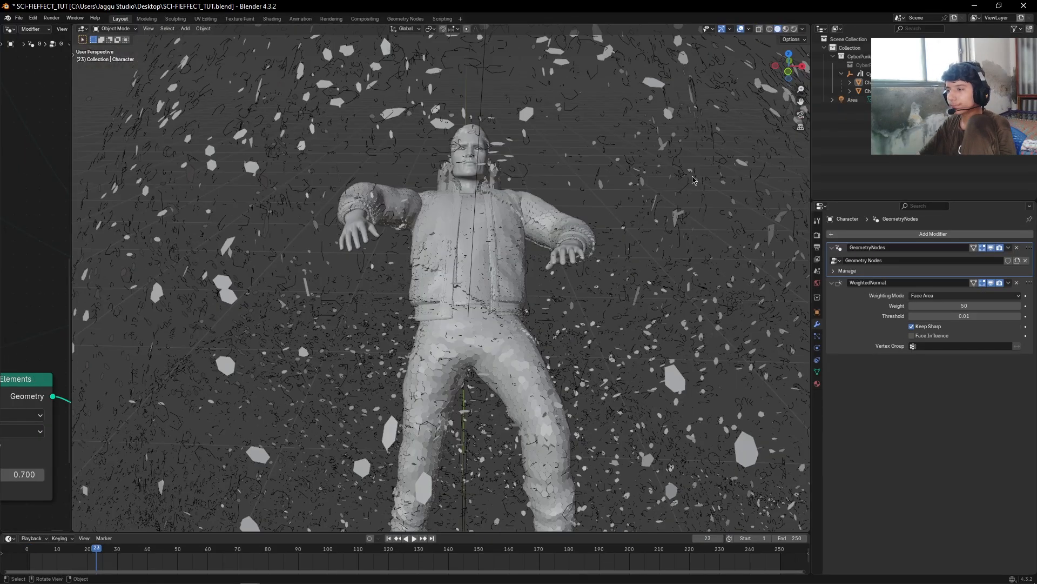
{"action": "scroll", "coordinate": [709, 184], "scroll_direction": "up", "scroll_amount": 3}
{"action": "scroll", "coordinate": [711, 181], "scroll_direction": "down", "scroll_amount": 4}
{"action": "scroll", "coordinate": [491, 221], "scroll_direction": "up", "scroll_amount": 8}
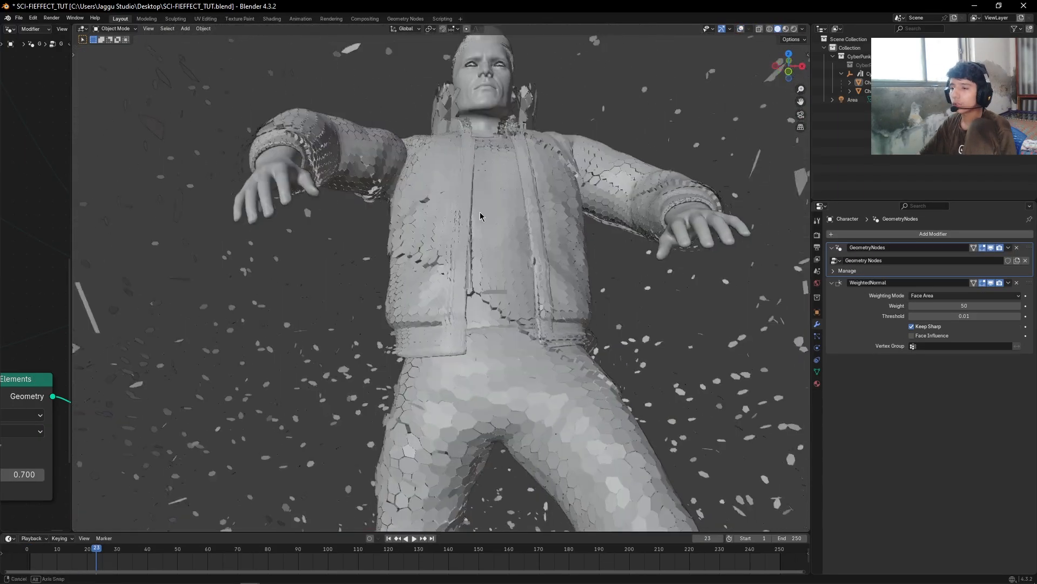
{"action": "key", "text": "space"}
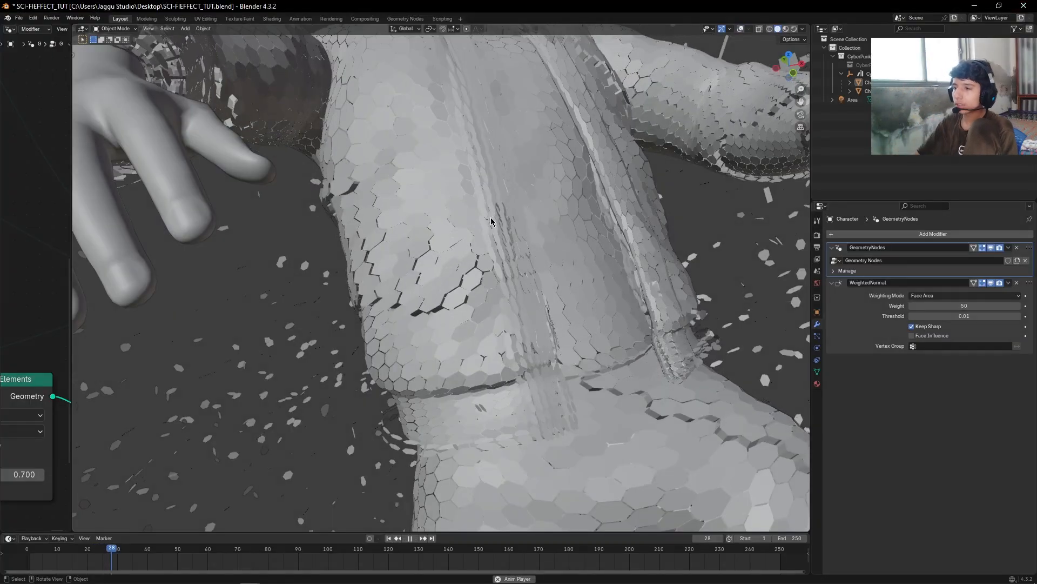
{"action": "scroll", "coordinate": [513, 313], "scroll_direction": "down", "scroll_amount": 6}
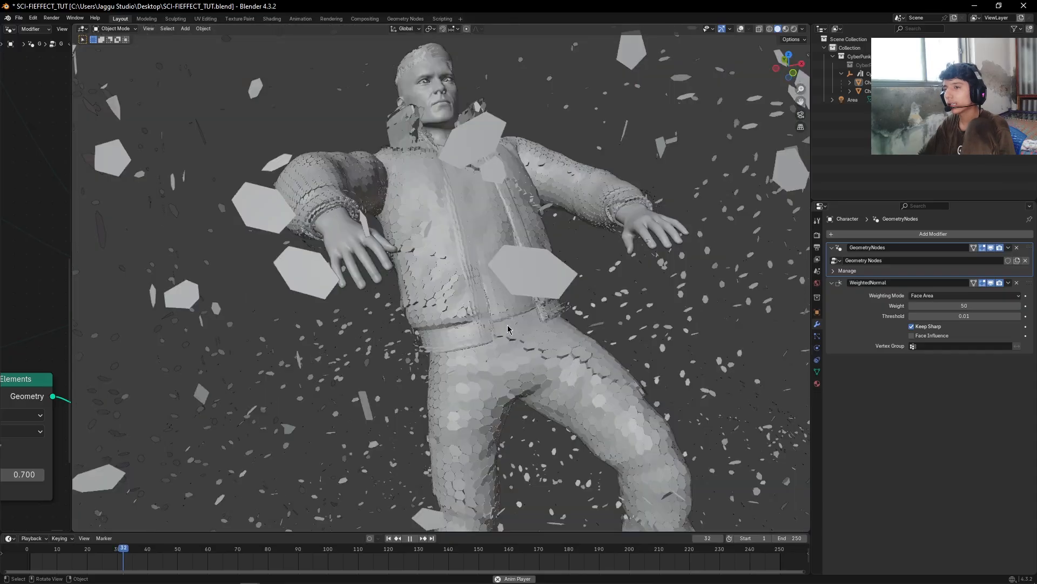
{"action": "key", "text": "space"}
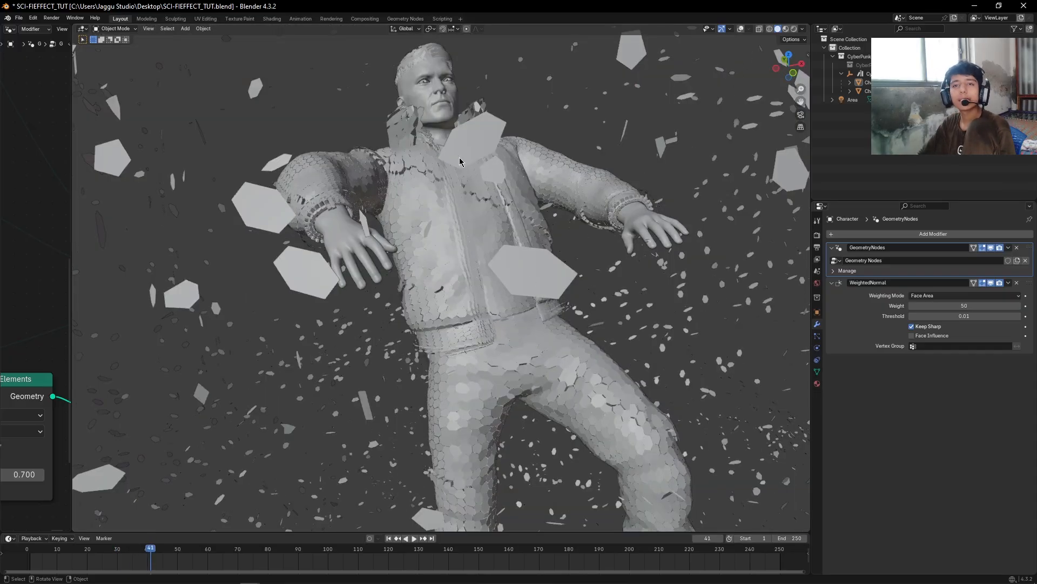